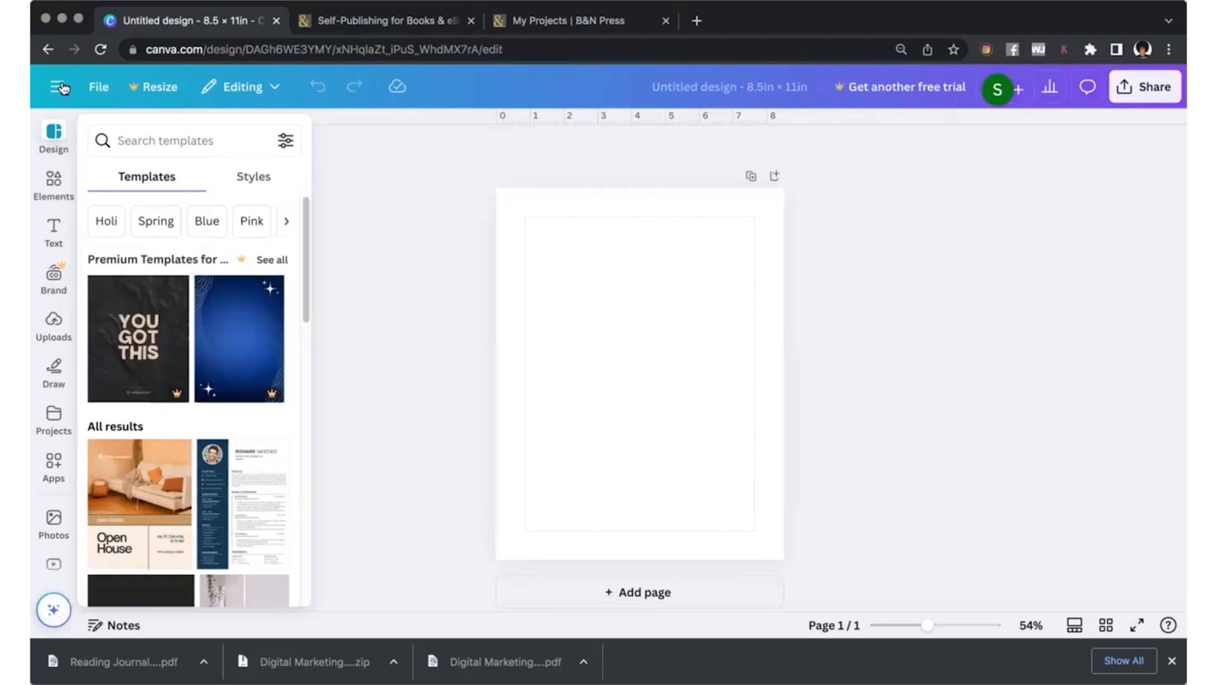
Find the Activities Maker app in the app library and open it.
{"action": "left_click", "coordinate": [47, 470]}
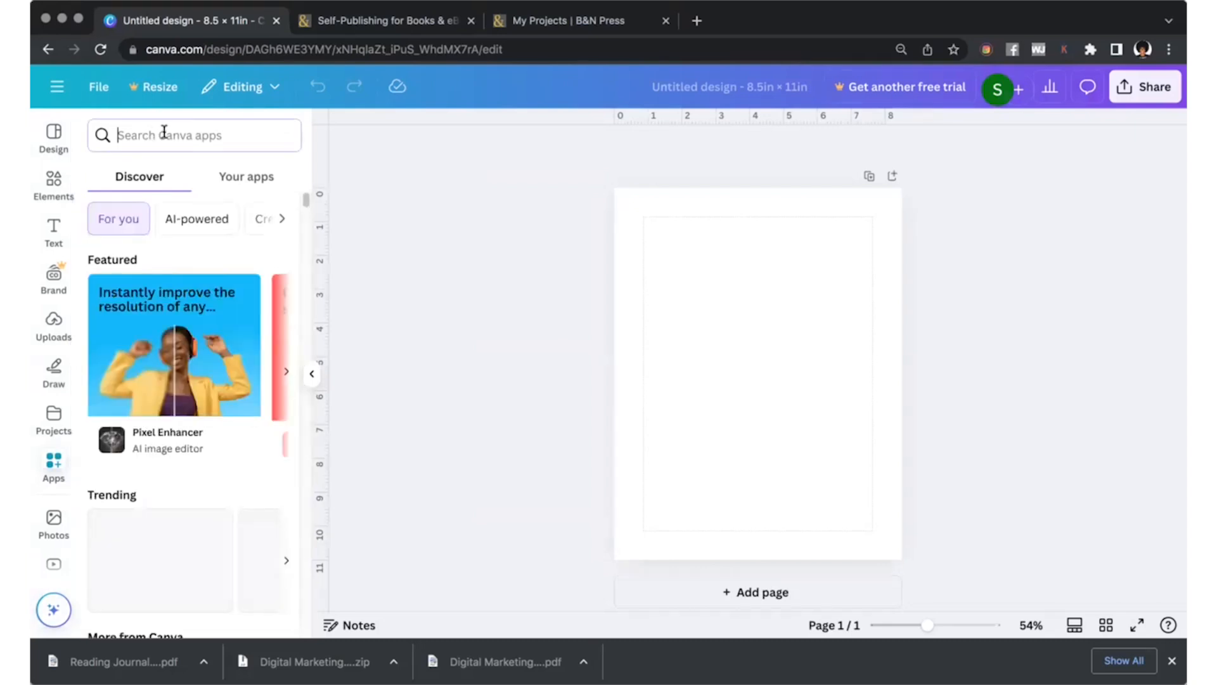
{"action": "type", "text": "activity"}
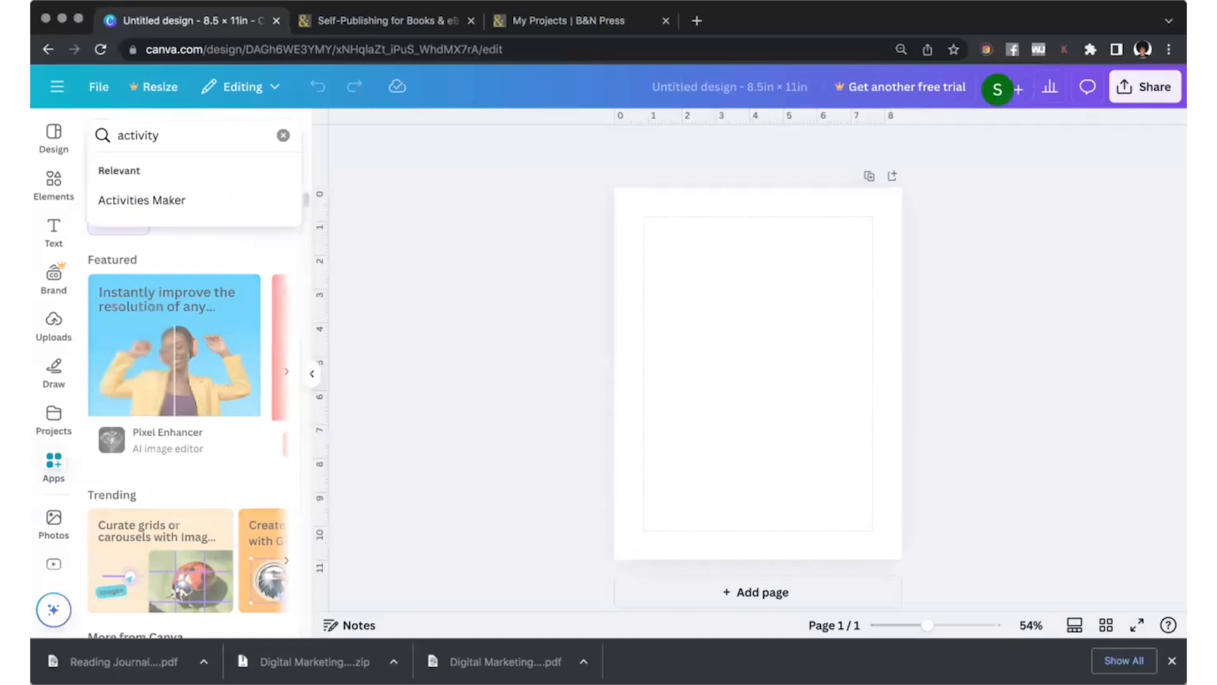
{"action": "left_click", "coordinate": [161, 209]}
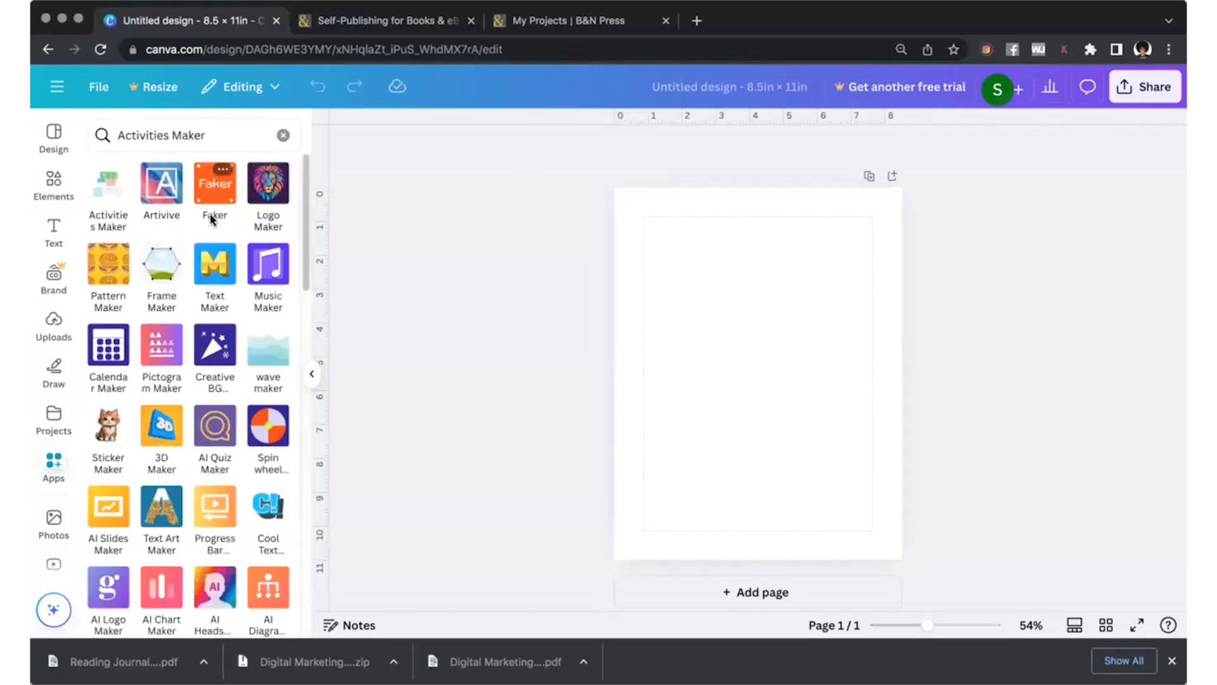
{"action": "left_click", "coordinate": [109, 187]}
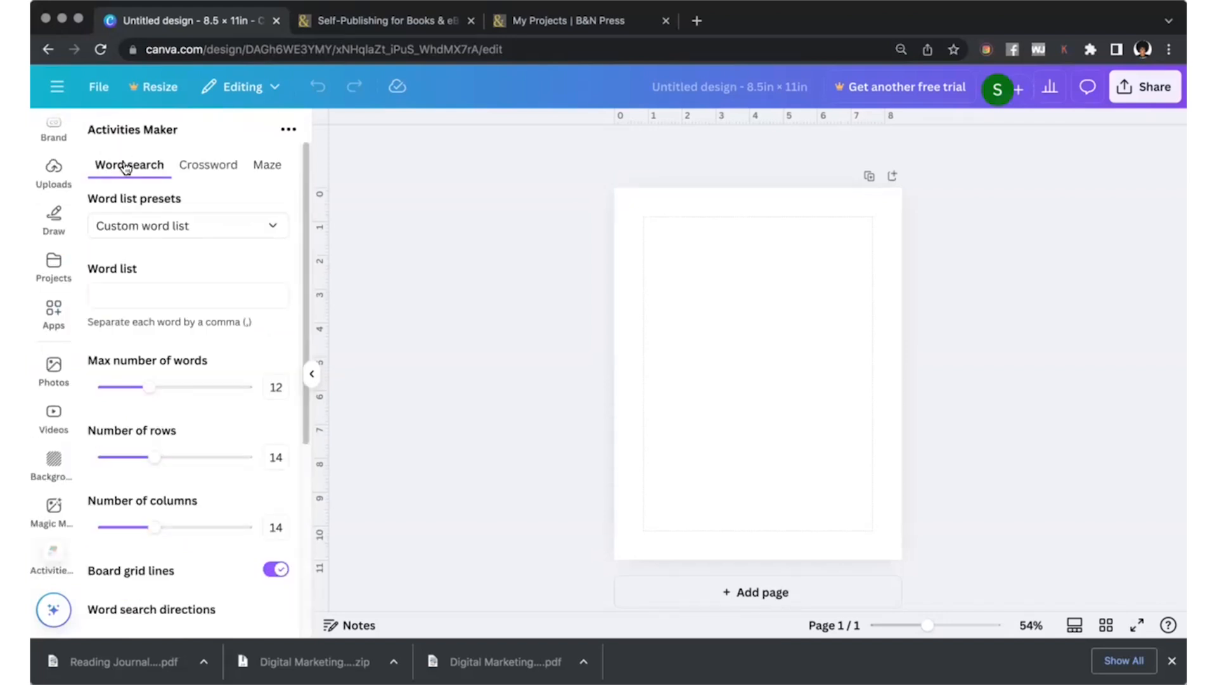
Look through the crossword, maze and word search settings in Activities Maker.
{"action": "left_click", "coordinate": [207, 172]}
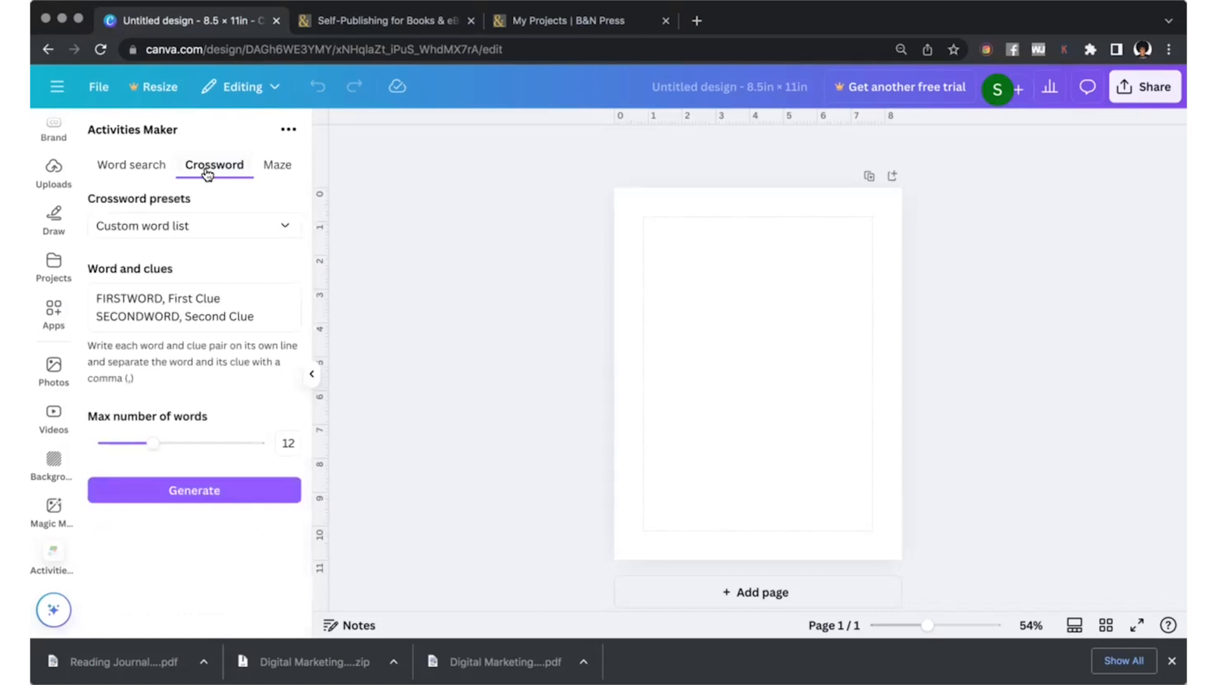
{"action": "left_click", "coordinate": [270, 172]}
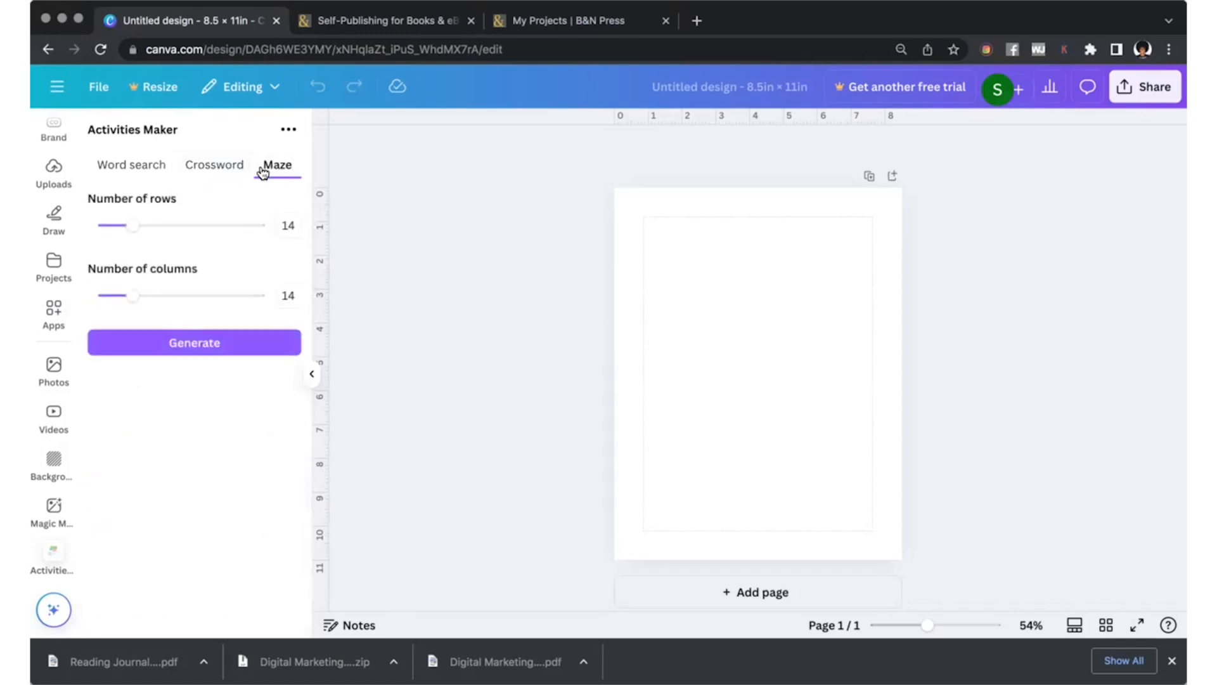
{"action": "left_click", "coordinate": [125, 167]}
{"action": "scroll", "coordinate": [182, 277], "scroll_direction": "down", "scroll_amount": 5}
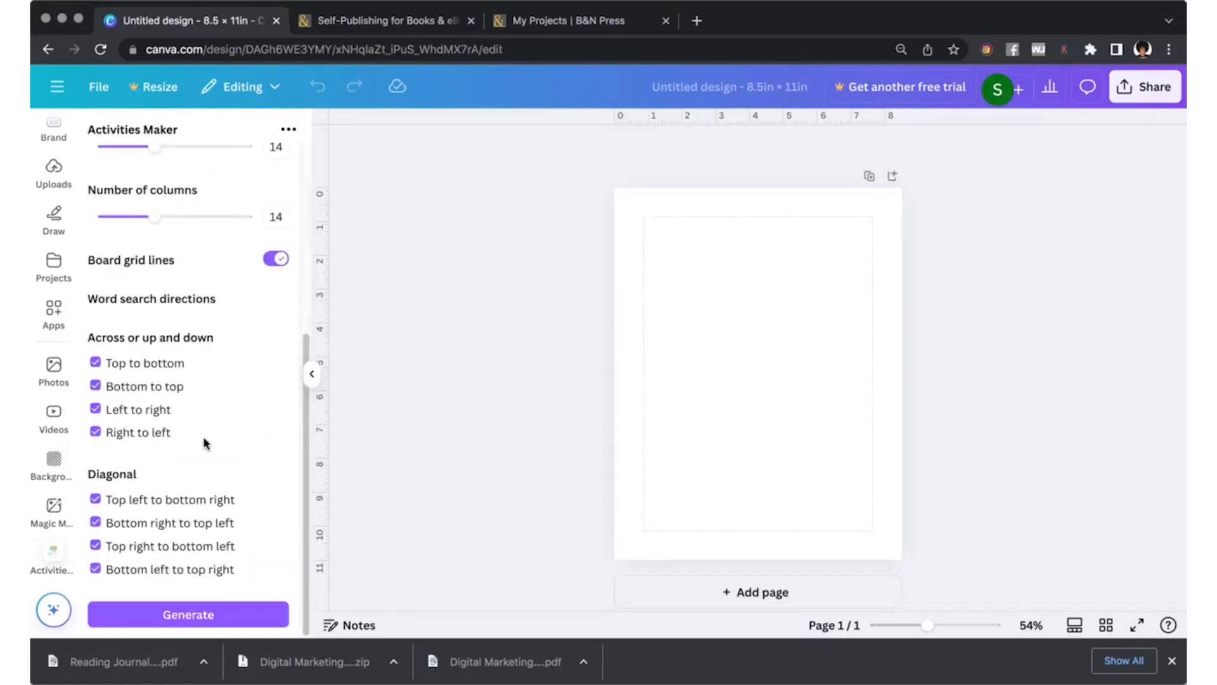
{"action": "scroll", "coordinate": [204, 439], "scroll_direction": "up", "scroll_amount": 5}
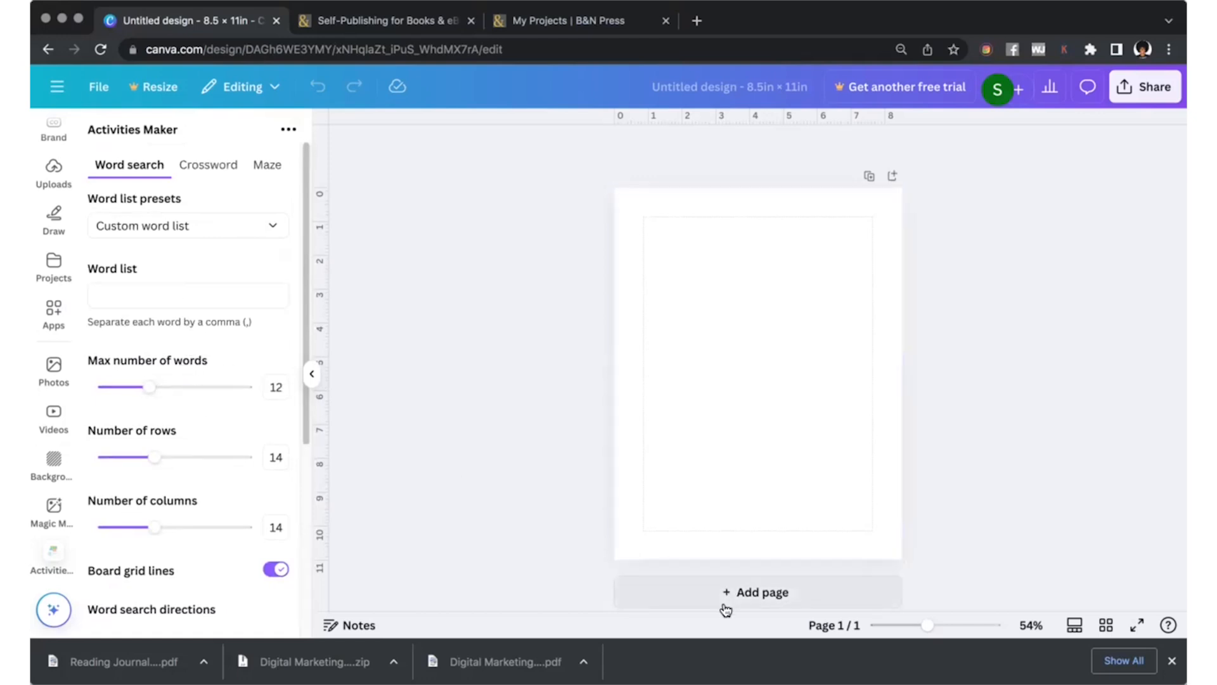
Add a second page and choose the Hobbies word list preset for the word search.
{"action": "left_click", "coordinate": [739, 593]}
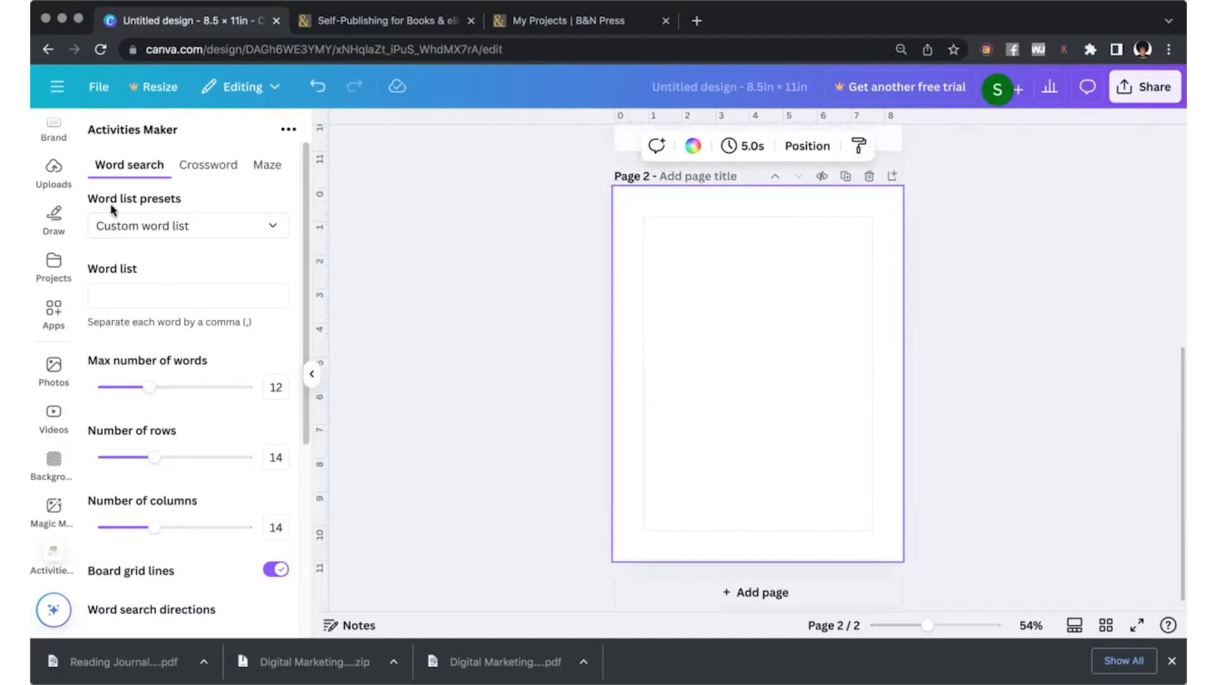
{"action": "left_click", "coordinate": [220, 234]}
{"action": "scroll", "coordinate": [209, 352], "scroll_direction": "down", "scroll_amount": 2}
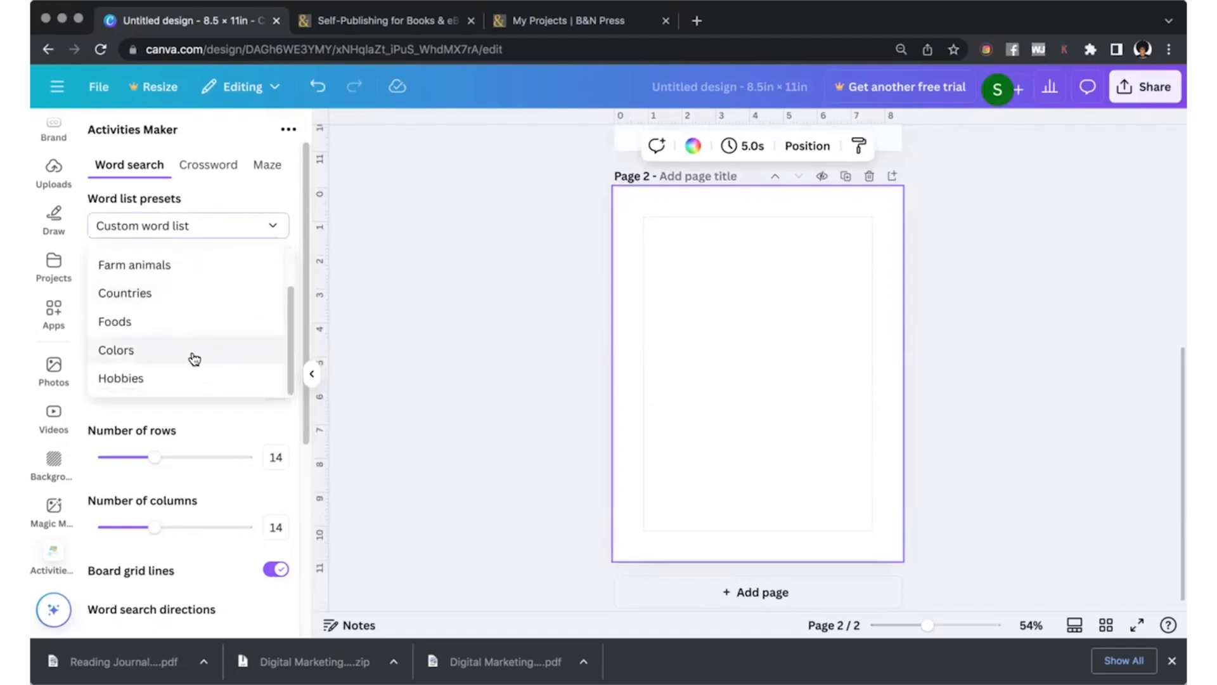
{"action": "scroll", "coordinate": [254, 379], "scroll_direction": "up", "scroll_amount": 2}
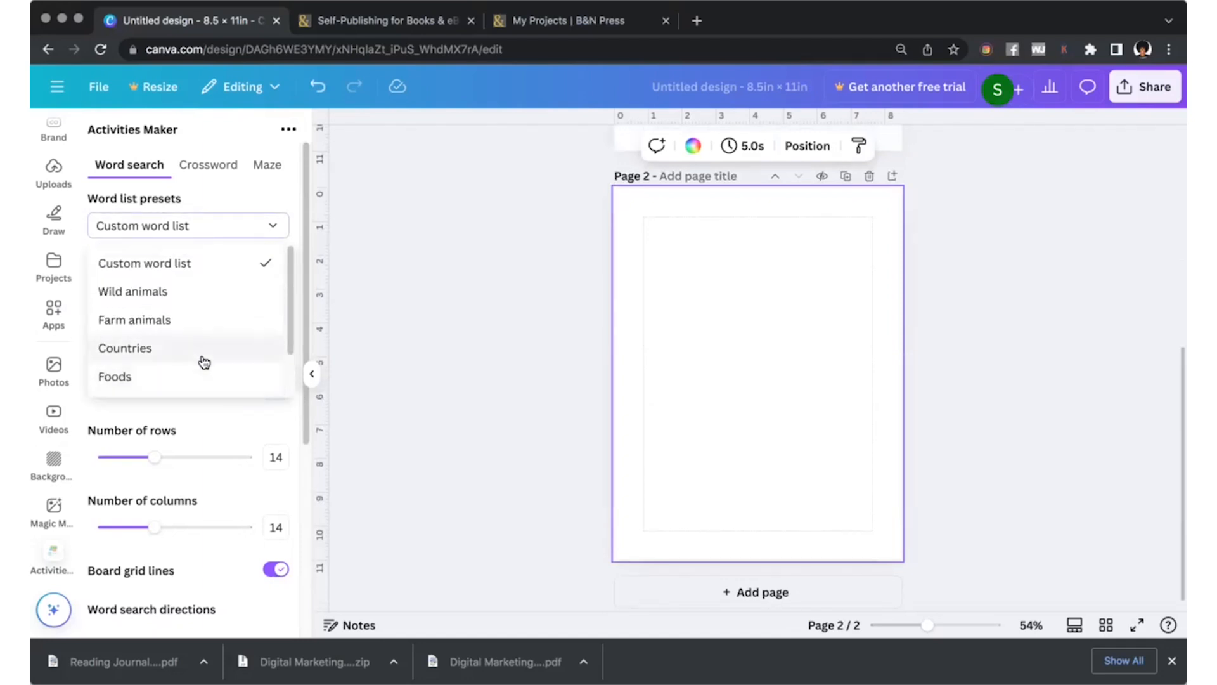
{"action": "scroll", "coordinate": [165, 374], "scroll_direction": "down", "scroll_amount": 2}
{"action": "left_click", "coordinate": [153, 379]}
Generate the word search with a maximum of 16 words, 21 rows and 21 columns, keeping grid lines and all directions on.
{"action": "scroll", "coordinate": [203, 306], "scroll_direction": "down", "scroll_amount": 2}
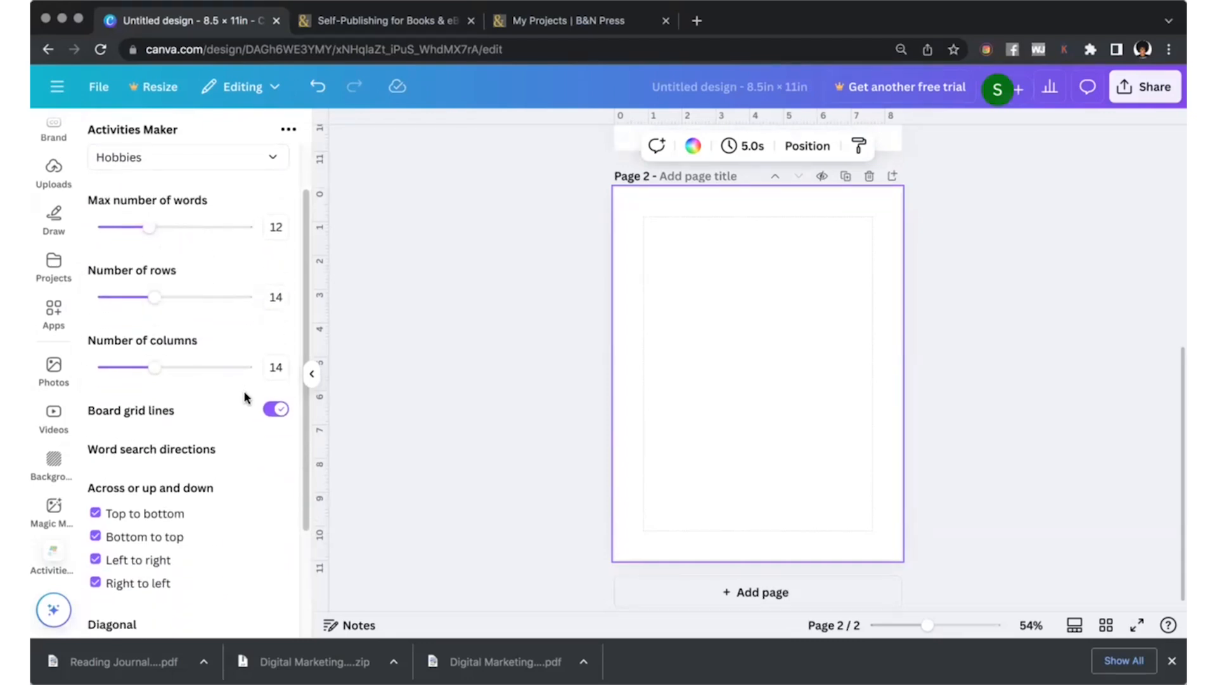
{"action": "scroll", "coordinate": [210, 380], "scroll_direction": "down", "scroll_amount": 4}
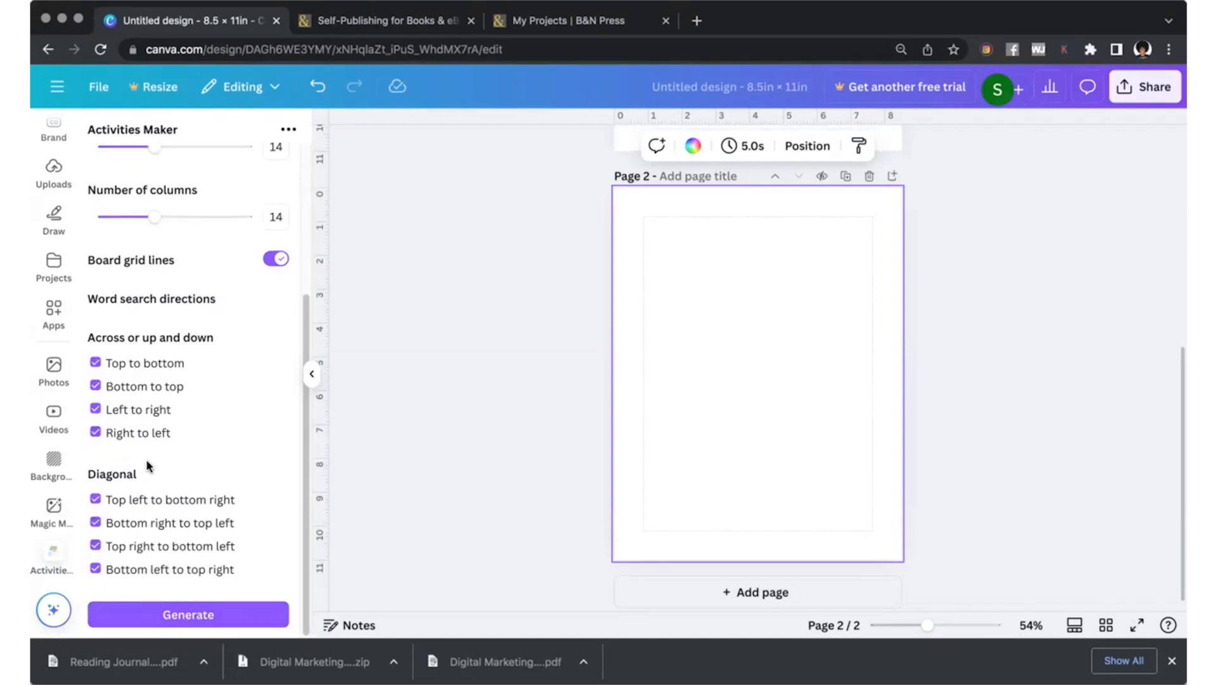
{"action": "scroll", "coordinate": [146, 463], "scroll_direction": "up", "scroll_amount": 6}
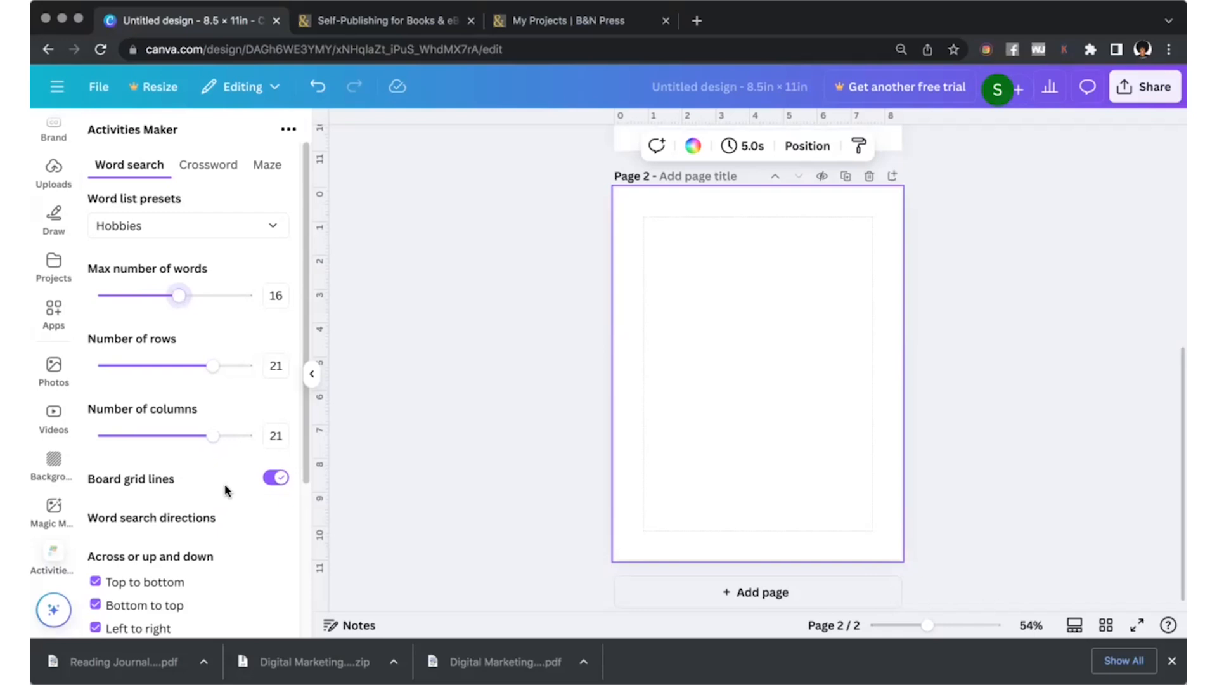
{"action": "scroll", "coordinate": [225, 490], "scroll_direction": "down", "scroll_amount": 6}
{"action": "left_click", "coordinate": [193, 618]}
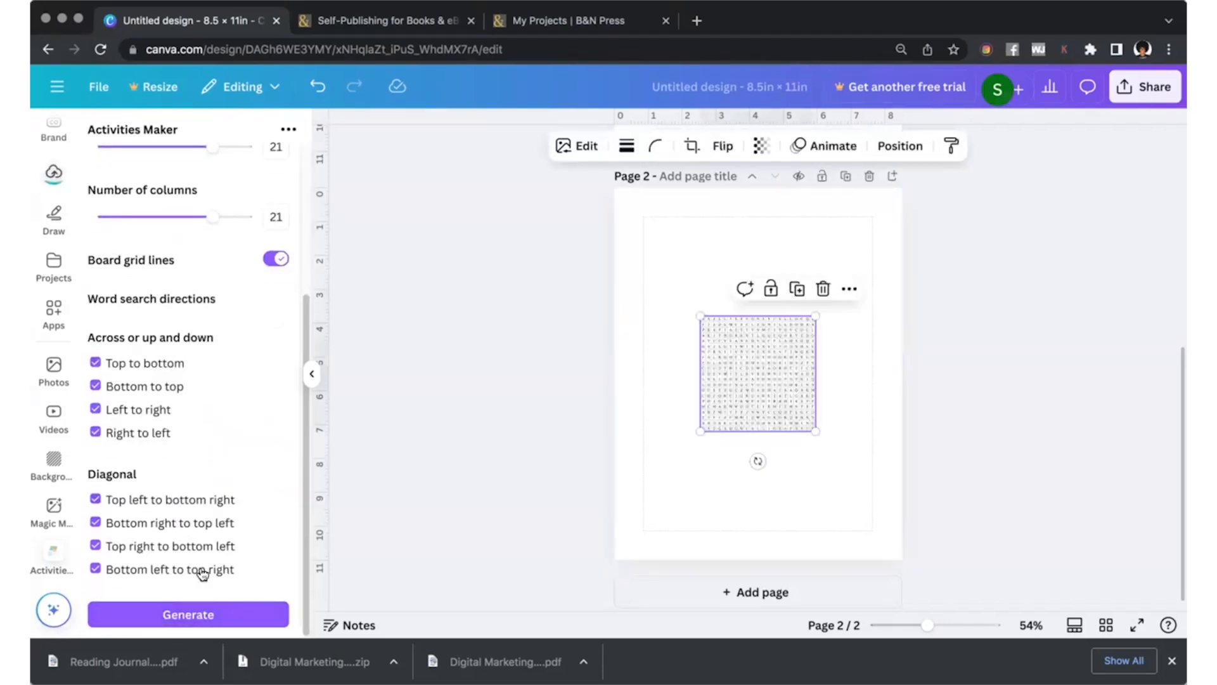
Separate the two generated images on page 2, placing the puzzle in the upper part and its solution below it.
{"action": "left_click_drag", "start_coordinate": [685, 427], "coordinate": [797, 483]}
{"action": "left_click", "coordinate": [729, 341]}
{"action": "left_click_drag", "start_coordinate": [729, 342], "coordinate": [698, 266]}
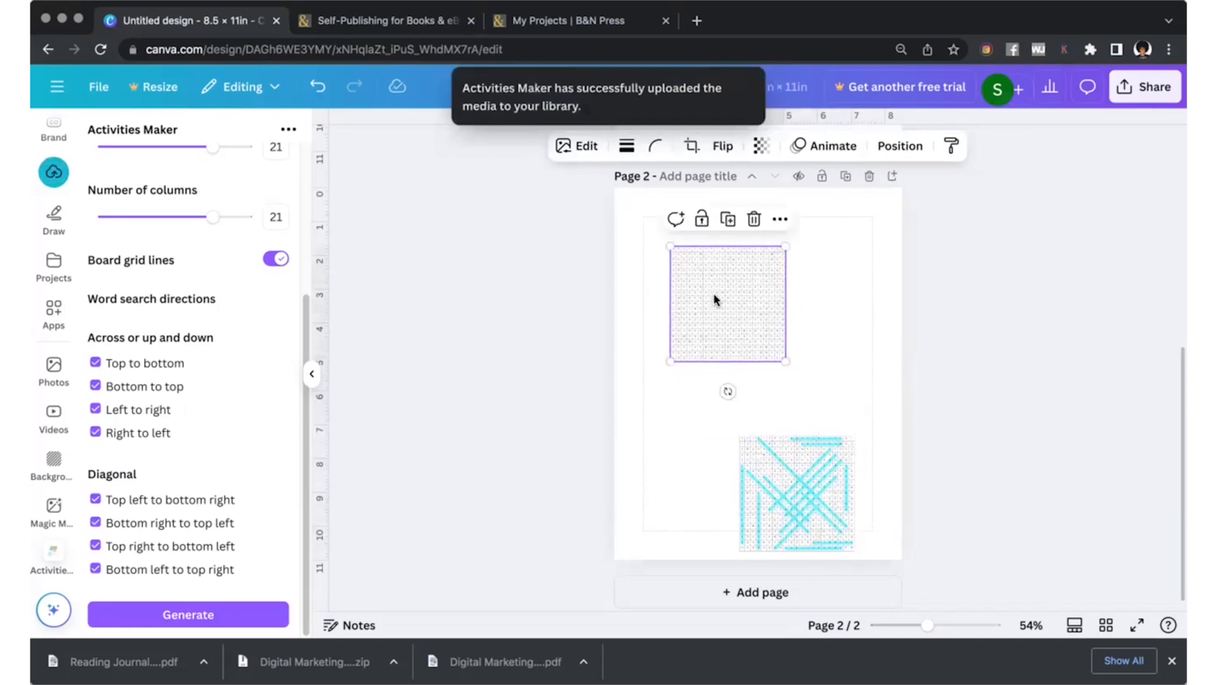
{"action": "left_click_drag", "start_coordinate": [812, 518], "coordinate": [814, 475]}
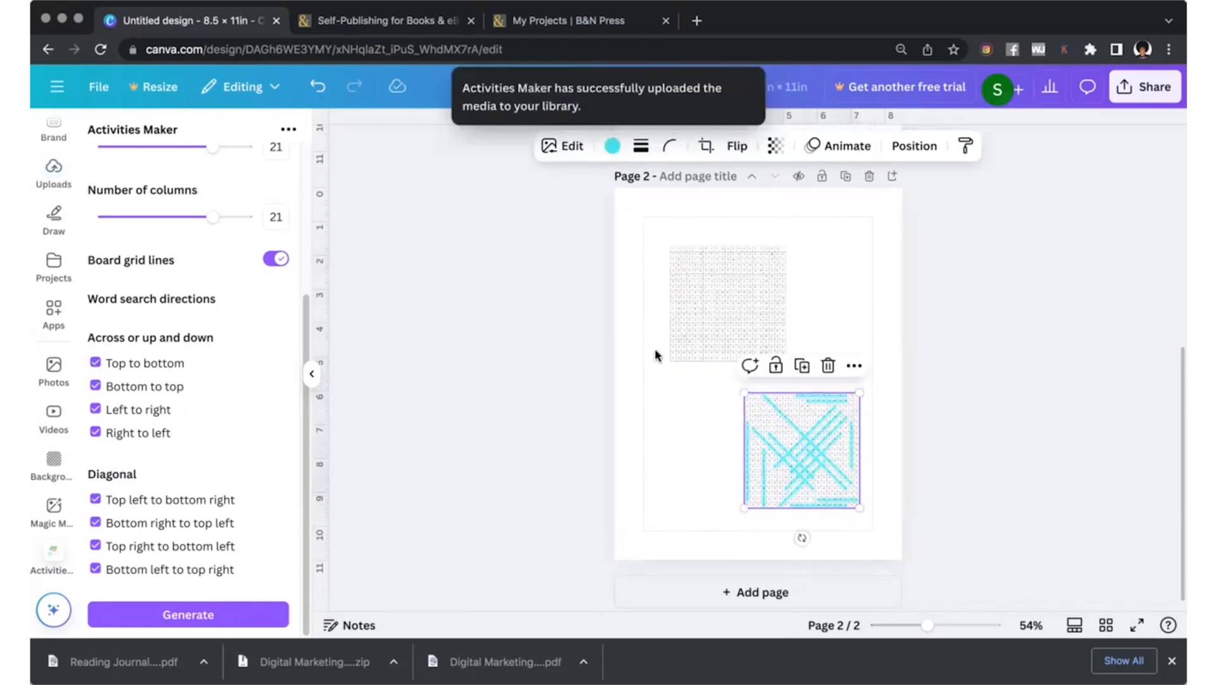
{"action": "left_click", "coordinate": [642, 451]}
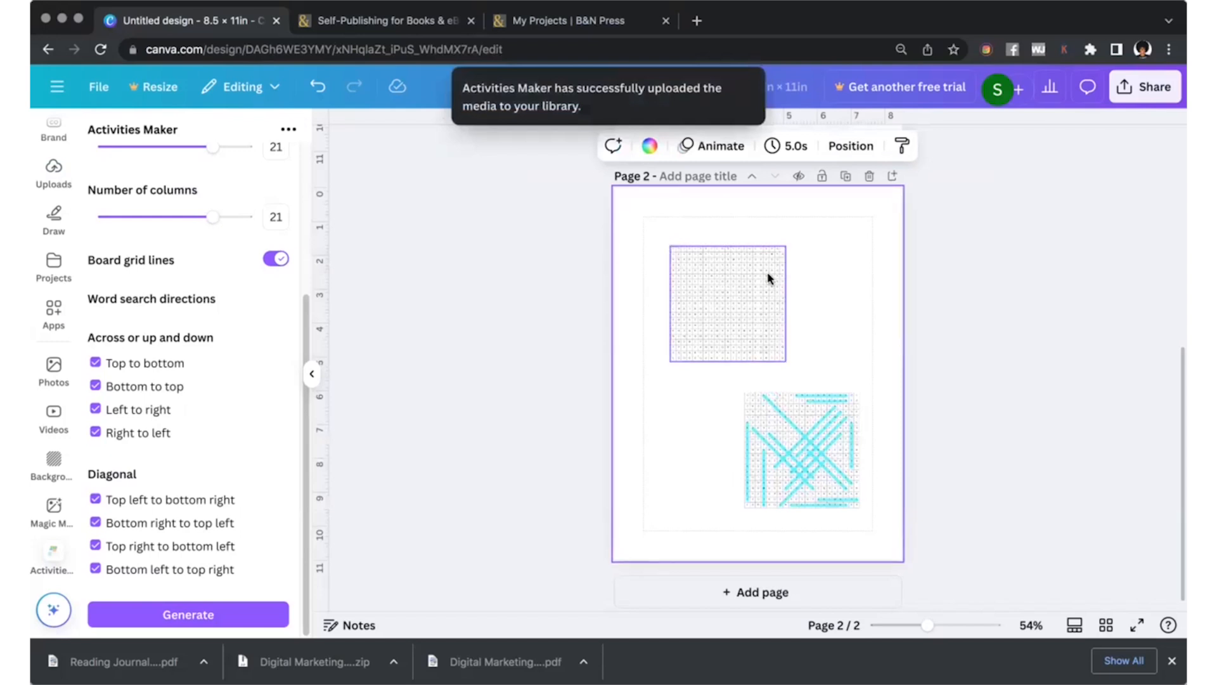
Duplicate page 2, then delete the solution image from the original page 2.
{"action": "left_click", "coordinate": [845, 176]}
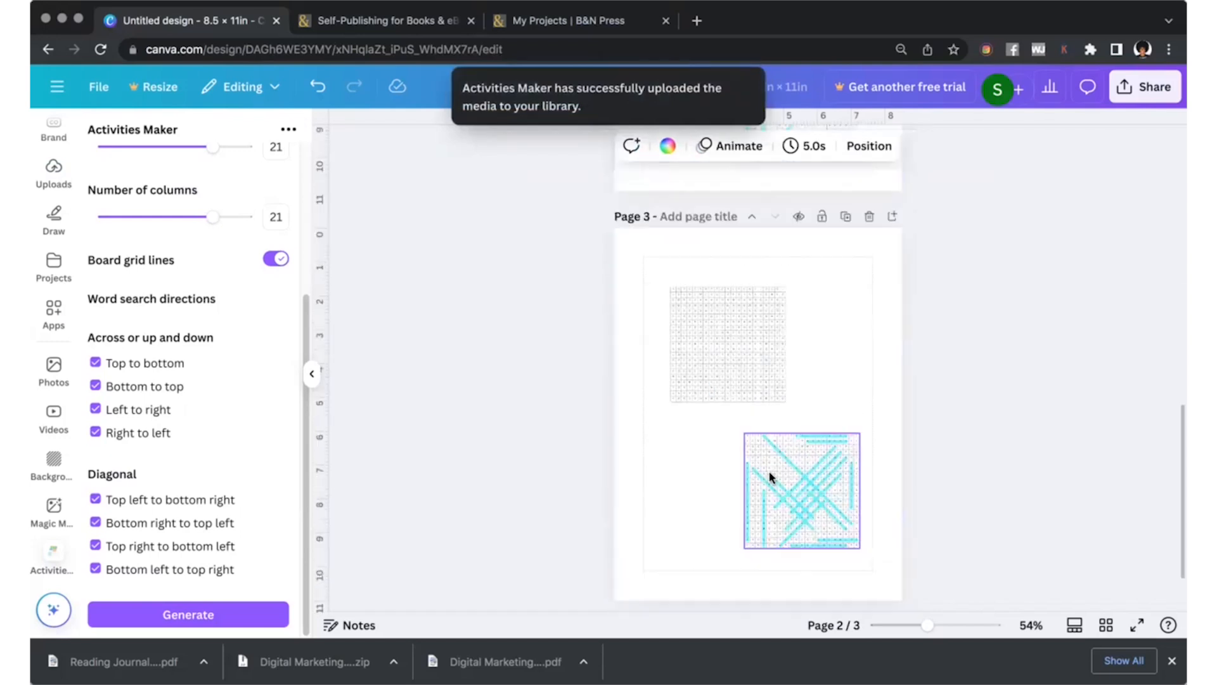
{"action": "left_click", "coordinate": [716, 308]}
{"action": "scroll", "coordinate": [715, 303], "scroll_direction": "up", "scroll_amount": 5}
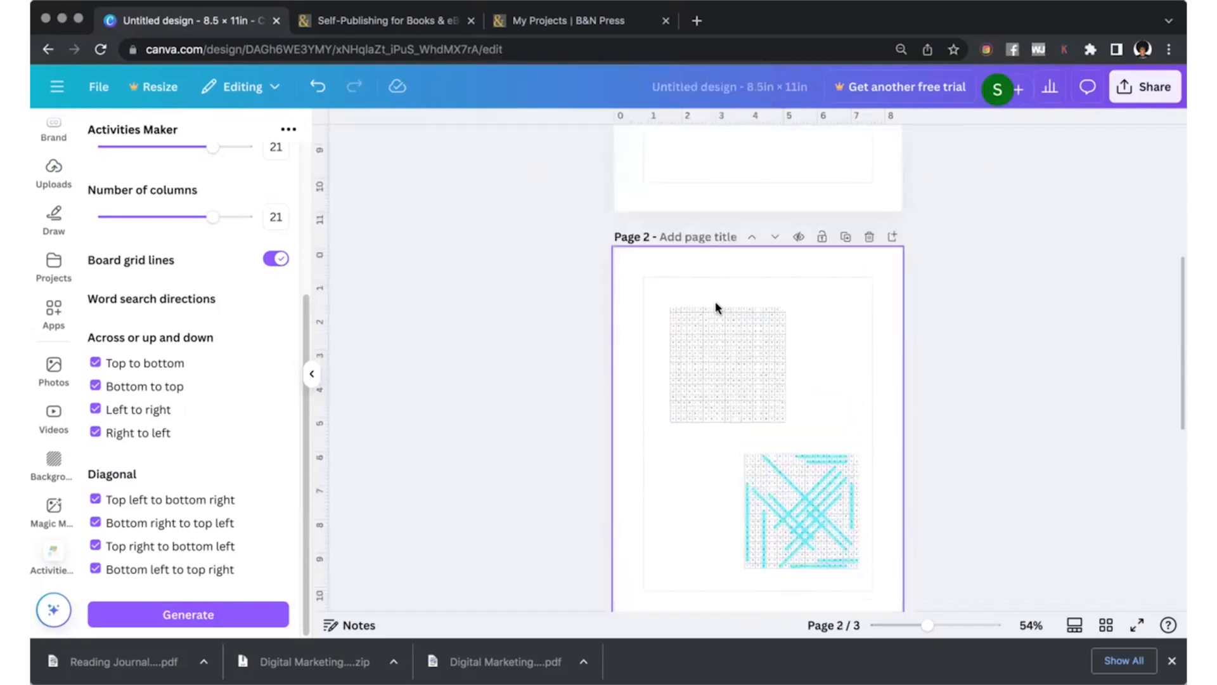
{"action": "left_click", "coordinate": [811, 531]}
{"action": "key", "text": "Delete"}
Enlarge the puzzle grid on page 2 to nearly the margin width and reposition it within the margins.
{"action": "left_click", "coordinate": [754, 399]}
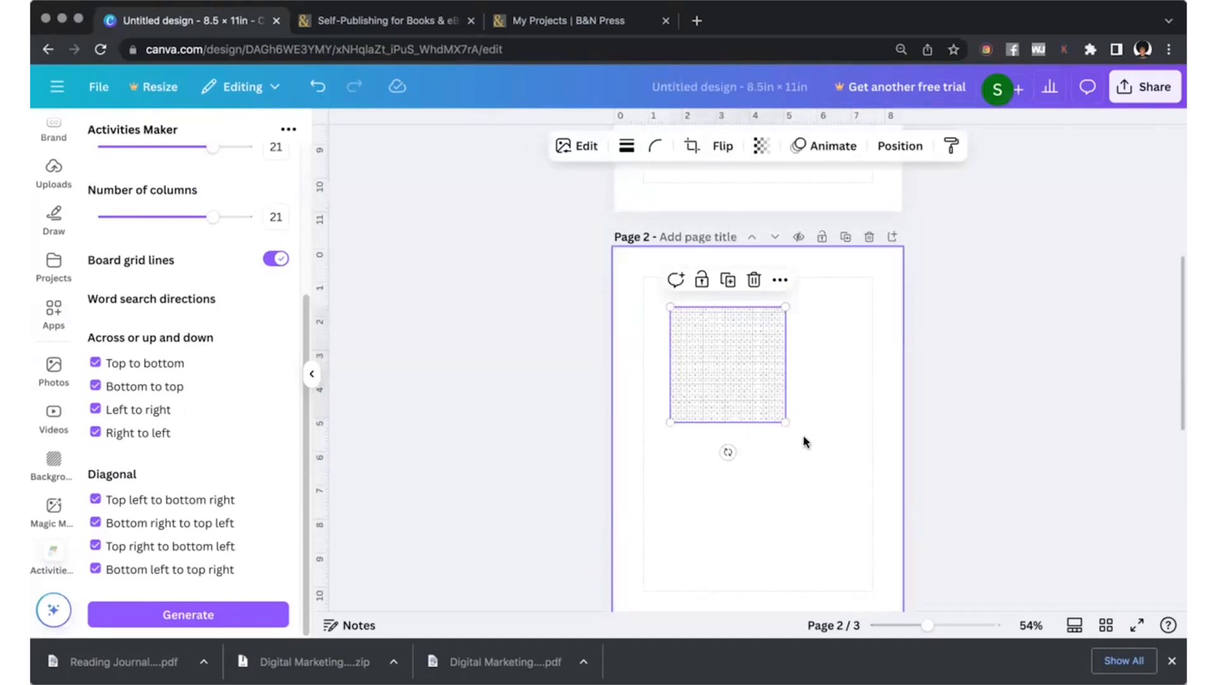
{"action": "left_click_drag", "start_coordinate": [784, 421], "coordinate": [871, 500]}
{"action": "scroll", "coordinate": [839, 494], "scroll_direction": "down", "scroll_amount": 2}
{"action": "left_click_drag", "start_coordinate": [760, 322], "coordinate": [744, 342]}
Give the puzzle grid a solid border and move it lower on page 2, leaving room for text above.
{"action": "left_click", "coordinate": [627, 145]}
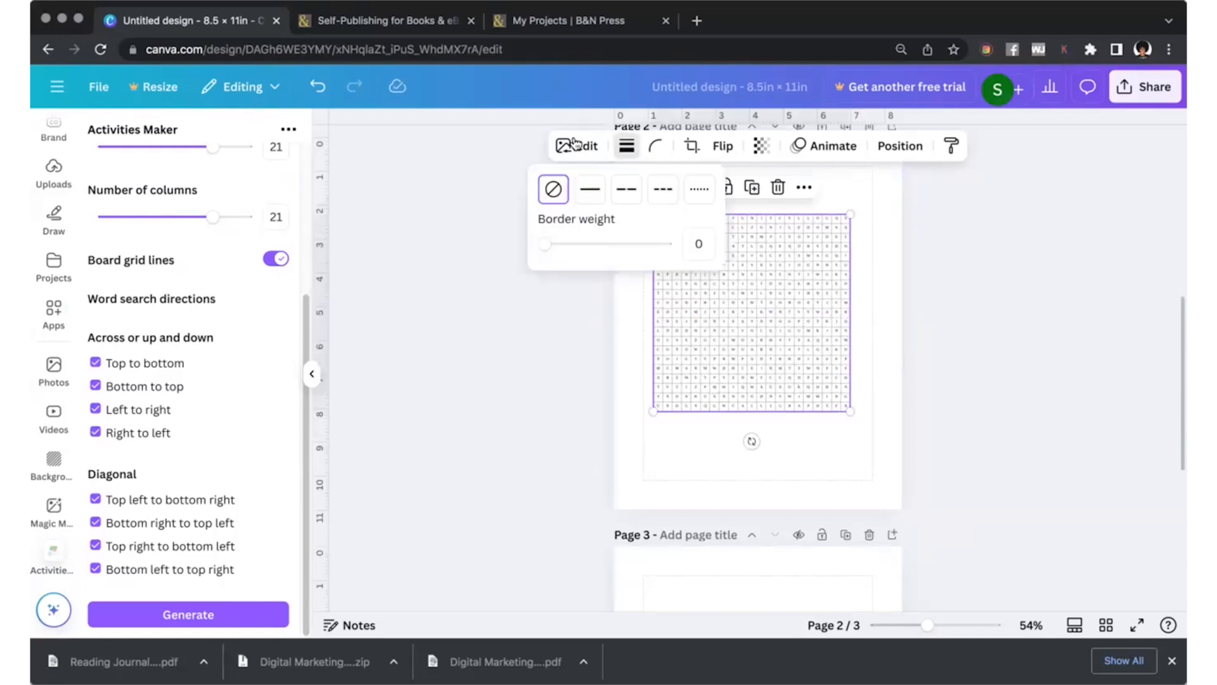
{"action": "left_click", "coordinate": [599, 192]}
{"action": "left_click", "coordinate": [568, 354]}
{"action": "left_click_drag", "start_coordinate": [763, 362], "coordinate": [774, 399]}
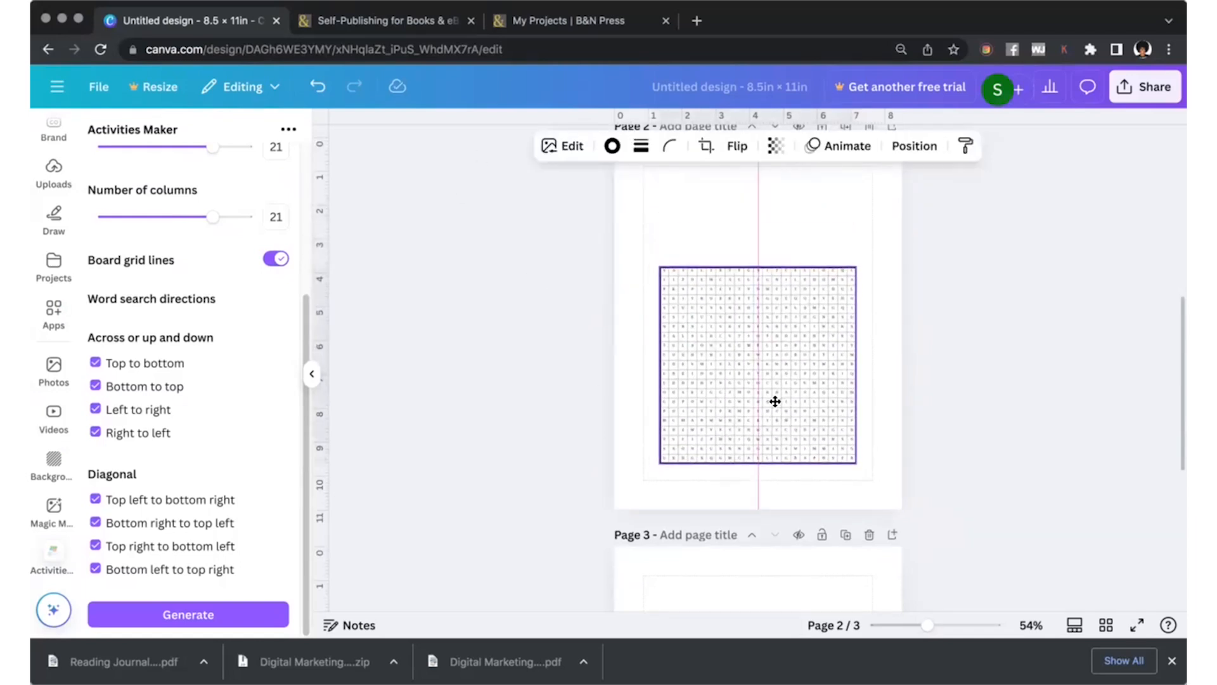
{"action": "left_click", "coordinate": [647, 315]}
Add a text box above the puzzle reading "What are hobbies your next character can have to make them more desirable as a protagonist?".
{"action": "scroll", "coordinate": [46, 187], "scroll_direction": "up", "scroll_amount": 3}
{"action": "left_click", "coordinate": [51, 230]}
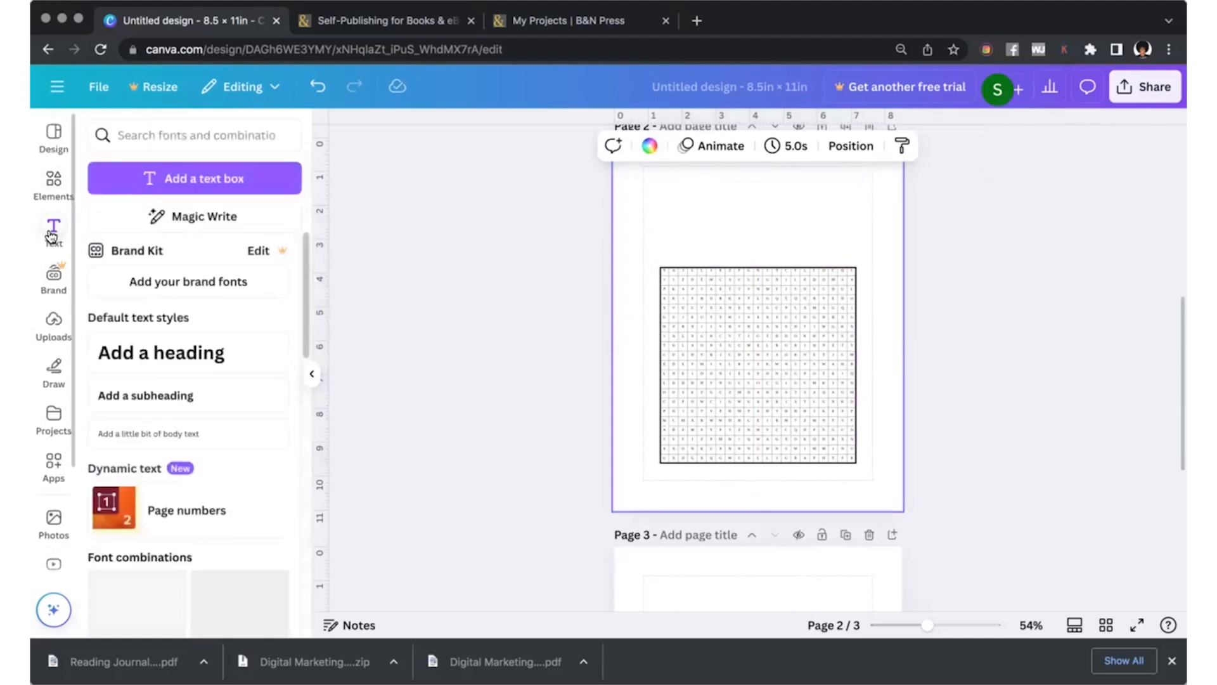
{"action": "left_click", "coordinate": [182, 185]}
{"action": "left_click_drag", "start_coordinate": [771, 324], "coordinate": [769, 202]}
{"action": "type", "text": "Wh"}
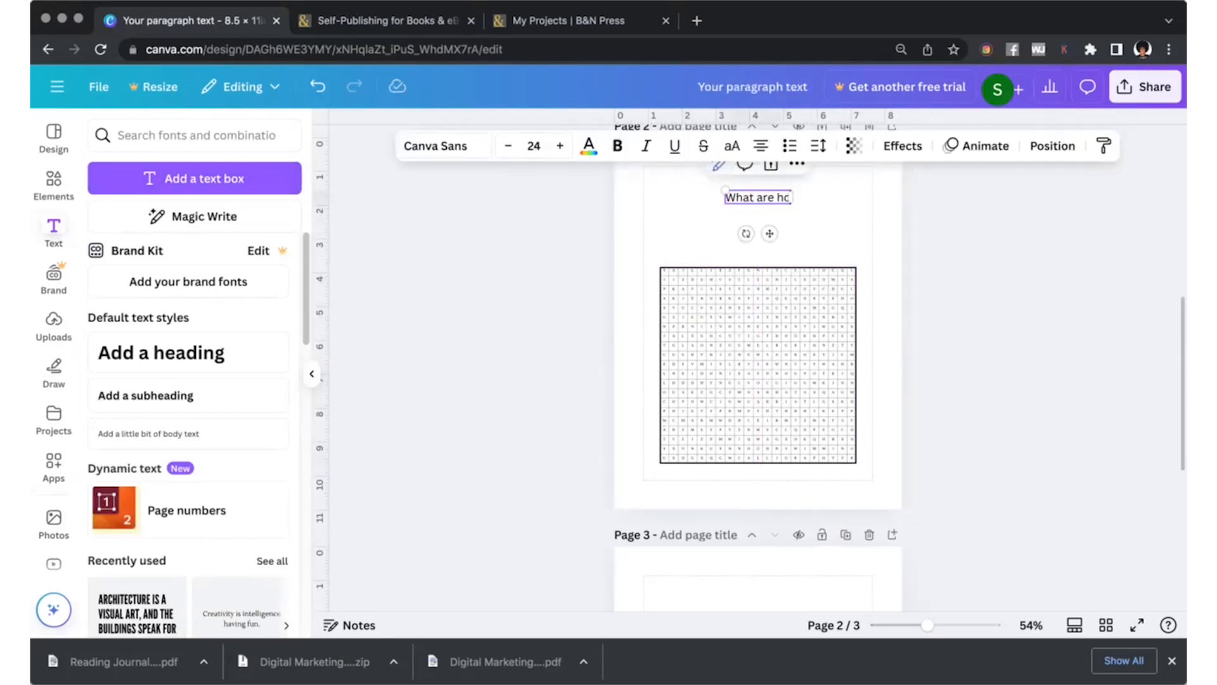
{"action": "type", "text": "at are hobbies your next character can have to make them more"}
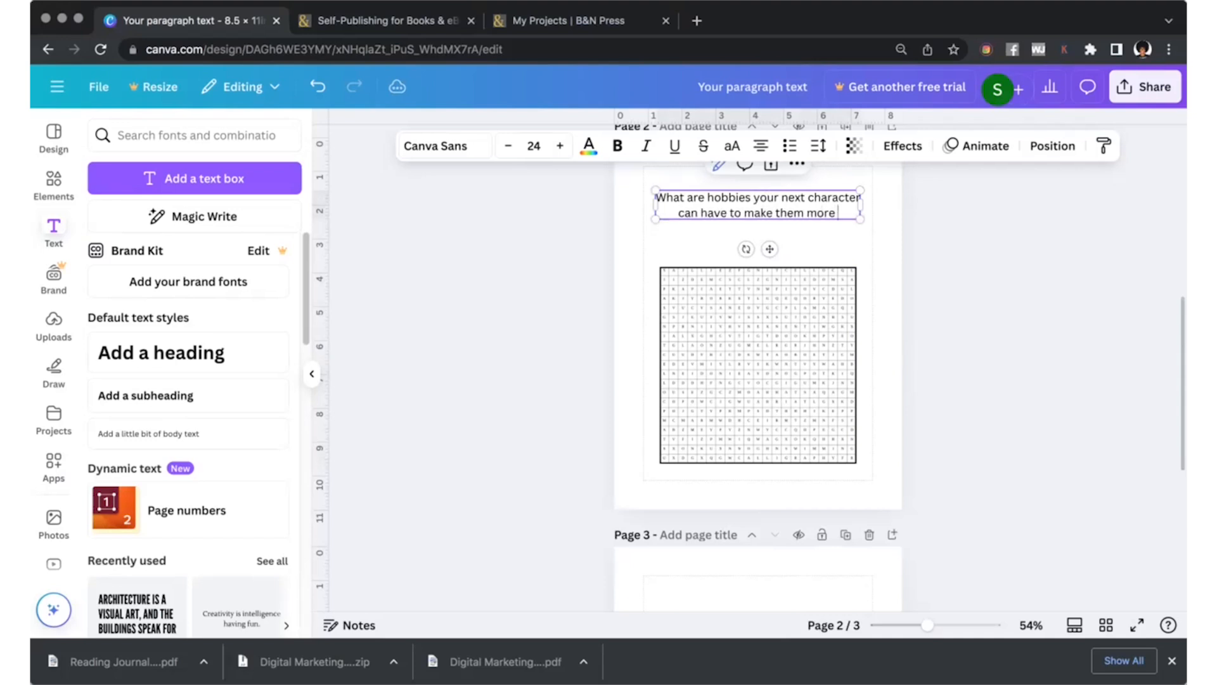
{"action": "type", "text": "able"}
{"action": "key", "text": "Return"}
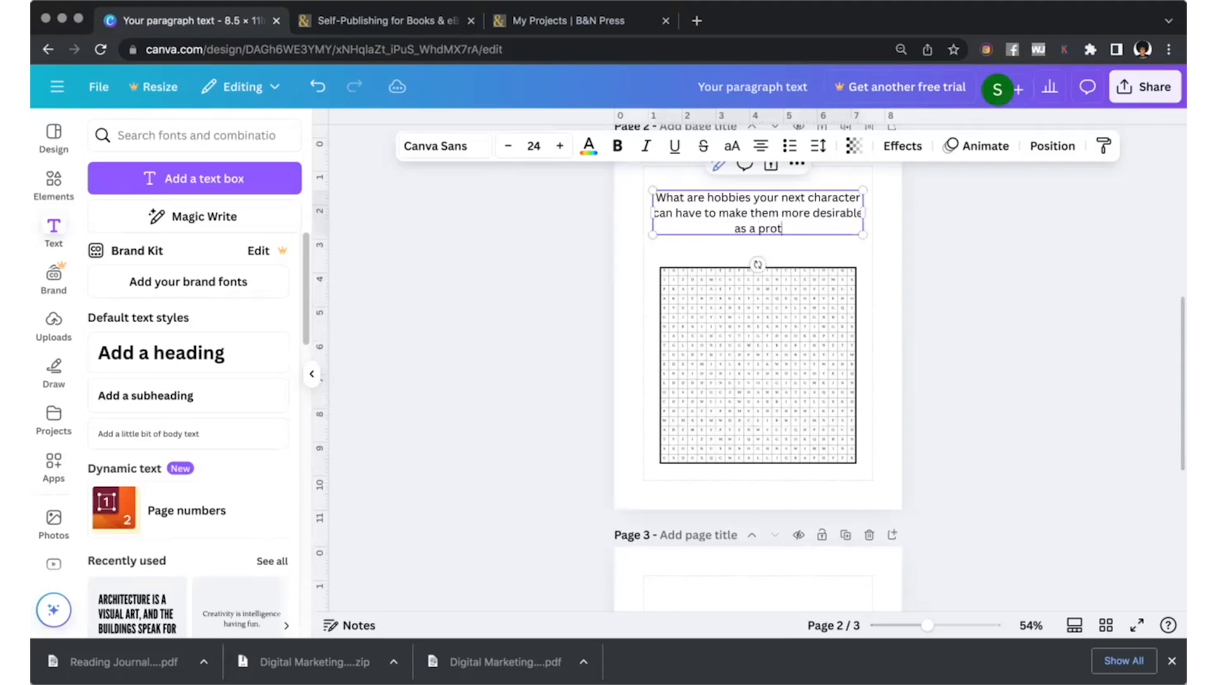
Make the question text bold and italic at size 27 and centre it above the puzzle.
{"action": "triple_click", "coordinate": [767, 199]}
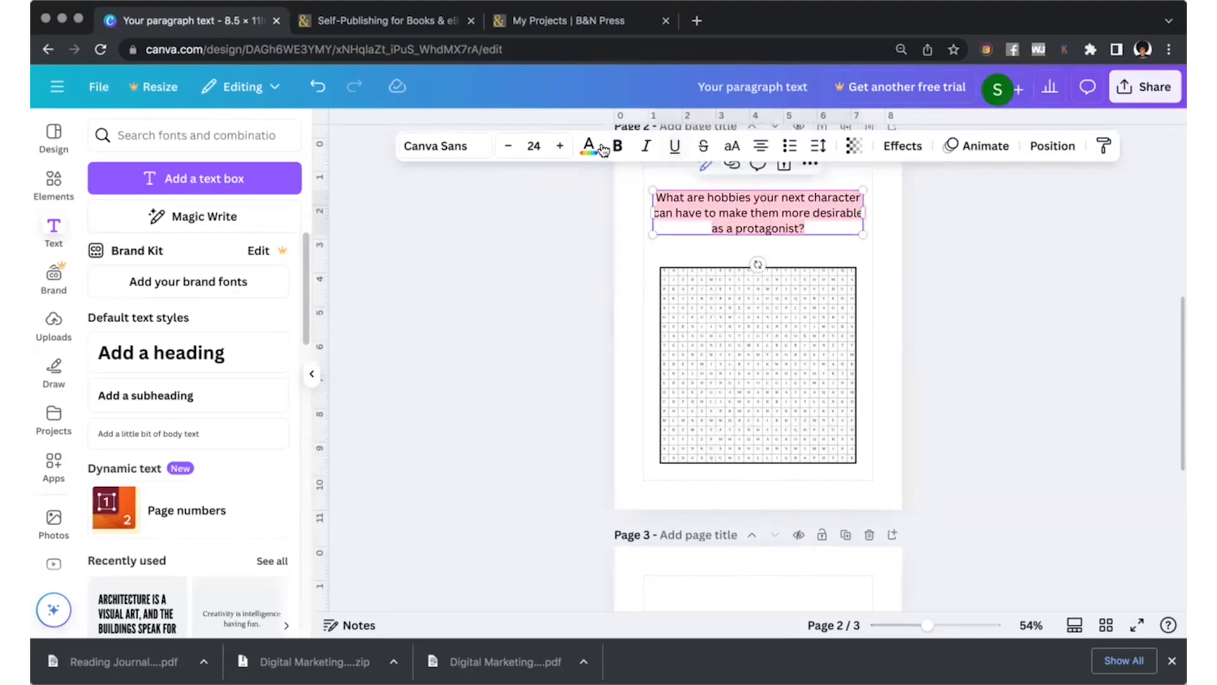
{"action": "key", "text": "super+b"}
{"action": "key", "text": "super+i"}
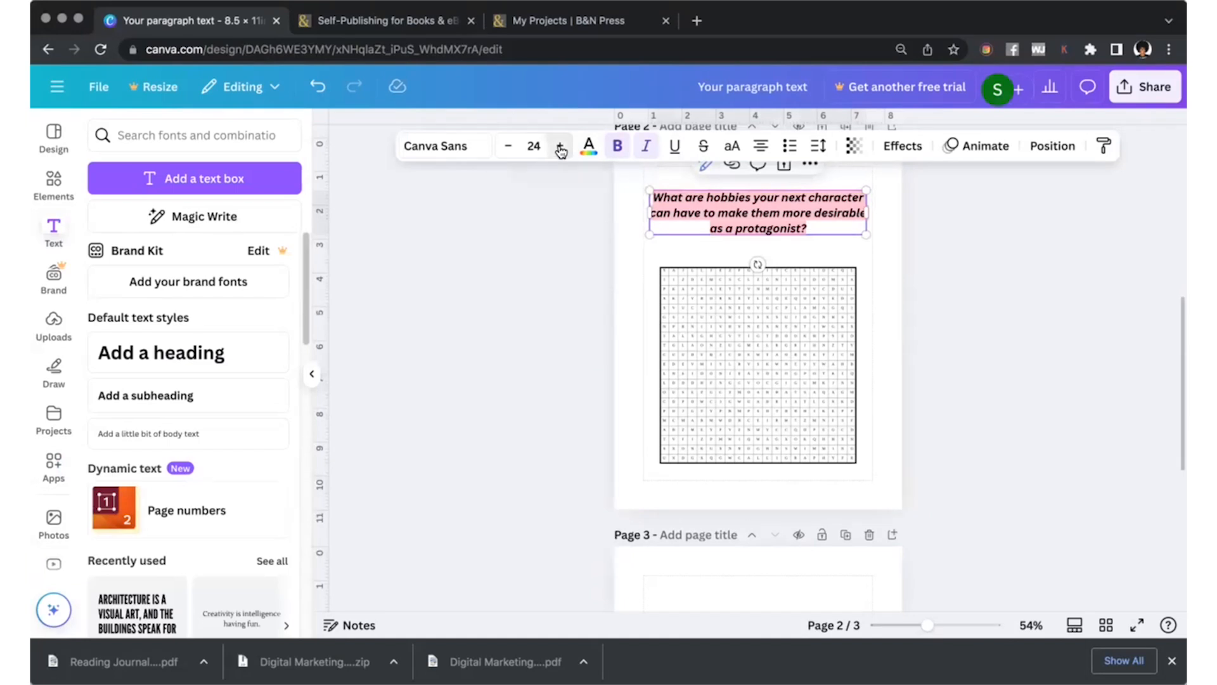
{"action": "left_click", "coordinate": [561, 148]}
{"action": "left_click", "coordinate": [561, 147]}
{"action": "left_click", "coordinate": [560, 148]}
{"action": "mouse_move", "coordinate": [632, 222]}
{"action": "left_mouse_down"}
{"action": "mouse_move", "coordinate": [656, 231]}
{"action": "mouse_move", "coordinate": [631, 232]}
{"action": "left_mouse_up"}
{"action": "left_click", "coordinate": [570, 265]}
{"action": "left_click_drag", "start_coordinate": [751, 219], "coordinate": [754, 215]}
Enlarge the puzzle grid to fill the margin width and position it directly beneath the question text.
{"action": "left_click_drag", "start_coordinate": [770, 374], "coordinate": [760, 343]}
{"action": "left_click_drag", "start_coordinate": [845, 433], "coordinate": [874, 463]}
{"action": "left_click_drag", "start_coordinate": [809, 400], "coordinate": [807, 411]}
{"action": "left_click", "coordinate": [584, 286]}
Search the fonts for "handwriting" and set the question text above the puzzle in Lacquer.
{"action": "left_click", "coordinate": [712, 216]}
{"action": "triple_click", "coordinate": [712, 216]}
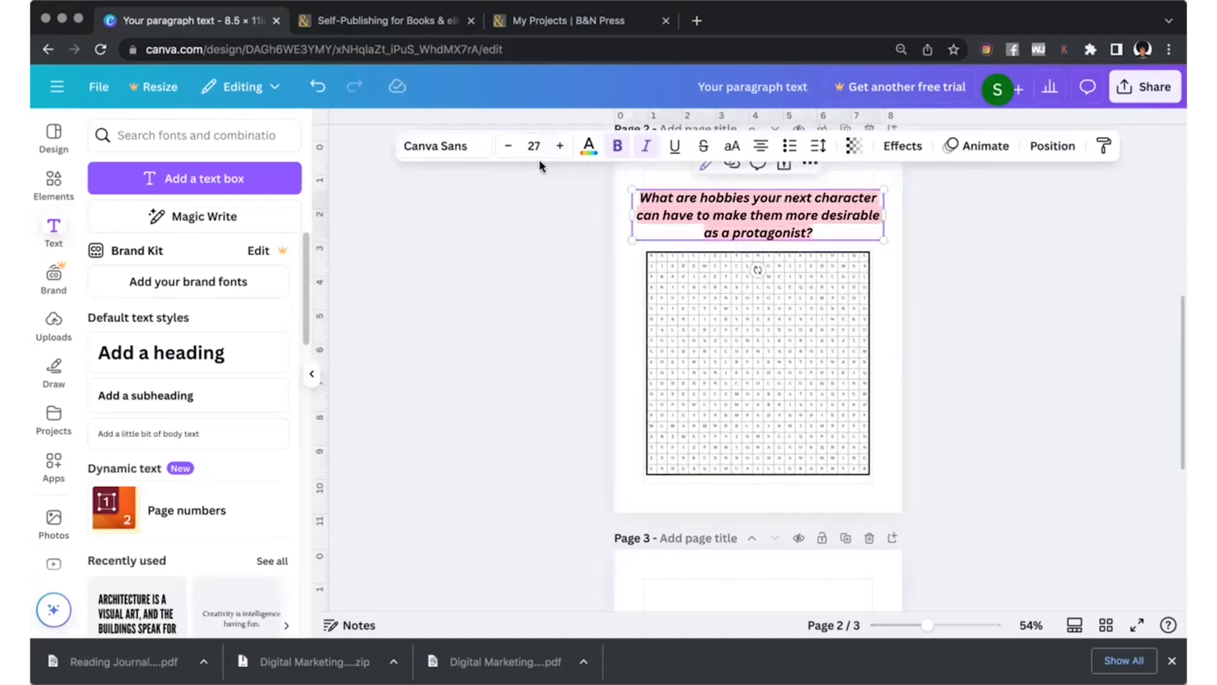
{"action": "left_click", "coordinate": [435, 146]}
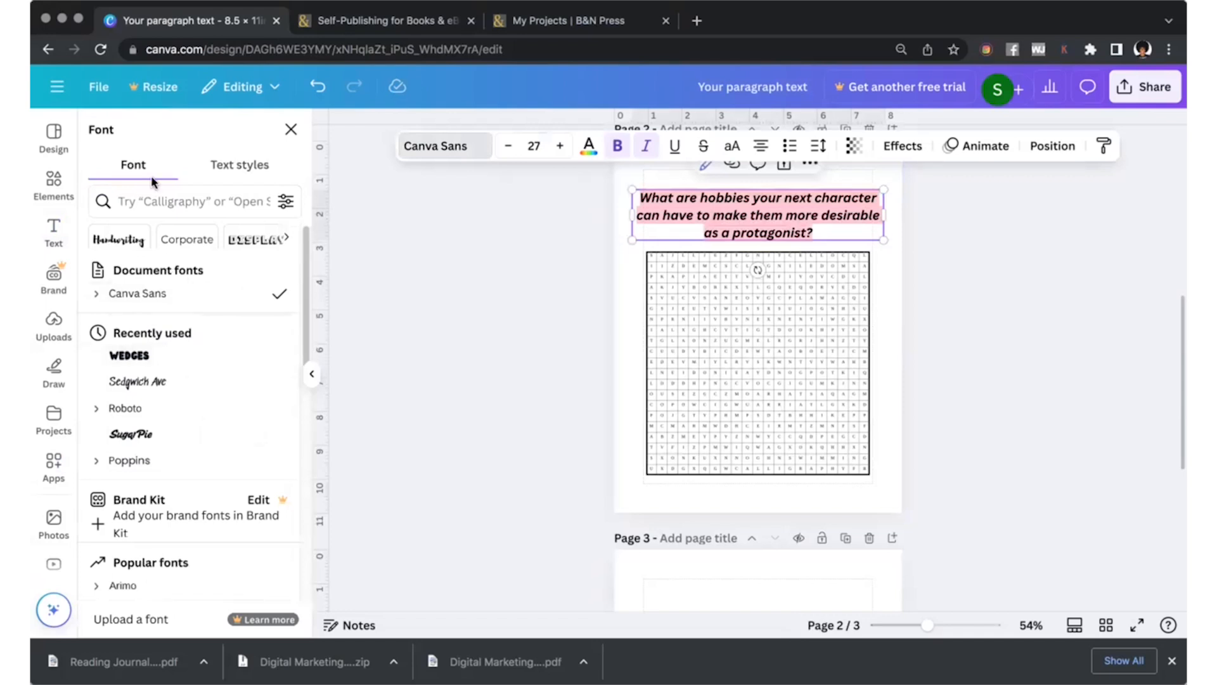
{"action": "left_click", "coordinate": [152, 201]}
{"action": "type", "text": "y"}
{"action": "key", "text": "BackSpace"}
{"action": "type", "text": "handwriting"}
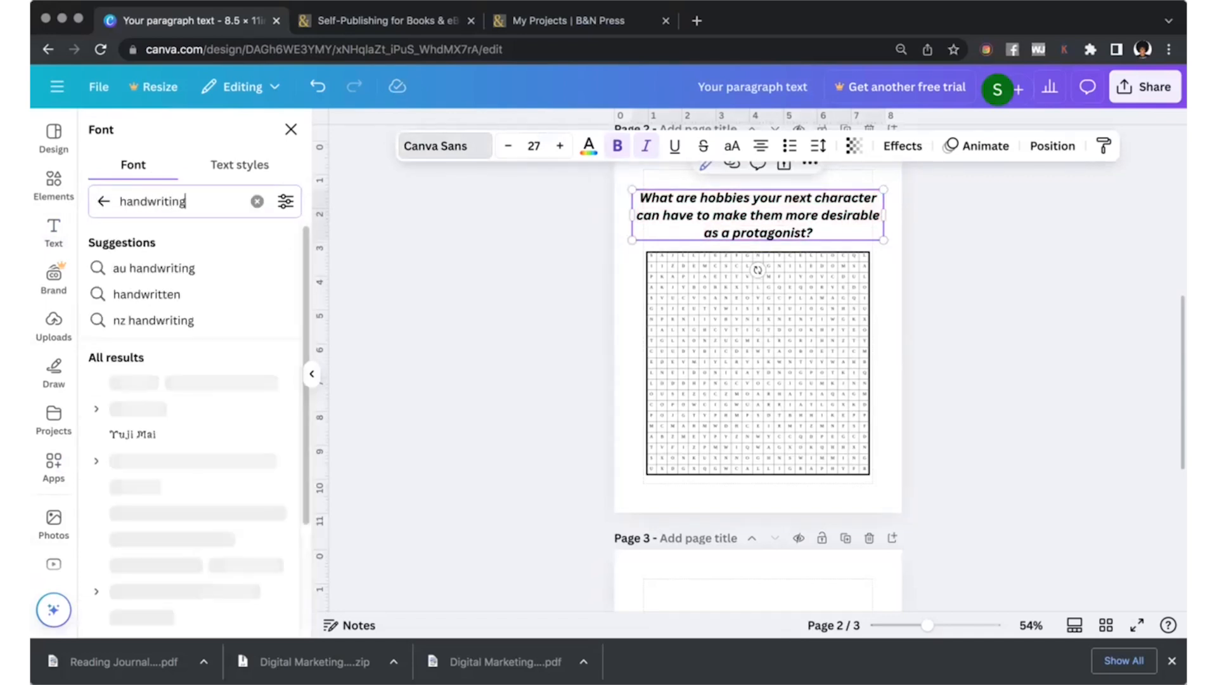
{"action": "scroll", "coordinate": [228, 450], "scroll_direction": "down", "scroll_amount": 5}
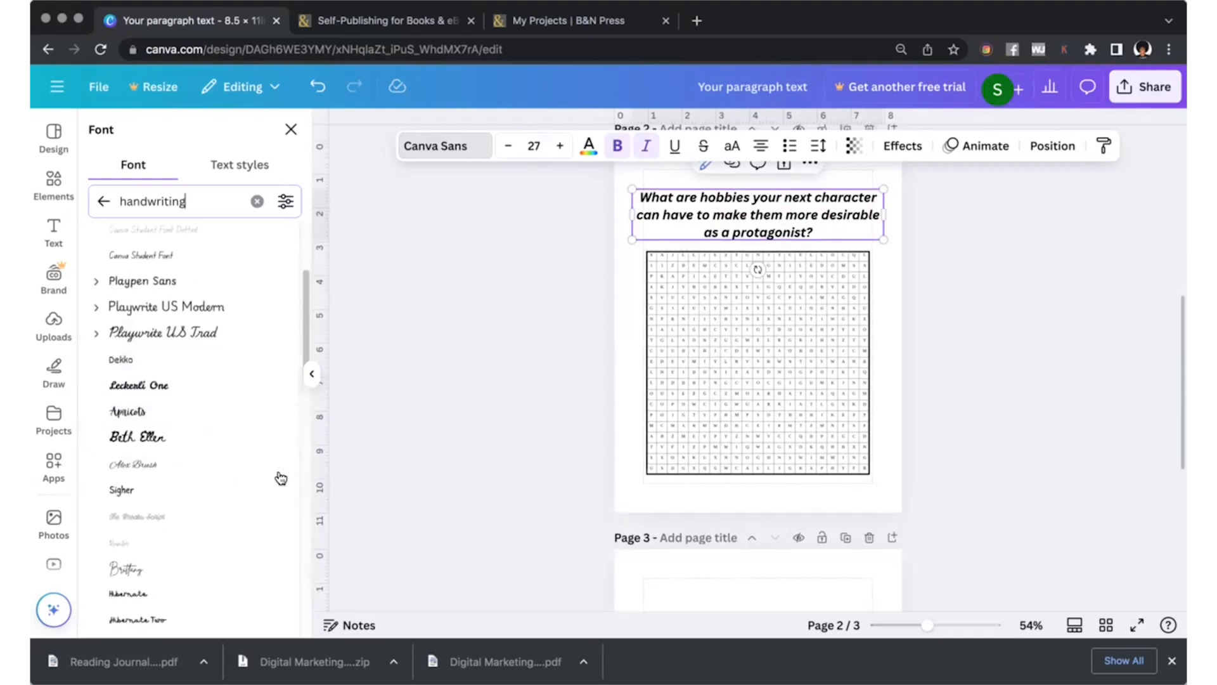
{"action": "scroll", "coordinate": [224, 442], "scroll_direction": "down", "scroll_amount": 3}
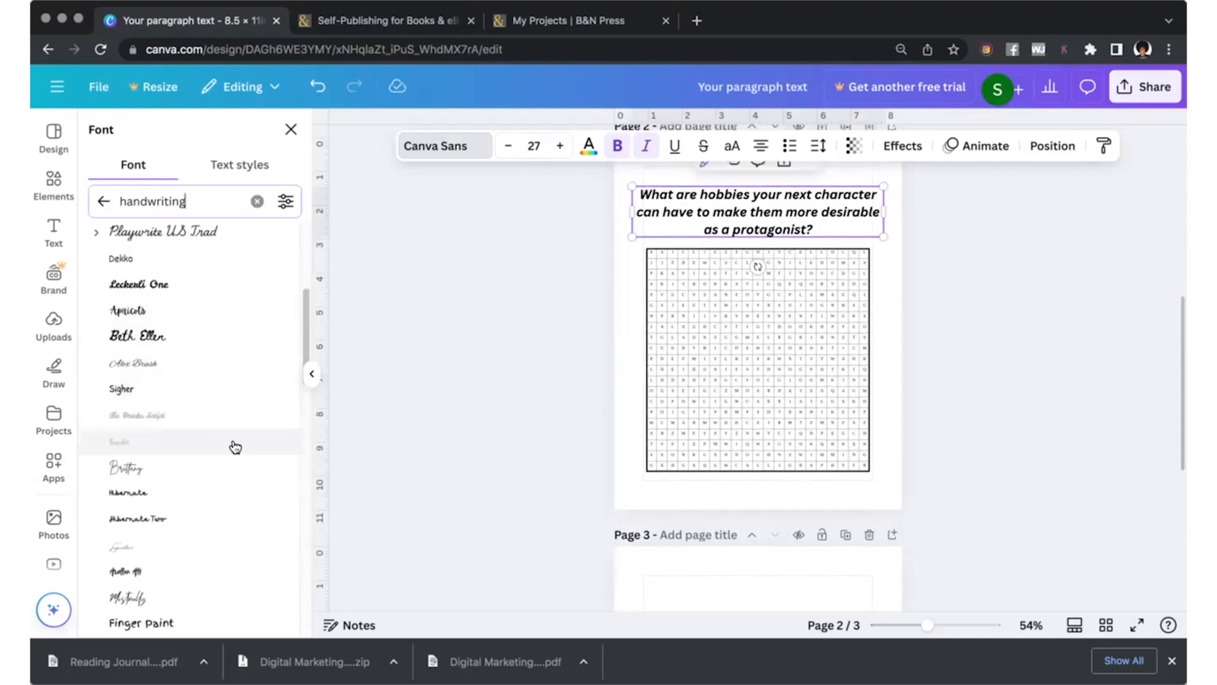
{"action": "scroll", "coordinate": [234, 448], "scroll_direction": "down", "scroll_amount": 3}
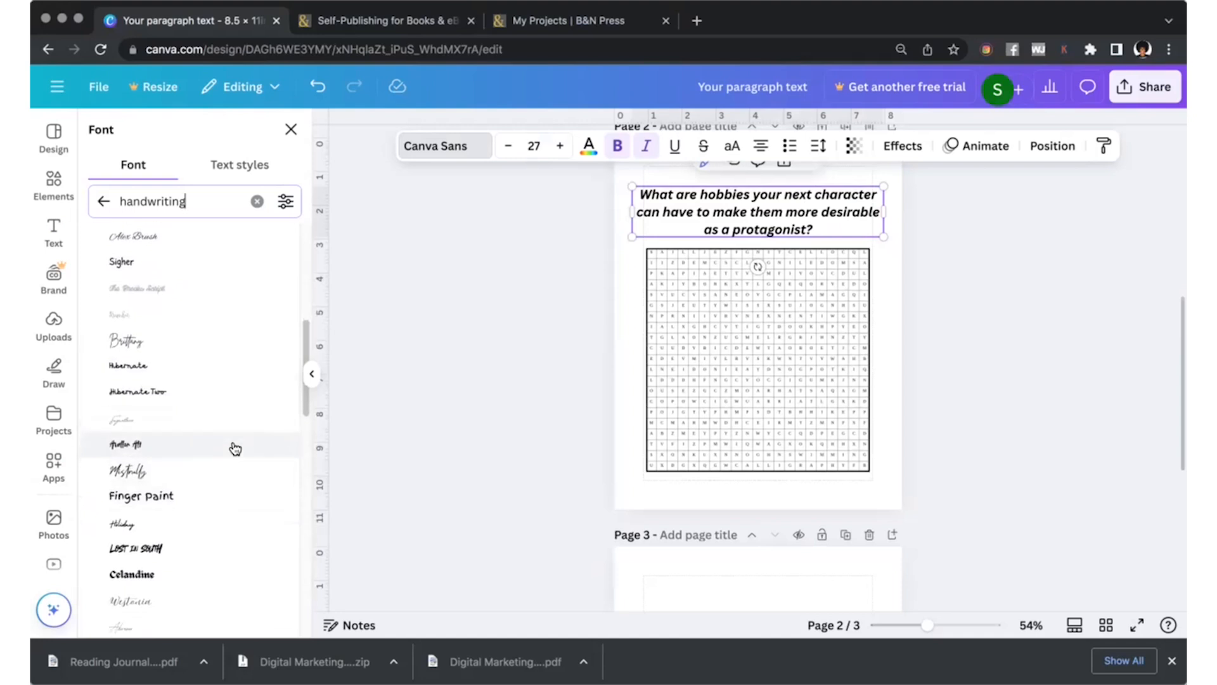
{"action": "scroll", "coordinate": [250, 447], "scroll_direction": "down", "scroll_amount": 5}
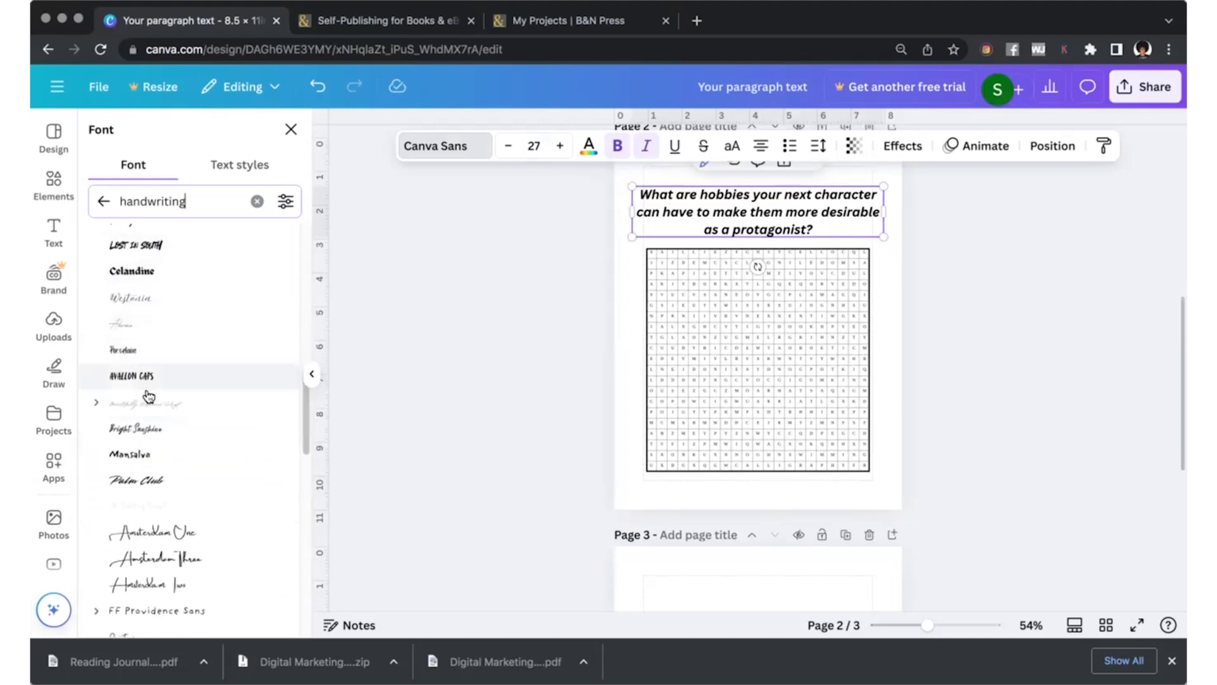
{"action": "scroll", "coordinate": [196, 442], "scroll_direction": "down", "scroll_amount": 2}
{"action": "scroll", "coordinate": [209, 511], "scroll_direction": "down", "scroll_amount": 3}
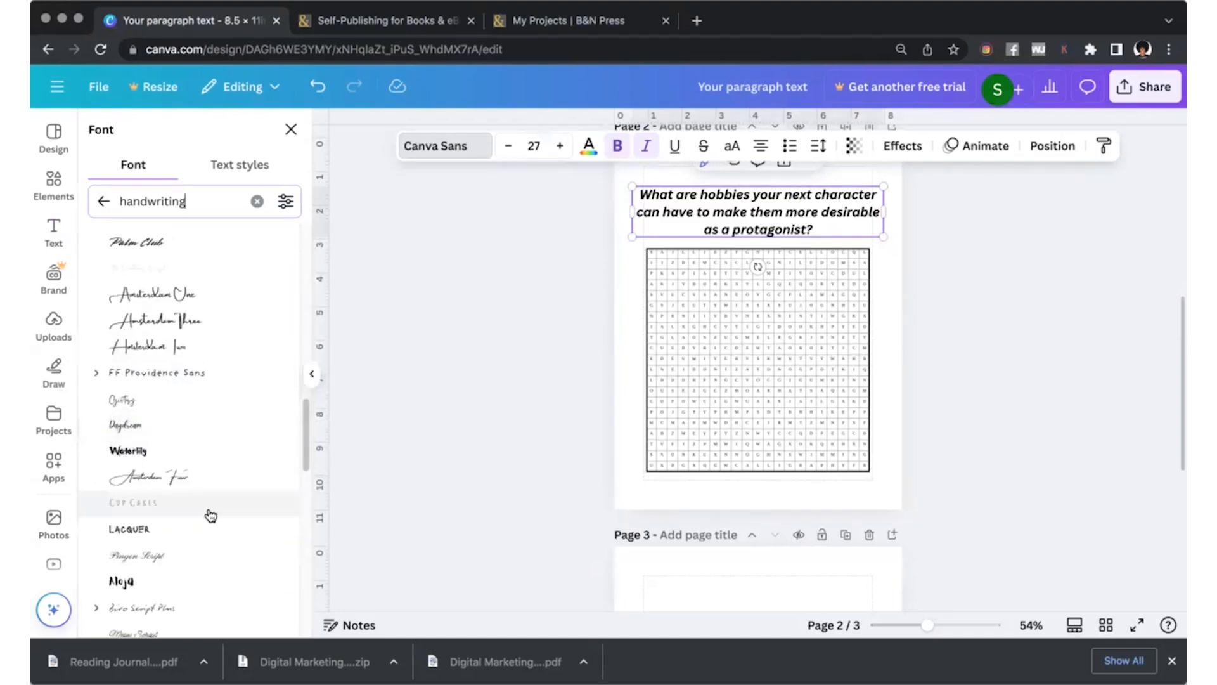
{"action": "scroll", "coordinate": [136, 564], "scroll_direction": "down", "scroll_amount": 1}
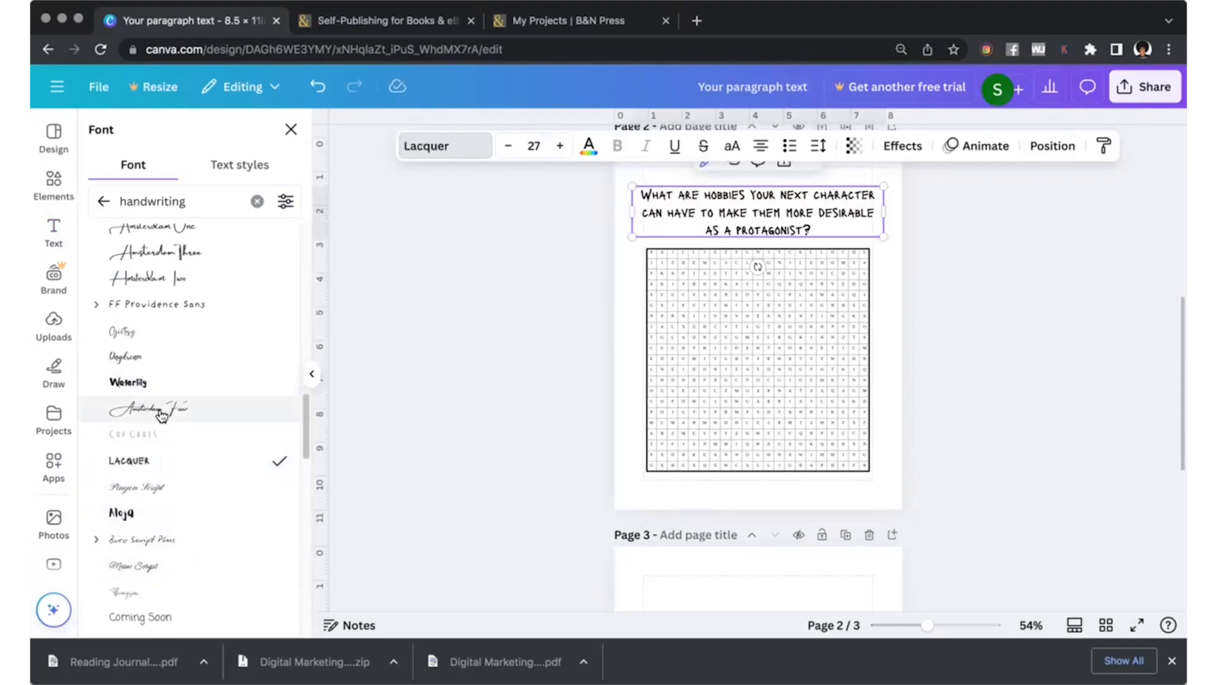
Narrow the question's text box slightly and give its text a black Outline effect with reduced thickness.
{"action": "left_click_drag", "start_coordinate": [631, 211], "coordinate": [645, 211]}
{"action": "left_click", "coordinate": [902, 146]}
{"action": "left_click", "coordinate": [230, 323]}
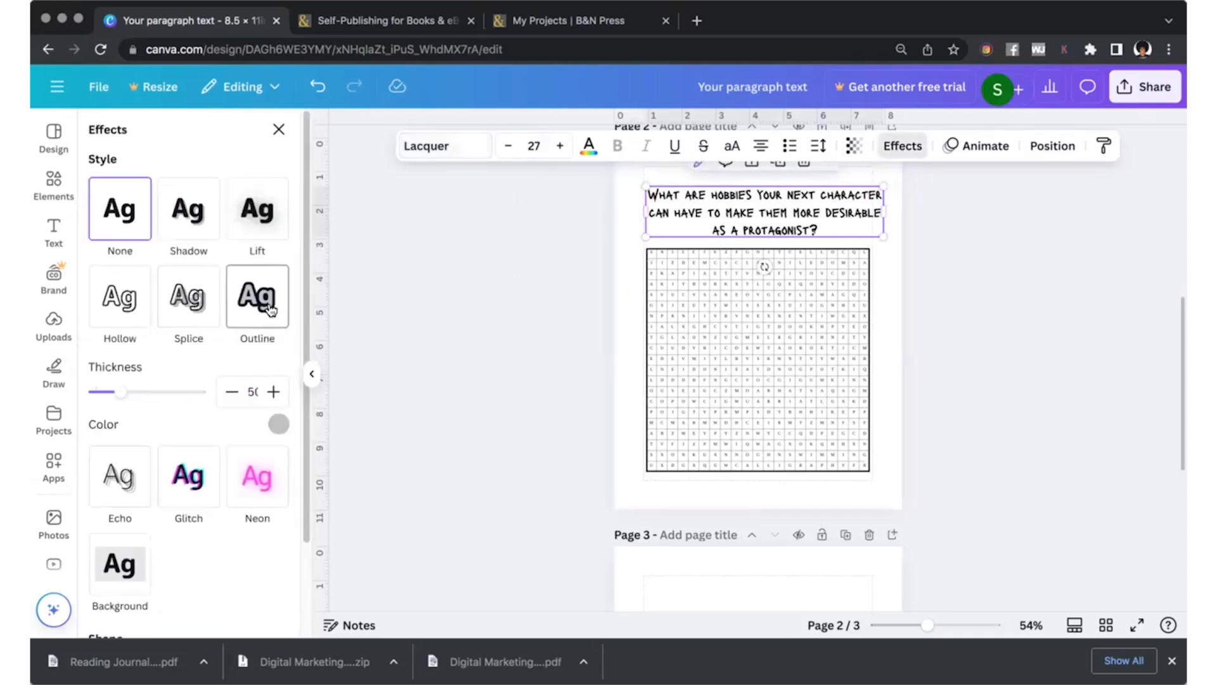
{"action": "left_click", "coordinate": [277, 425]}
{"action": "left_click", "coordinate": [97, 382]}
{"action": "left_click", "coordinate": [296, 346]}
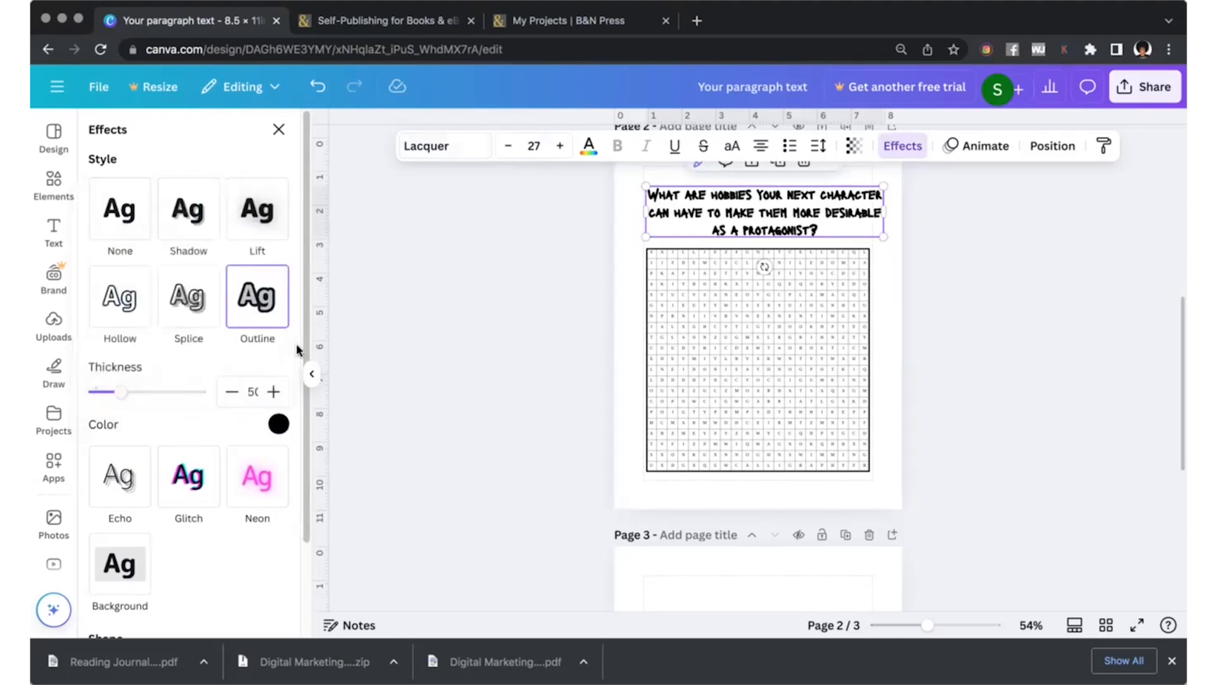
{"action": "left_click", "coordinate": [129, 394]}
{"action": "left_click_drag", "start_coordinate": [129, 393], "coordinate": [96, 394]}
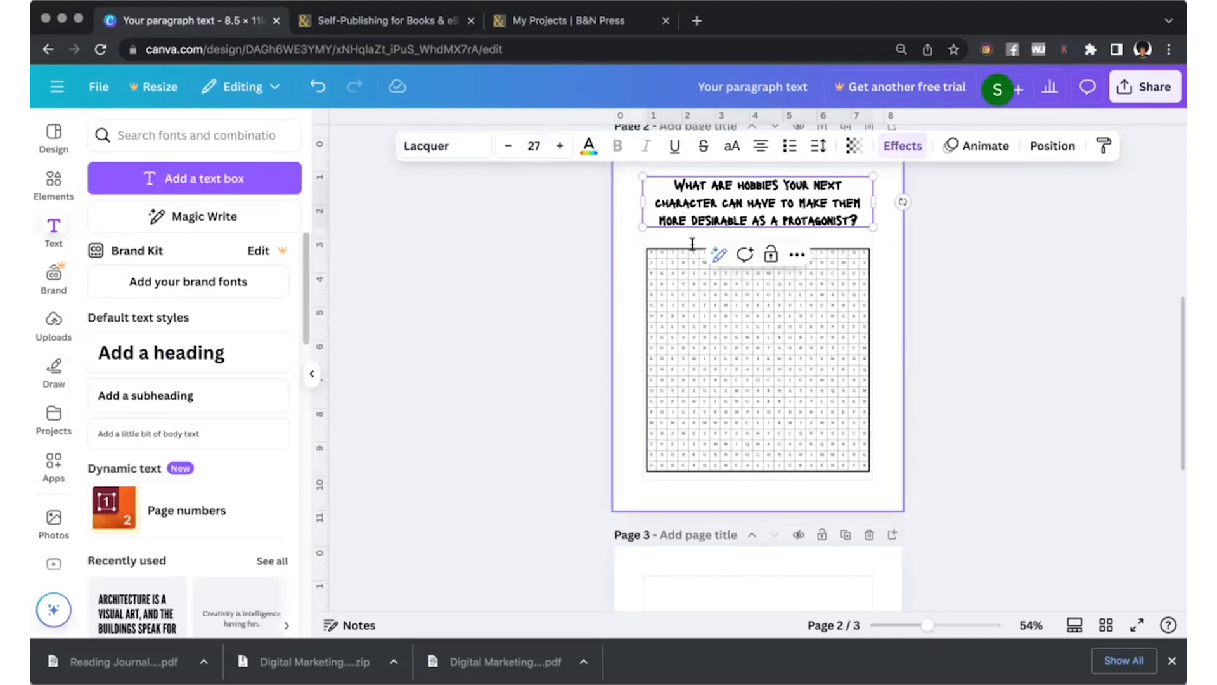
Narrow the question's text box further so it fits inside the page margins, and centre it above the puzzle.
{"action": "left_click", "coordinate": [987, 345]}
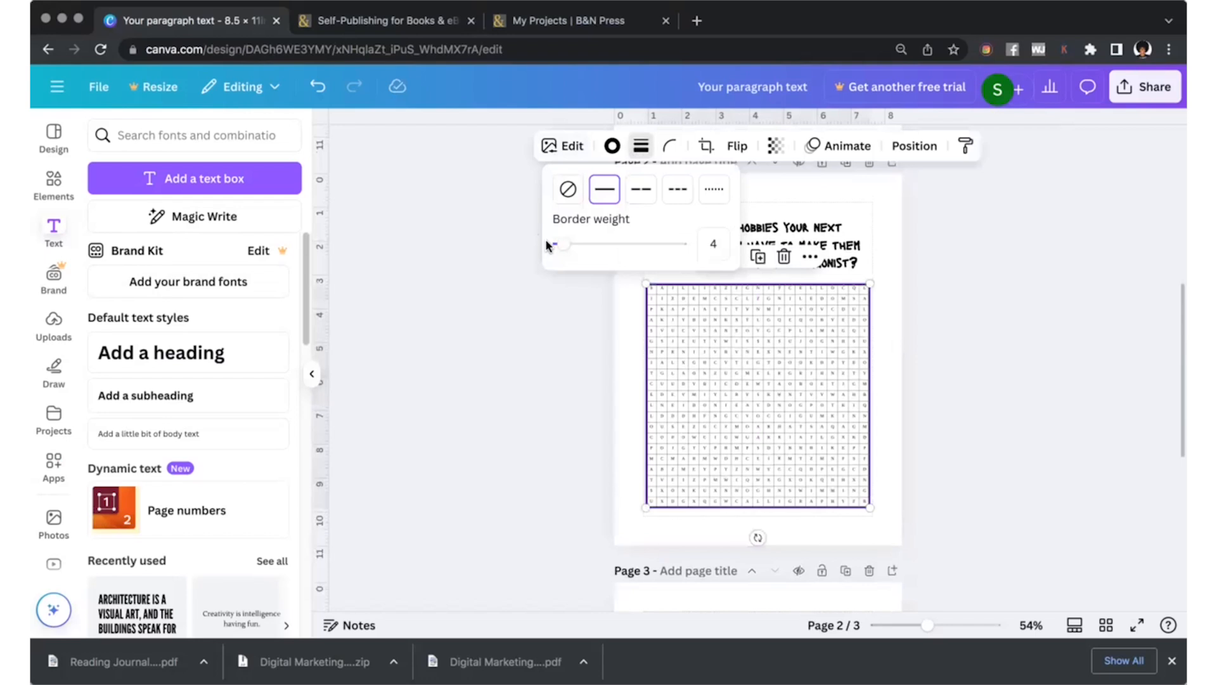
{"action": "left_click_drag", "start_coordinate": [564, 246], "coordinate": [556, 247]}
{"action": "left_click", "coordinate": [538, 389]}
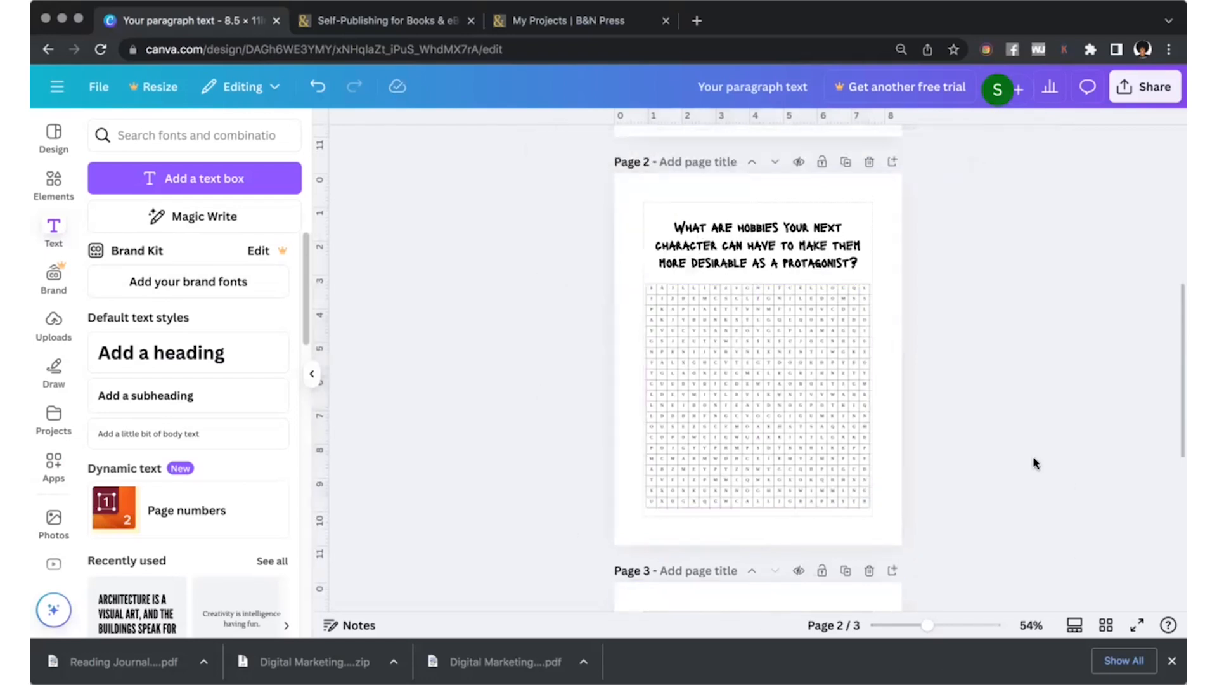
{"action": "scroll", "coordinate": [507, 363], "scroll_direction": "down", "scroll_amount": 1}
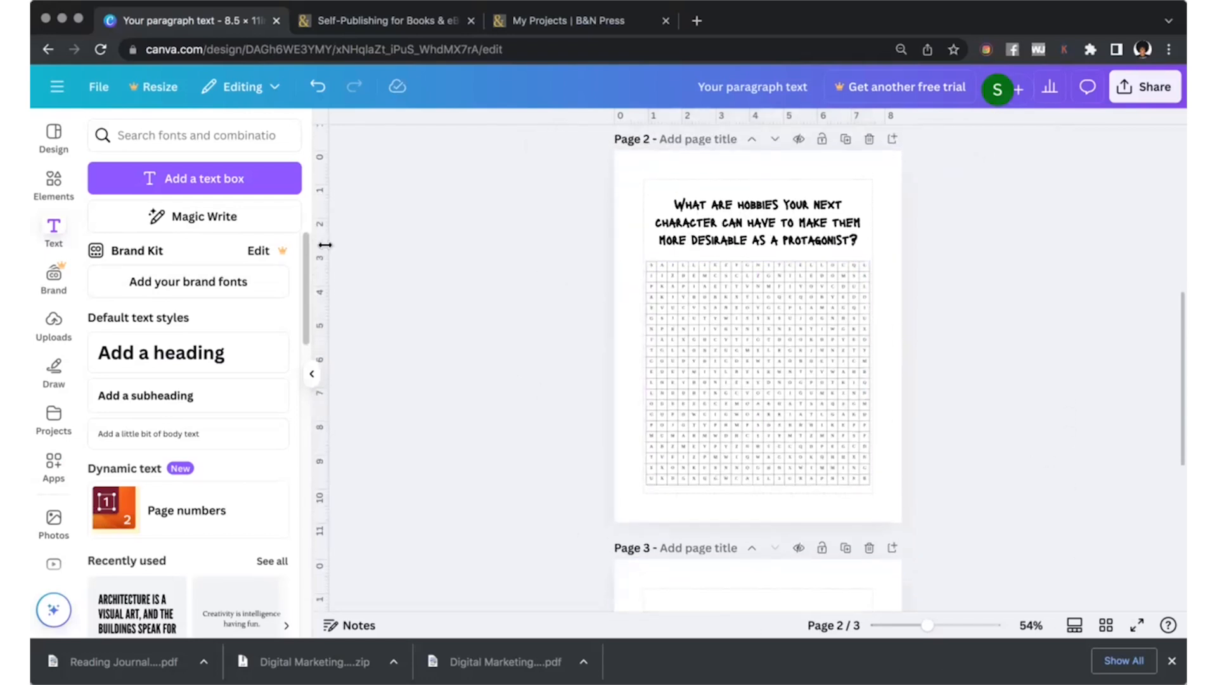
Search the graphics for "writer" and place the line drawing of a woman writing in page 2's lower-right corner.
{"action": "left_click", "coordinate": [54, 181]}
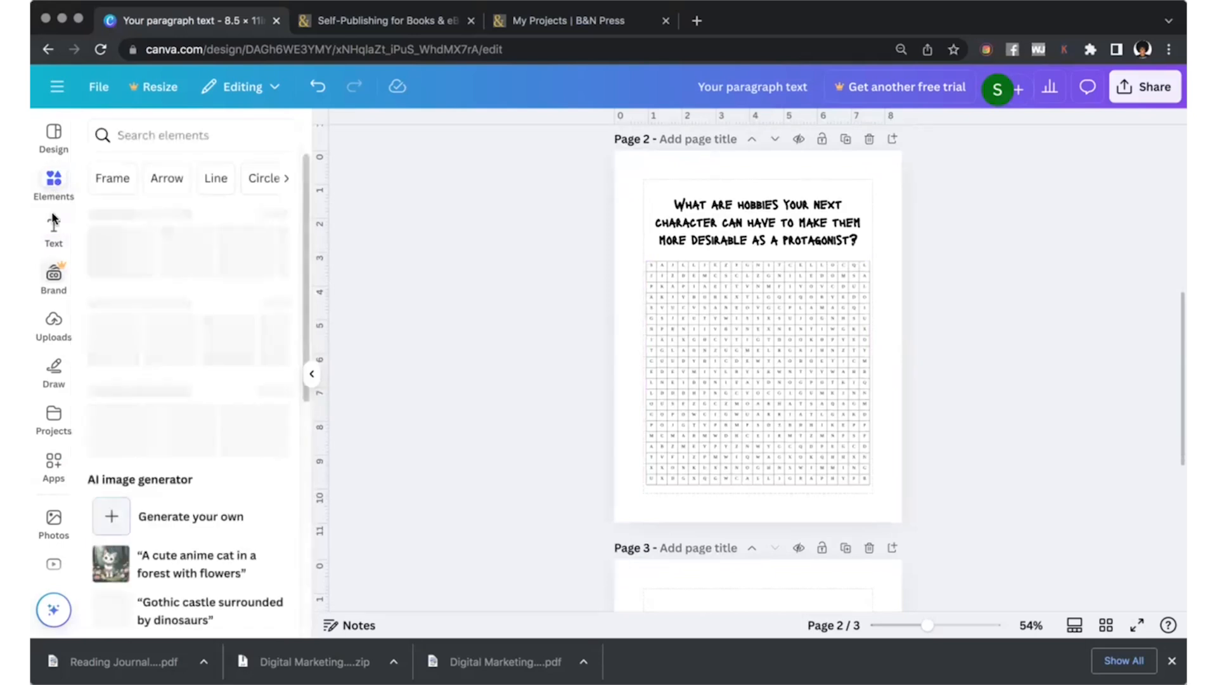
{"action": "left_click", "coordinate": [145, 134]}
{"action": "type", "text": "writer"}
{"action": "key", "text": "Return"}
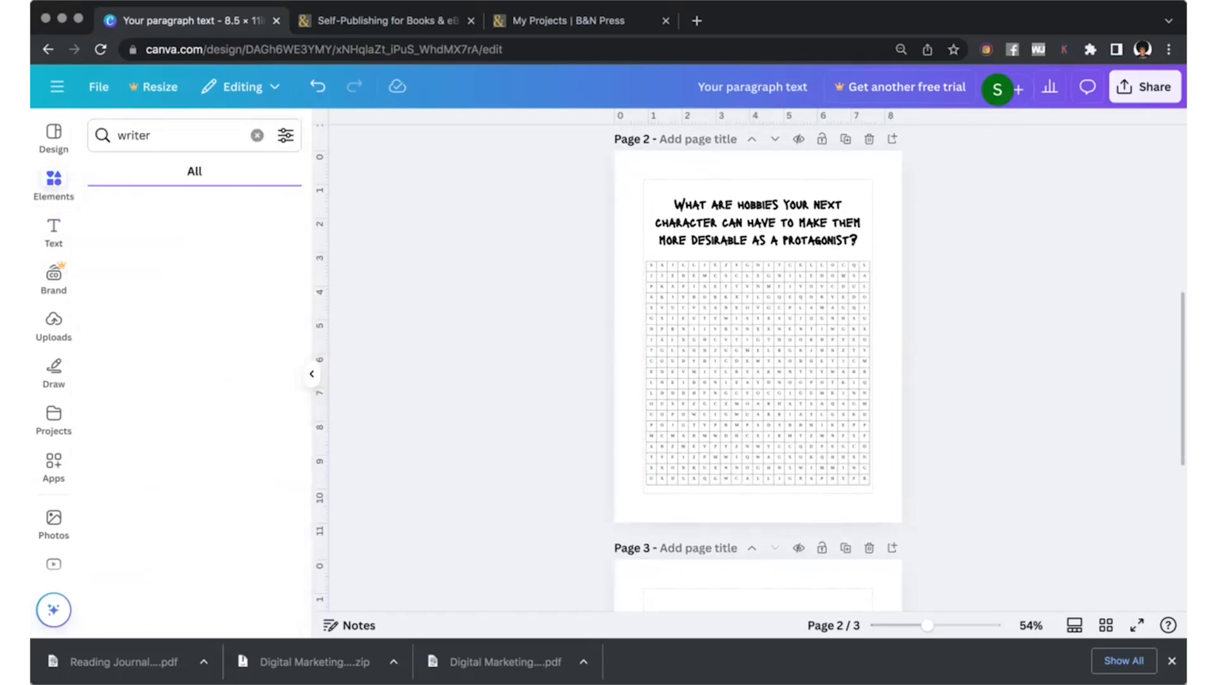
{"action": "left_click", "coordinate": [273, 253]}
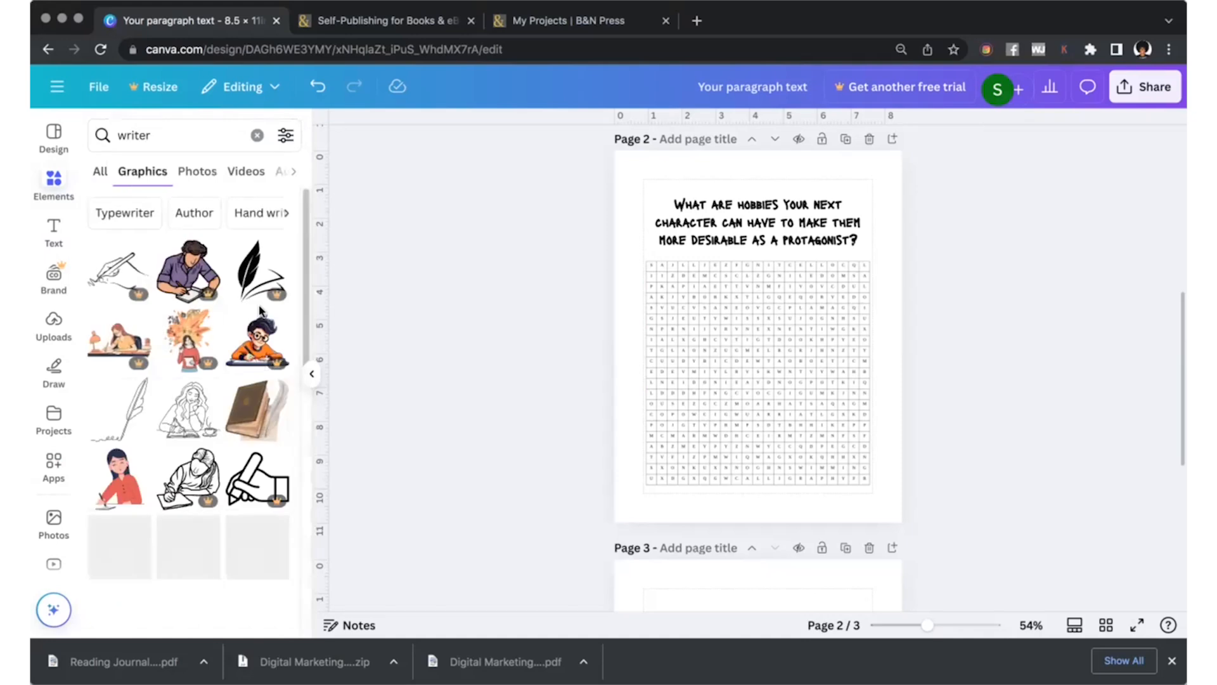
{"action": "scroll", "coordinate": [212, 283], "scroll_direction": "down", "scroll_amount": 4}
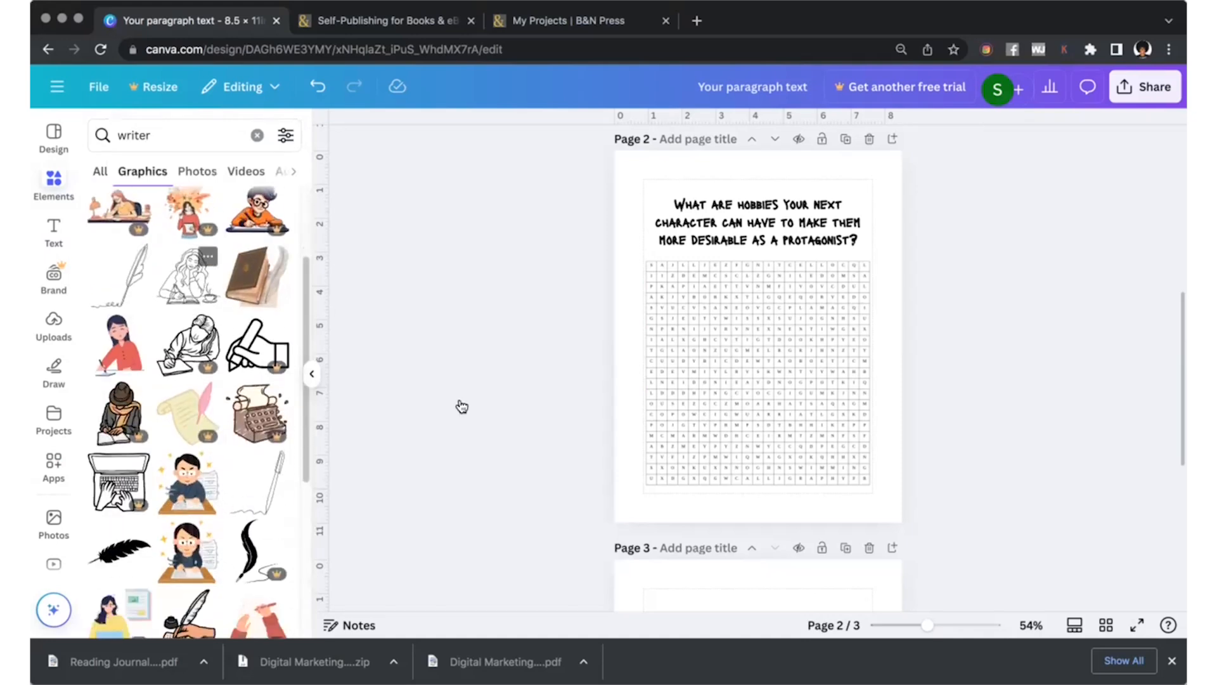
{"action": "left_click", "coordinate": [189, 275]}
{"action": "left_click_drag", "start_coordinate": [770, 358], "coordinate": [910, 502]}
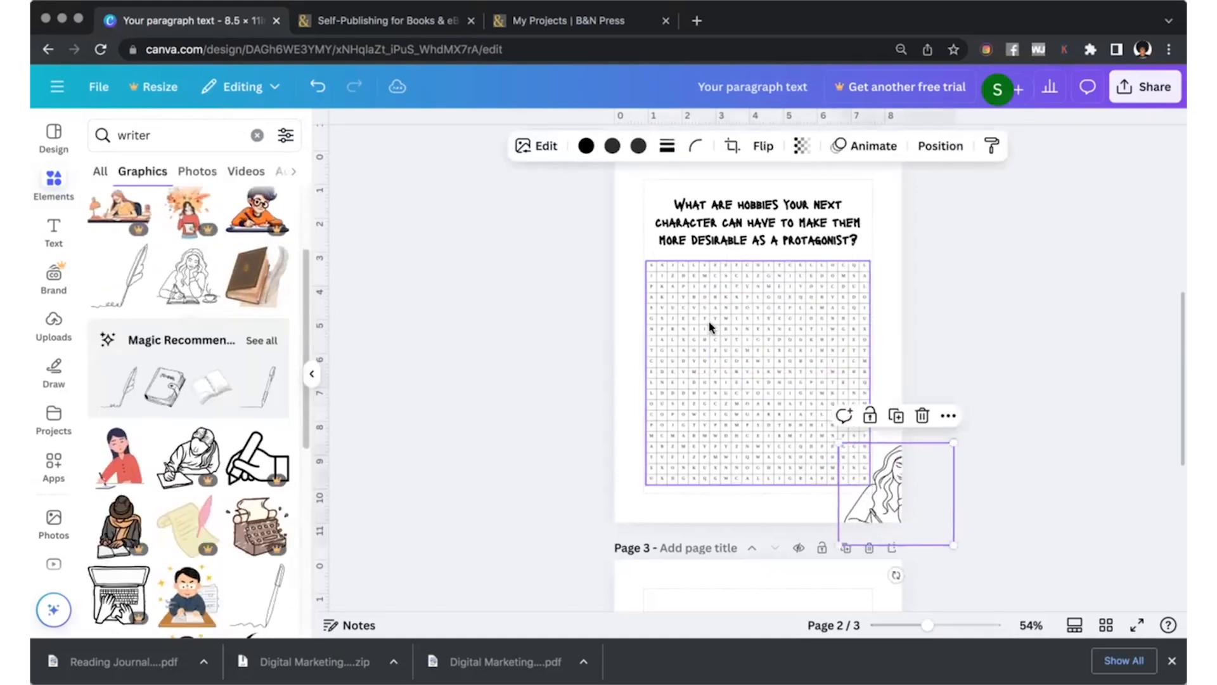
Move the question text and puzzle grid slightly up the page and shift the woman drawing slightly left.
{"action": "scroll", "coordinate": [710, 284], "scroll_direction": "up", "scroll_amount": 1}
{"action": "left_click", "coordinate": [719, 228]}
{"action": "left_click_drag", "start_coordinate": [719, 228], "coordinate": [713, 223]}
{"action": "left_click_drag", "start_coordinate": [706, 369], "coordinate": [706, 345]}
{"action": "mouse_move", "coordinate": [888, 529]}
{"action": "left_mouse_down"}
{"action": "mouse_move", "coordinate": [864, 530]}
{"action": "mouse_move", "coordinate": [877, 529]}
{"action": "left_mouse_up"}
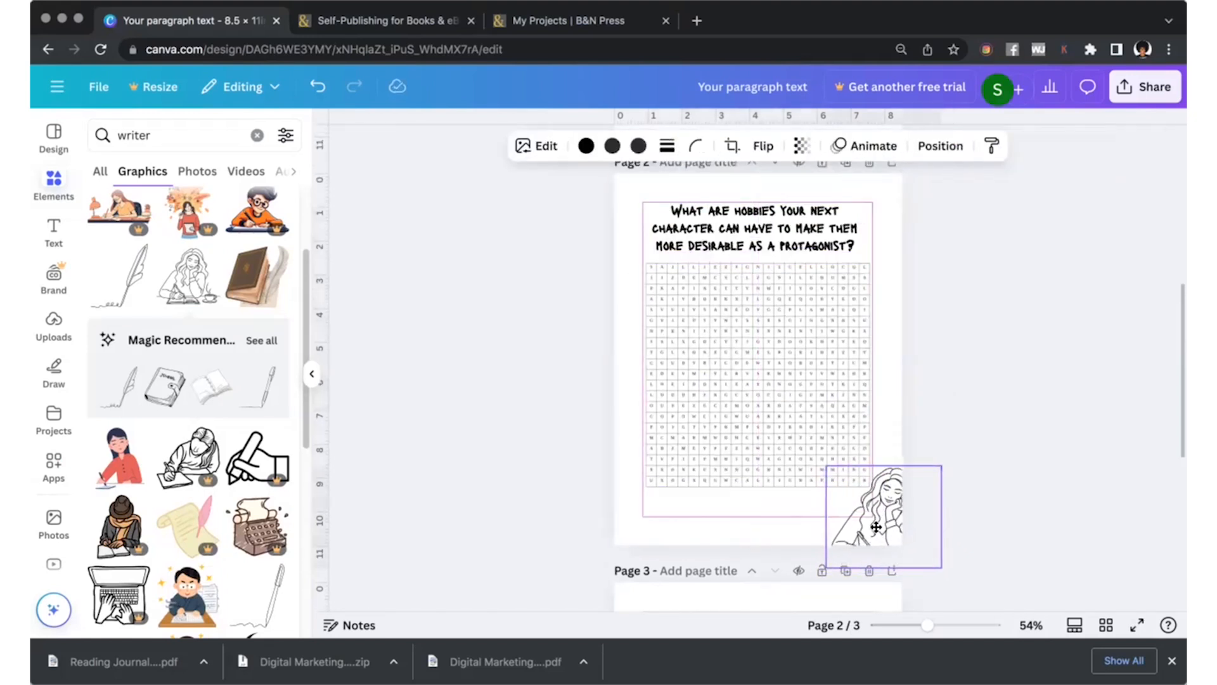
{"action": "left_click", "coordinate": [679, 506]}
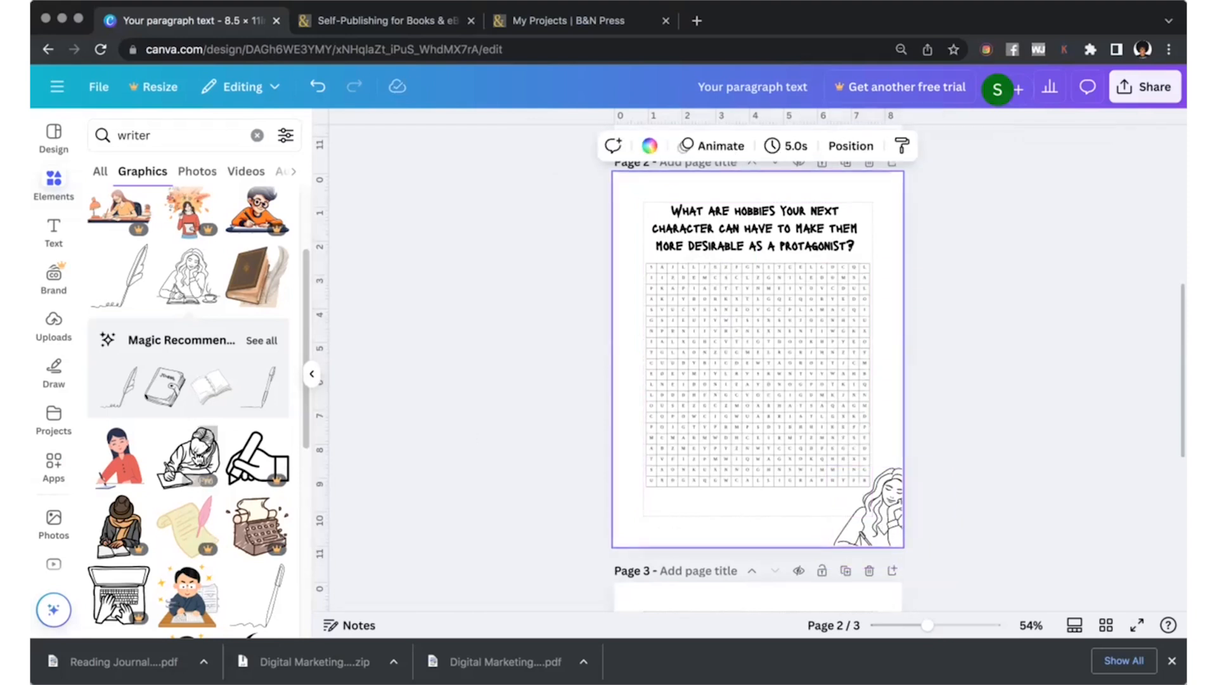
Add the upright pen line drawing and fit it into the upper-left corner of page 2.
{"action": "scroll", "coordinate": [271, 400], "scroll_direction": "down", "scroll_amount": 4}
{"action": "left_click", "coordinate": [256, 393]}
{"action": "left_click_drag", "start_coordinate": [791, 389], "coordinate": [635, 270]}
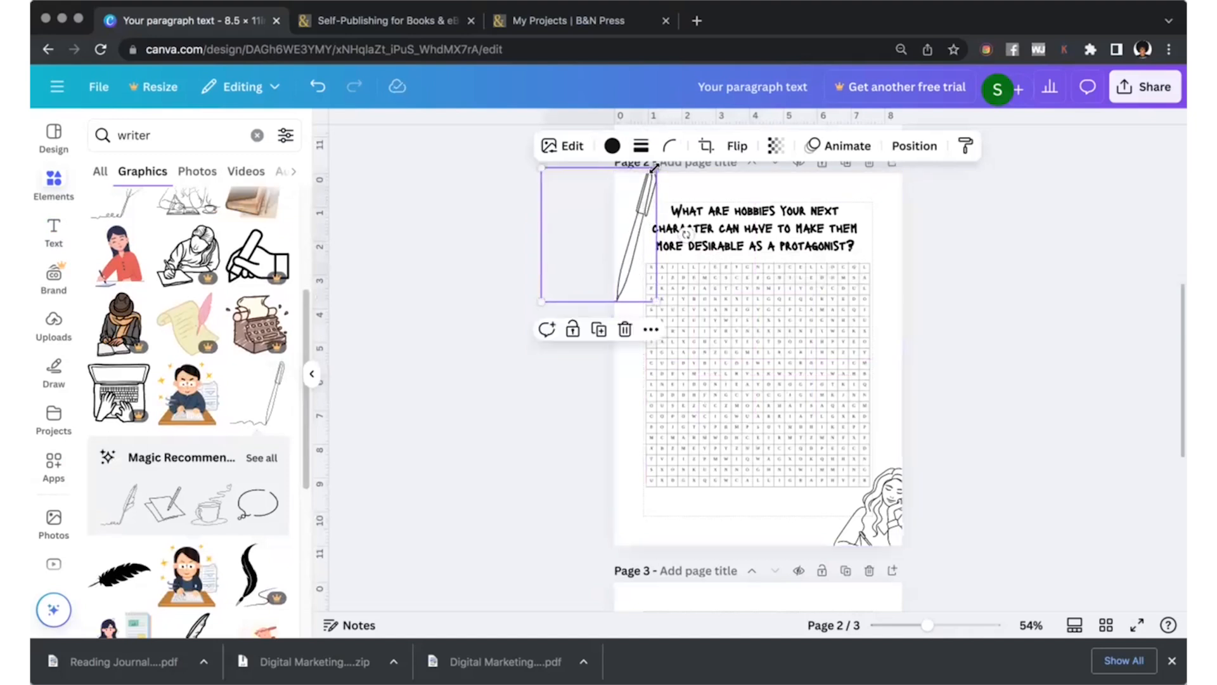
Find the open book line drawing among the writer graphics and place it in page 2's lower-left corner.
{"action": "scroll", "coordinate": [246, 580], "scroll_direction": "down", "scroll_amount": 7}
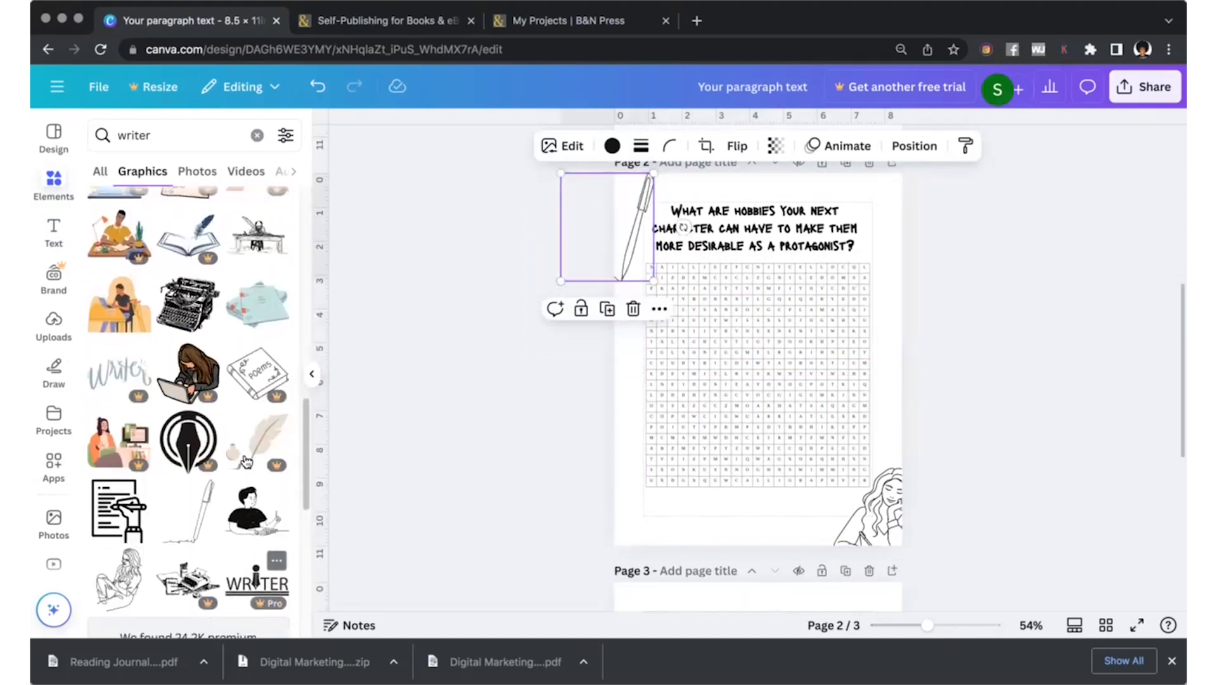
{"action": "scroll", "coordinate": [248, 336], "scroll_direction": "down", "scroll_amount": 1}
{"action": "scroll", "coordinate": [254, 358], "scroll_direction": "up", "scroll_amount": 2}
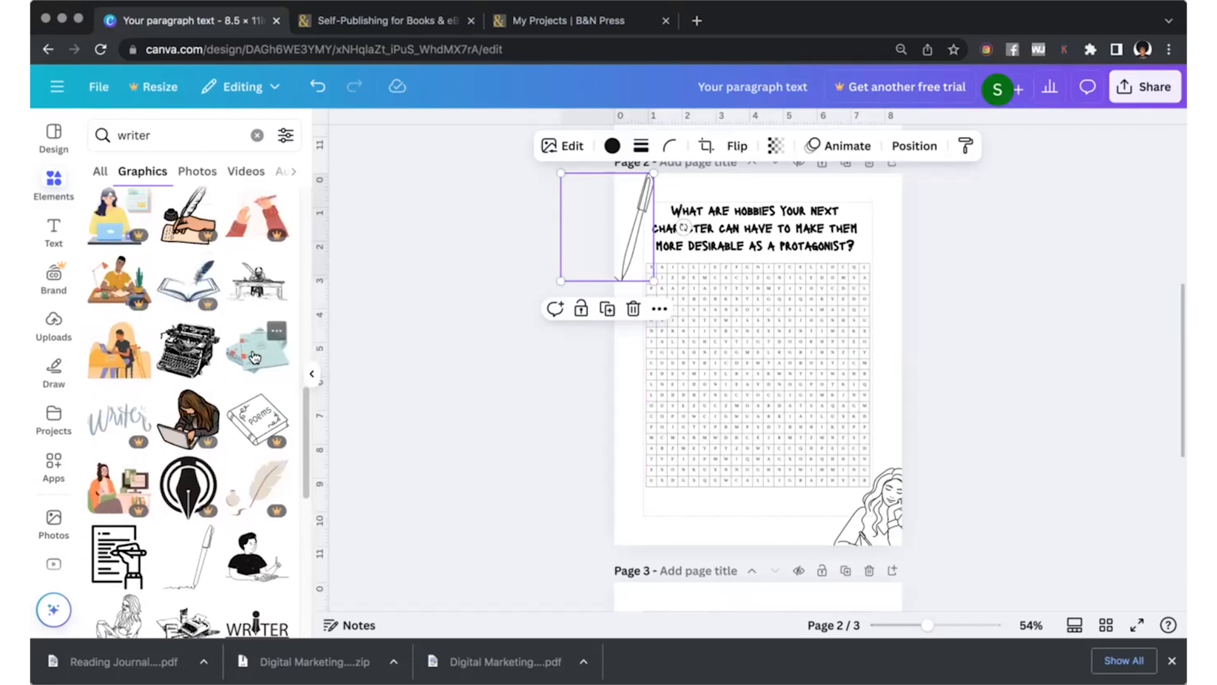
{"action": "scroll", "coordinate": [239, 375], "scroll_direction": "down", "scroll_amount": 5}
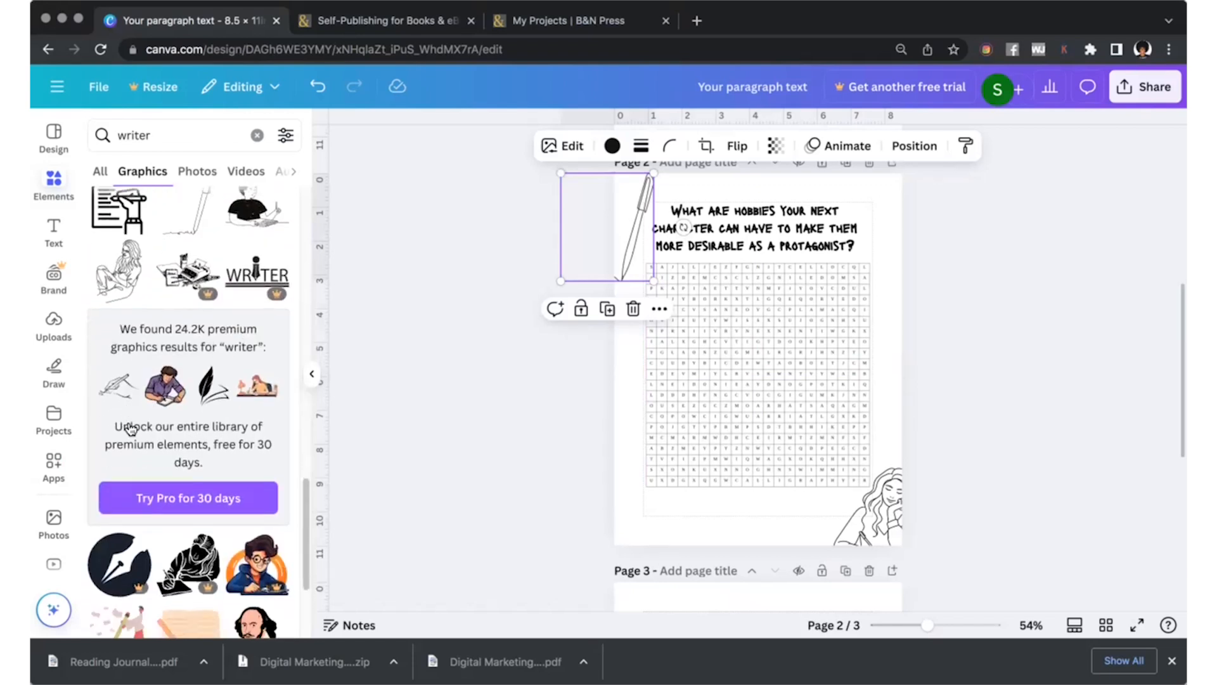
{"action": "scroll", "coordinate": [280, 315], "scroll_direction": "down", "scroll_amount": 8}
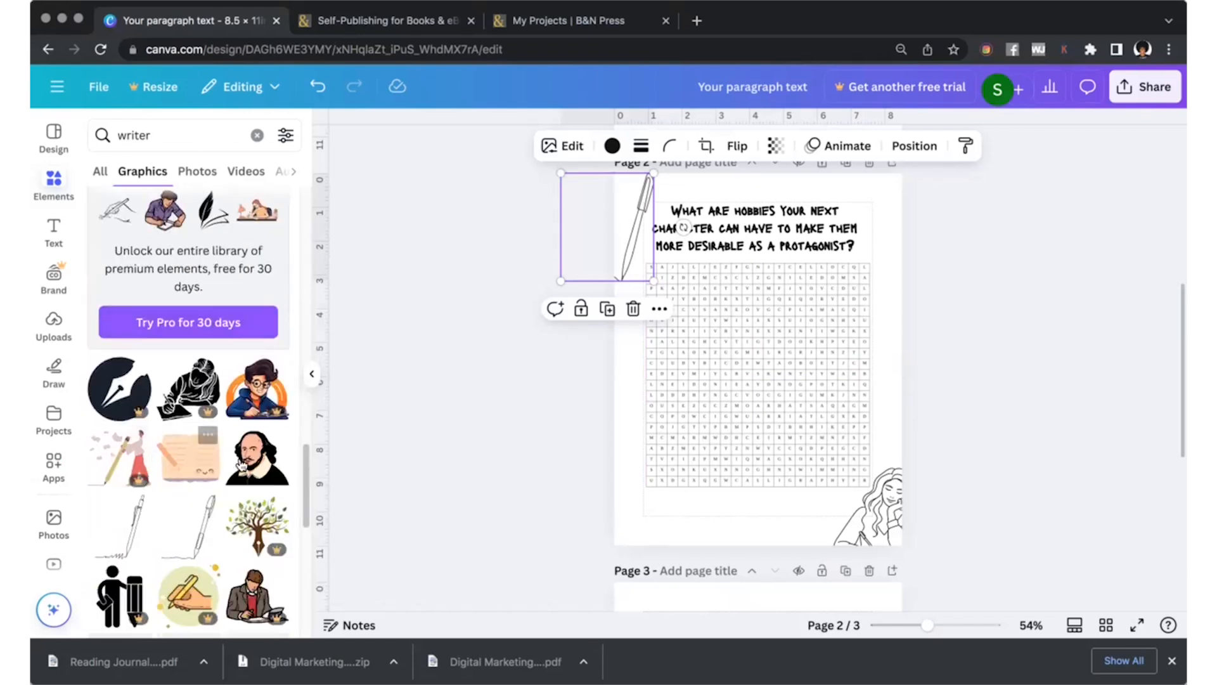
{"action": "scroll", "coordinate": [116, 374], "scroll_direction": "down", "scroll_amount": 1}
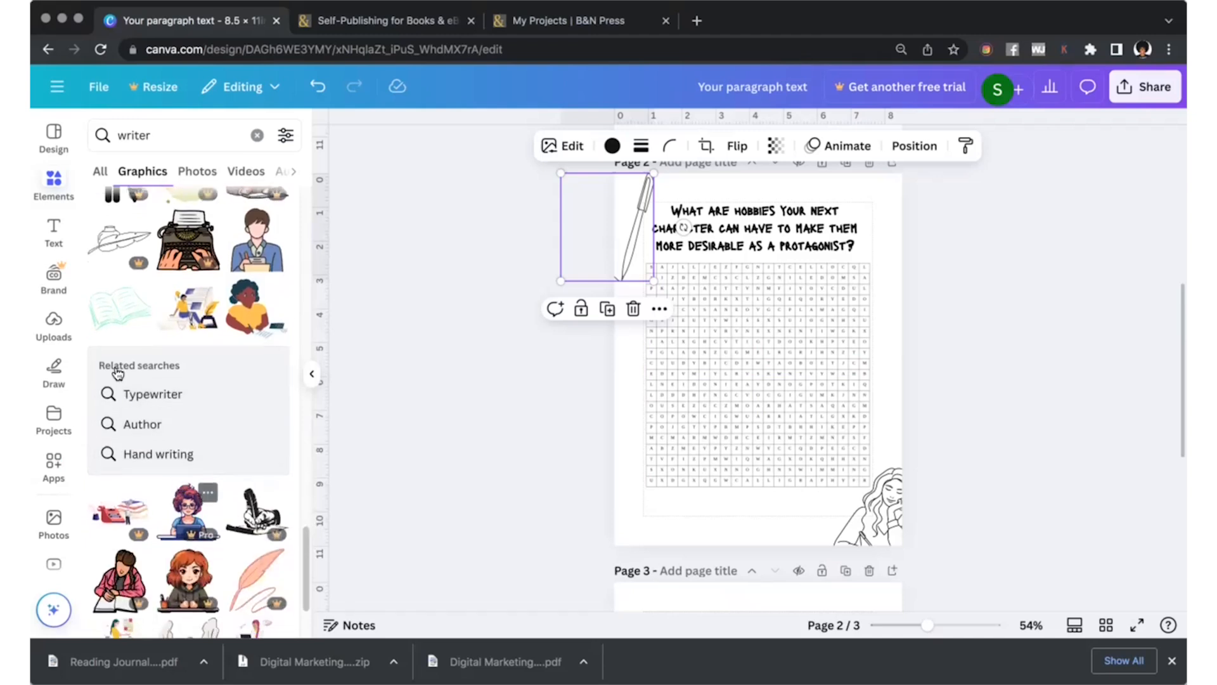
{"action": "left_click", "coordinate": [113, 276]}
{"action": "left_click_drag", "start_coordinate": [779, 365], "coordinate": [691, 536]}
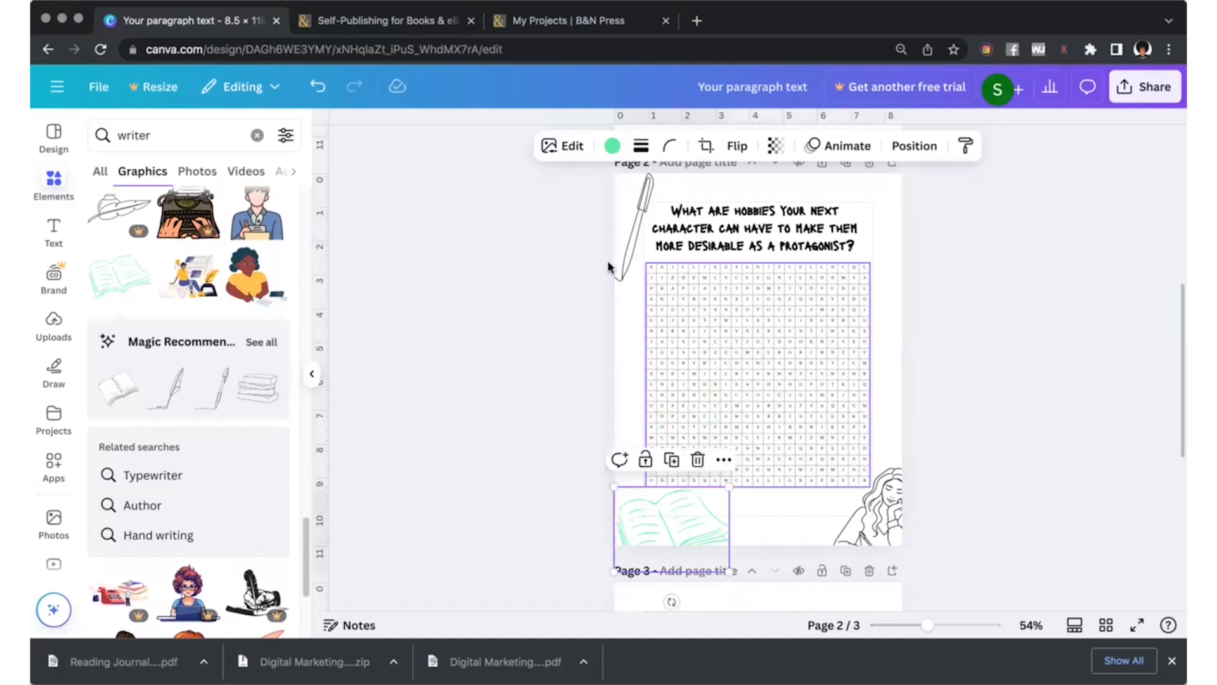
Recolour the open book drawing black.
{"action": "left_click", "coordinate": [612, 146]}
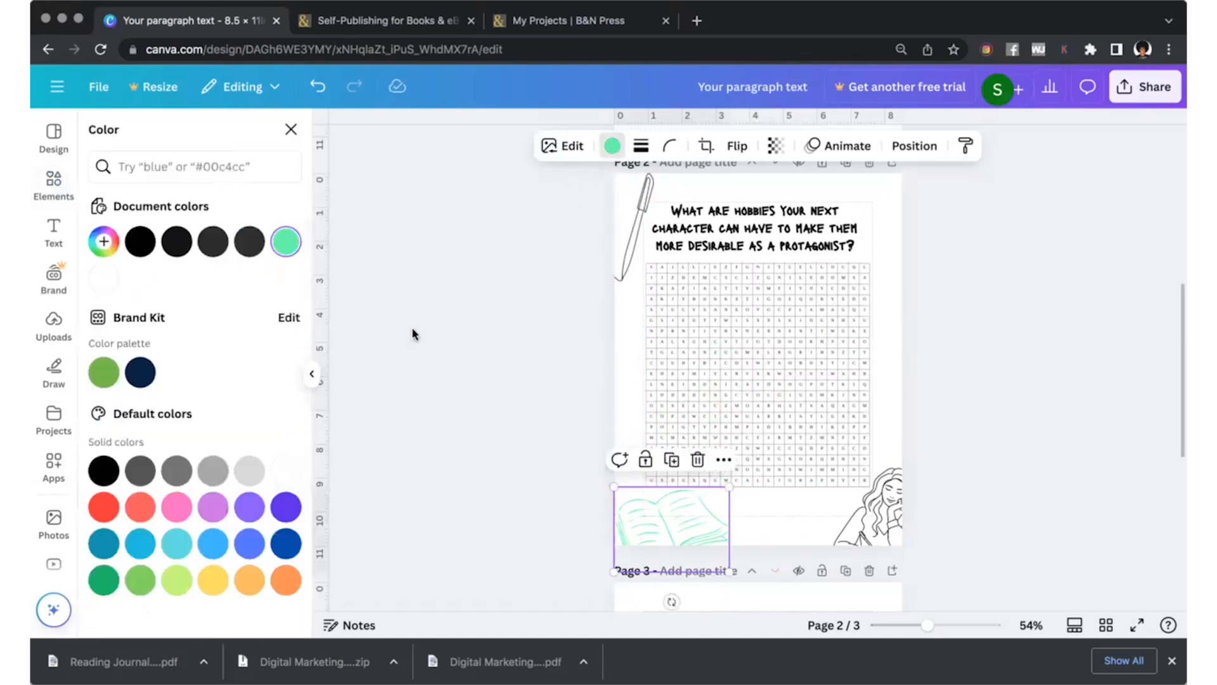
{"action": "left_click", "coordinate": [141, 243]}
{"action": "left_click", "coordinate": [483, 404]}
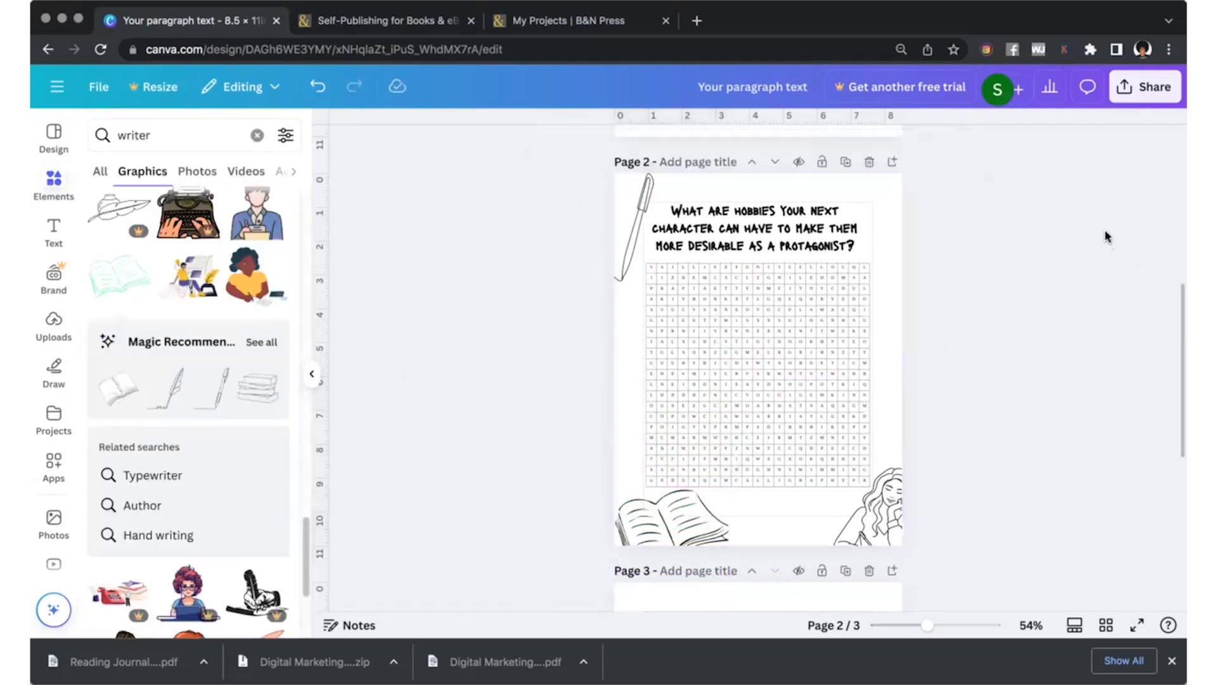
Duplicate the pen drawing, flip the copy horizontally and place it in the upper-right corner of page 2.
{"action": "left_click", "coordinate": [623, 222]}
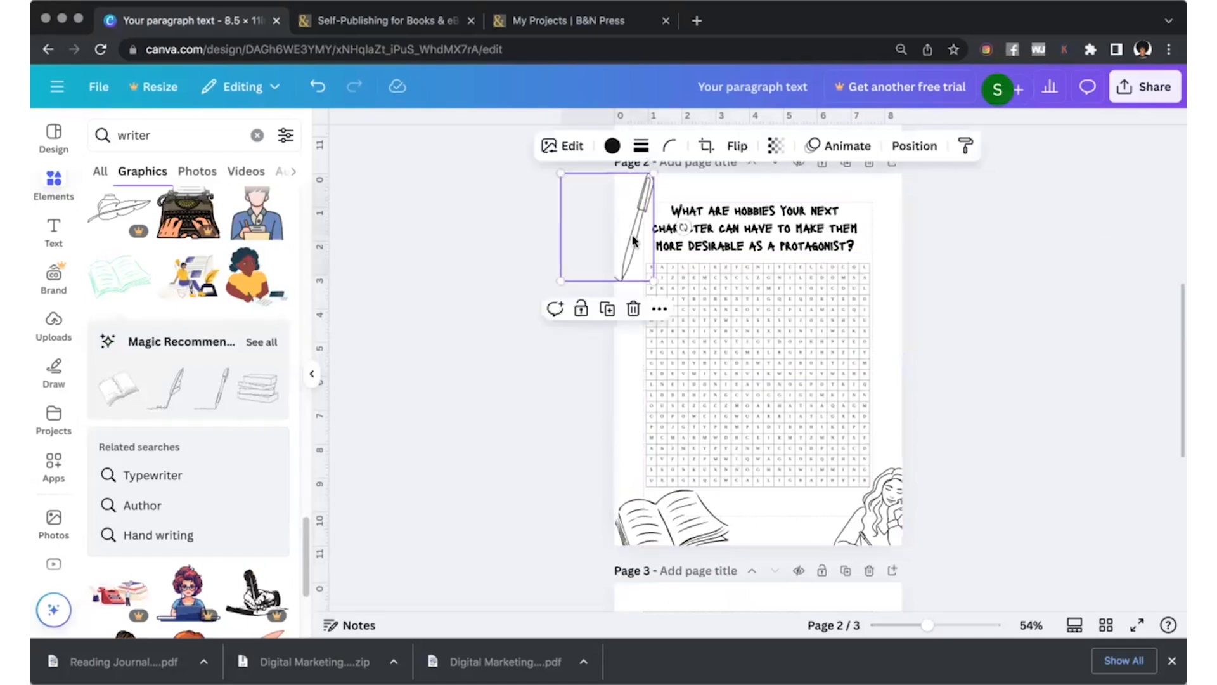
{"action": "left_click_drag", "start_coordinate": [636, 247], "coordinate": [705, 261]}
{"action": "left_click", "coordinate": [737, 146]}
{"action": "left_click", "coordinate": [748, 185]}
{"action": "left_click_drag", "start_coordinate": [680, 306], "coordinate": [785, 309]}
{"action": "left_click_drag", "start_coordinate": [894, 262], "coordinate": [894, 263]}
{"action": "left_click", "coordinate": [502, 224]}
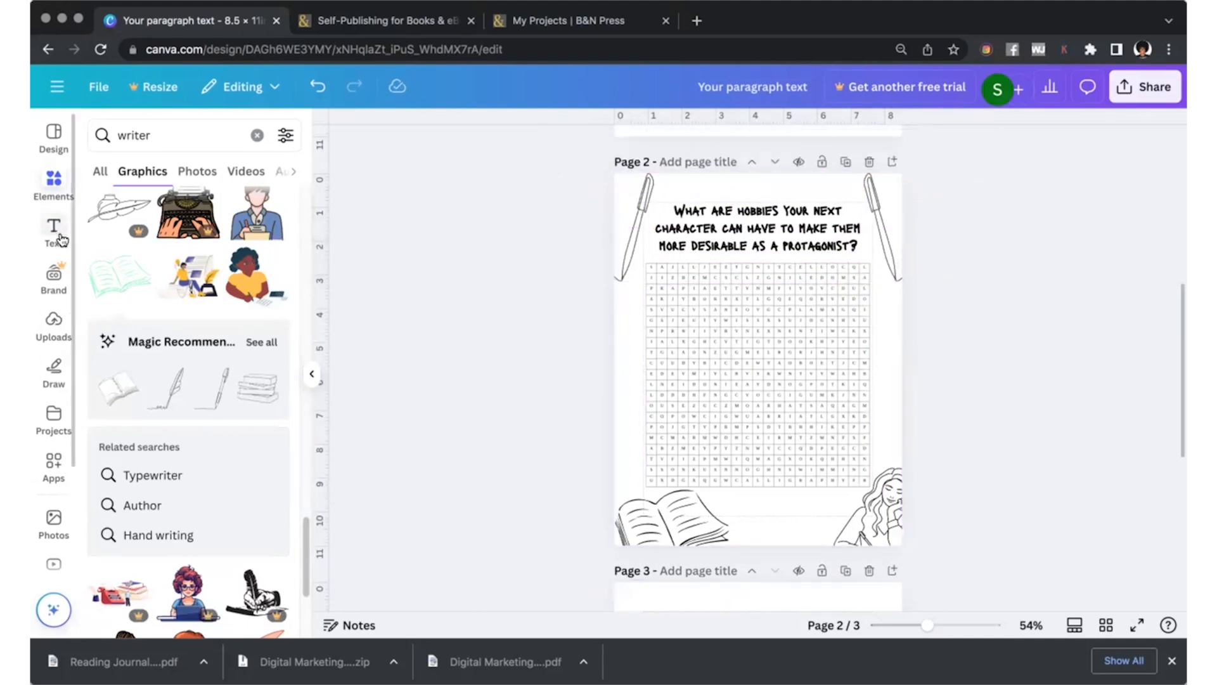
Search the graphics for "square" and add the pink scribbled square to page 2.
{"action": "left_click", "coordinate": [67, 201]}
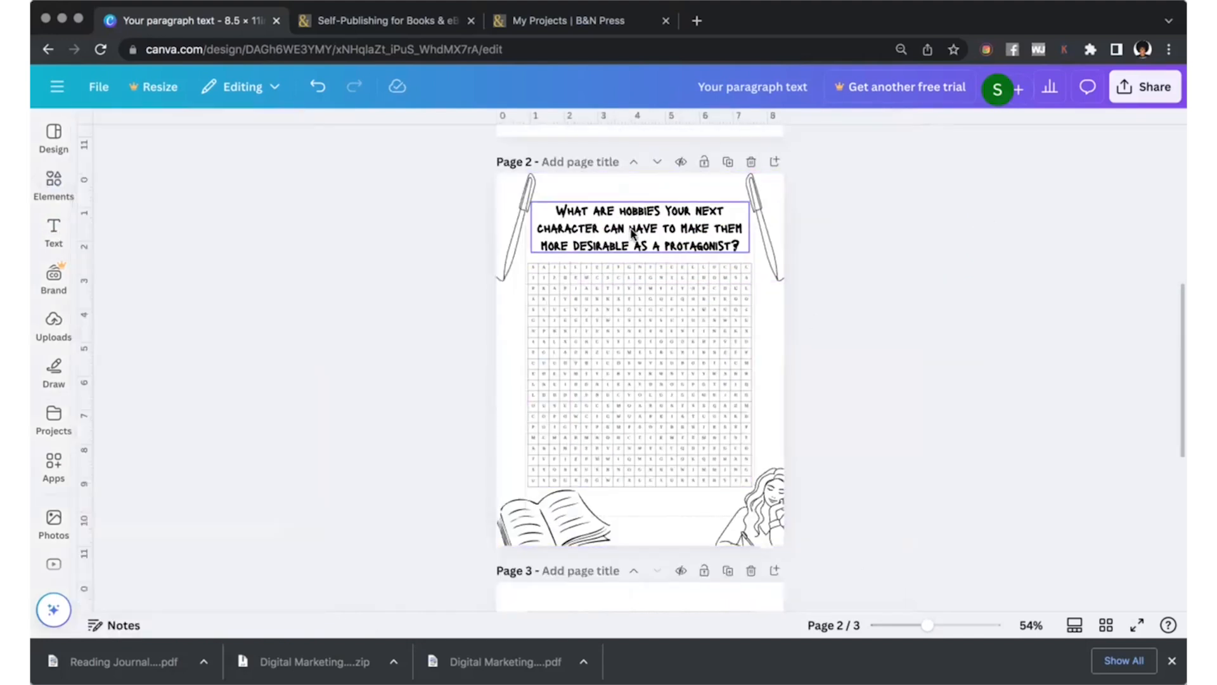
{"action": "left_click", "coordinate": [53, 184]}
{"action": "double_click", "coordinate": [153, 139]}
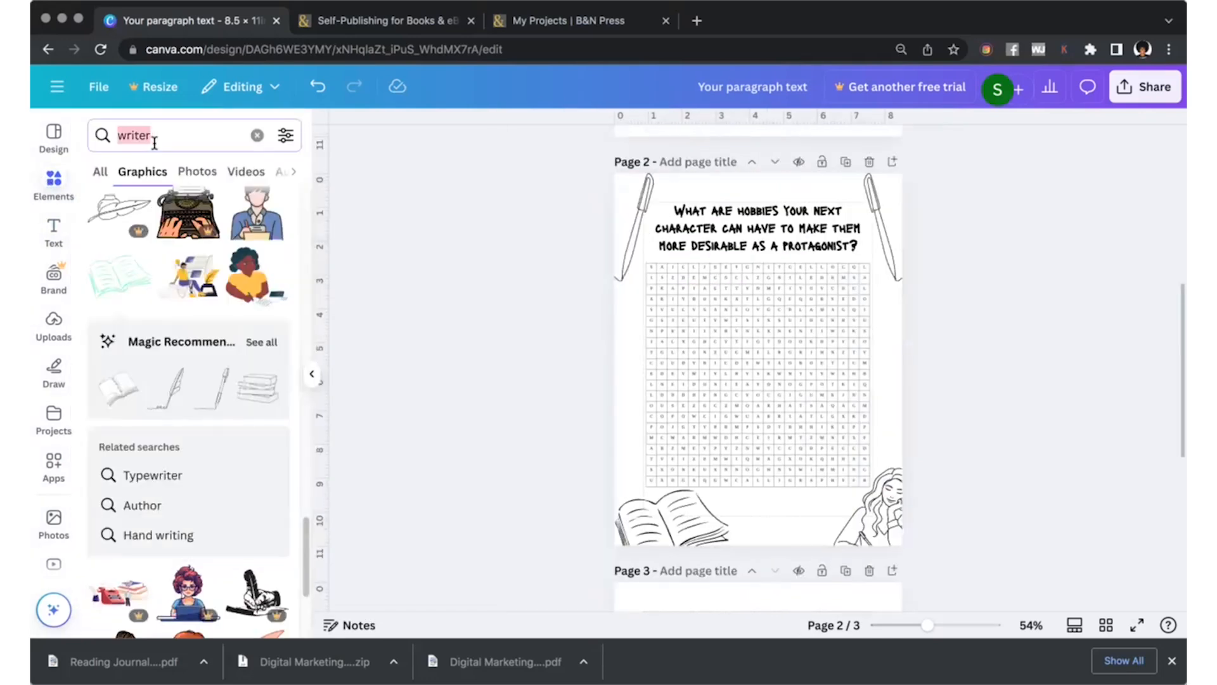
{"action": "type", "text": "s"}
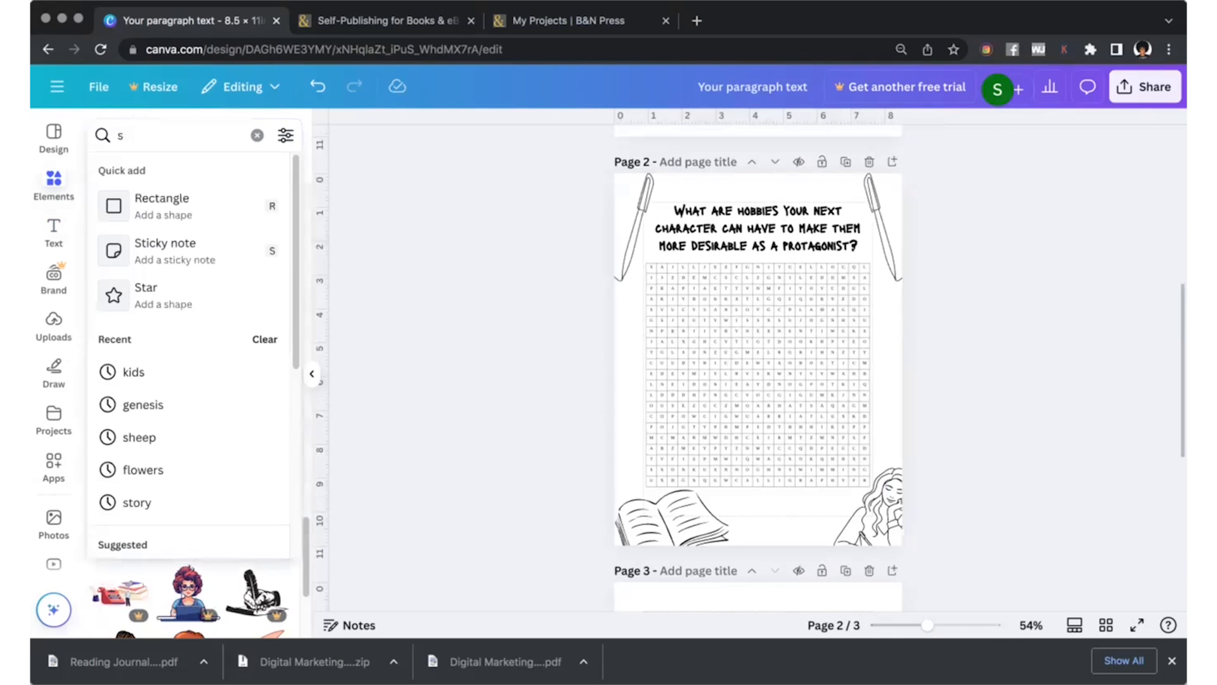
{"action": "type", "text": "quare"}
{"action": "key", "text": "Return"}
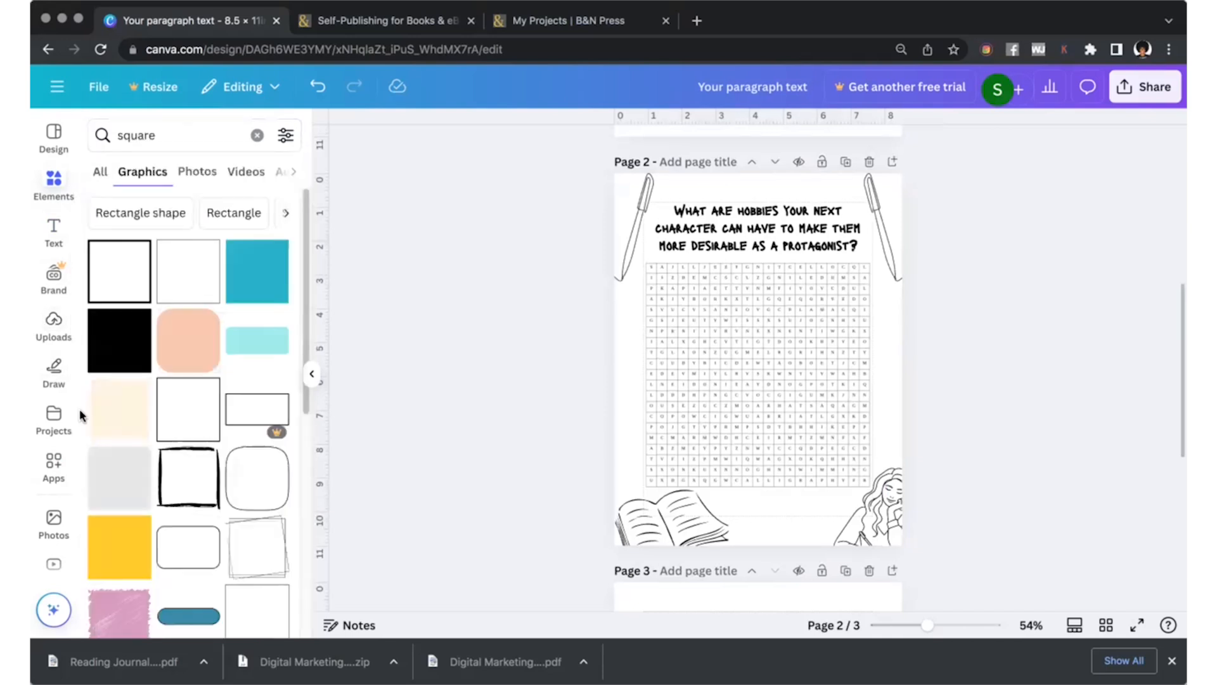
{"action": "scroll", "coordinate": [171, 530], "scroll_direction": "down", "scroll_amount": 4}
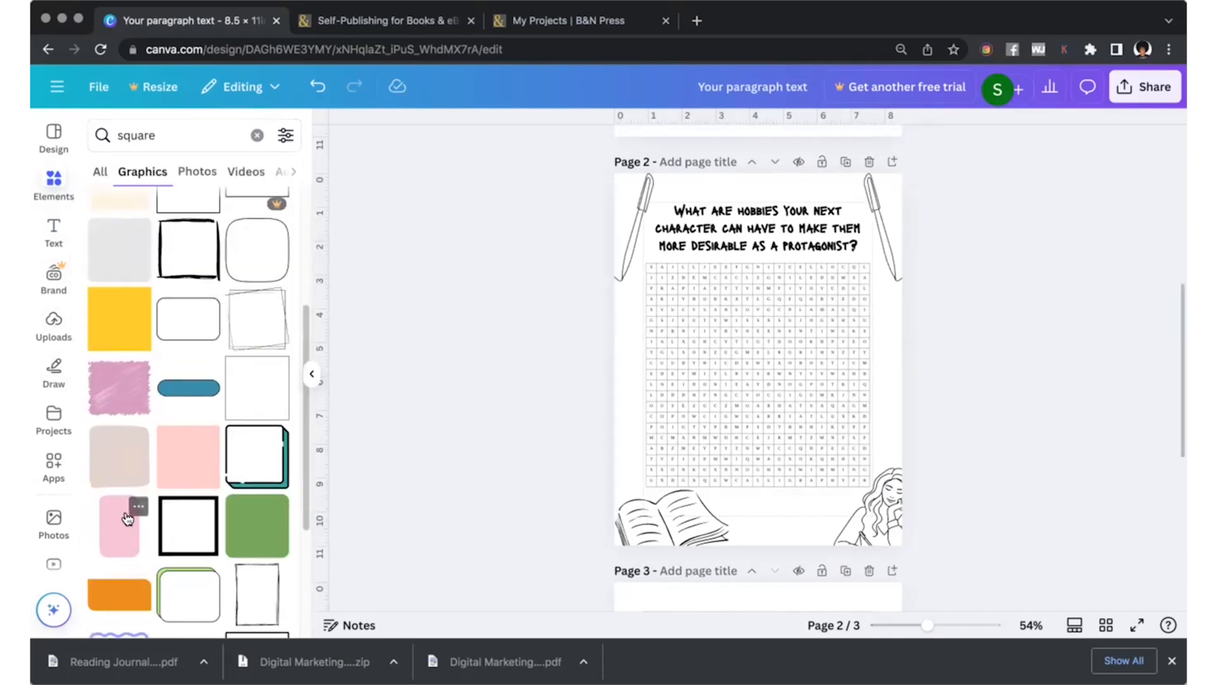
{"action": "left_click", "coordinate": [114, 388]}
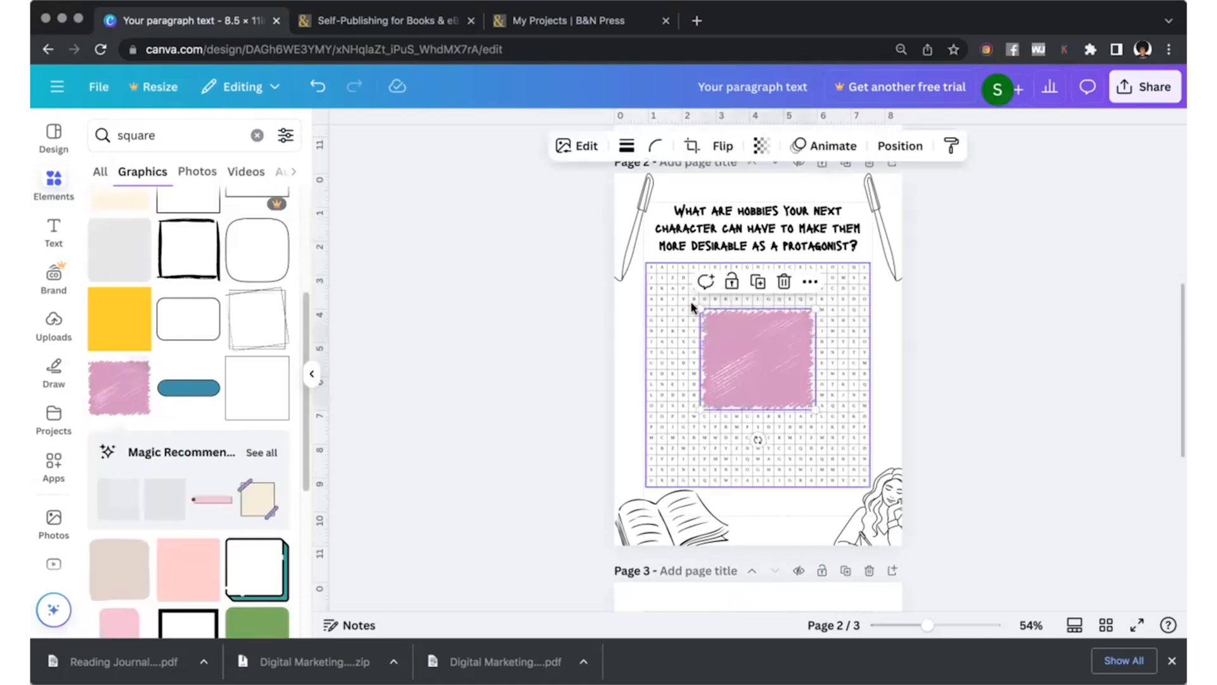
Move the pink scribbled square up to page 2's top edge, directly above the hobbies question.
{"action": "left_click_drag", "start_coordinate": [749, 358], "coordinate": [740, 221]}
{"action": "scroll", "coordinate": [739, 304], "scroll_direction": "up", "scroll_amount": 1}
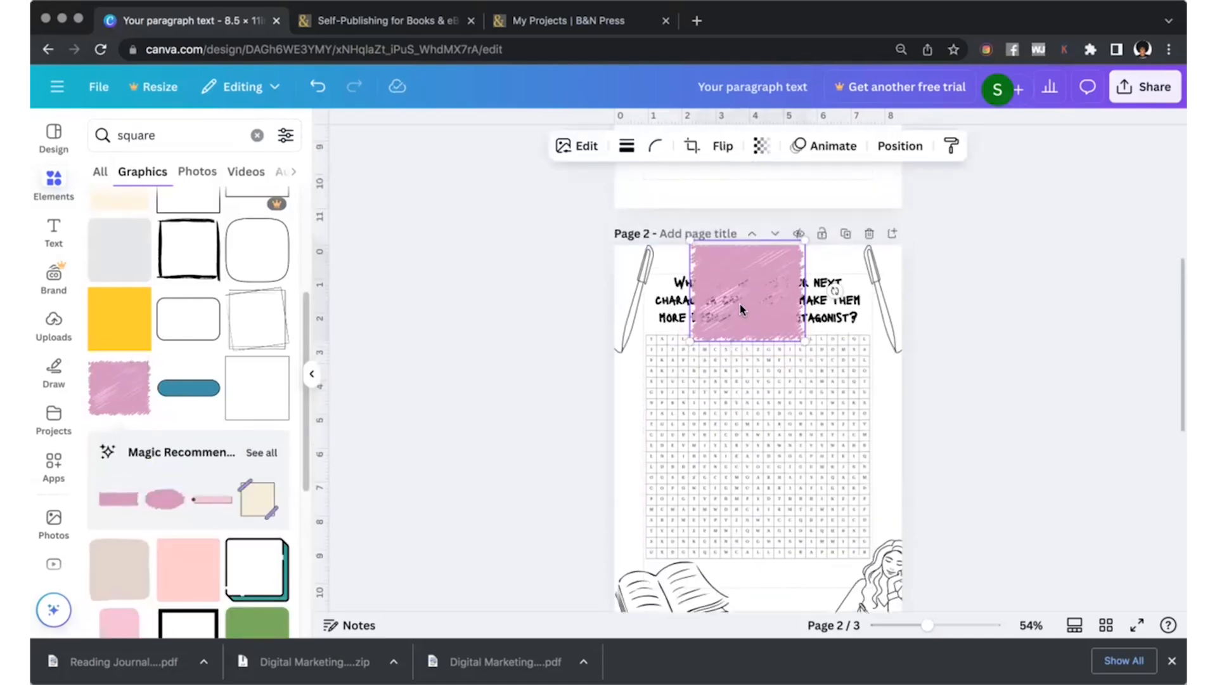
{"action": "left_click_drag", "start_coordinate": [754, 274], "coordinate": [766, 202]}
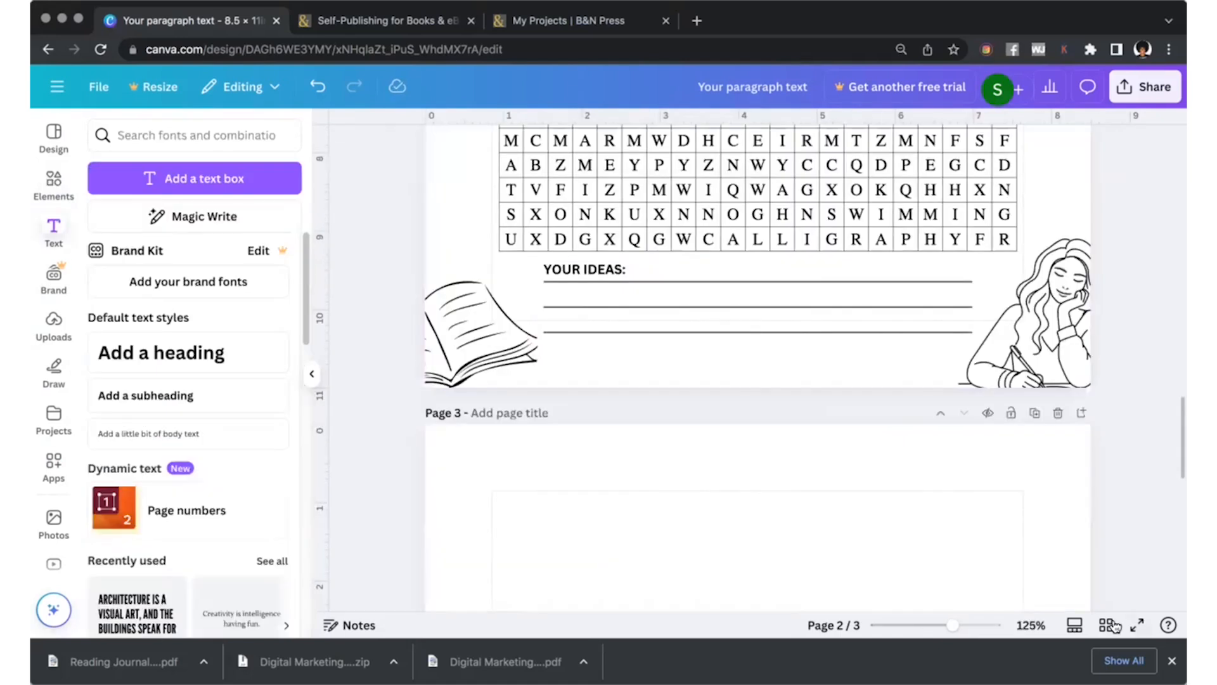
Duplicate page 2, the decorated hobbies word search page, in the page overview.
{"action": "left_click", "coordinate": [1113, 625]}
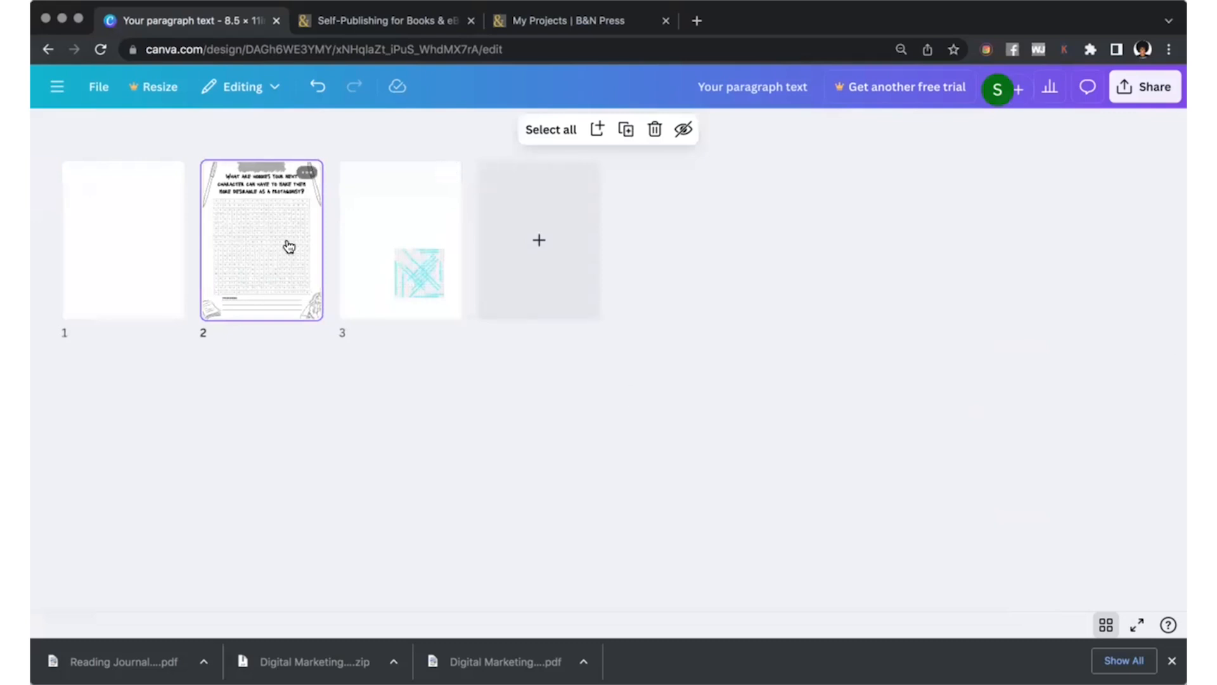
{"action": "left_click", "coordinate": [454, 317]}
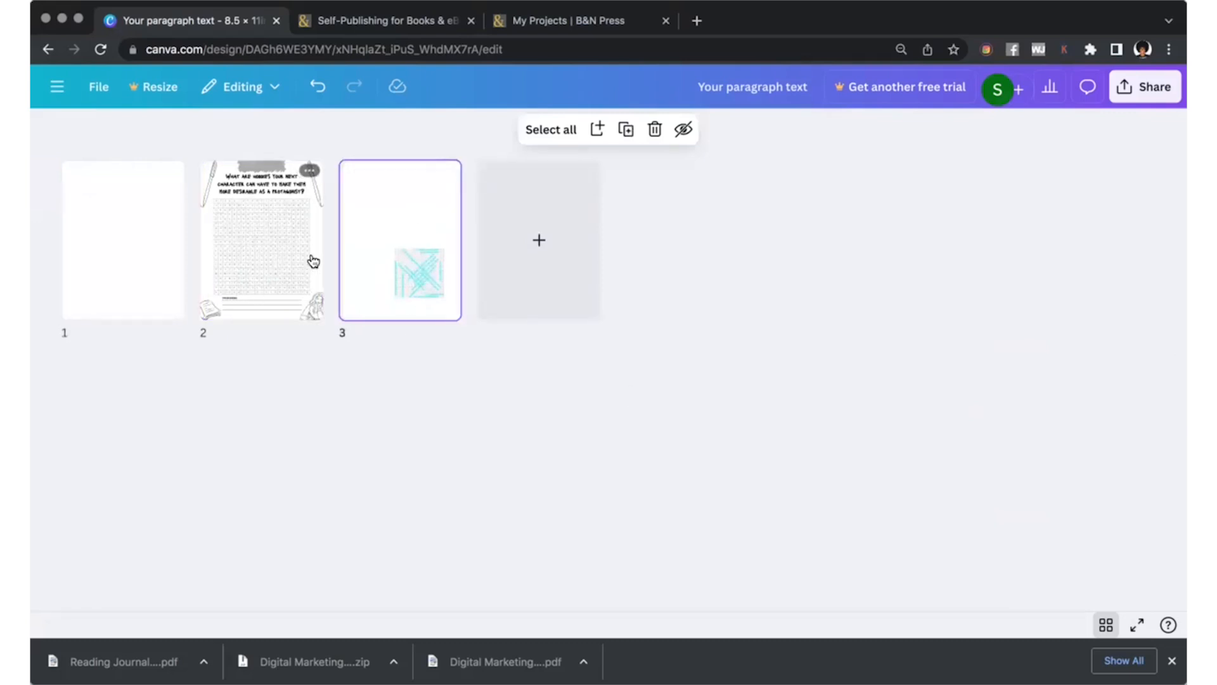
{"action": "left_click", "coordinate": [245, 225]}
{"action": "key", "text": "super+d"}
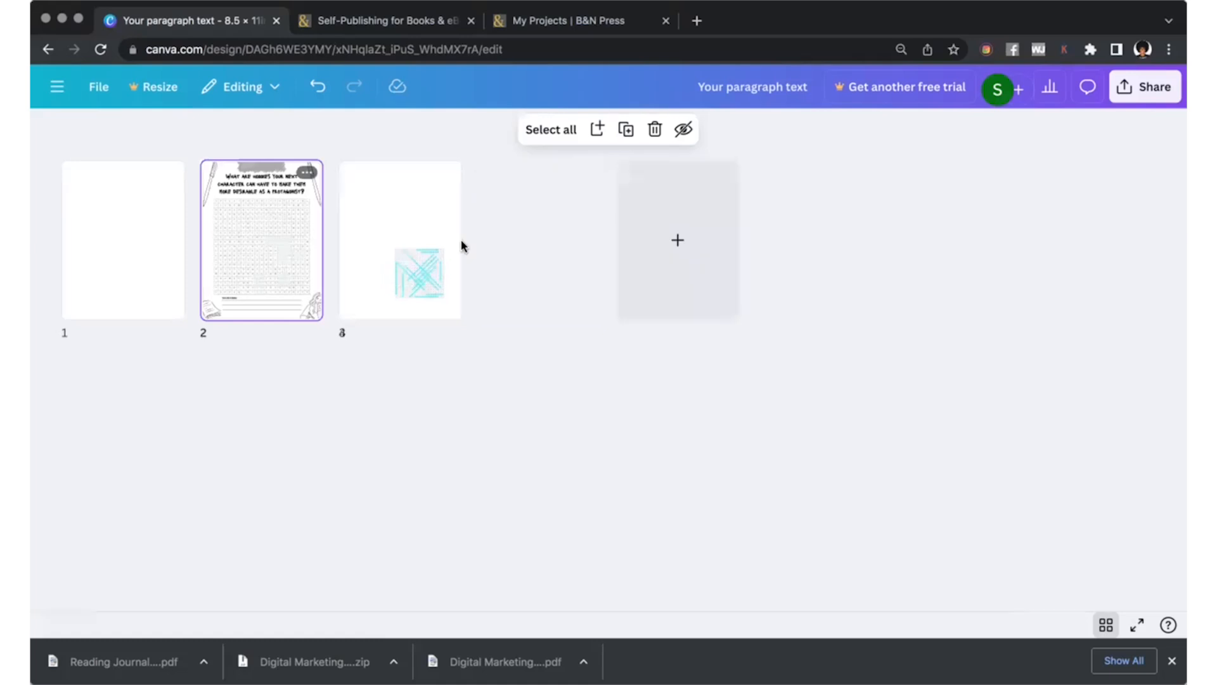
Delete the letter grid from the duplicated word search page.
{"action": "double_click", "coordinate": [411, 254]}
{"action": "left_click", "coordinate": [766, 319]}
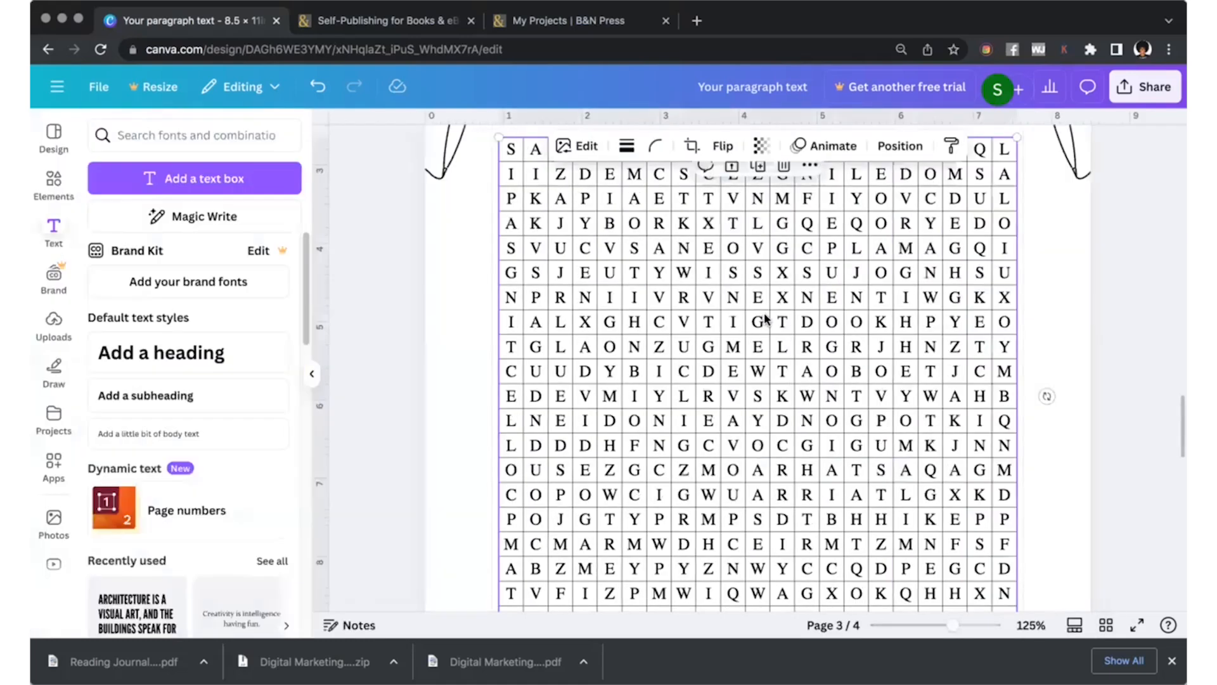
{"action": "key", "text": "Delete"}
{"action": "left_click_drag", "start_coordinate": [941, 629], "coordinate": [922, 627]}
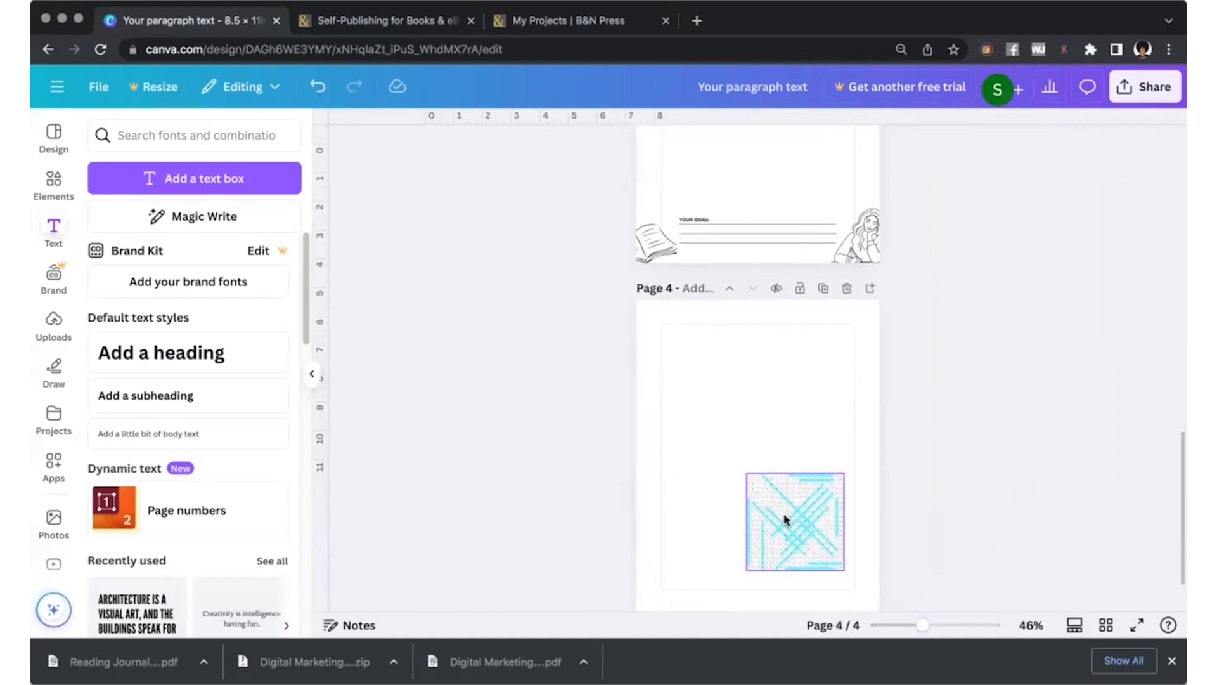
Move the highlighted solution grid from page 4 into the empty area below the question on page 3.
{"action": "left_click_drag", "start_coordinate": [788, 516], "coordinate": [772, 198]}
{"action": "scroll", "coordinate": [793, 280], "scroll_direction": "up", "scroll_amount": 4}
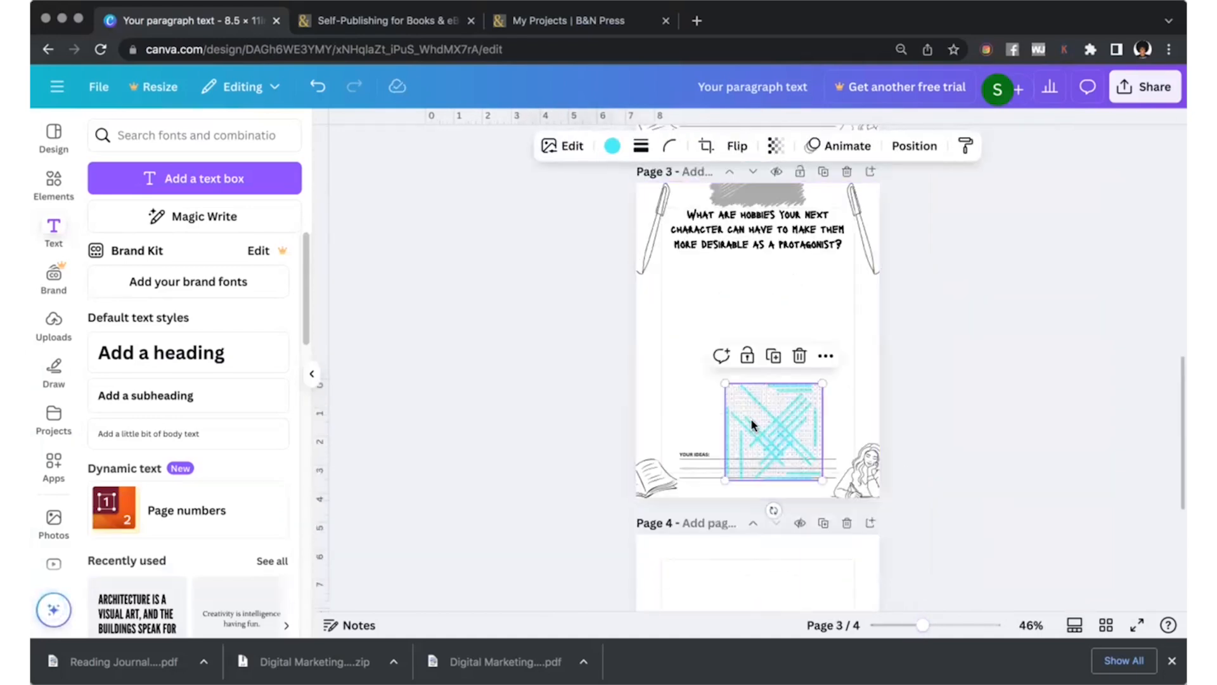
{"action": "left_click_drag", "start_coordinate": [754, 427], "coordinate": [687, 307]}
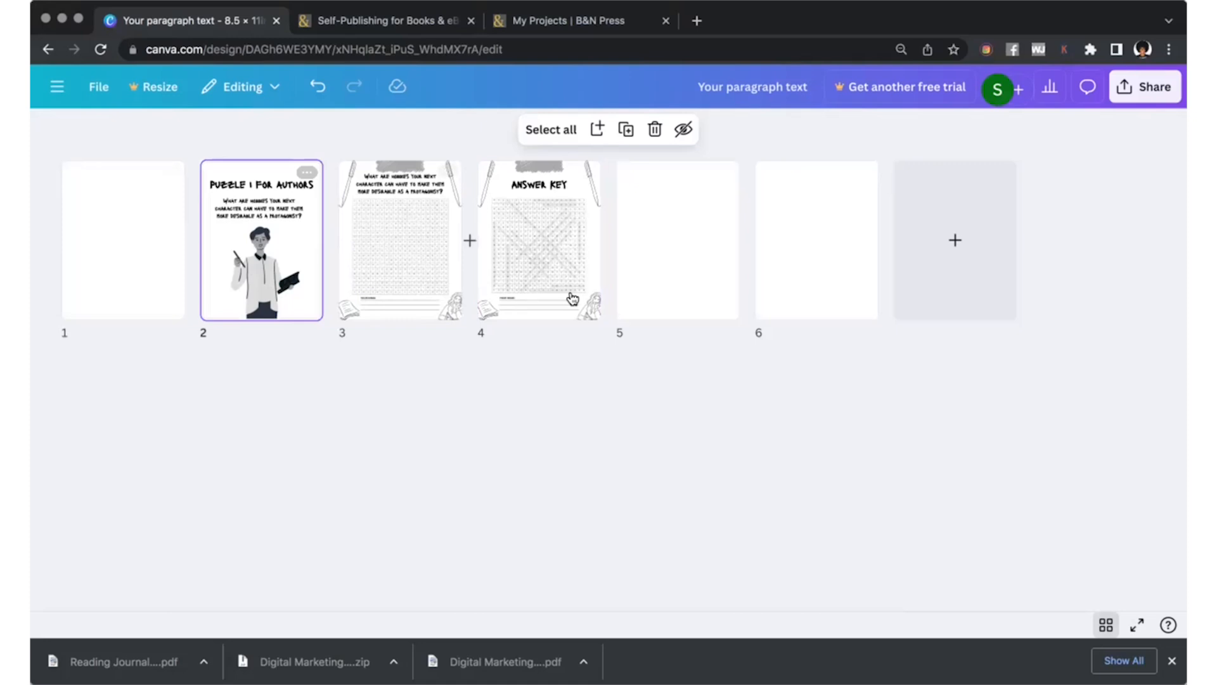
Paste a copy of the "Puzzle 1 for Authors" title page after the answer key page.
{"action": "left_click", "coordinate": [551, 293]}
{"action": "key", "text": "ctrl+v"}
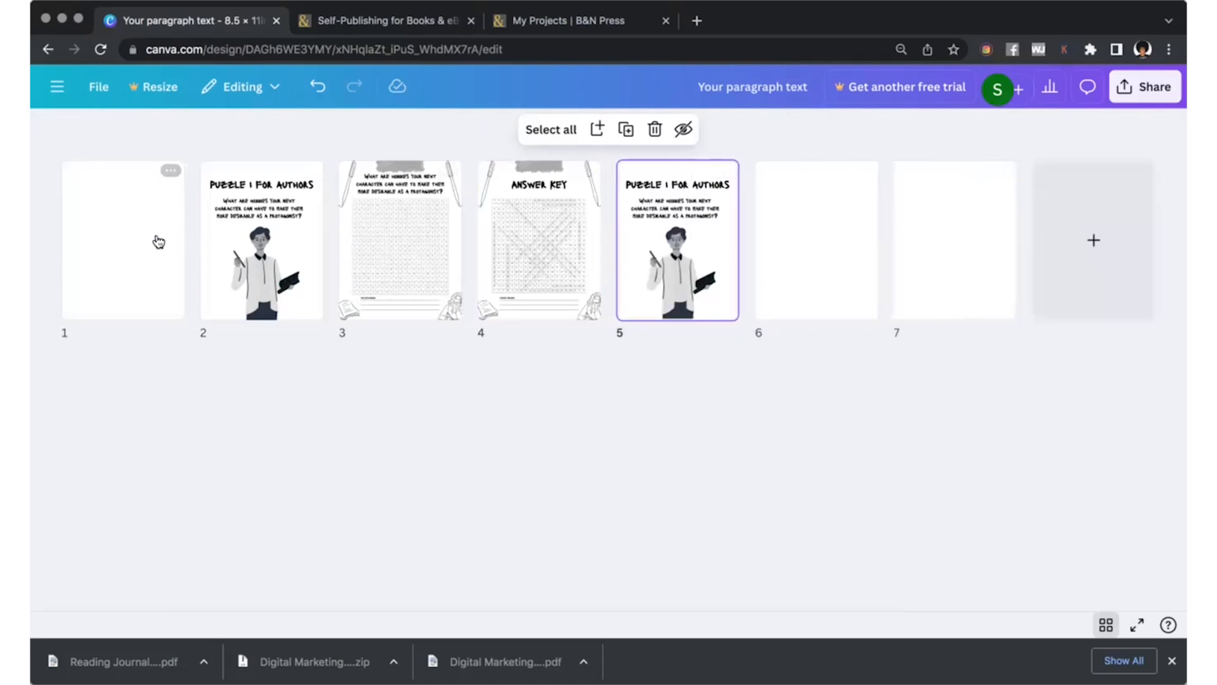
Generate a crossword on blank page 6 with Activities Maker, using the Countries preset and a maximum of 20 words.
{"action": "double_click", "coordinate": [800, 273]}
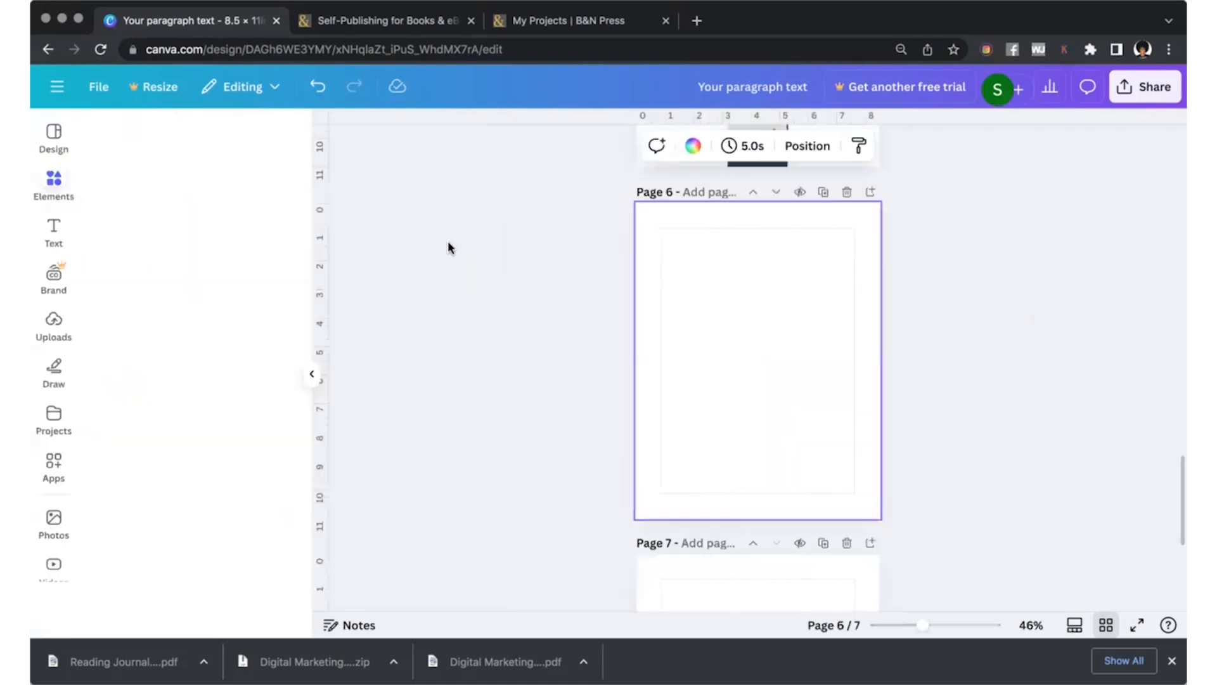
{"action": "left_click", "coordinate": [51, 462]}
{"action": "left_click", "coordinate": [117, 193]}
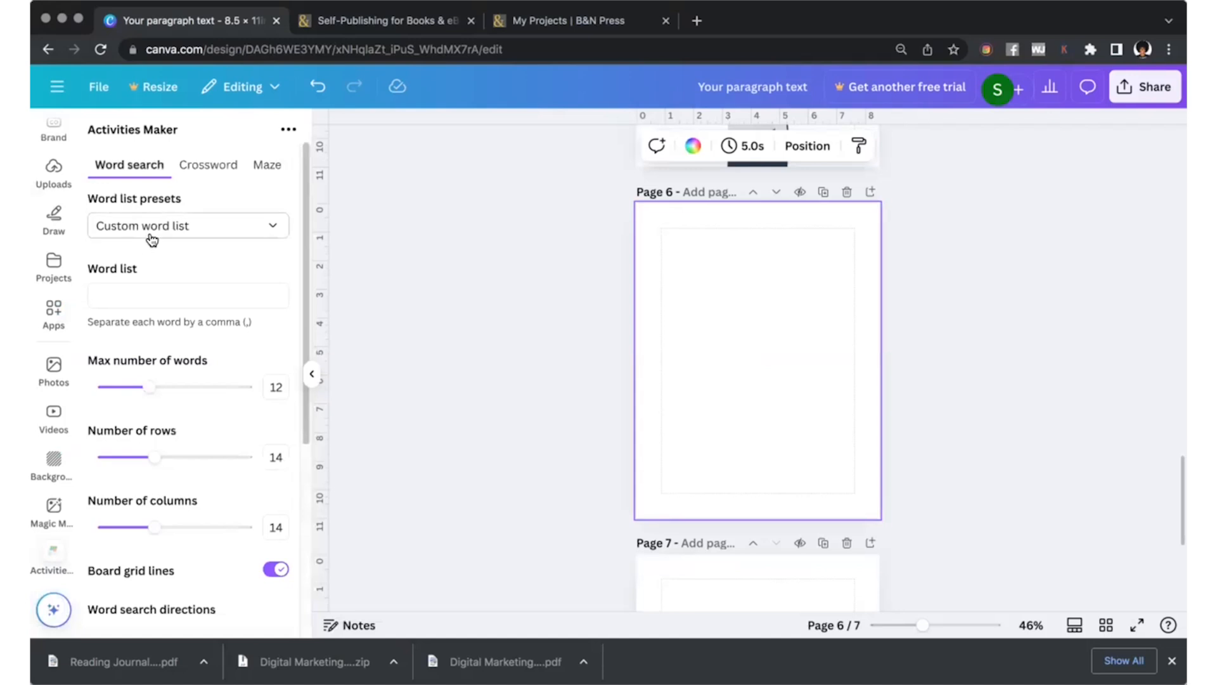
{"action": "left_click", "coordinate": [205, 168]}
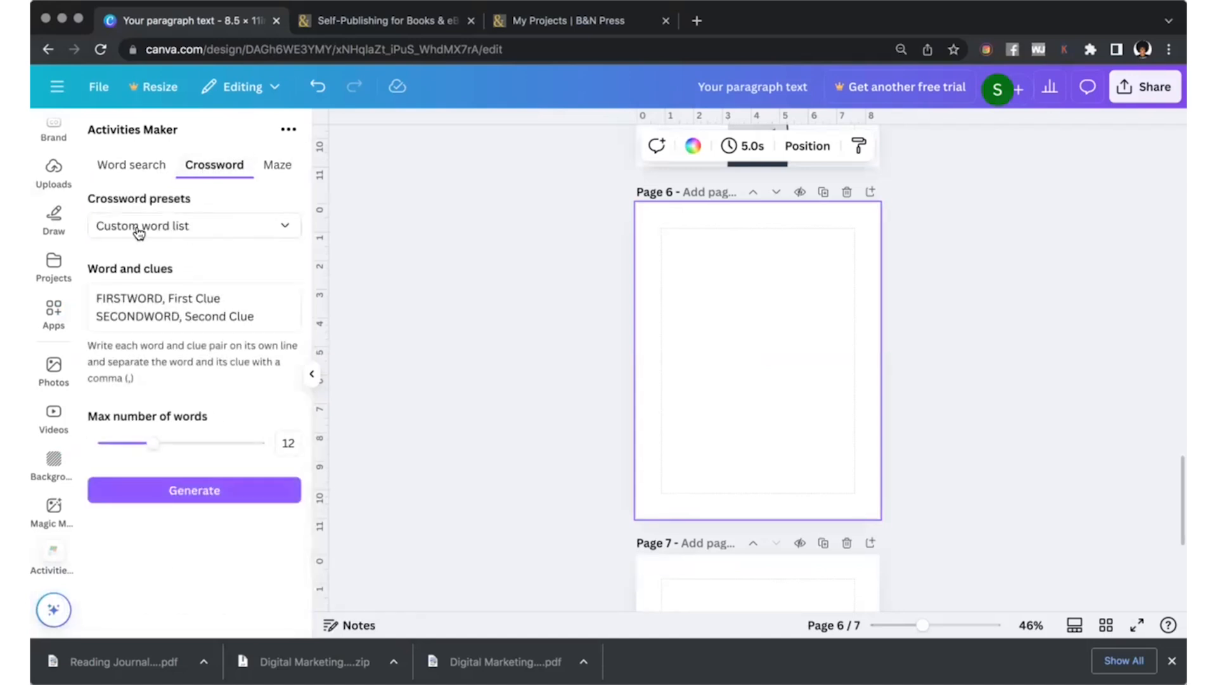
{"action": "left_click", "coordinate": [162, 220]}
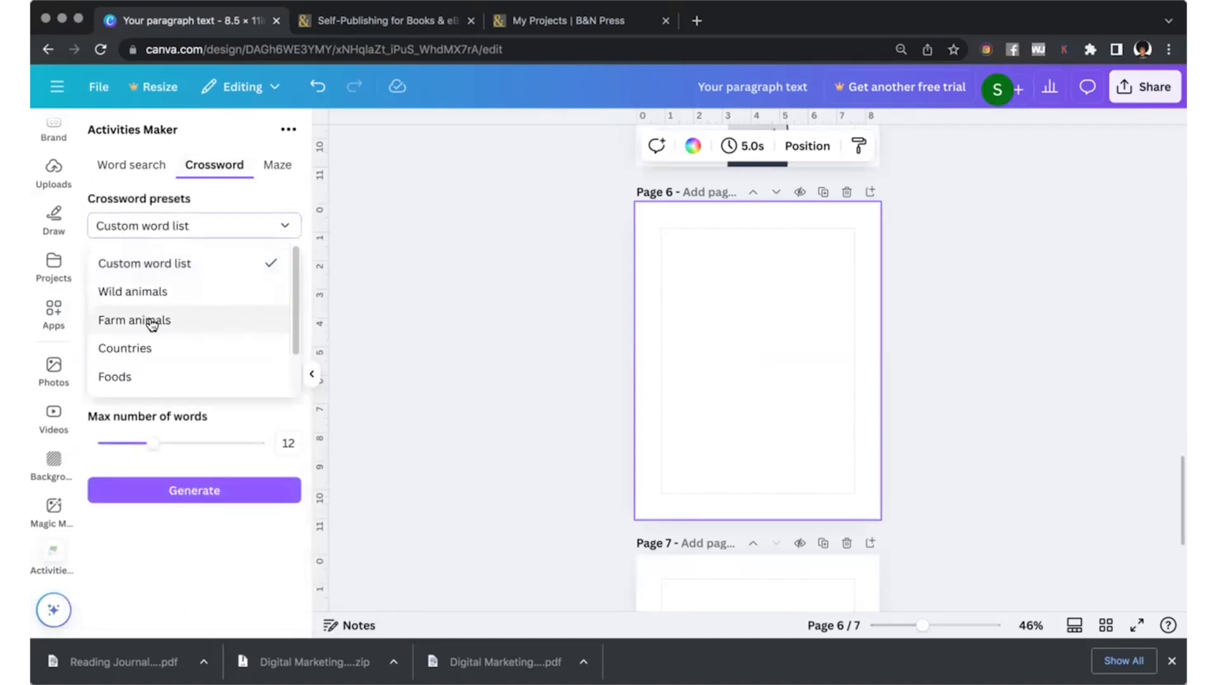
{"action": "scroll", "coordinate": [153, 324], "scroll_direction": "down", "scroll_amount": 2}
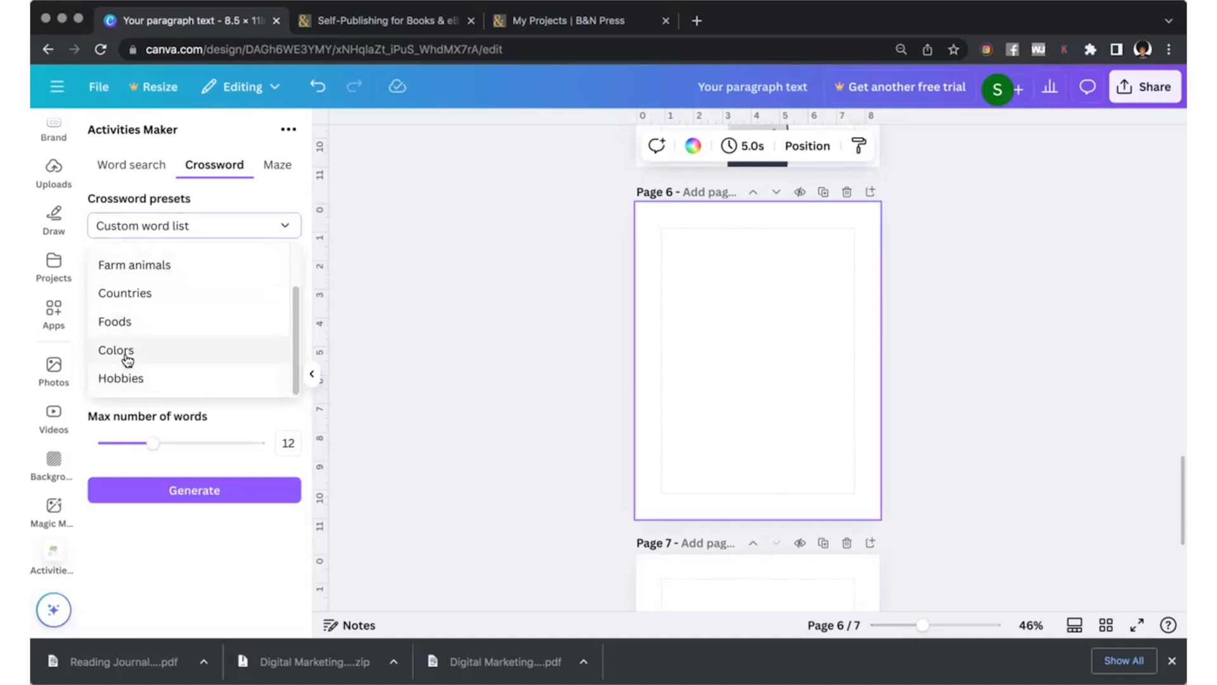
{"action": "scroll", "coordinate": [258, 359], "scroll_direction": "up", "scroll_amount": 2}
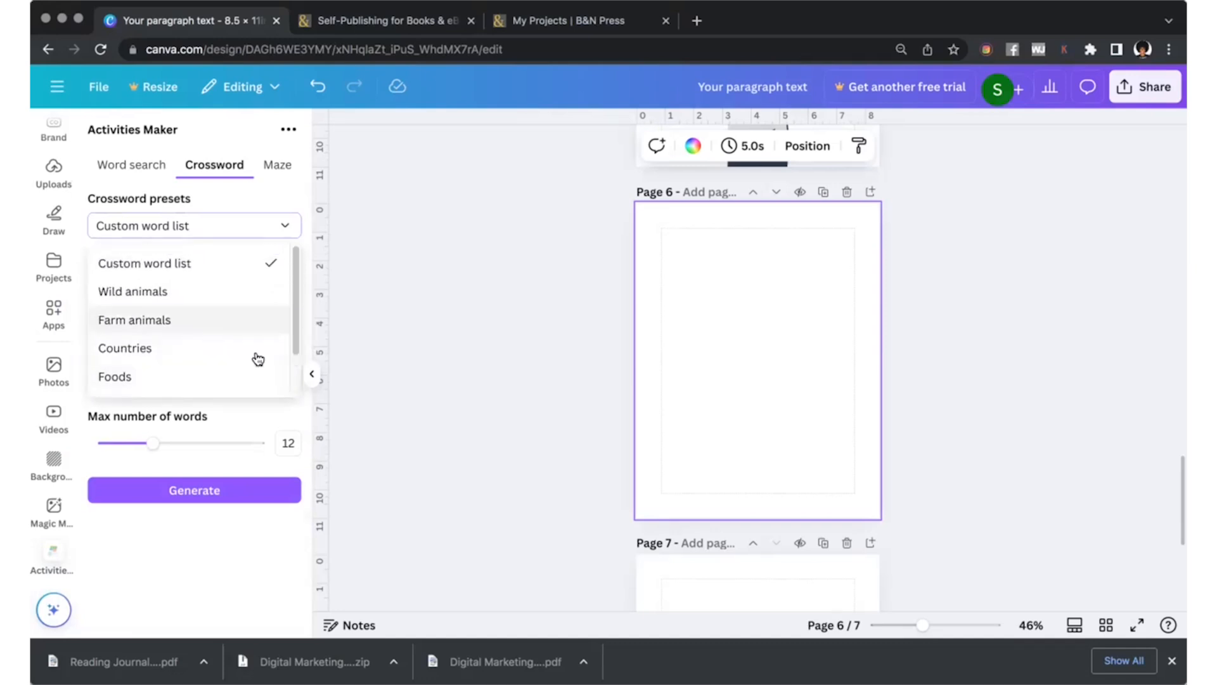
{"action": "left_click", "coordinate": [173, 346]}
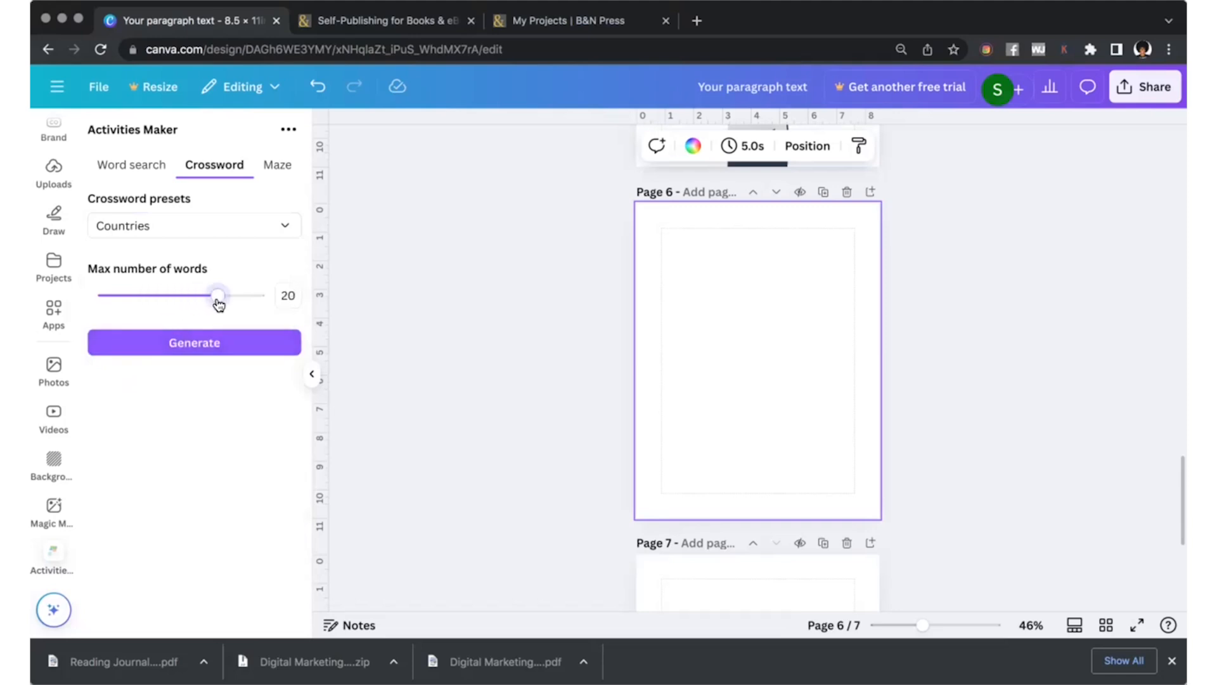
{"action": "left_click", "coordinate": [186, 356]}
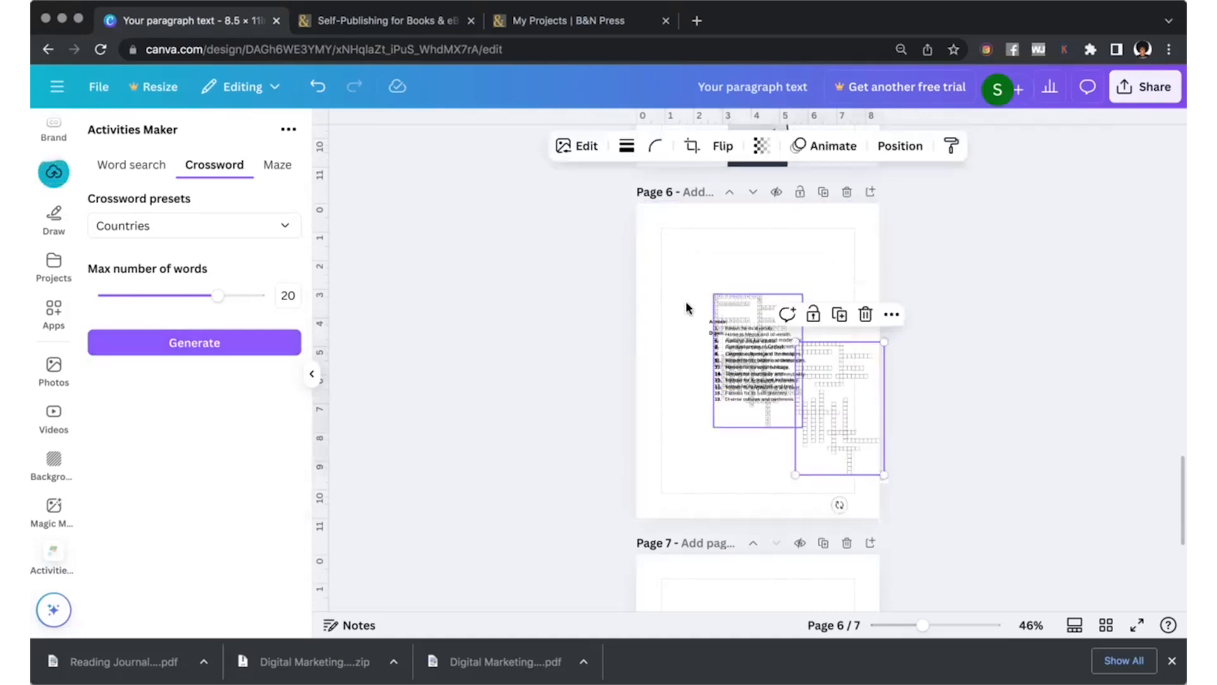
Separate the overlapping crossword parts on page 6, moving one grid to the left edge and one clue list to the upper-right area.
{"action": "left_click_drag", "start_coordinate": [642, 382], "coordinate": [673, 399]}
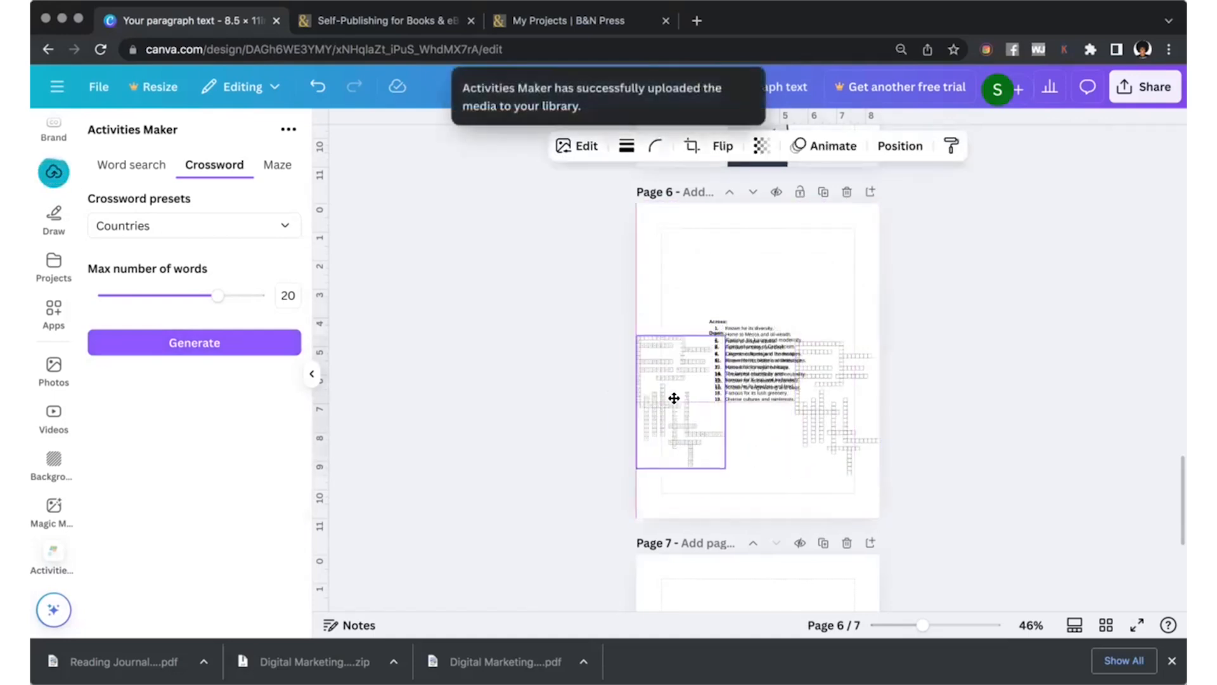
{"action": "left_click", "coordinate": [772, 392]}
{"action": "left_click_drag", "start_coordinate": [762, 359], "coordinate": [814, 259]}
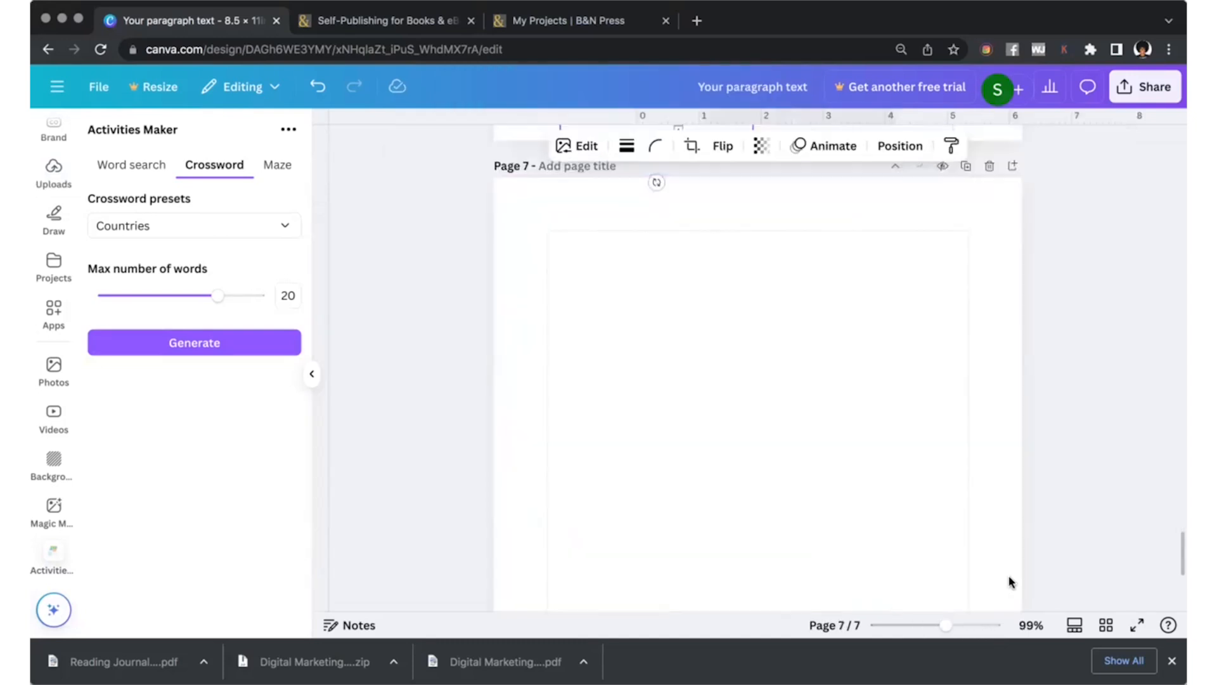
Move the left-hand crossword grid from page 6 onto blank page 7.
{"action": "left_click", "coordinate": [915, 625]}
{"action": "scroll", "coordinate": [717, 258], "scroll_direction": "up", "scroll_amount": 1}
{"action": "left_click_drag", "start_coordinate": [717, 258], "coordinate": [729, 413]}
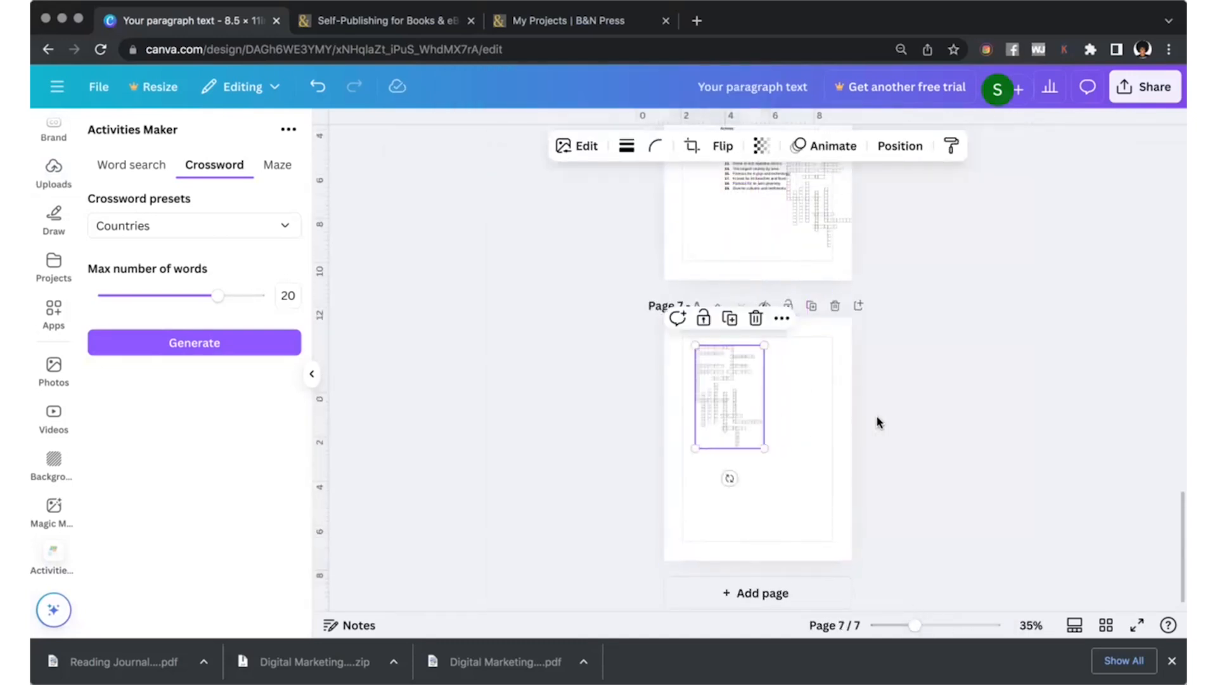
{"action": "scroll", "coordinate": [919, 443], "scroll_direction": "up", "scroll_amount": 2}
{"action": "left_click", "coordinate": [944, 457]}
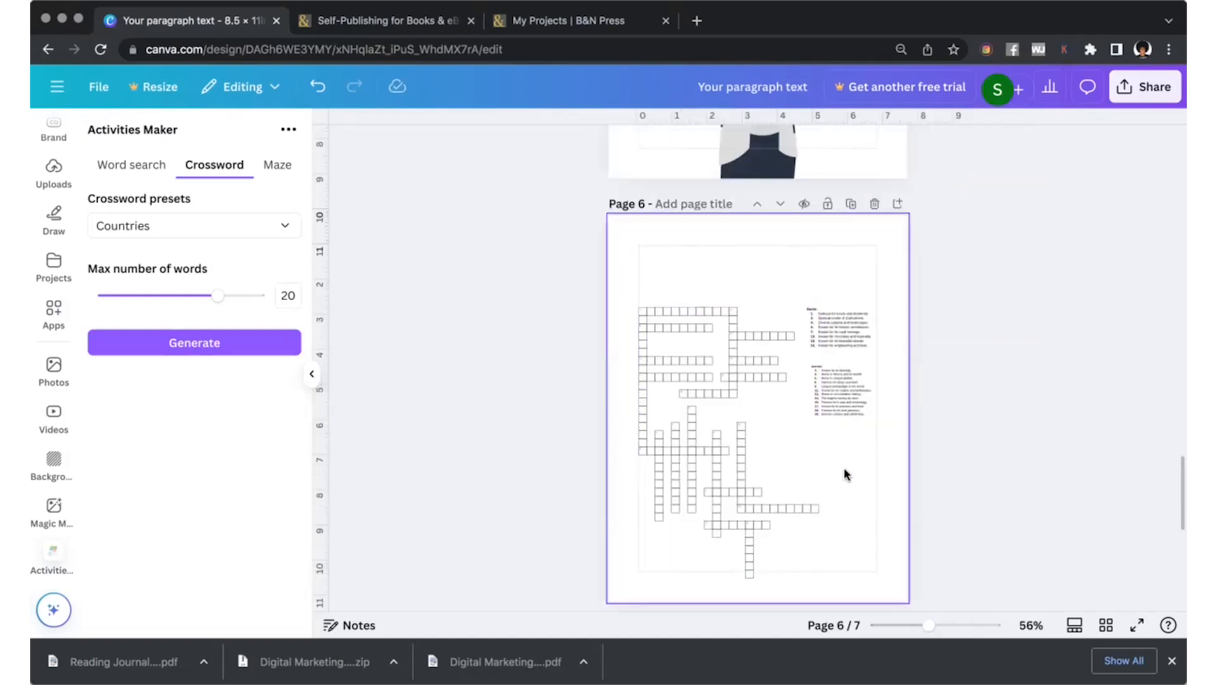
Change the puzzle number in page 5's title so it reads "Puzzle 2 for Authors".
{"action": "scroll", "coordinate": [843, 508], "scroll_direction": "up", "scroll_amount": 8}
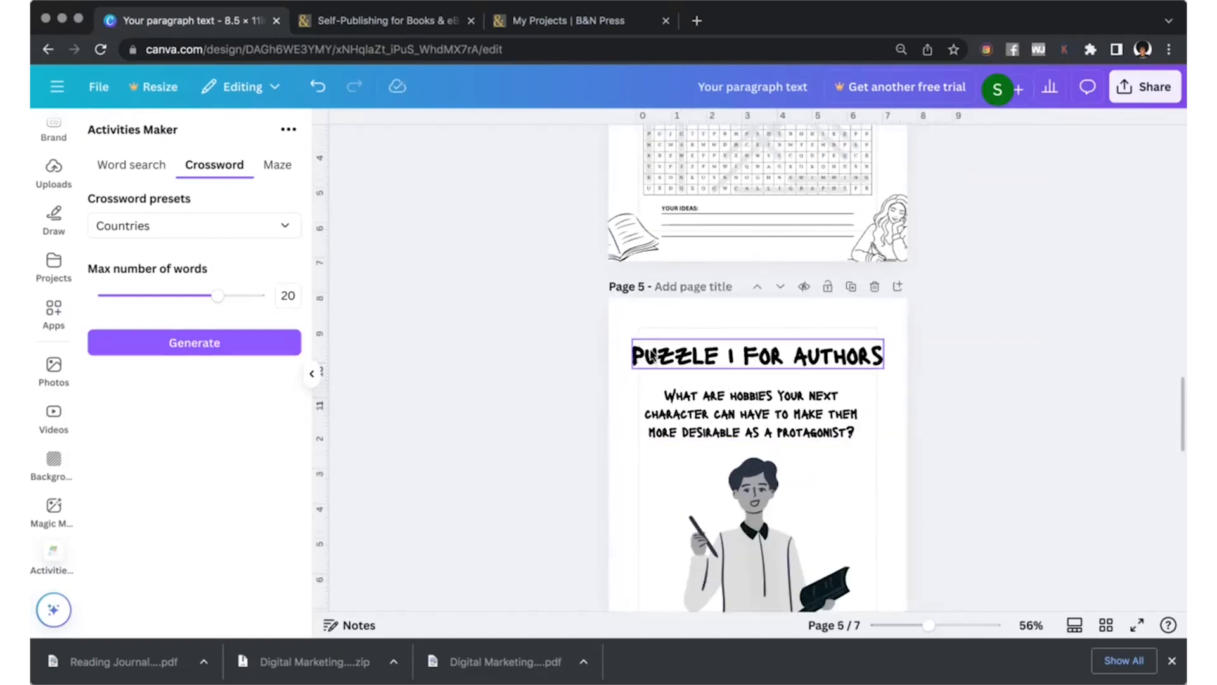
{"action": "left_click", "coordinate": [748, 360]}
{"action": "left_click", "coordinate": [745, 358]}
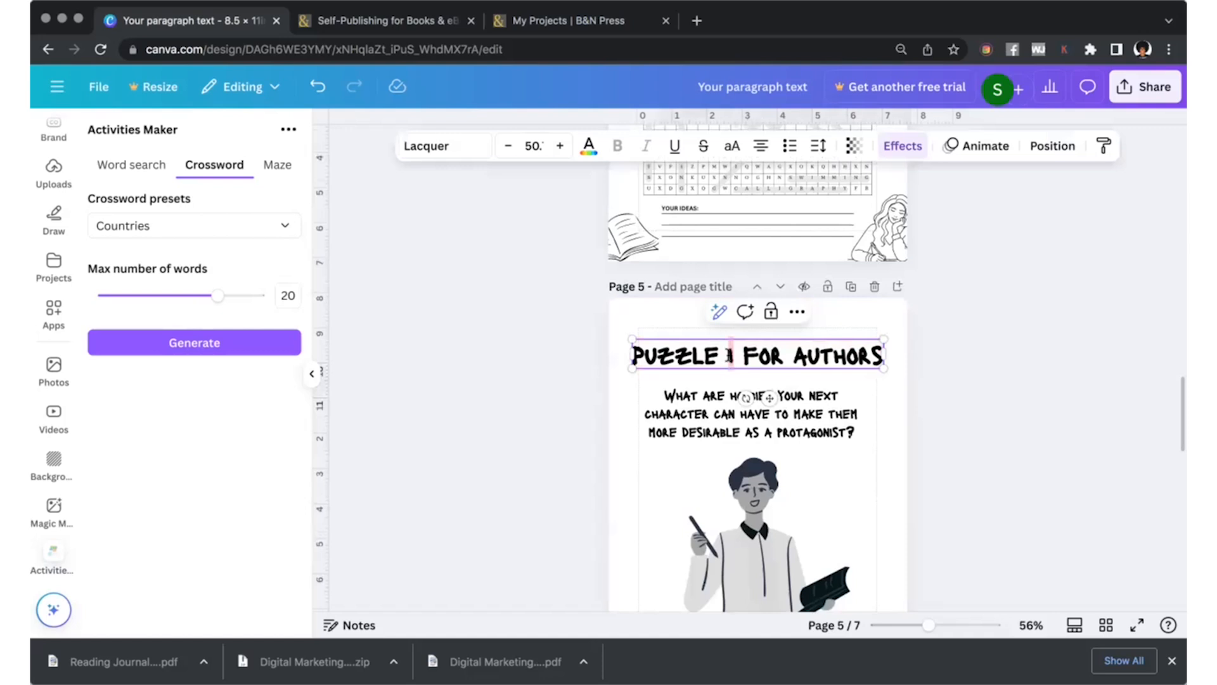
{"action": "type", "text": "2"}
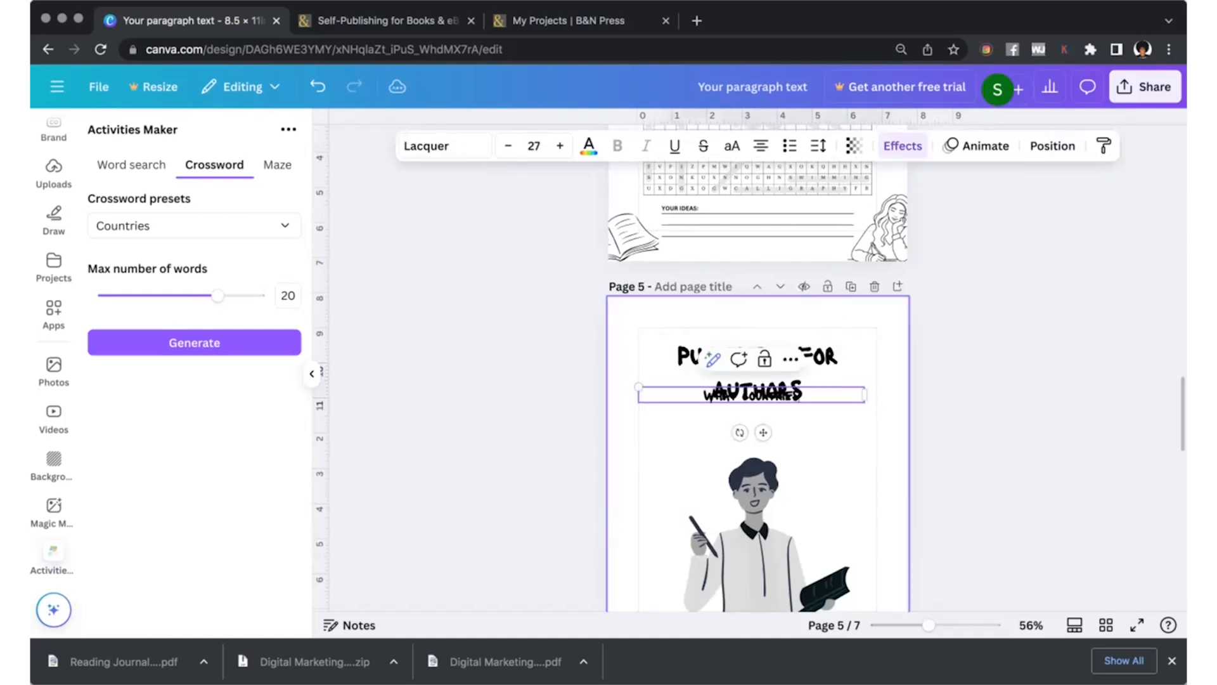
{"action": "type", "text": " CAN YOUR NEXT CHAR"}
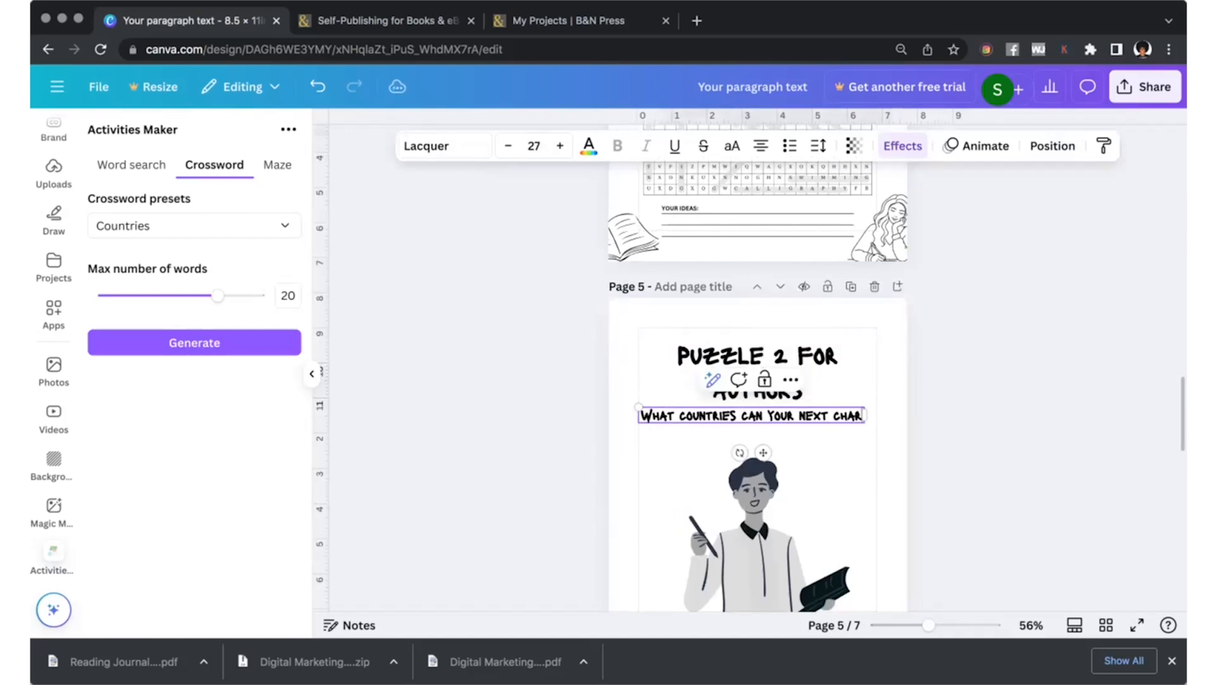
{"action": "type", "text": "ACTER BE FROM"}
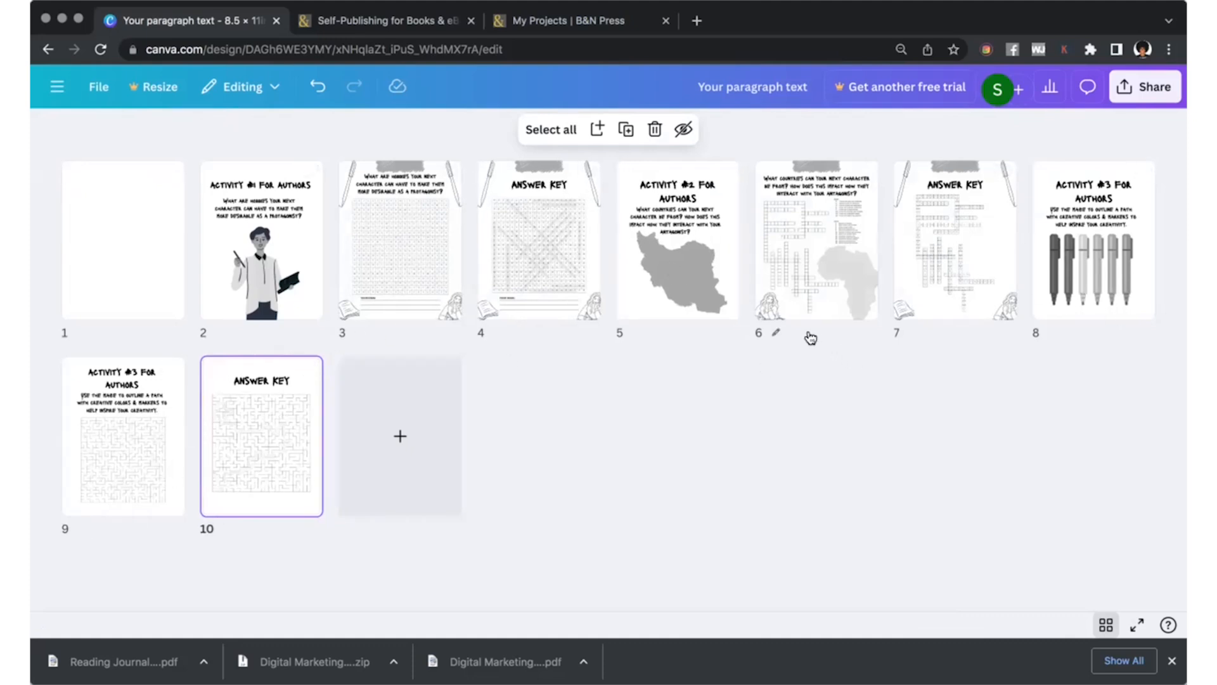
Open blank page 1 for editing and search the design templates for "activity book cover".
{"action": "double_click", "coordinate": [146, 288]}
{"action": "left_click", "coordinate": [44, 192]}
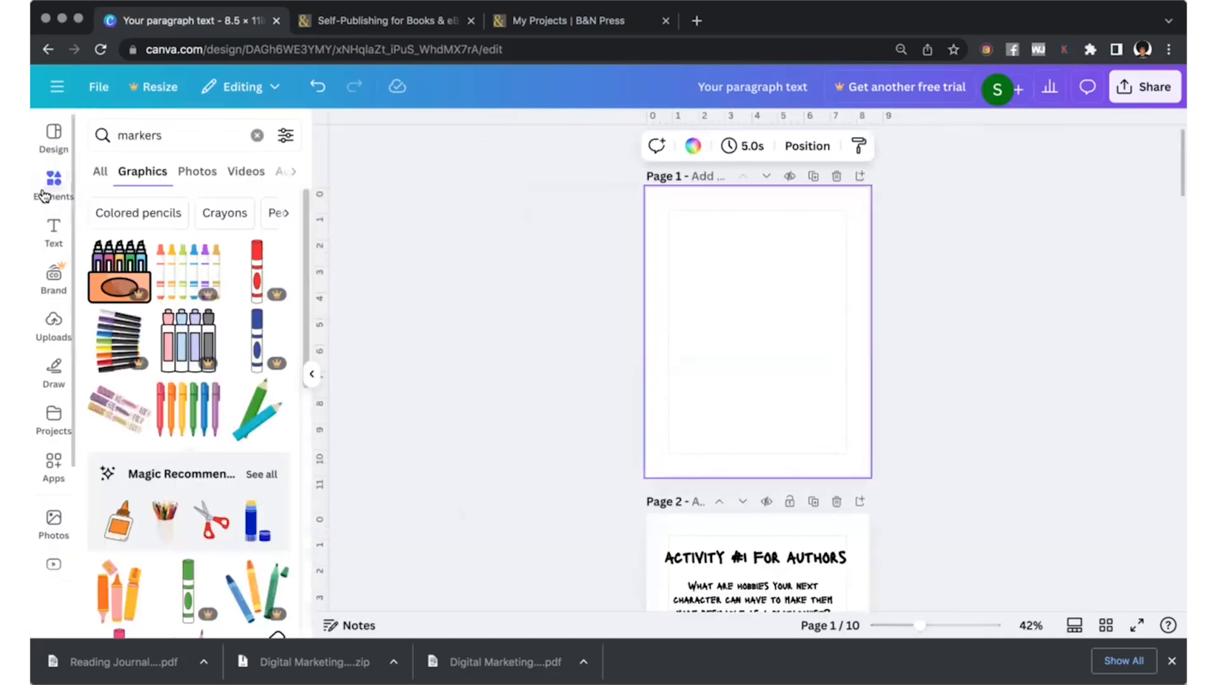
{"action": "left_click", "coordinate": [54, 142]}
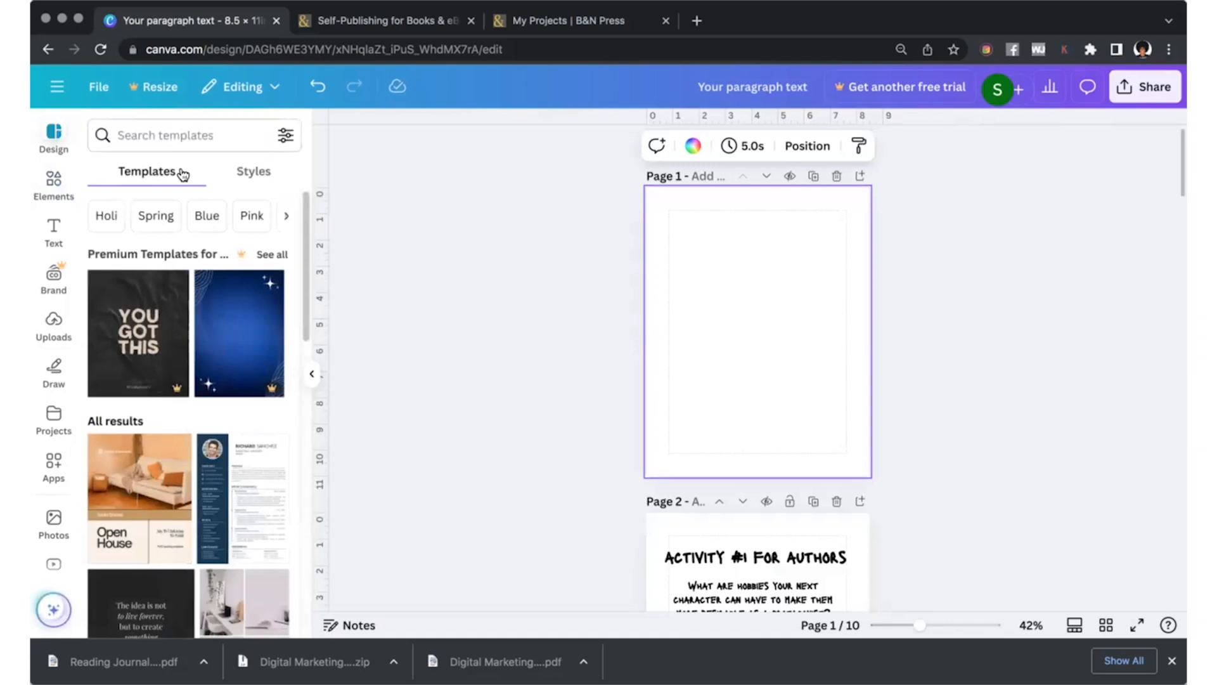
{"action": "left_click", "coordinate": [149, 140]}
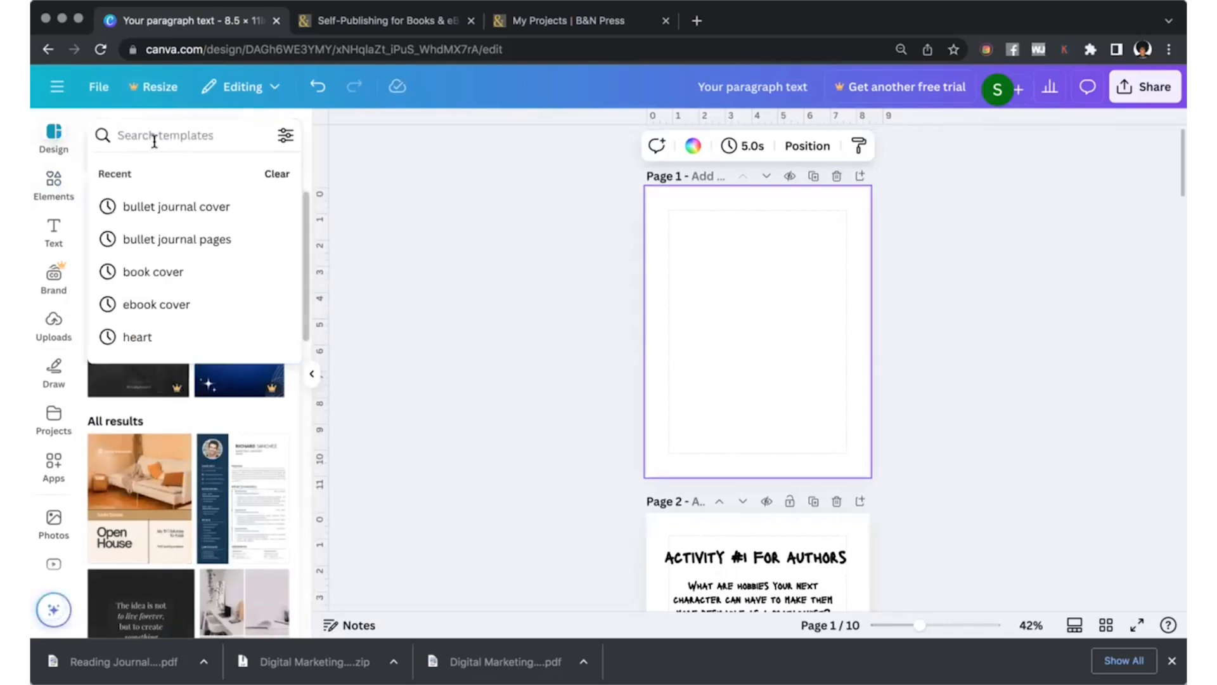
{"action": "type", "text": "actiity book cover"}
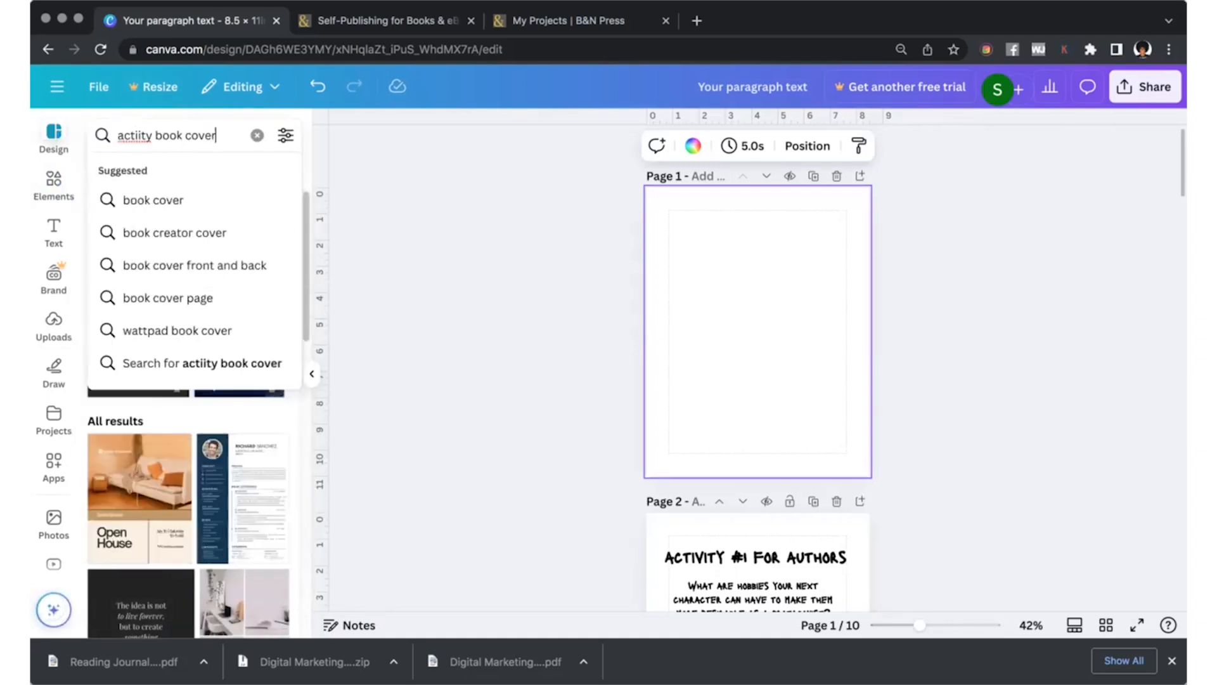
{"action": "key", "text": "Return"}
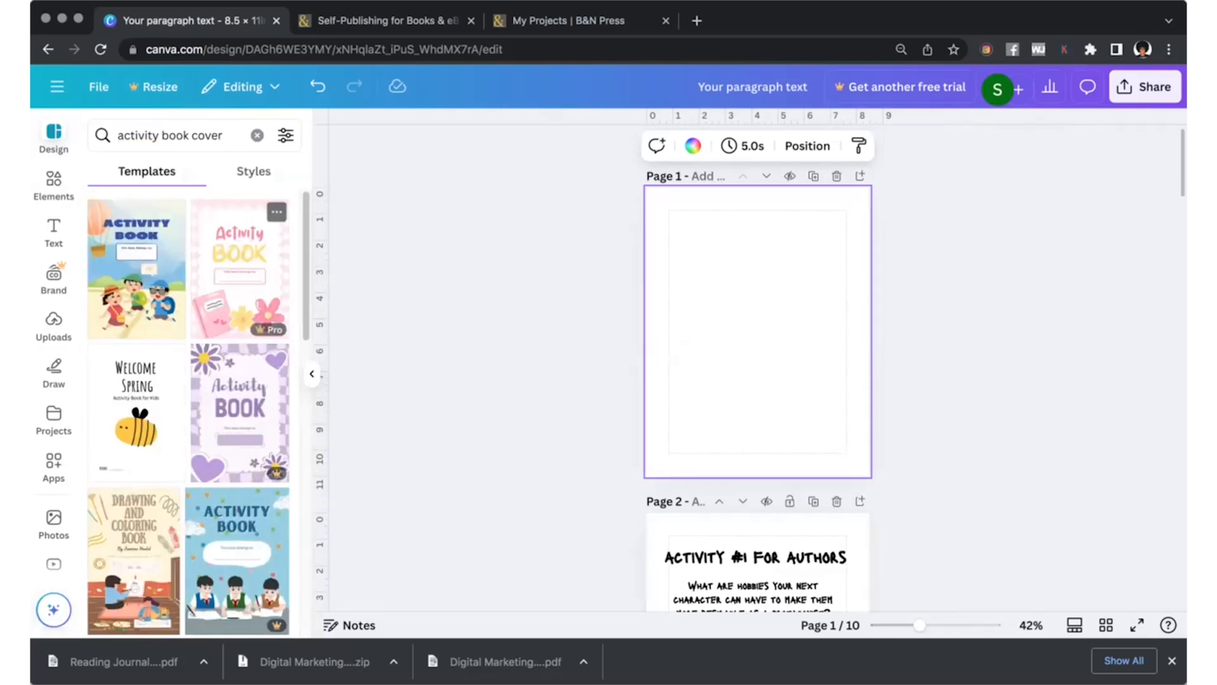
Apply the light blue activity book cover template with a vertical title and a person asleep at a desk to page 1.
{"action": "scroll", "coordinate": [234, 431], "scroll_direction": "down", "scroll_amount": 3}
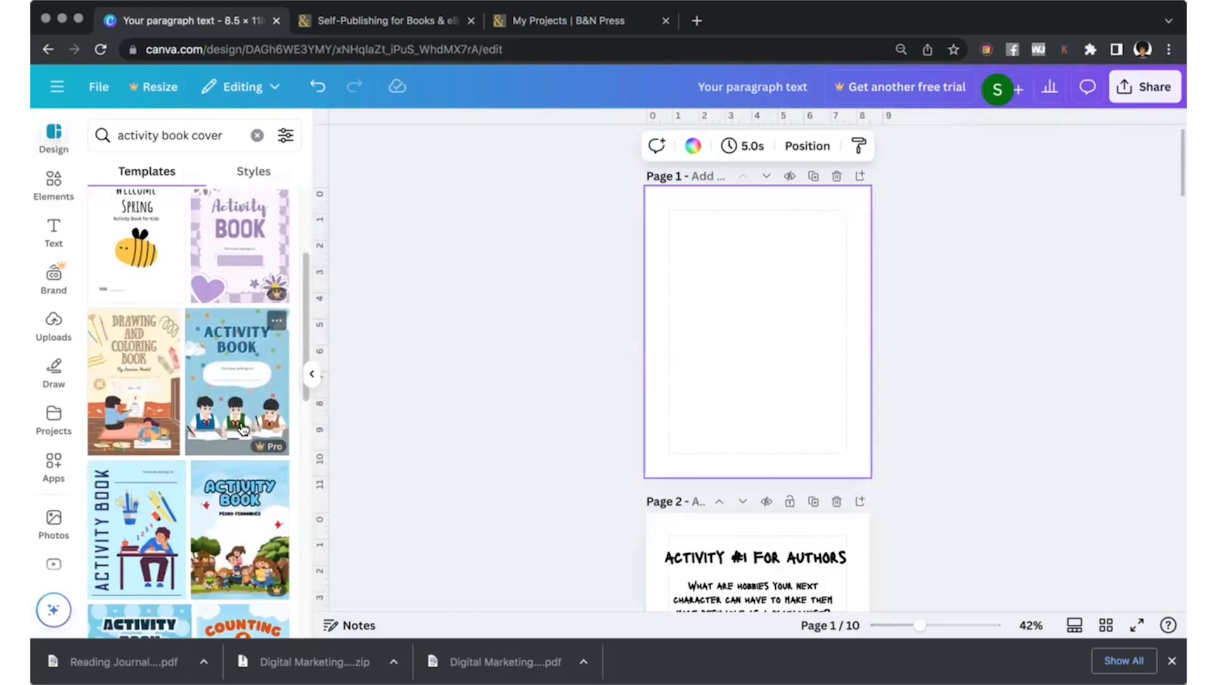
{"action": "scroll", "coordinate": [116, 474], "scroll_direction": "down", "scroll_amount": 2}
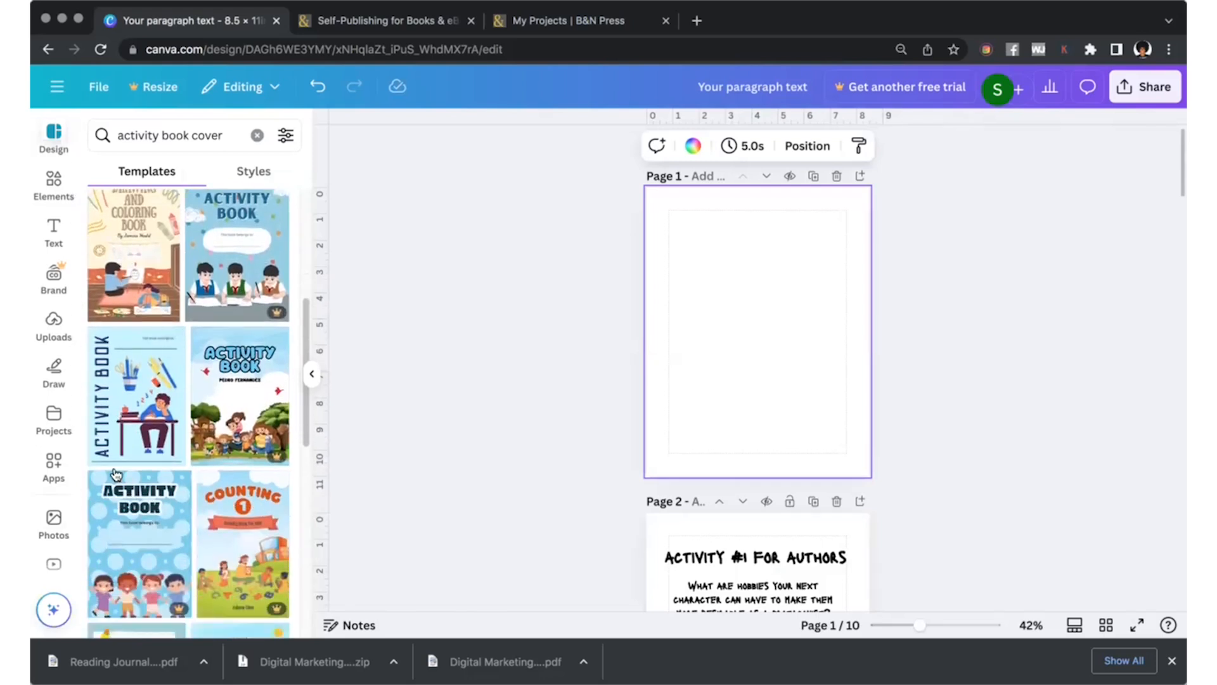
{"action": "scroll", "coordinate": [127, 425], "scroll_direction": "down", "scroll_amount": 1}
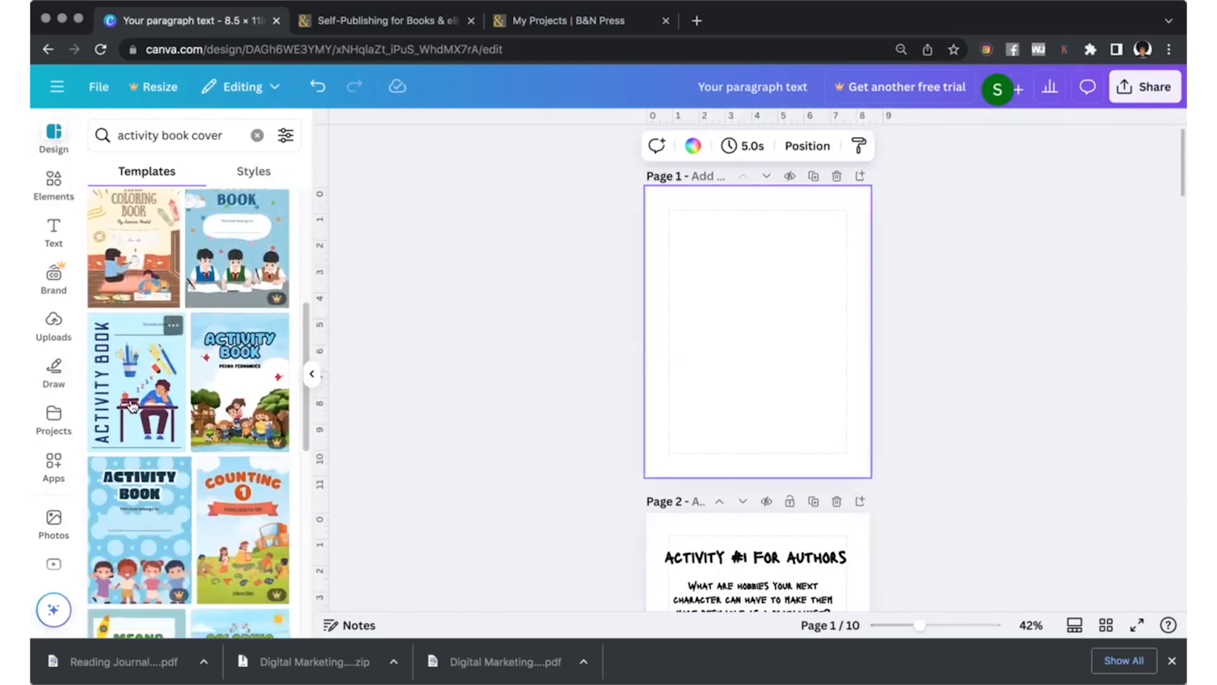
{"action": "left_click", "coordinate": [130, 355]}
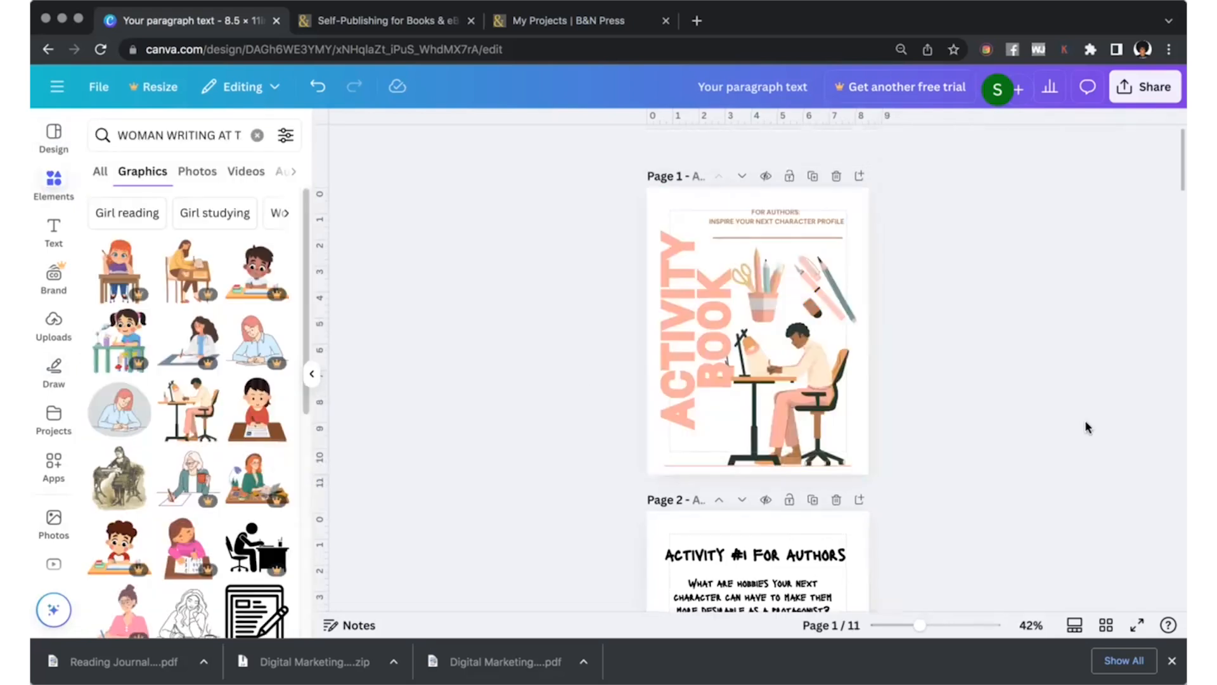
Show all pages as a grid and delete page 11 at the end of the book.
{"action": "scroll", "coordinate": [1008, 379], "scroll_direction": "down", "scroll_amount": 20}
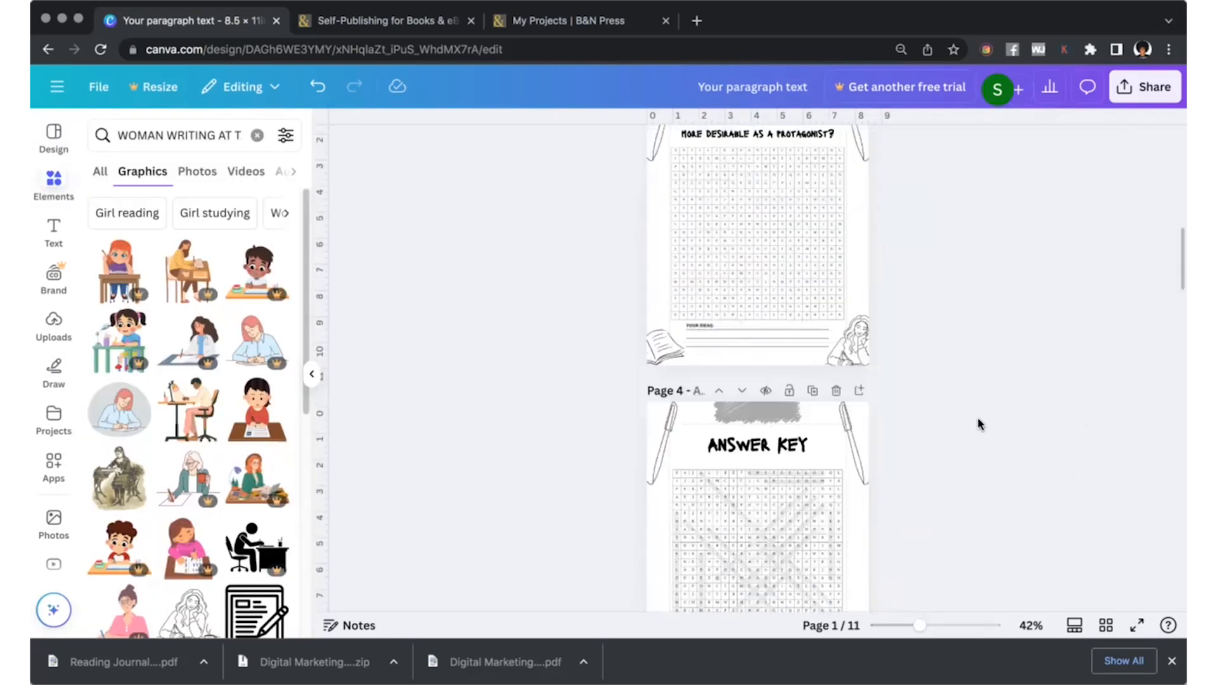
{"action": "scroll", "coordinate": [957, 417], "scroll_direction": "up", "scroll_amount": 20}
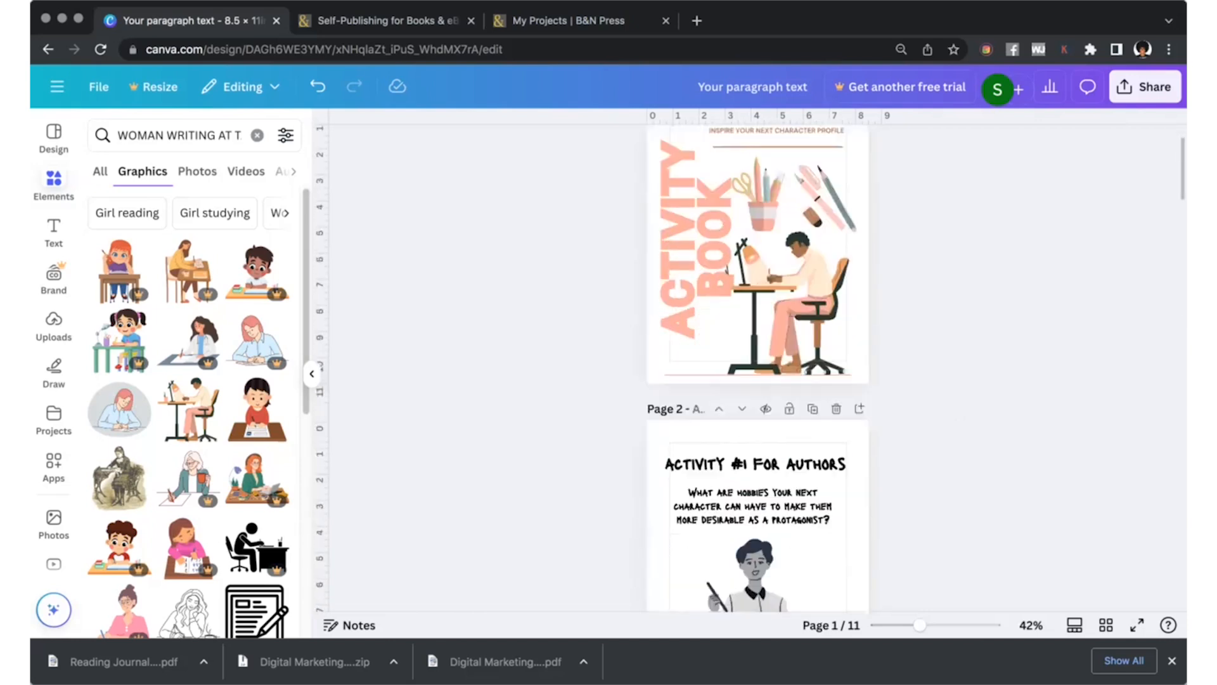
{"action": "left_click", "coordinate": [1106, 624]}
{"action": "left_click", "coordinate": [417, 456]}
{"action": "key", "text": "Delete"}
Copy the activity book cover from page 1 and paste it after the answer key on page 10.
{"action": "left_click", "coordinate": [130, 277]}
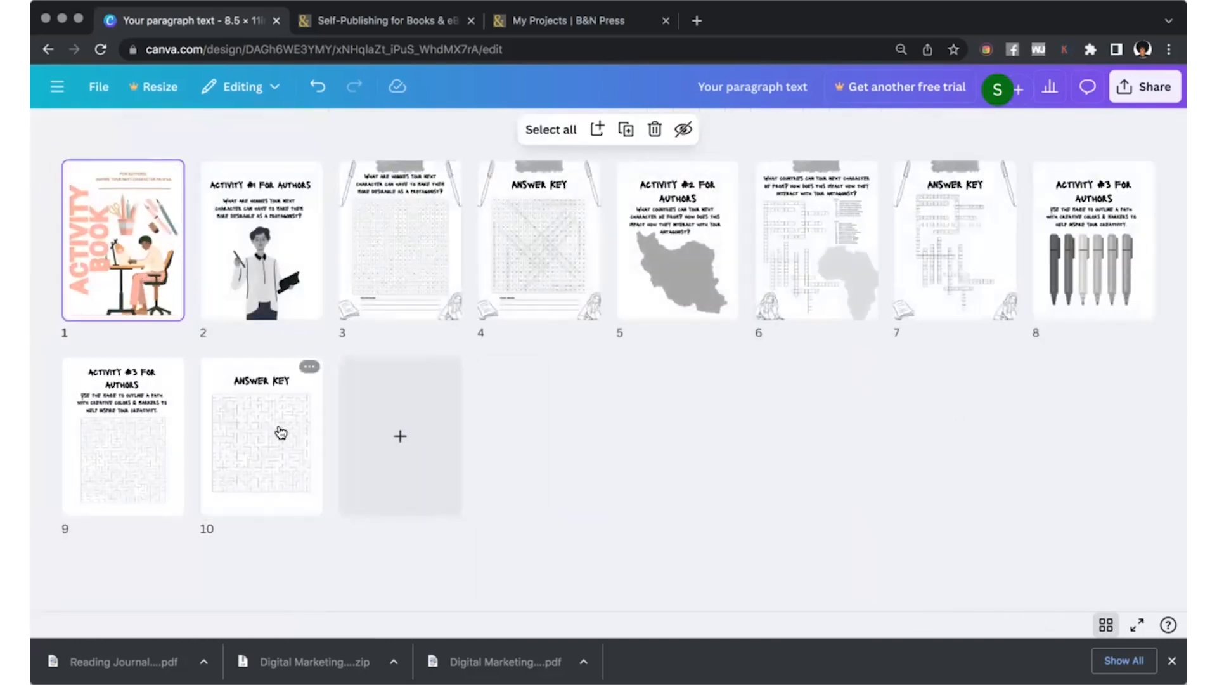
{"action": "left_click", "coordinate": [281, 433]}
{"action": "key", "text": "ctrl+v"}
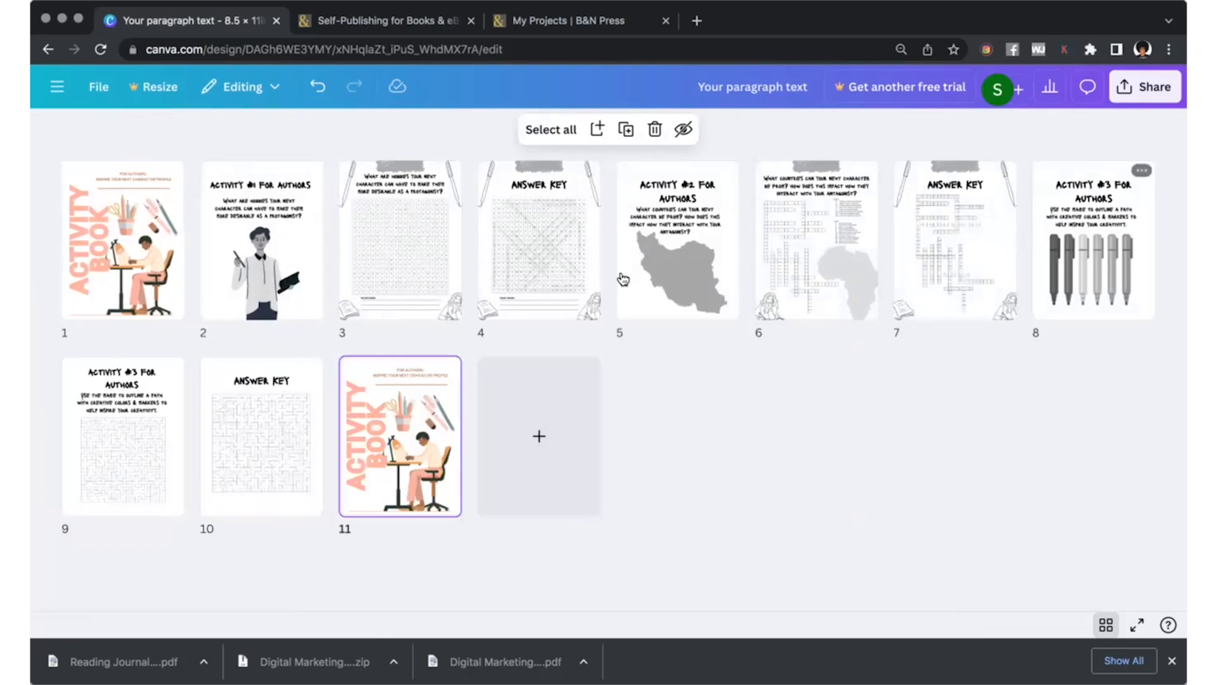
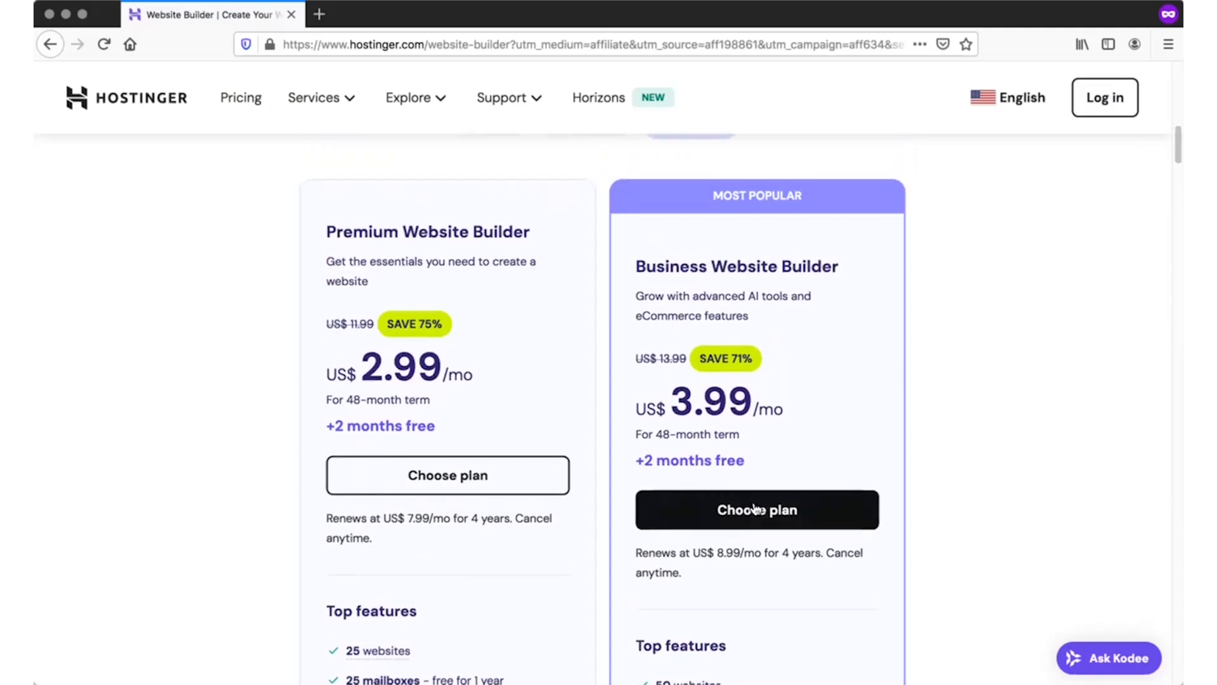
Choose the Business Website Builder plan and review the cart with the 48-month period.
{"action": "left_click", "coordinate": [754, 509]}
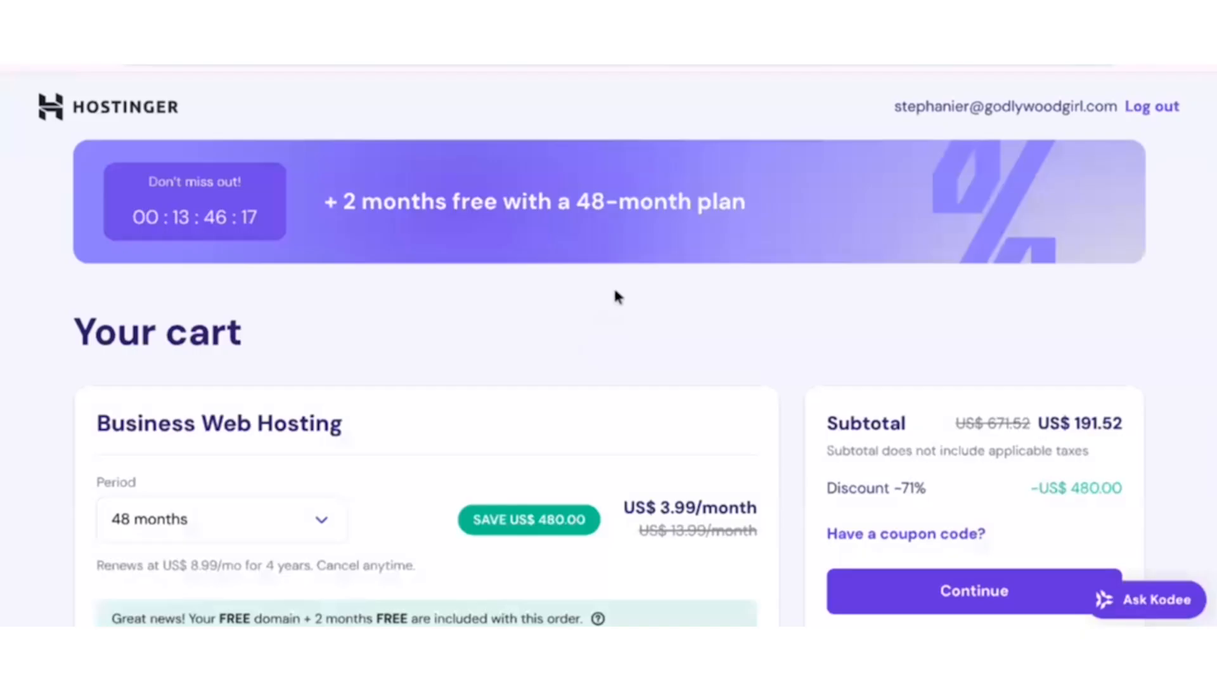
{"action": "scroll", "coordinate": [614, 293], "scroll_direction": "down", "scroll_amount": 2}
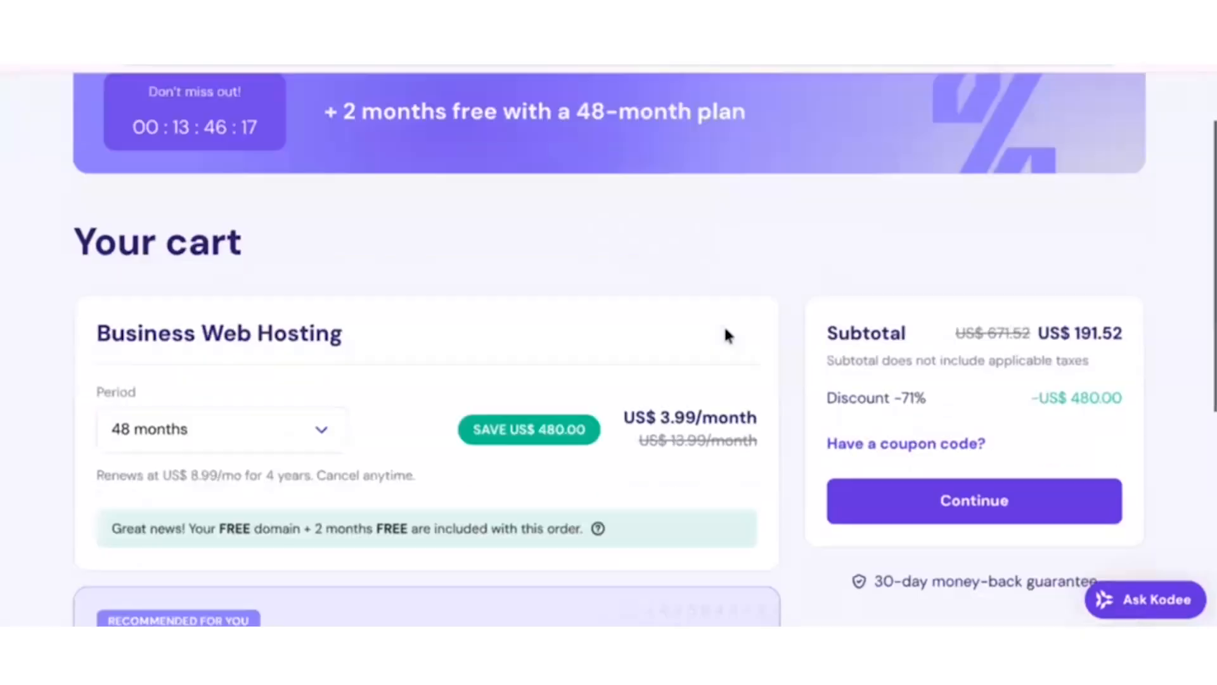
{"action": "scroll", "coordinate": [693, 320], "scroll_direction": "up", "scroll_amount": 2}
{"action": "scroll", "coordinate": [605, 447], "scroll_direction": "down", "scroll_amount": 2}
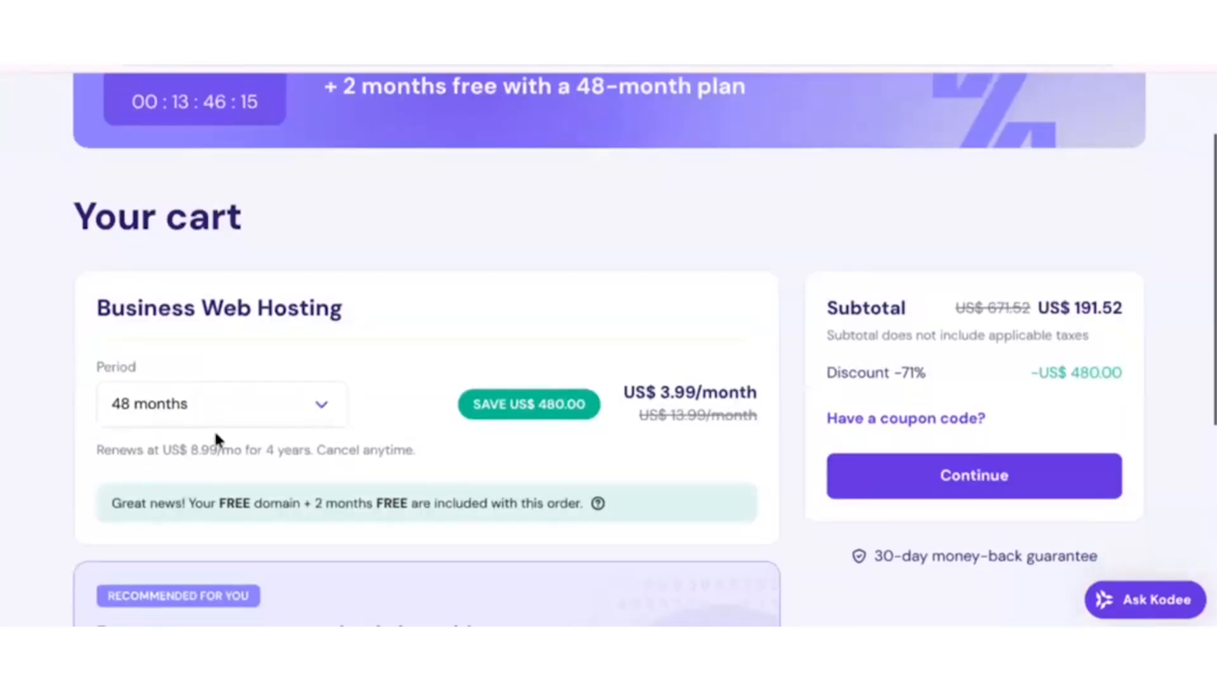
{"action": "scroll", "coordinate": [705, 412], "scroll_direction": "down", "scroll_amount": 1}
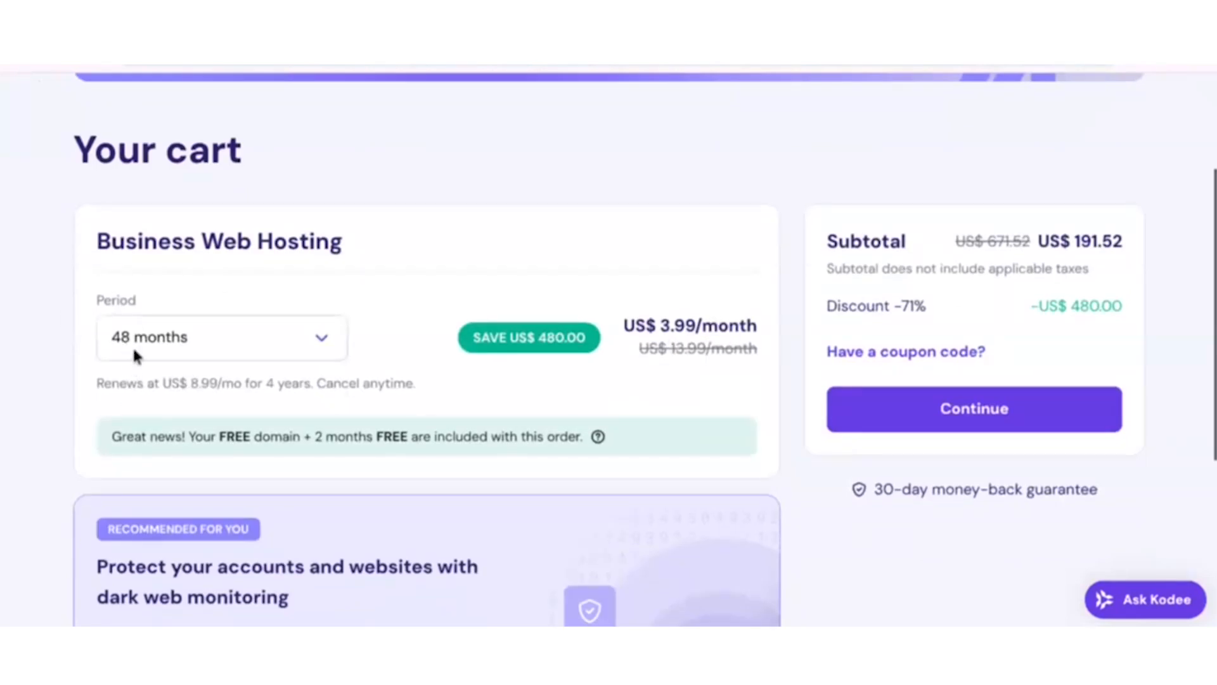
{"action": "scroll", "coordinate": [203, 361], "scroll_direction": "down", "scroll_amount": 1}
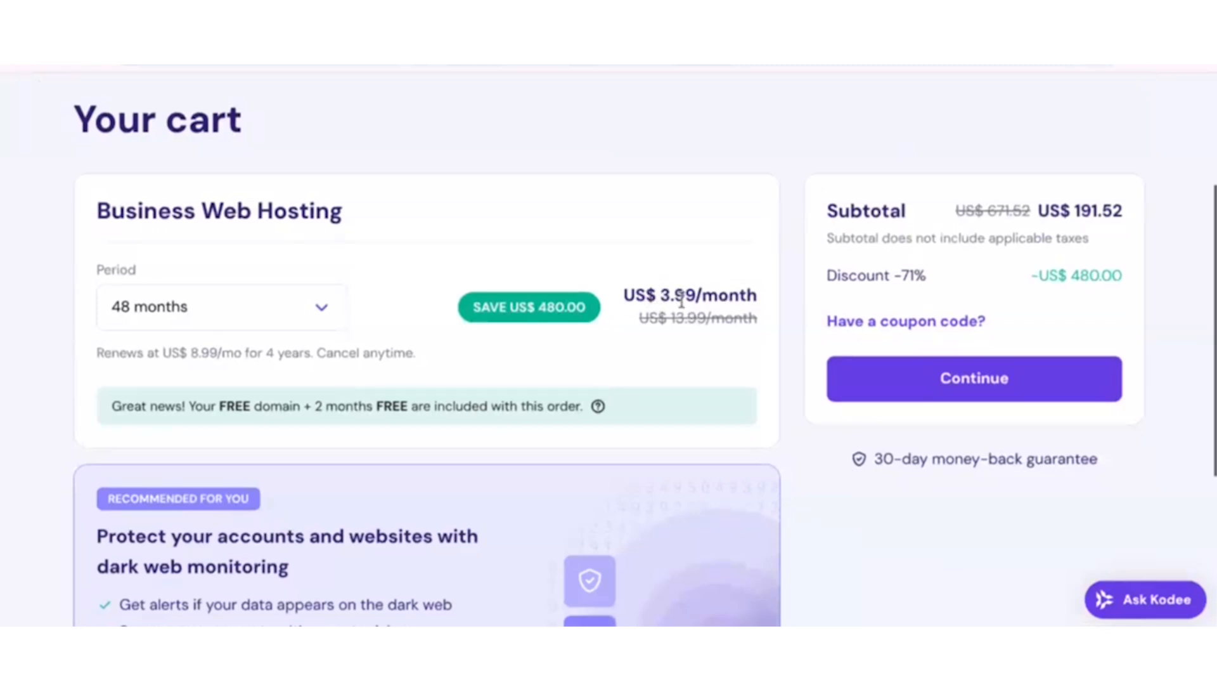
{"action": "scroll", "coordinate": [646, 285], "scroll_direction": "down", "scroll_amount": 1}
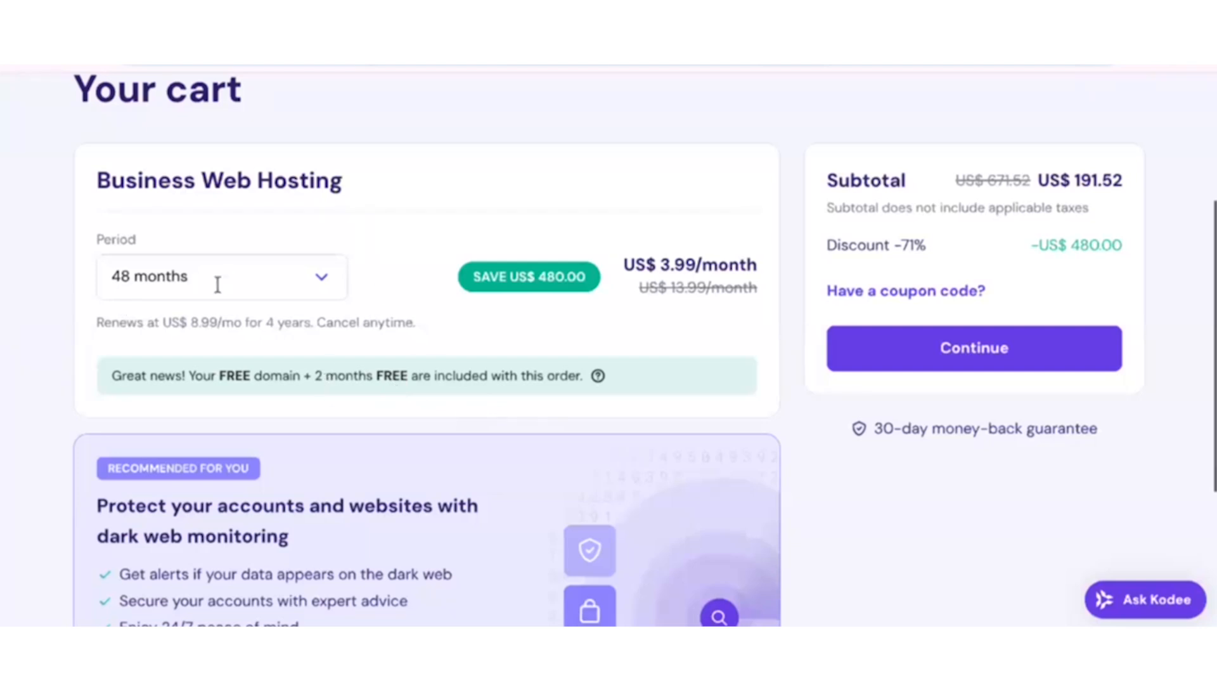
{"action": "scroll", "coordinate": [702, 349], "scroll_direction": "down", "scroll_amount": 1}
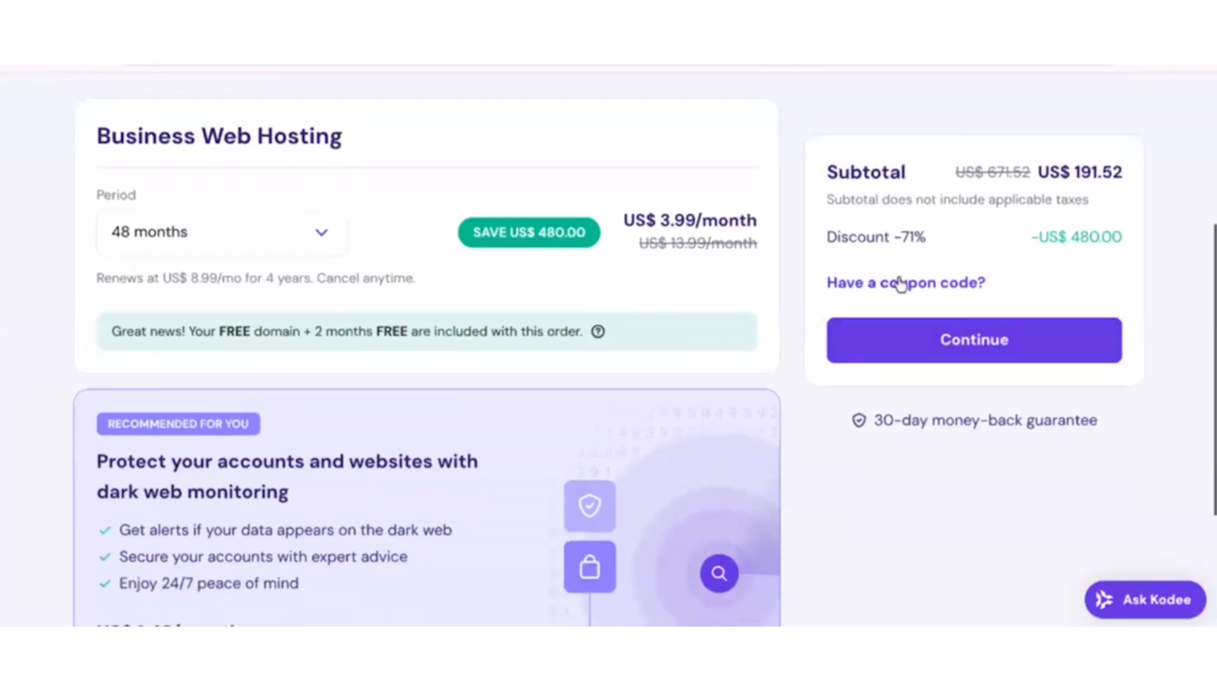
Apply the coupon code GODLYWOODGIRL to the hosting order and continue from the cart.
{"action": "left_click", "coordinate": [892, 289]}
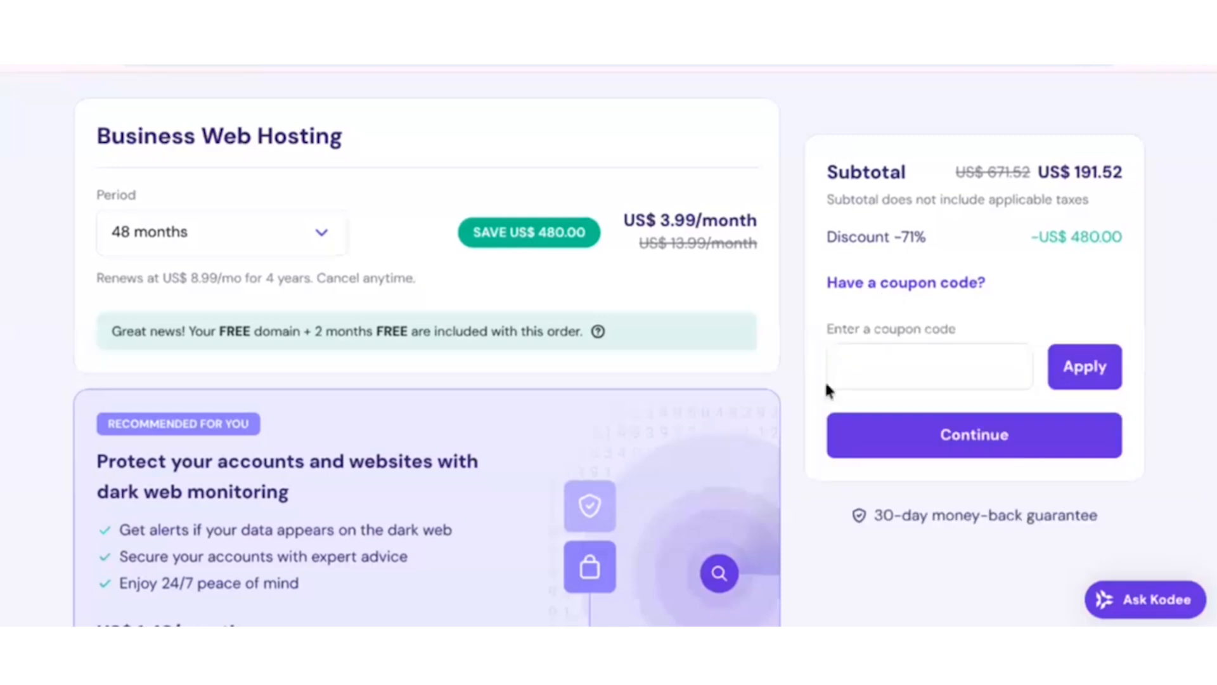
{"action": "left_click", "coordinate": [862, 368]}
{"action": "type", "text": "GODLYWOODGIRL"}
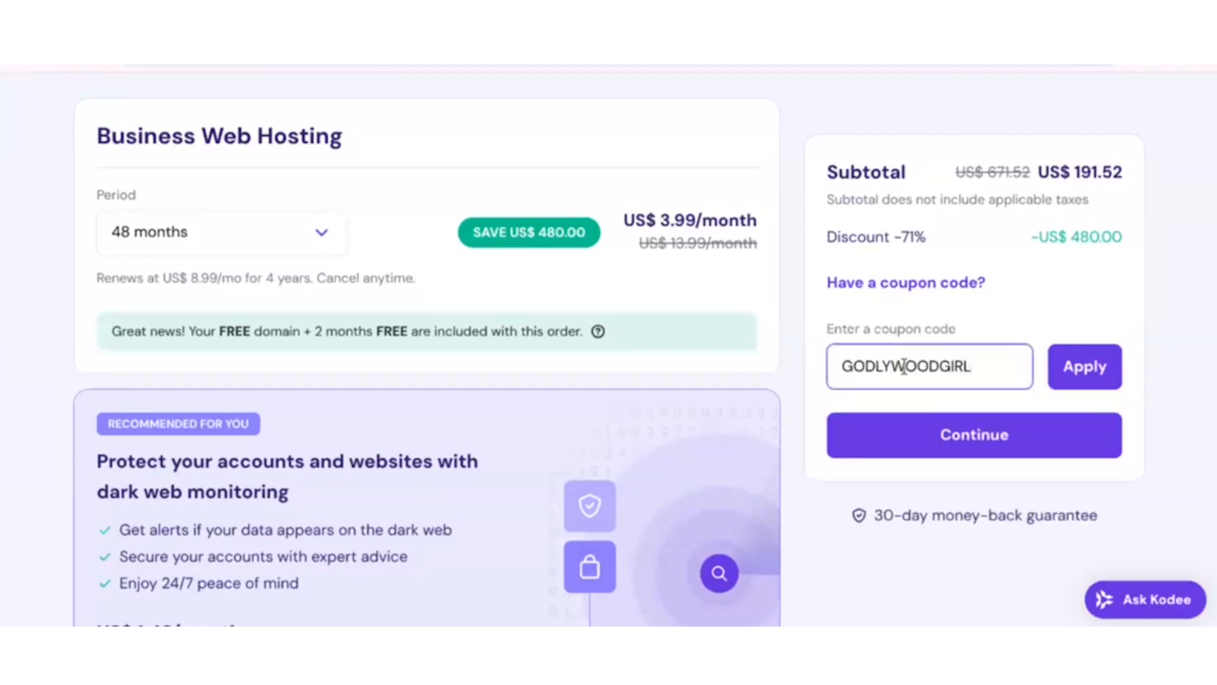
{"action": "left_click", "coordinate": [1074, 380]}
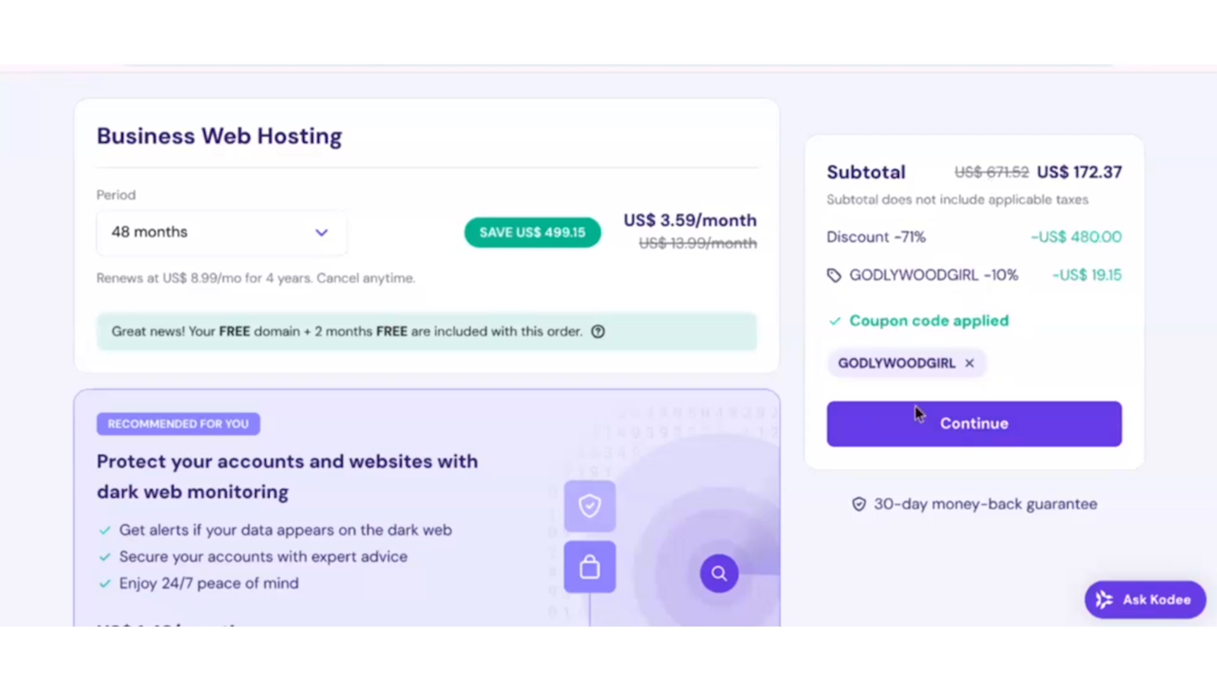
{"action": "left_click", "coordinate": [956, 429]}
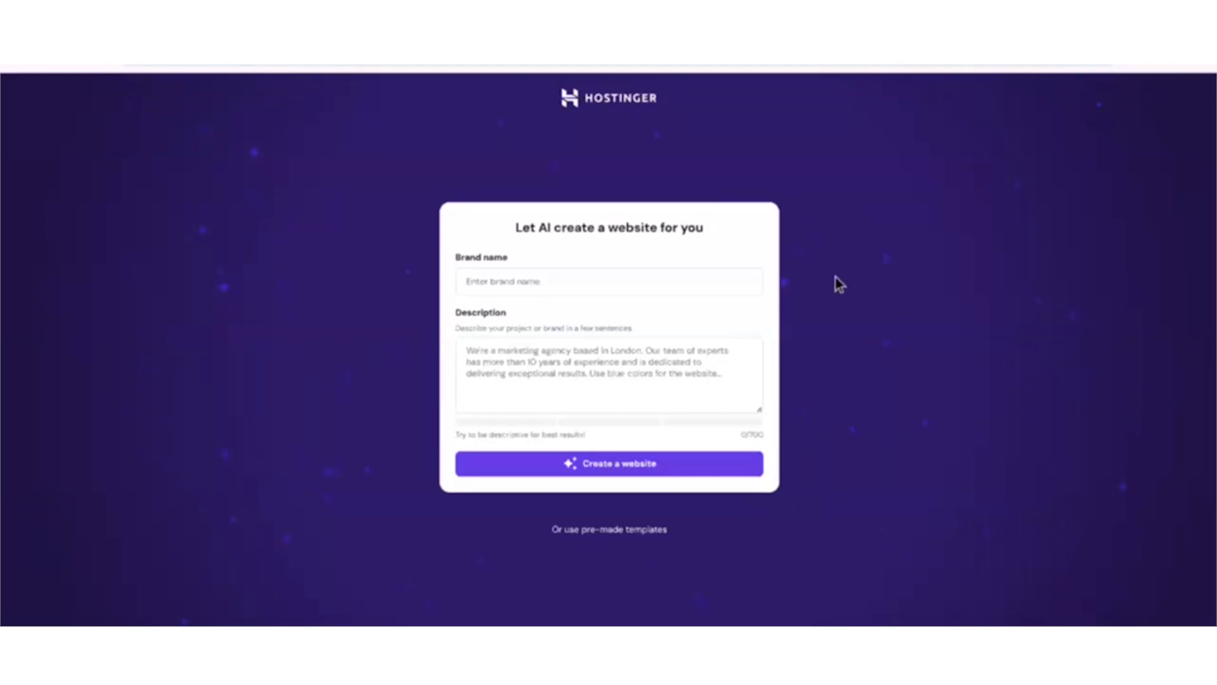
Enter "Activity Books For Authors To Use To Come Up With Ideas" as the website's brand name.
{"action": "left_click", "coordinate": [529, 280]}
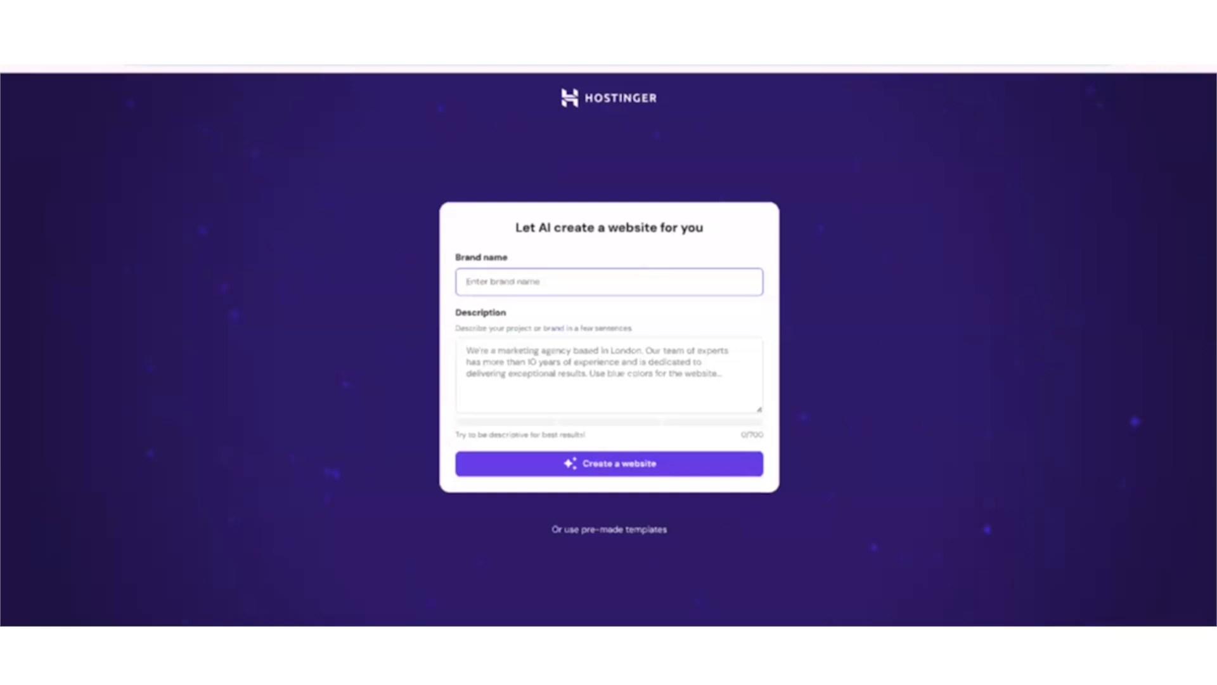
{"action": "type", "text": "Ac"}
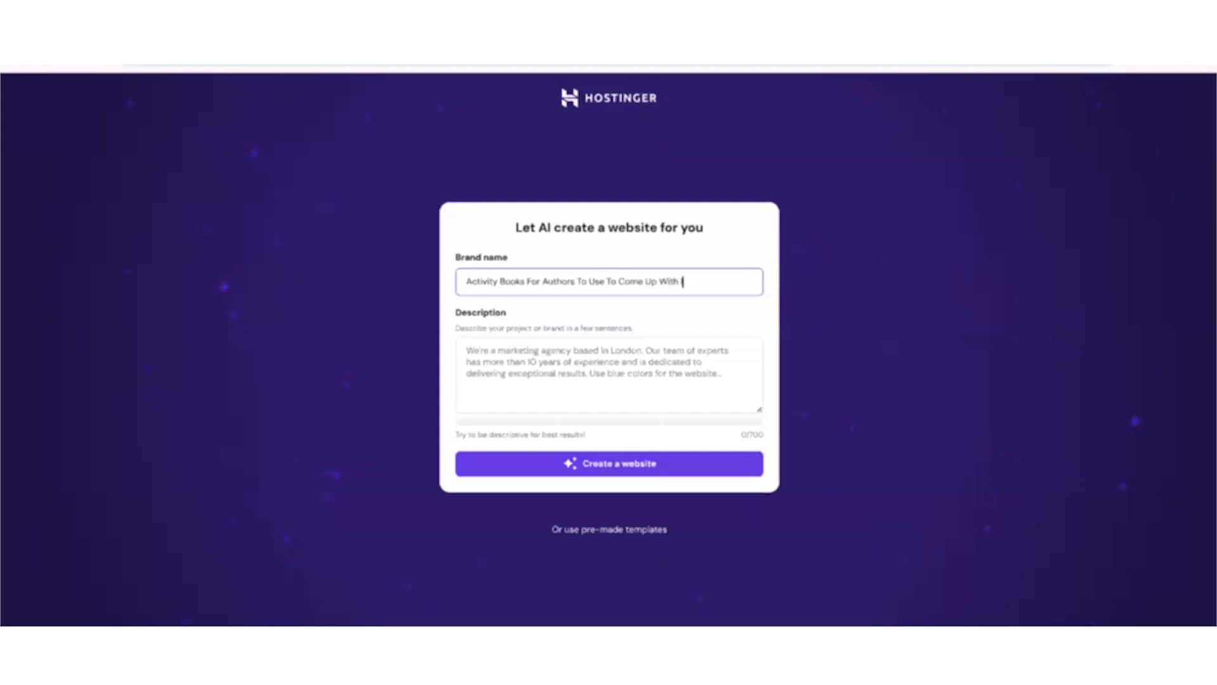
Describe the site as "This Activity Book helps authors come up with ideas for their next character" and create the website.
{"action": "left_click", "coordinate": [661, 374]}
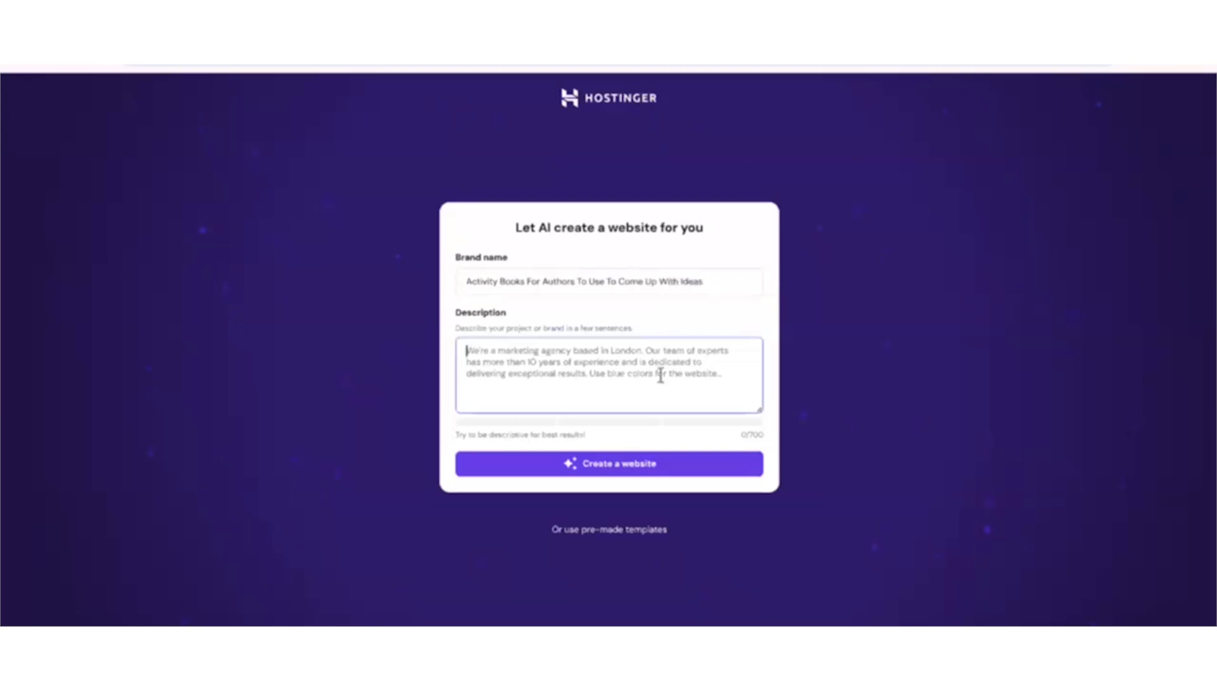
{"action": "type", "text": "This Activity"}
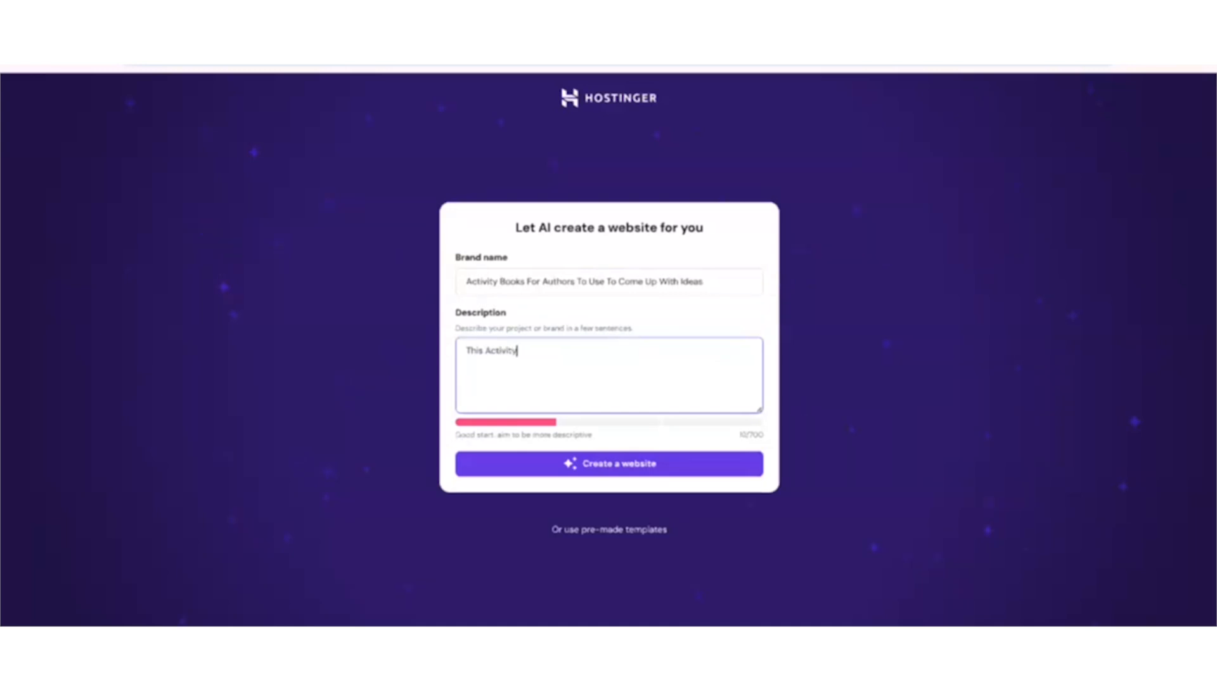
{"action": "type", "text": " Book helps authors come up with ideas for their next h"}
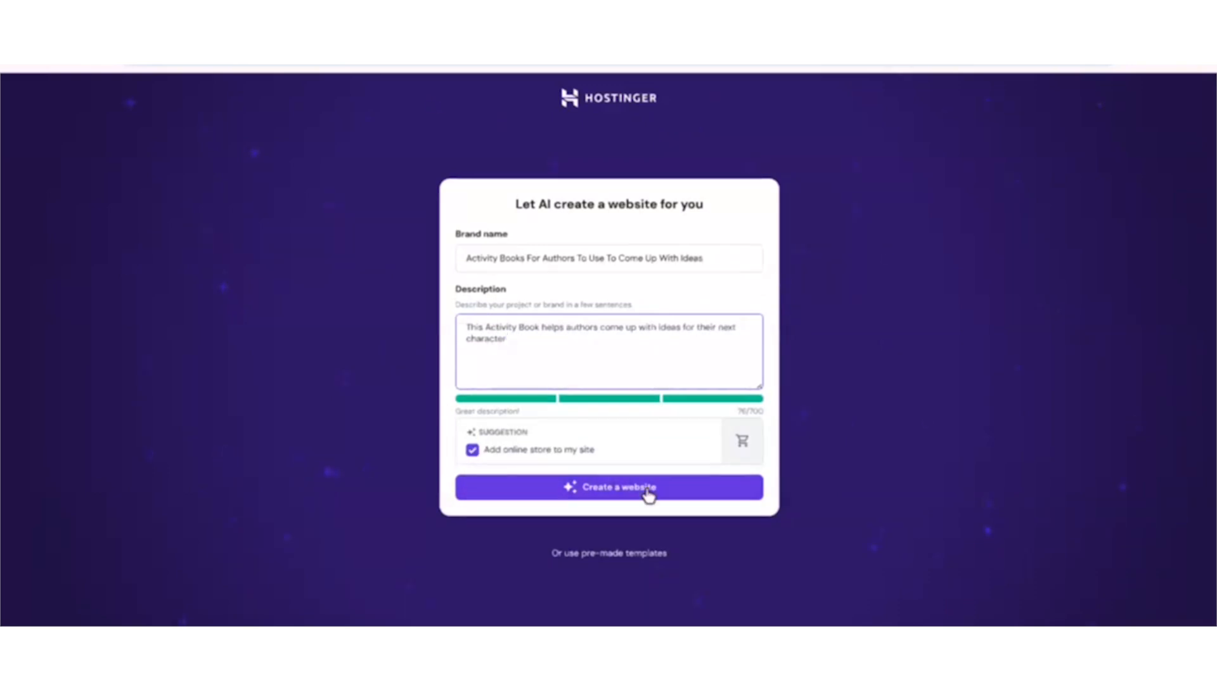
{"action": "left_click", "coordinate": [584, 493]}
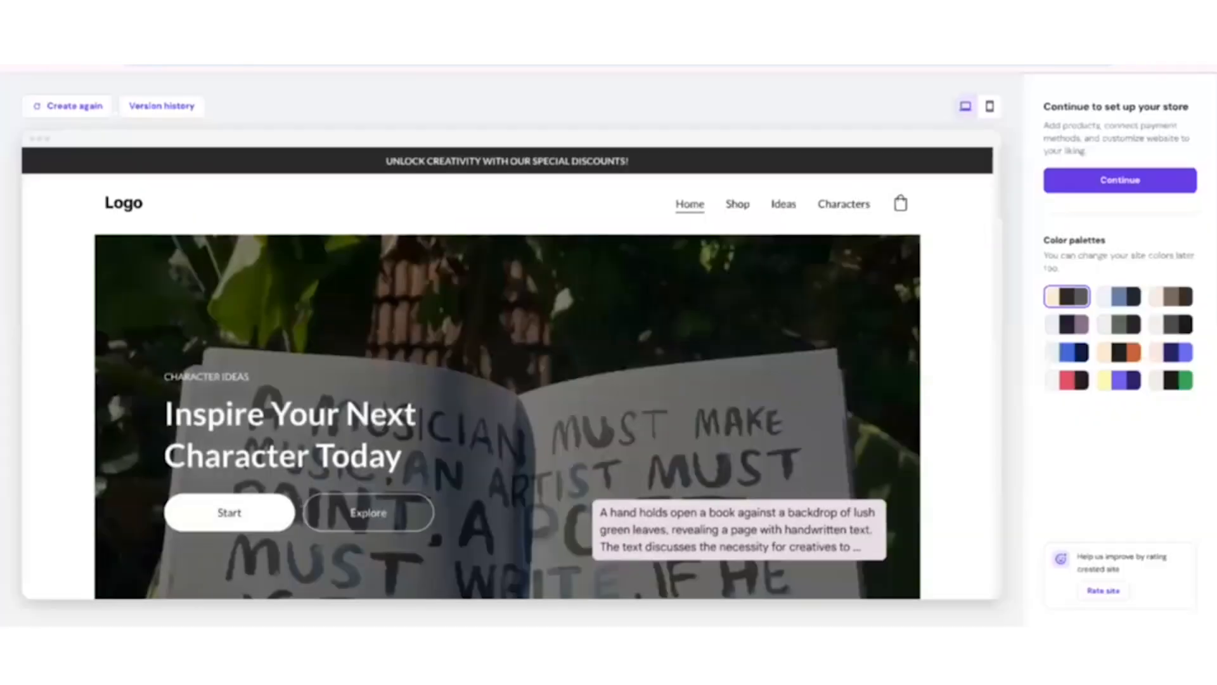
Look through the generated website preview from the hero section and product list down to the reviews and footer.
{"action": "scroll", "coordinate": [958, 326], "scroll_direction": "down", "scroll_amount": 5}
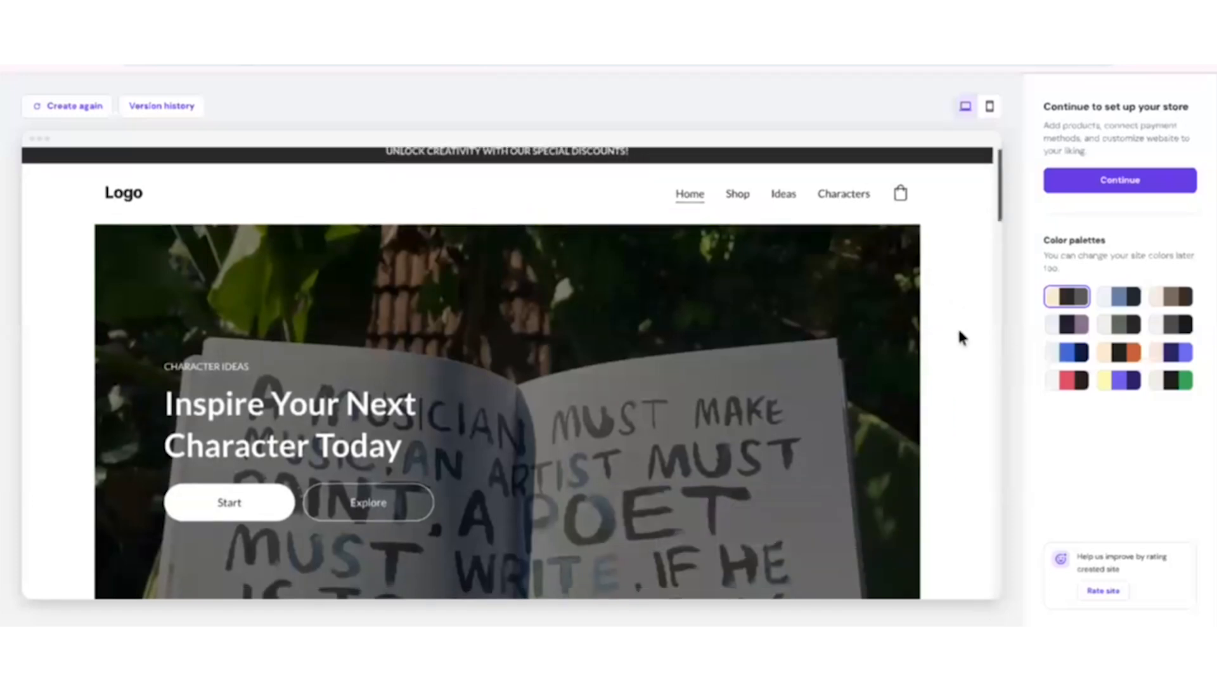
{"action": "scroll", "coordinate": [980, 396], "scroll_direction": "down", "scroll_amount": 10}
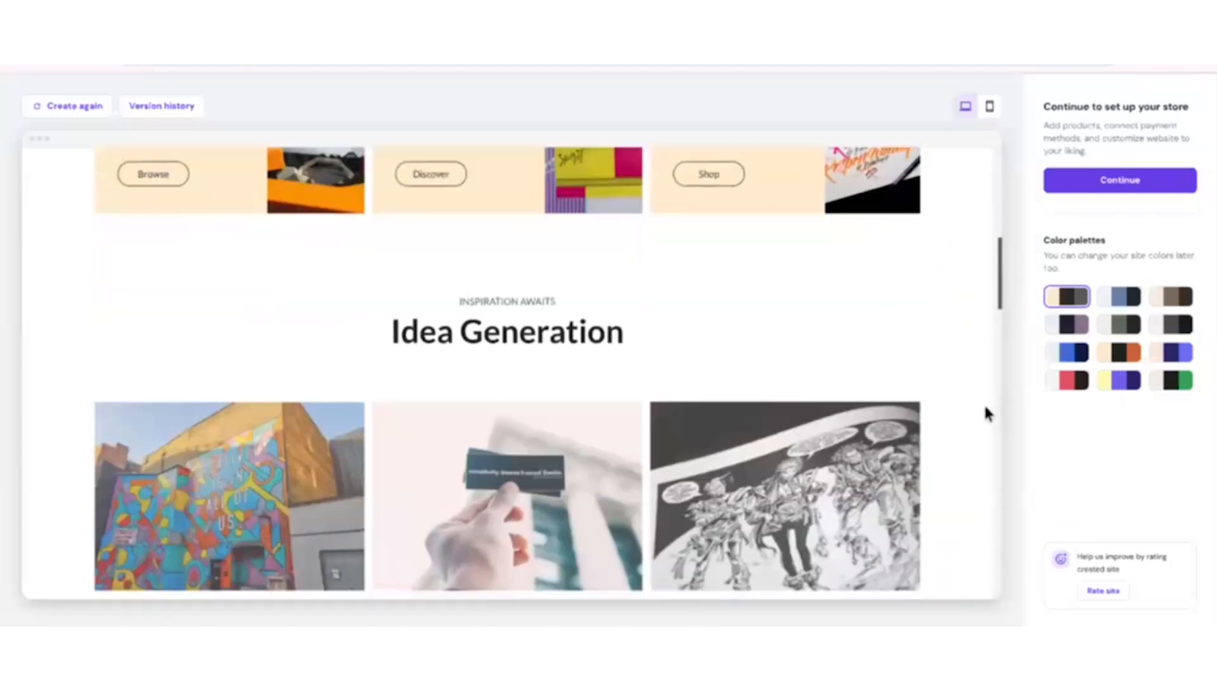
{"action": "scroll", "coordinate": [957, 406], "scroll_direction": "down", "scroll_amount": 8}
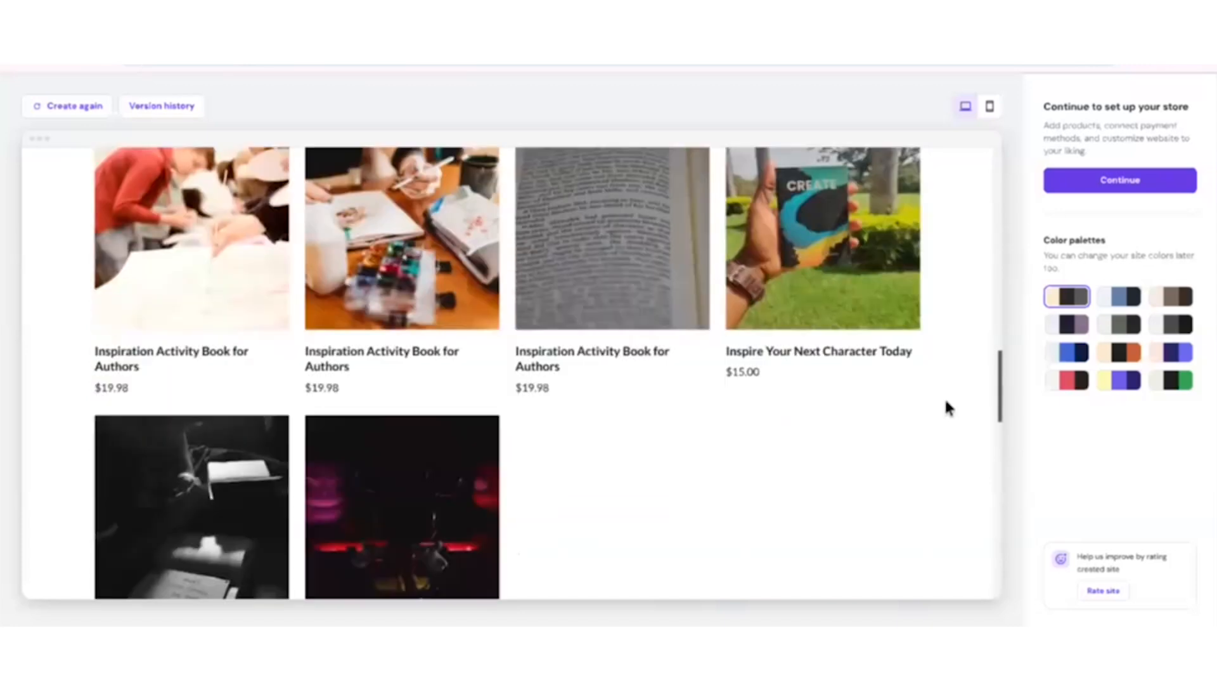
{"action": "scroll", "coordinate": [934, 407], "scroll_direction": "up", "scroll_amount": 11}
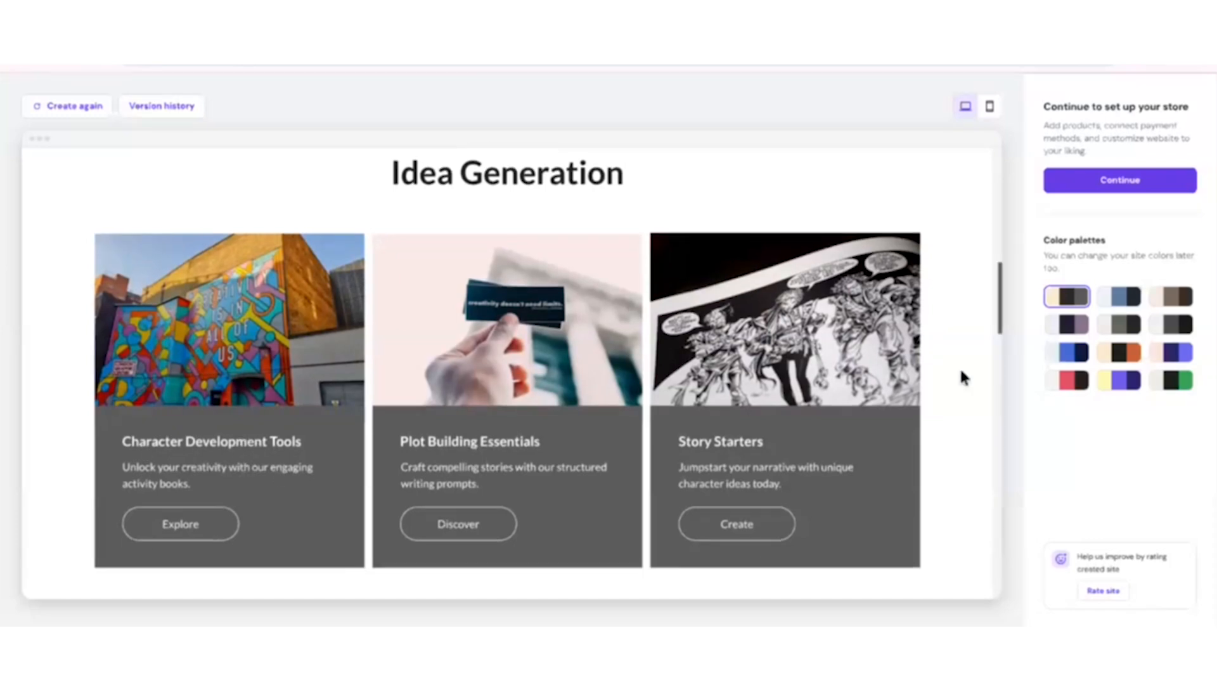
{"action": "scroll", "coordinate": [846, 408], "scroll_direction": "down", "scroll_amount": 10}
{"action": "scroll", "coordinate": [828, 431], "scroll_direction": "down", "scroll_amount": 10}
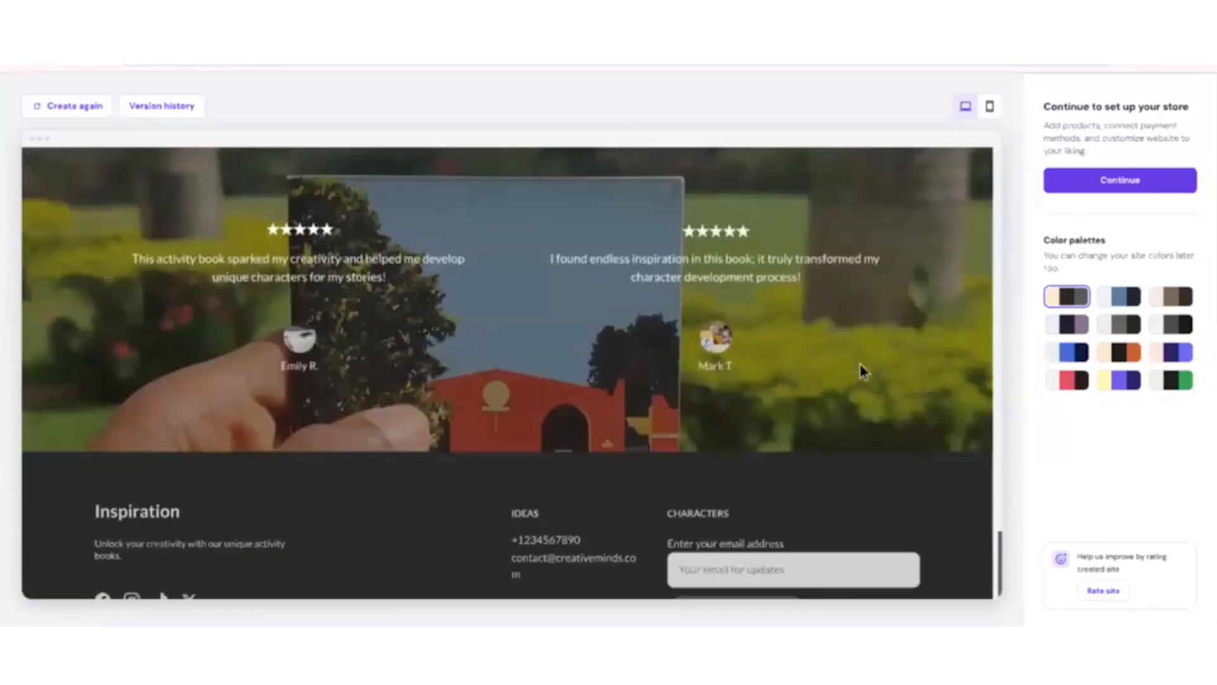
{"action": "scroll", "coordinate": [860, 363], "scroll_direction": "up", "scroll_amount": 20}
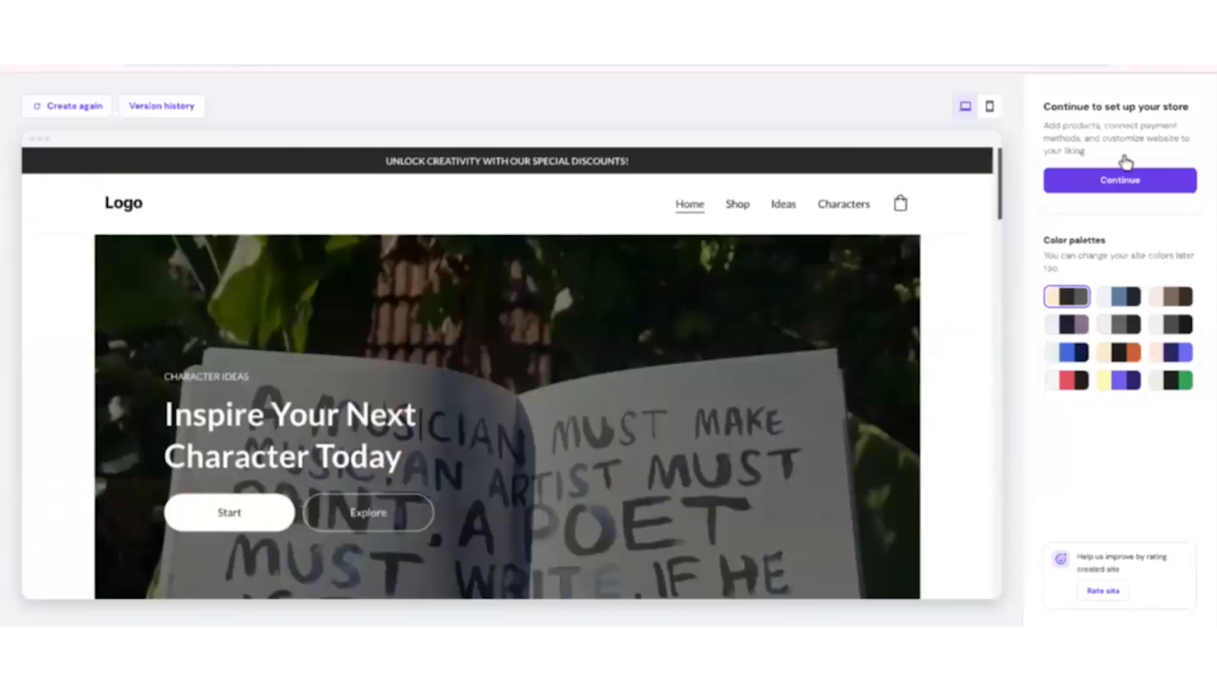
Continue to the store setup and start adding the first product as a digital product.
{"action": "left_click", "coordinate": [1117, 185]}
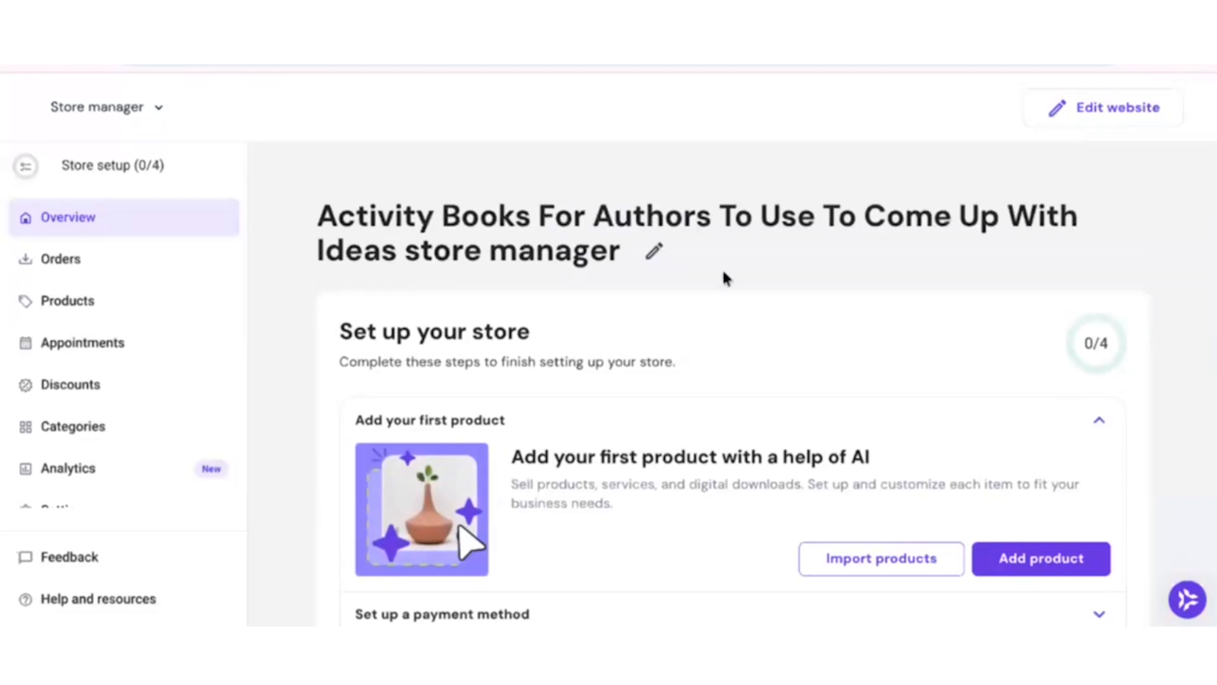
{"action": "scroll", "coordinate": [951, 421], "scroll_direction": "down", "scroll_amount": 3}
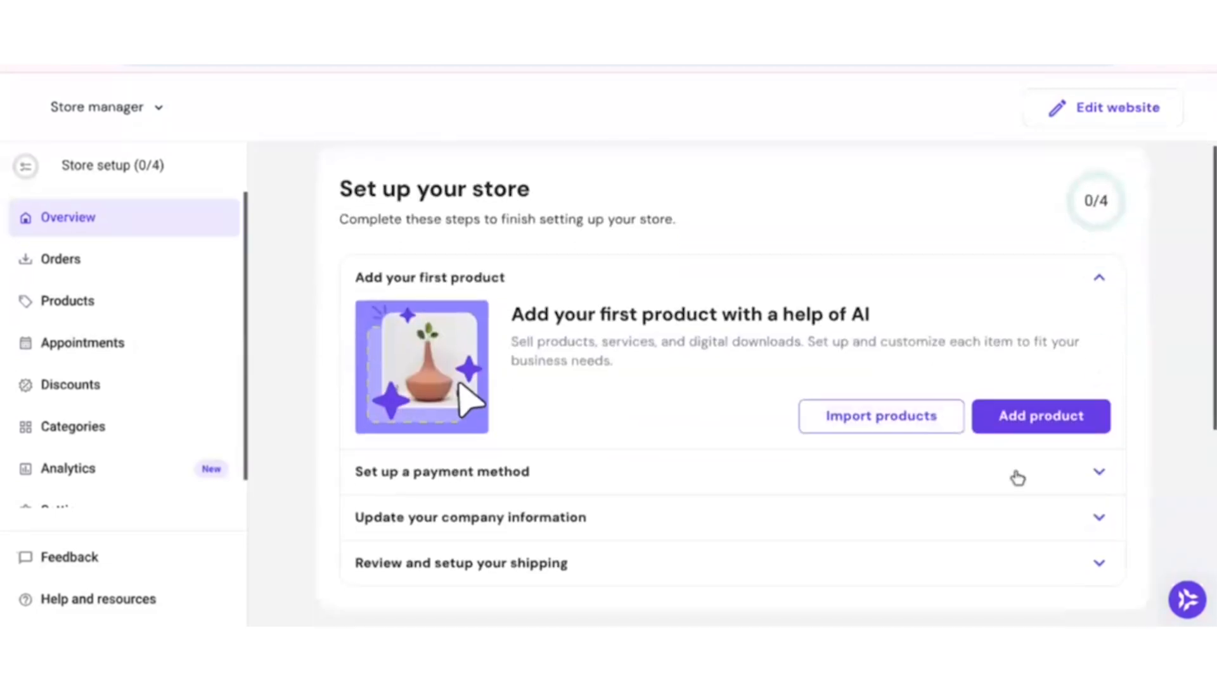
{"action": "left_click", "coordinate": [1068, 432]}
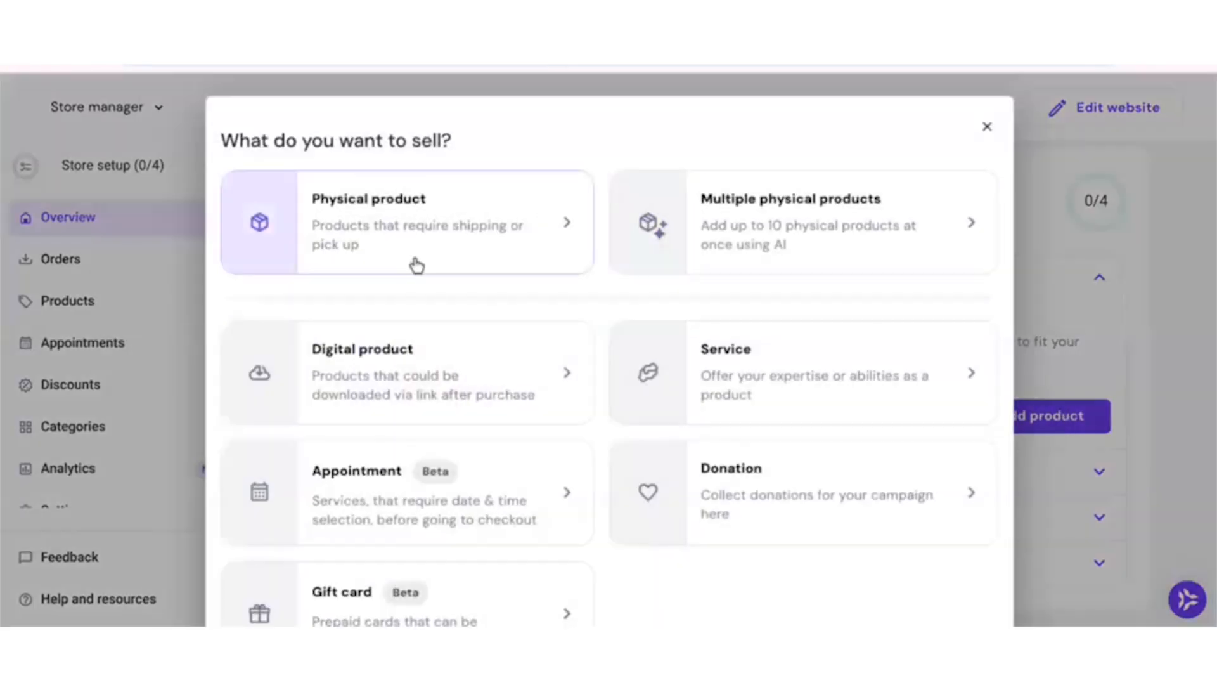
{"action": "left_click", "coordinate": [386, 375]}
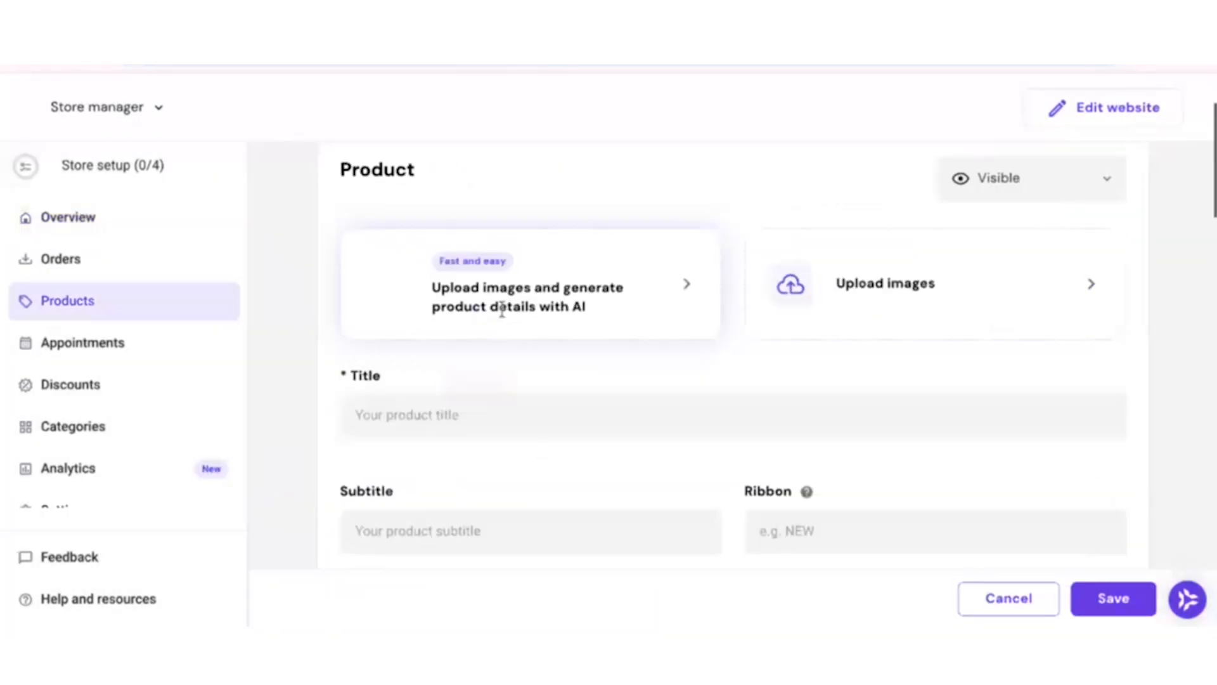
Upload Activity Book - 1.jpg from the Hostinger Demo folder as the product image and generate the product details with AI.
{"action": "left_click", "coordinate": [504, 312]}
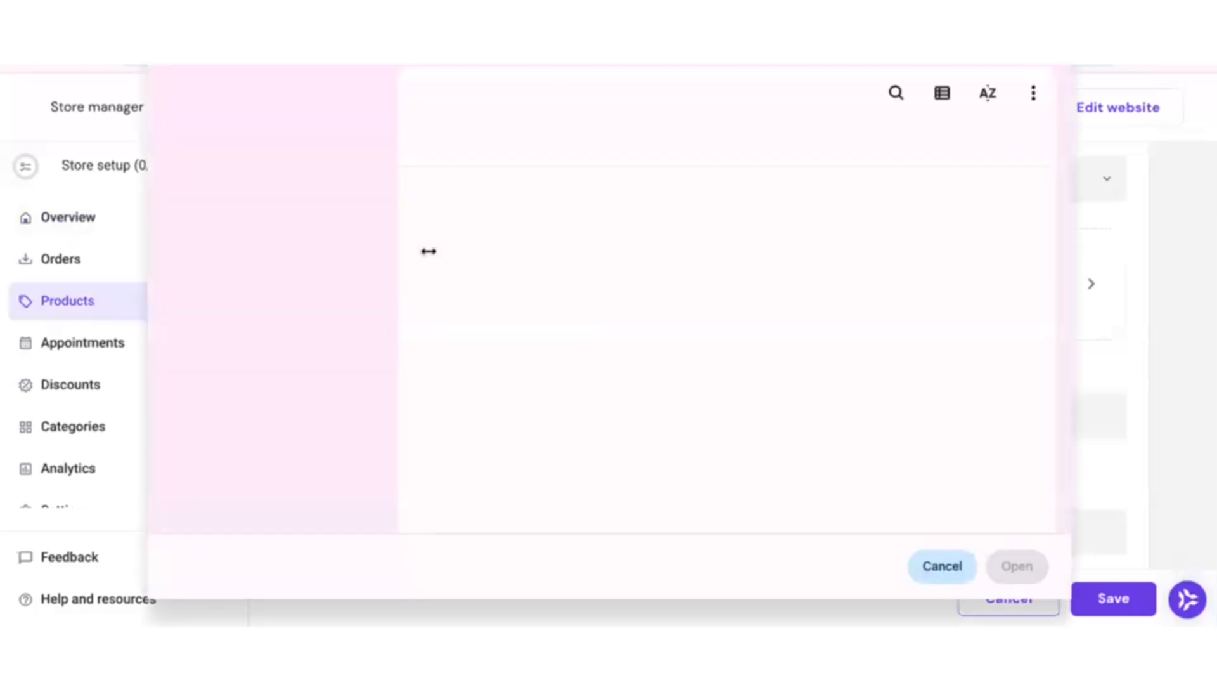
{"action": "left_click", "coordinate": [494, 248]}
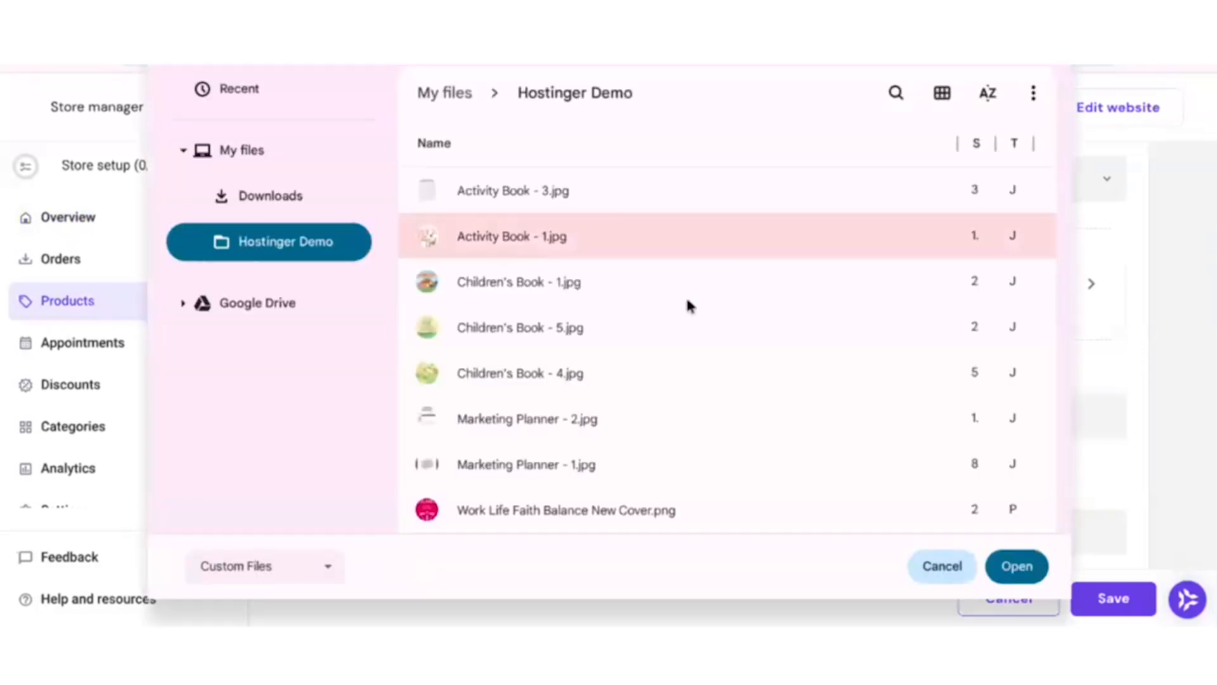
{"action": "left_click", "coordinate": [1023, 571]}
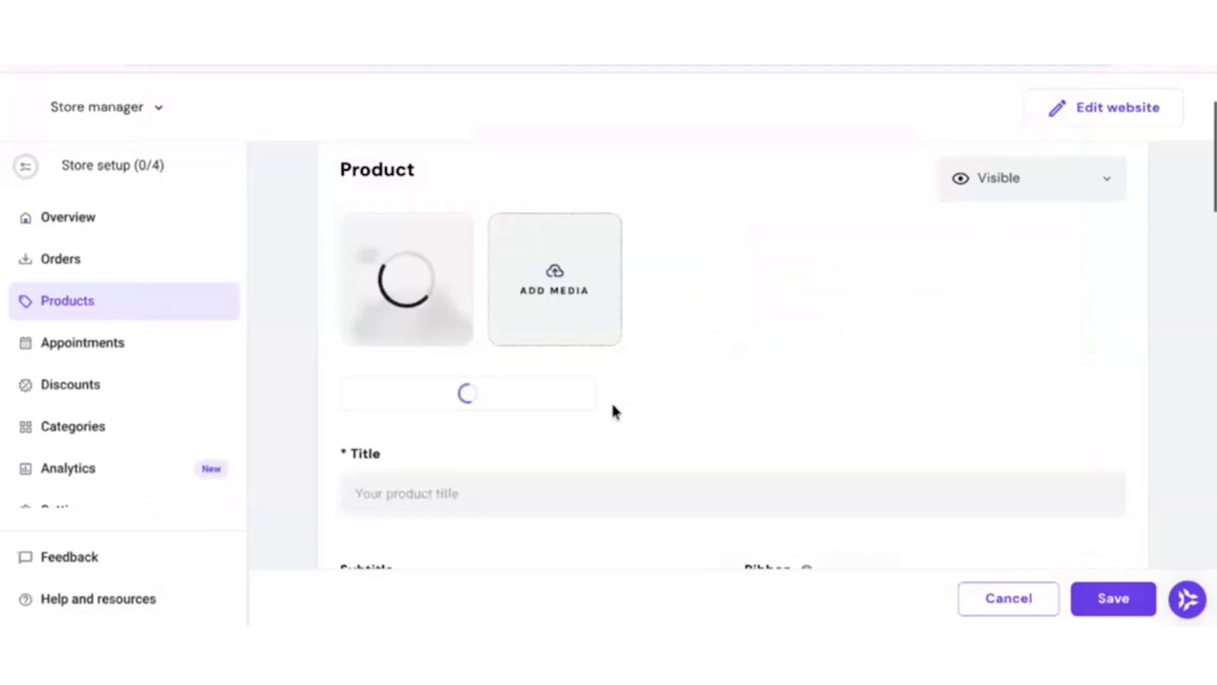
{"action": "left_click", "coordinate": [397, 392]}
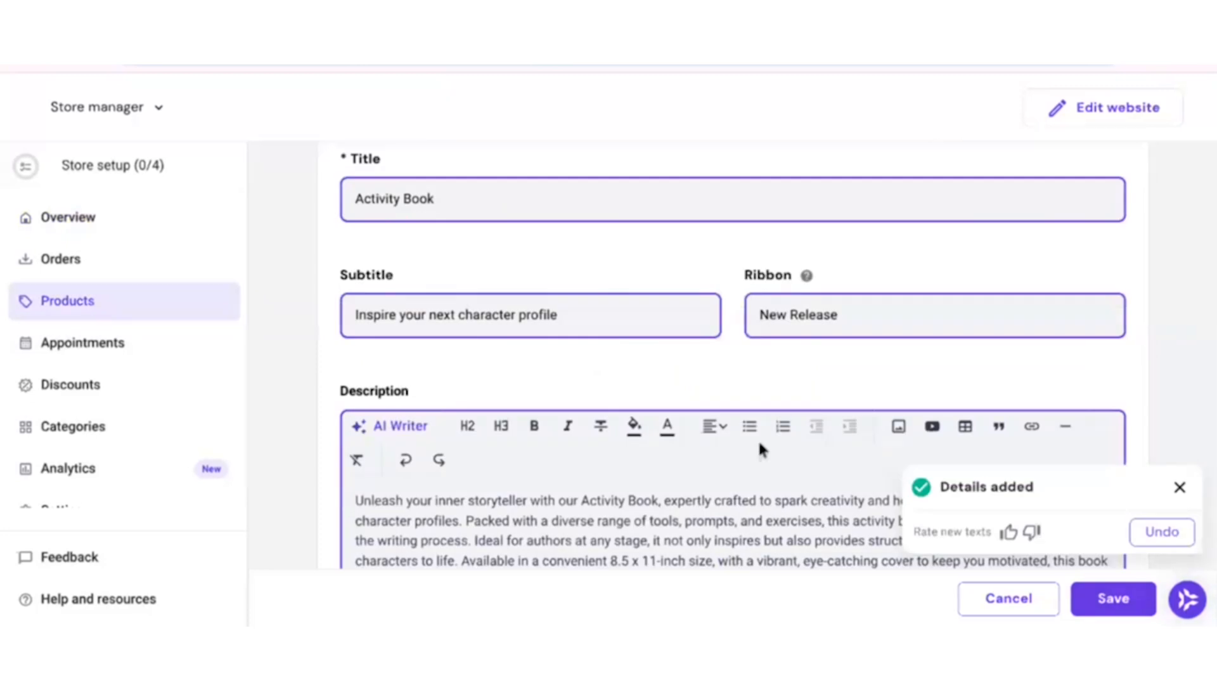
Review the generated product details and add Activity Book - 3.jpg as a second product image.
{"action": "scroll", "coordinate": [695, 385], "scroll_direction": "down", "scroll_amount": 3}
{"action": "scroll", "coordinate": [647, 451], "scroll_direction": "up", "scroll_amount": 3}
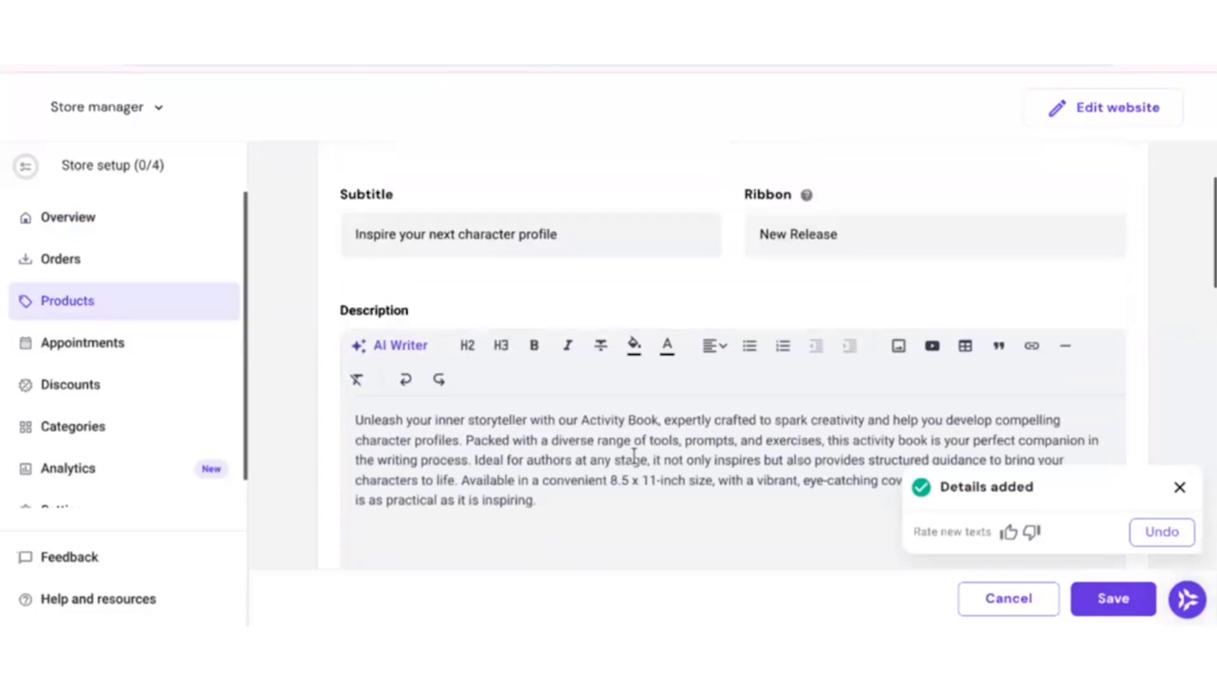
{"action": "scroll", "coordinate": [674, 475], "scroll_direction": "up", "scroll_amount": 4}
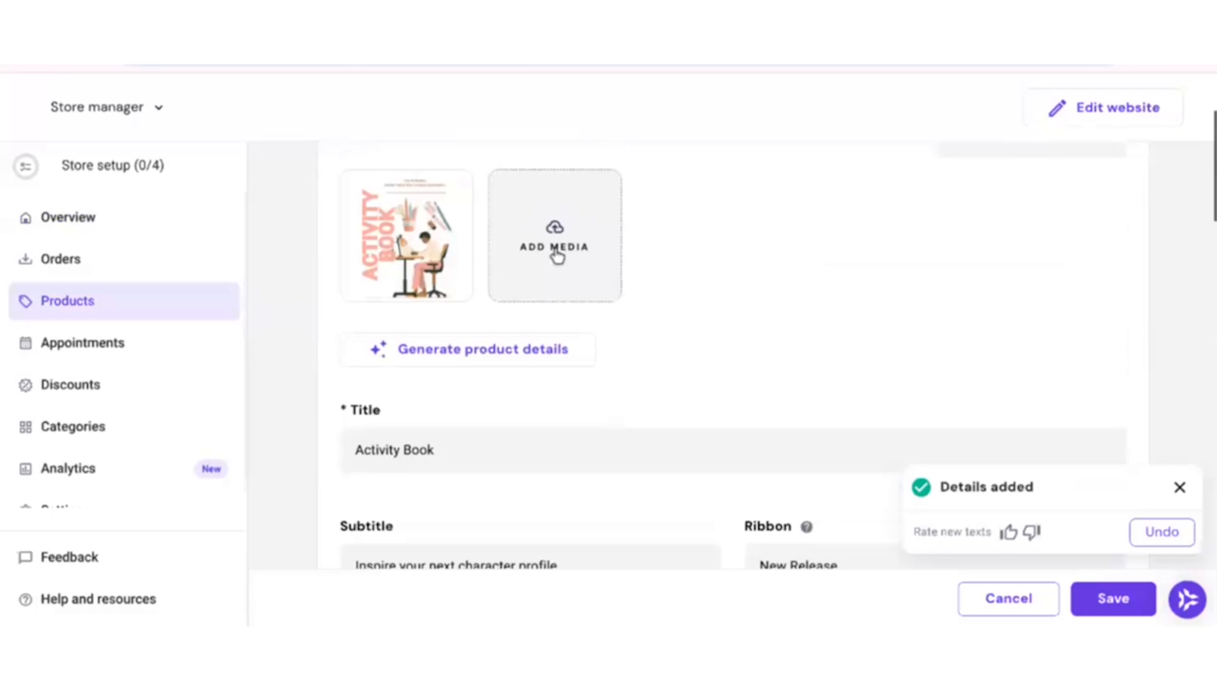
{"action": "left_click", "coordinate": [556, 250]}
{"action": "left_click", "coordinate": [498, 322]}
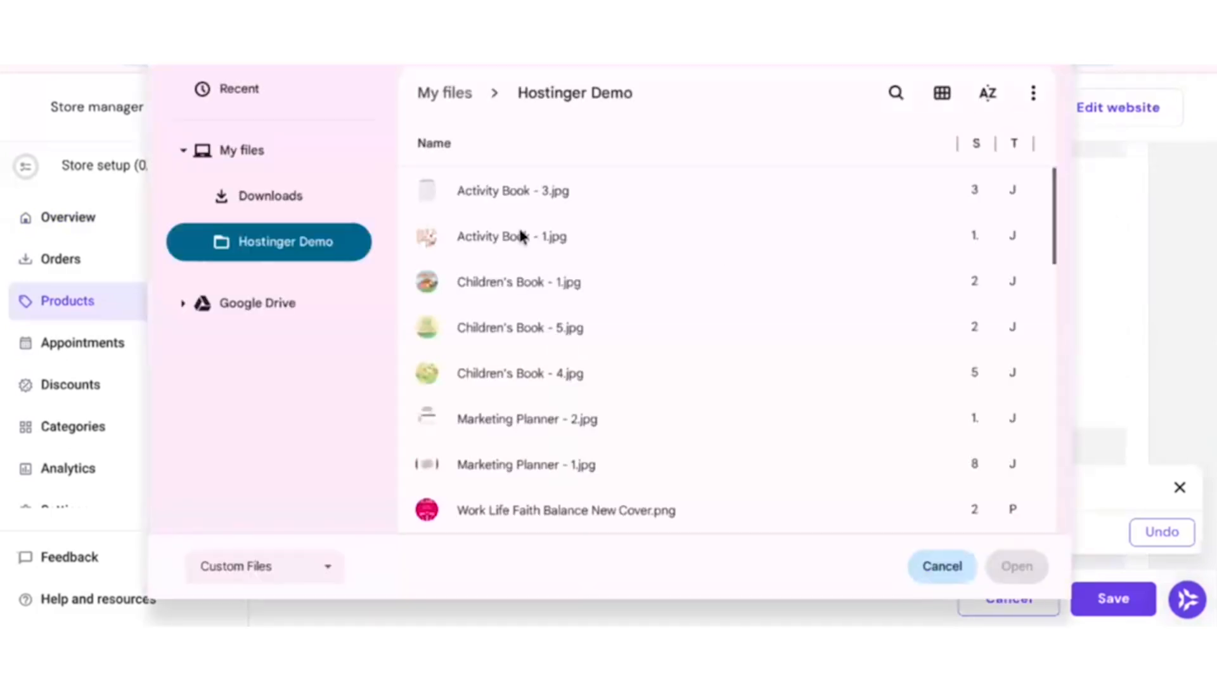
{"action": "left_click", "coordinate": [511, 190]}
{"action": "left_click", "coordinate": [1016, 564]}
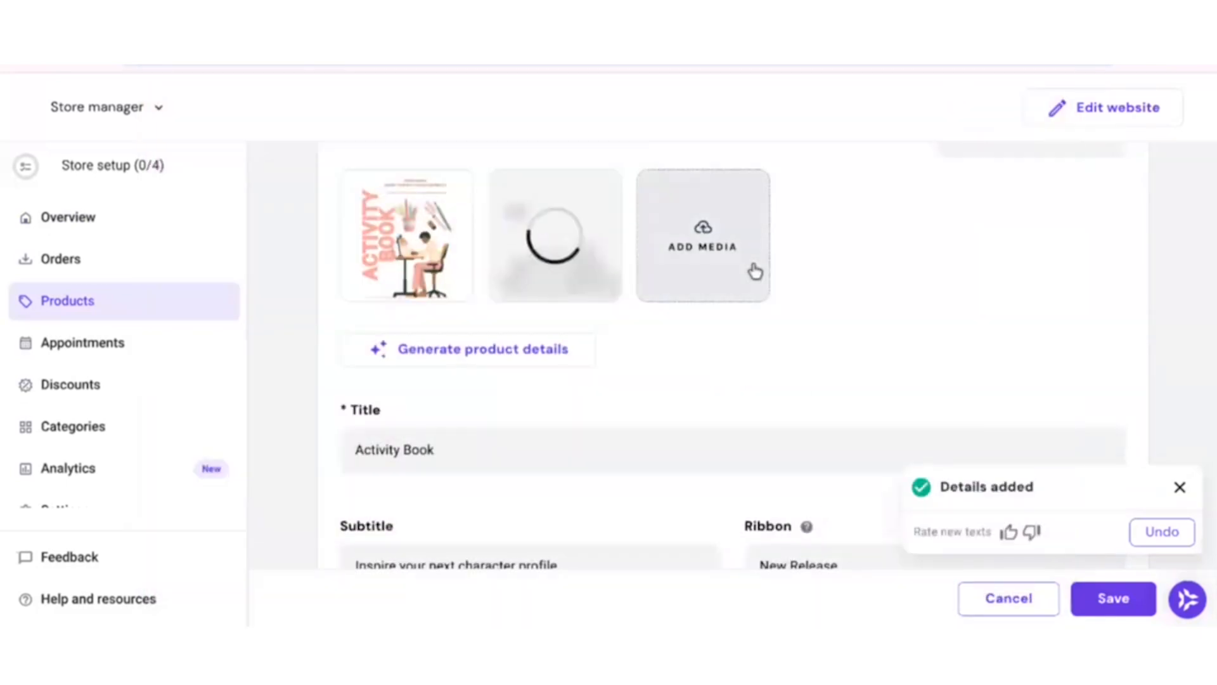
{"action": "scroll", "coordinate": [774, 385], "scroll_direction": "down", "scroll_amount": 10}
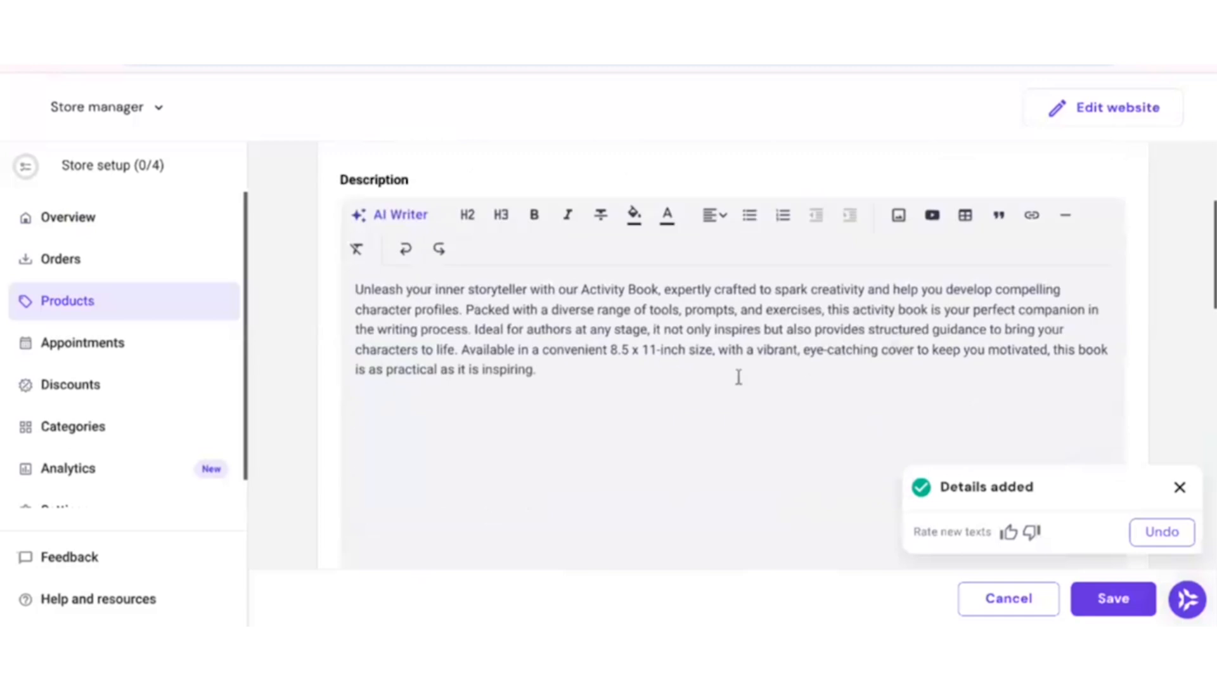
Upload Activity Book - 1.jpg from the Hostinger Demo folder as the product's downloadable digital file.
{"action": "scroll", "coordinate": [697, 361], "scroll_direction": "down", "scroll_amount": 4}
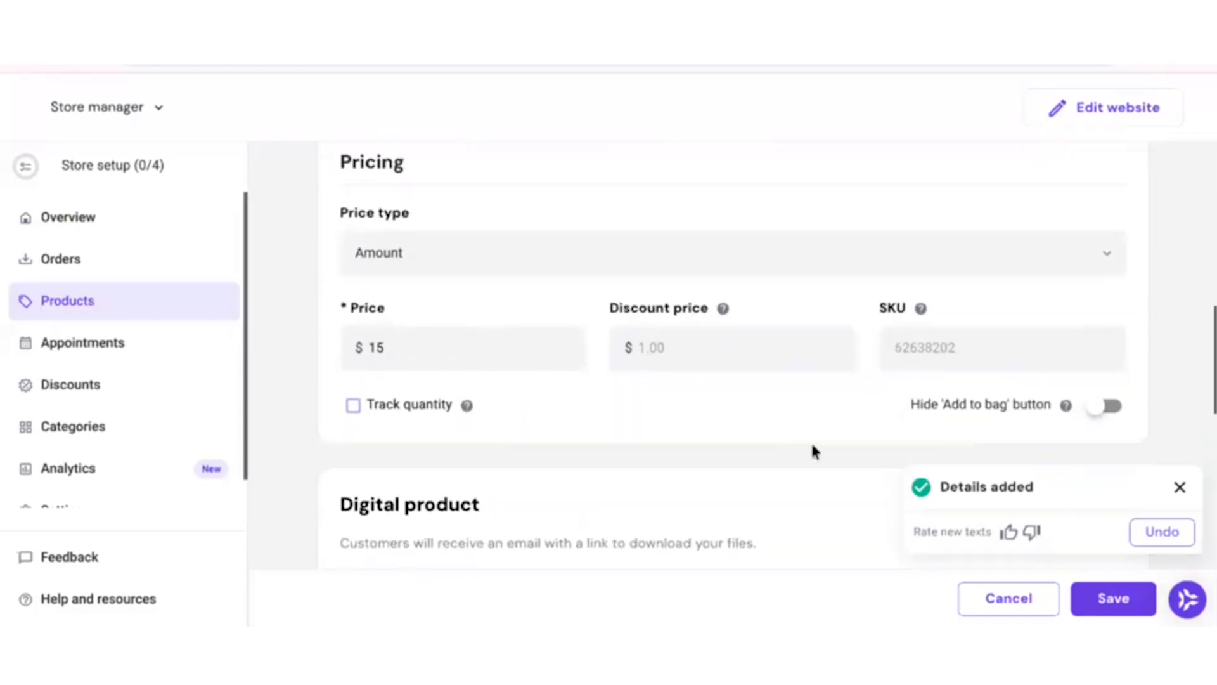
{"action": "scroll", "coordinate": [849, 448], "scroll_direction": "down", "scroll_amount": 5}
{"action": "left_click", "coordinate": [737, 336]}
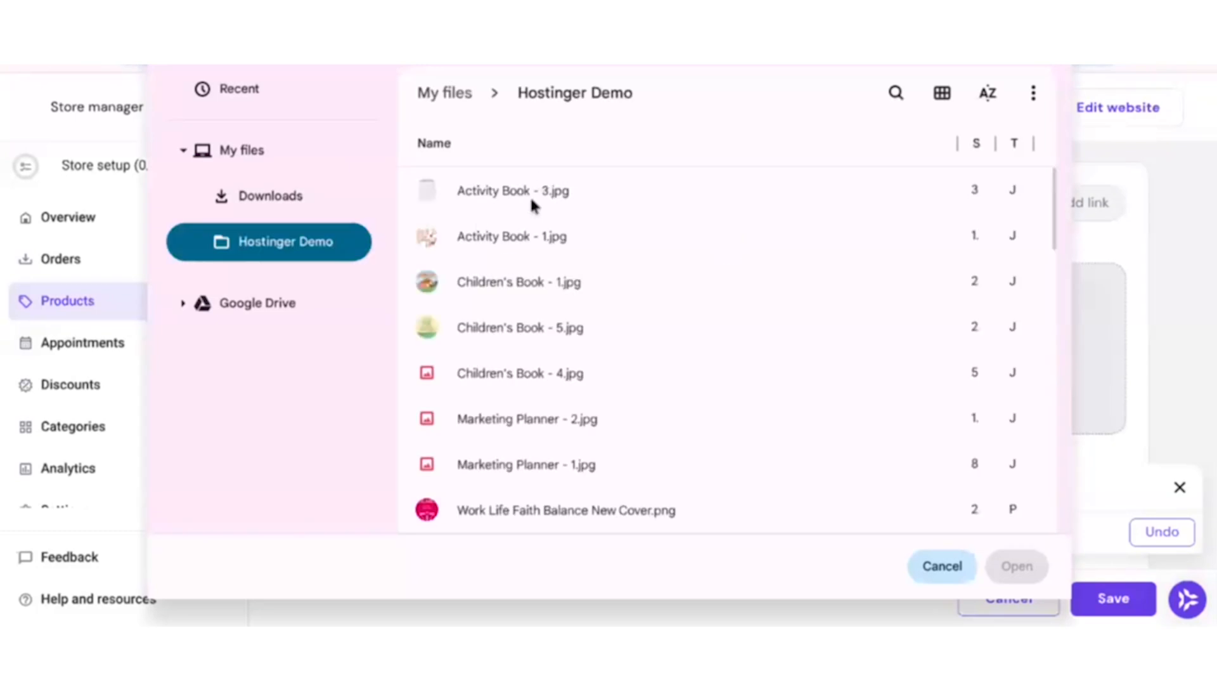
{"action": "left_click", "coordinate": [544, 236]}
{"action": "left_click", "coordinate": [1008, 566]}
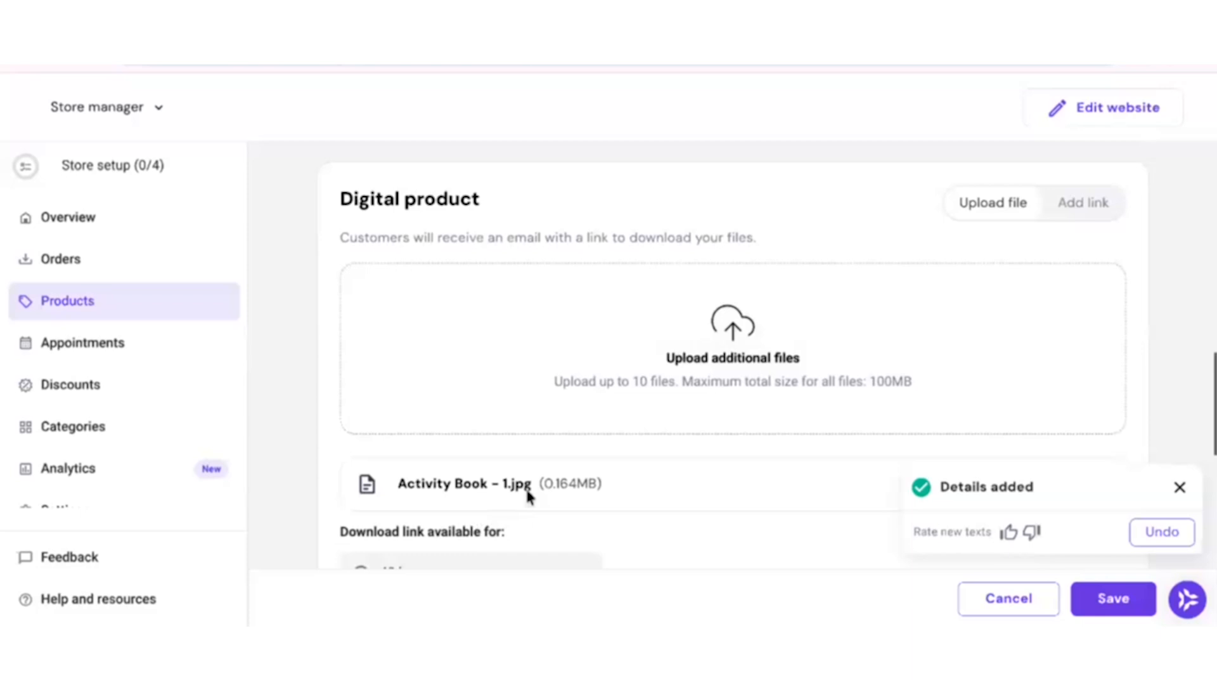
Make the product's download link available for 30 days and save the product.
{"action": "scroll", "coordinate": [786, 424], "scroll_direction": "down", "scroll_amount": 5}
{"action": "left_click", "coordinate": [468, 233]}
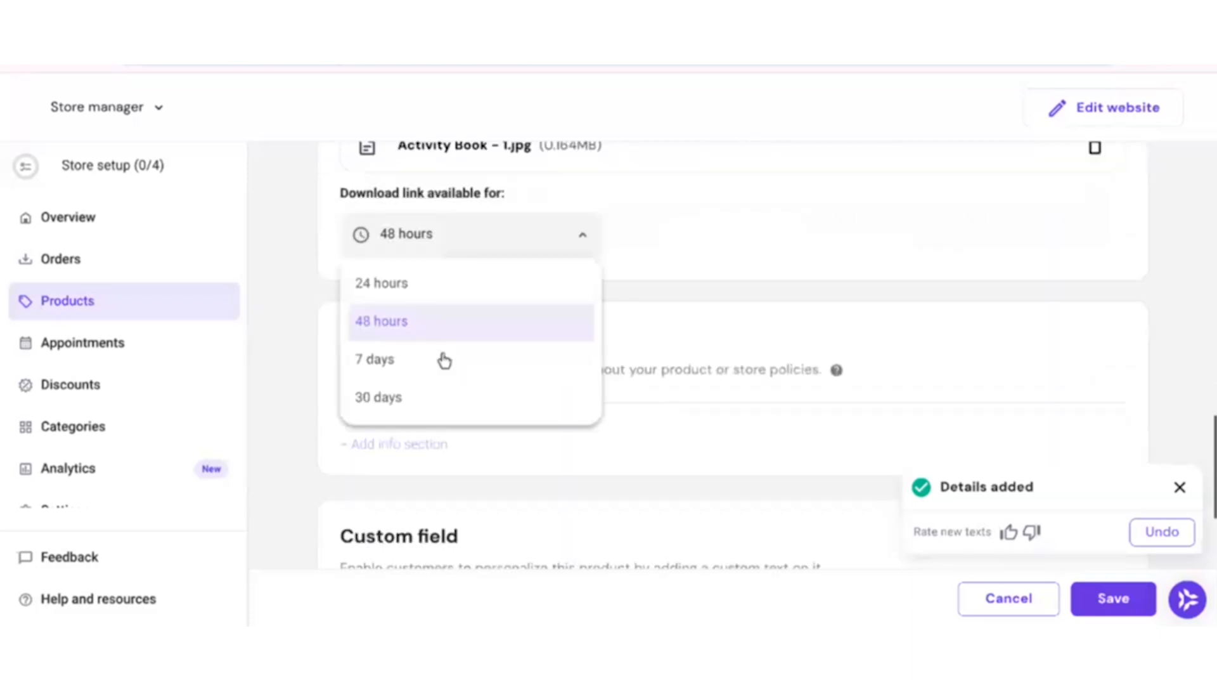
{"action": "left_click", "coordinate": [434, 411]}
{"action": "scroll", "coordinate": [783, 419], "scroll_direction": "down", "scroll_amount": 4}
{"action": "scroll", "coordinate": [786, 443], "scroll_direction": "up", "scroll_amount": 15}
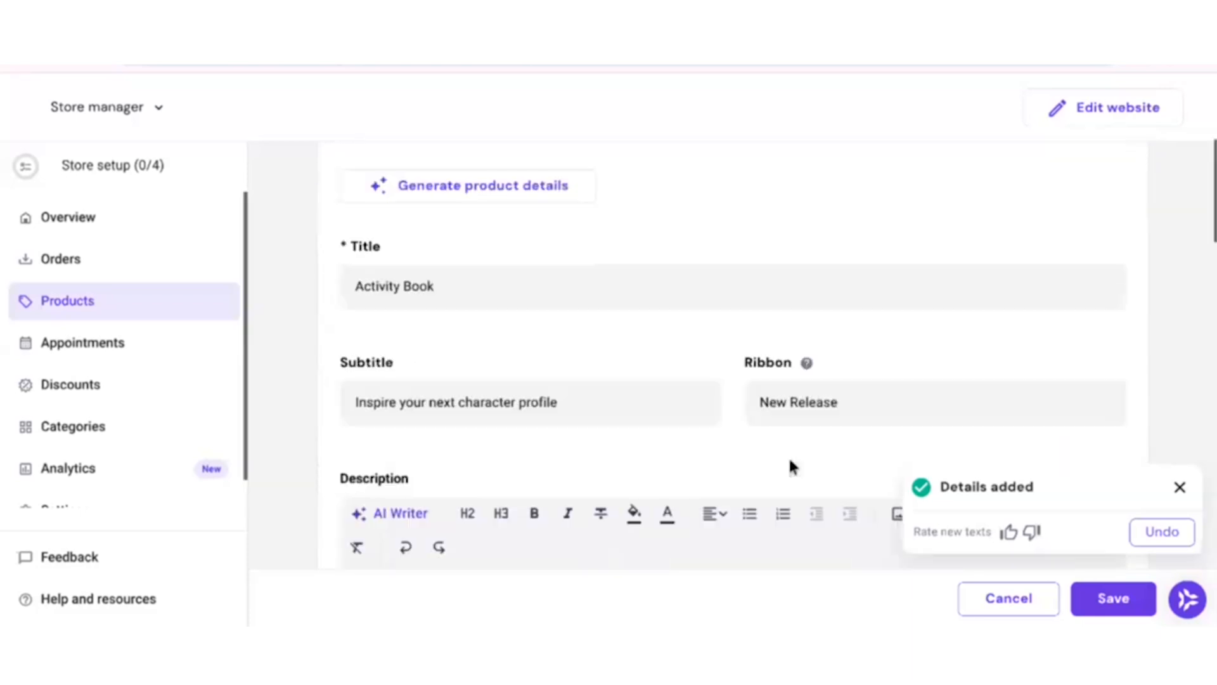
{"action": "scroll", "coordinate": [791, 444], "scroll_direction": "up", "scroll_amount": 5}
{"action": "left_click", "coordinate": [1146, 610]}
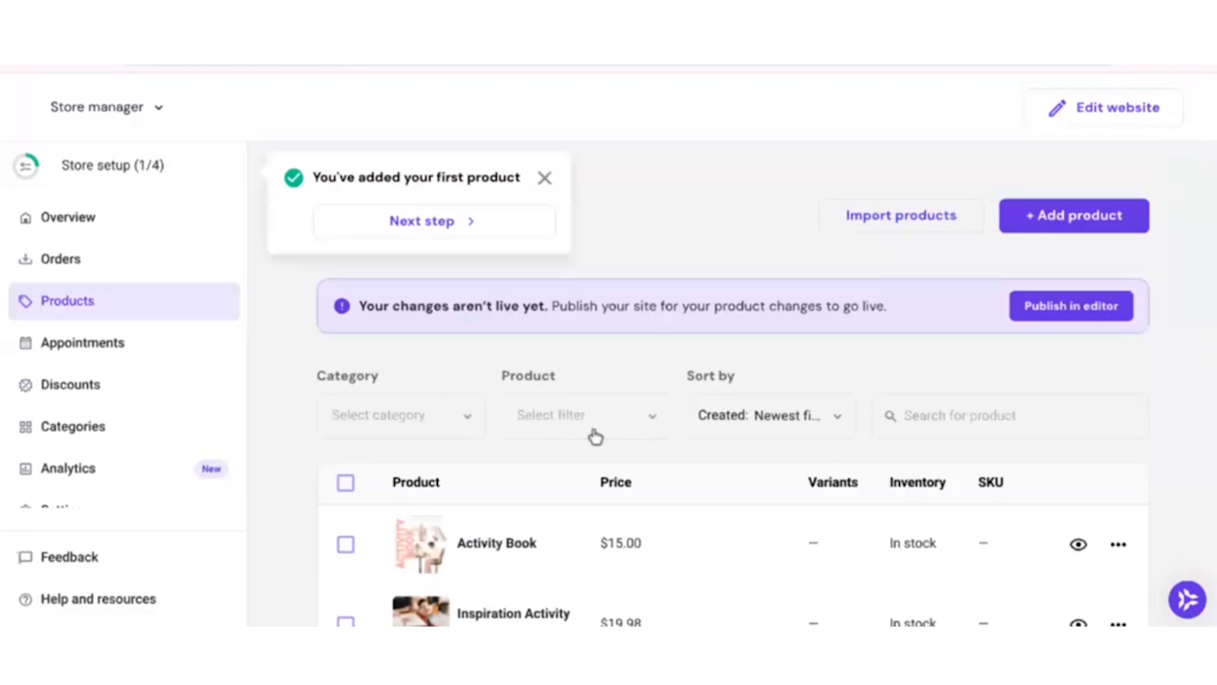
Delete all the Inspiration Activity Book for Authors products and Inspire Your Next Character Today from the product list.
{"action": "scroll", "coordinate": [593, 424], "scroll_direction": "down", "scroll_amount": 4}
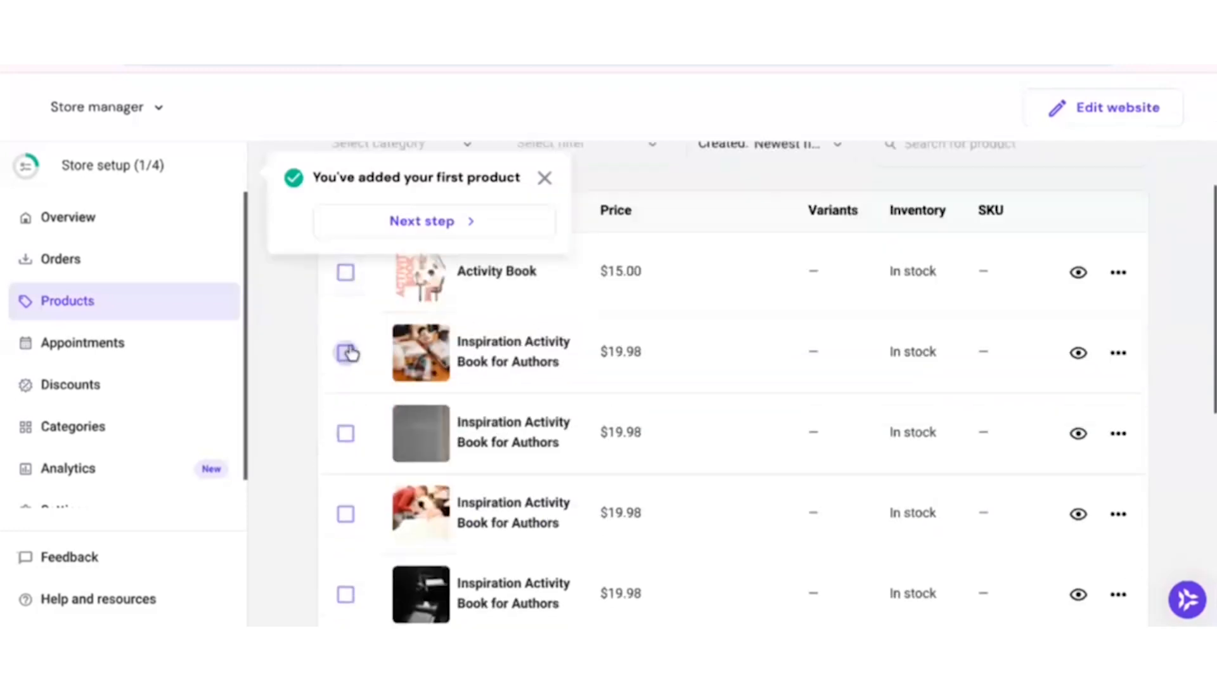
{"action": "left_click", "coordinate": [347, 353]}
{"action": "left_click", "coordinate": [346, 434]}
{"action": "scroll", "coordinate": [348, 456], "scroll_direction": "down", "scroll_amount": 1}
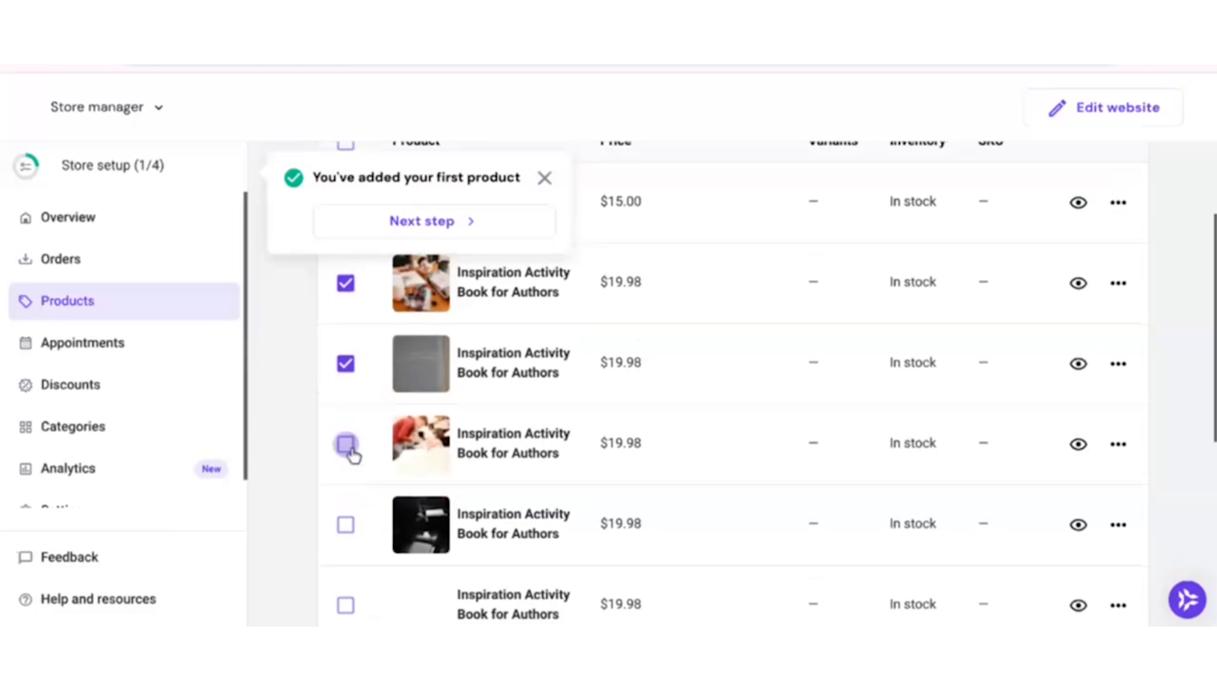
{"action": "left_click", "coordinate": [347, 444]}
{"action": "left_click", "coordinate": [347, 524]}
{"action": "scroll", "coordinate": [353, 532], "scroll_direction": "down", "scroll_amount": 3}
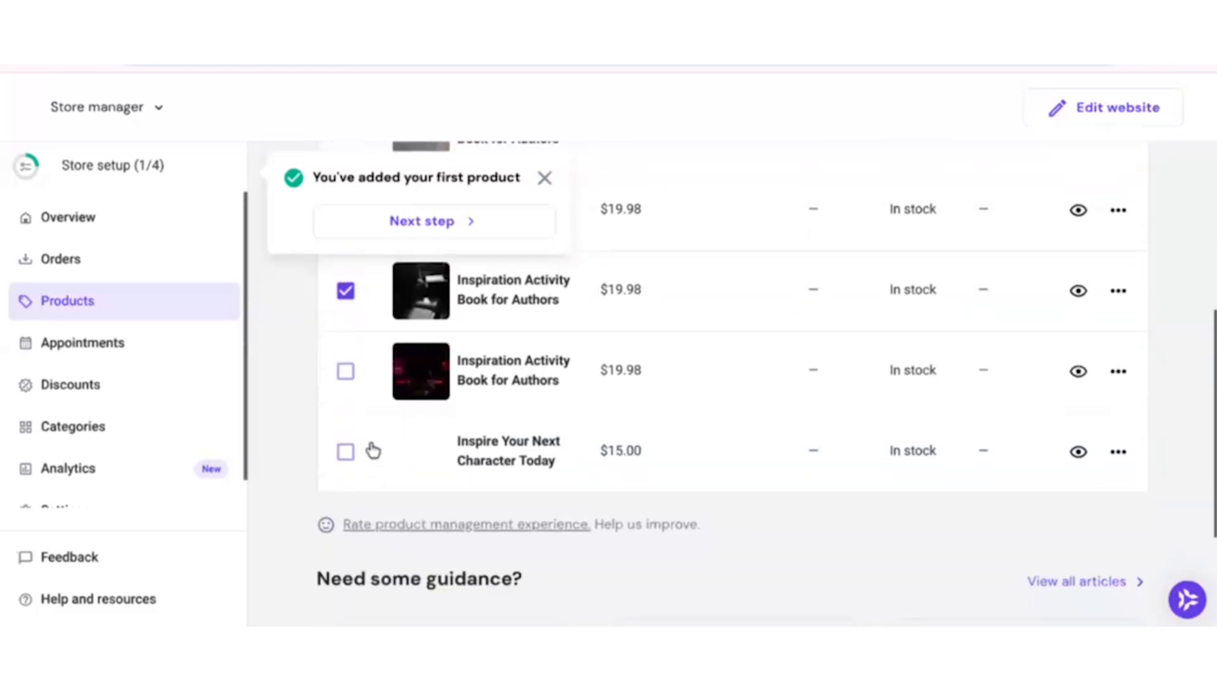
{"action": "left_click", "coordinate": [346, 371]}
{"action": "left_click", "coordinate": [346, 451]}
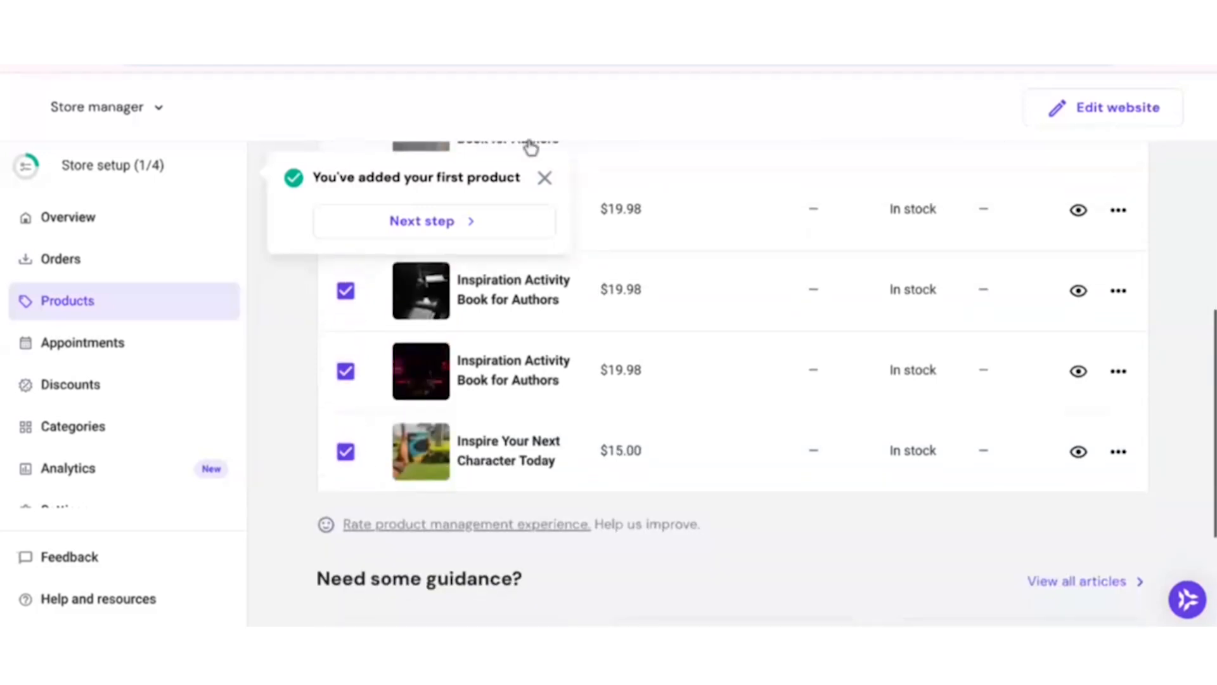
{"action": "left_click", "coordinate": [545, 178]}
{"action": "scroll", "coordinate": [786, 349], "scroll_direction": "up", "scroll_amount": 5}
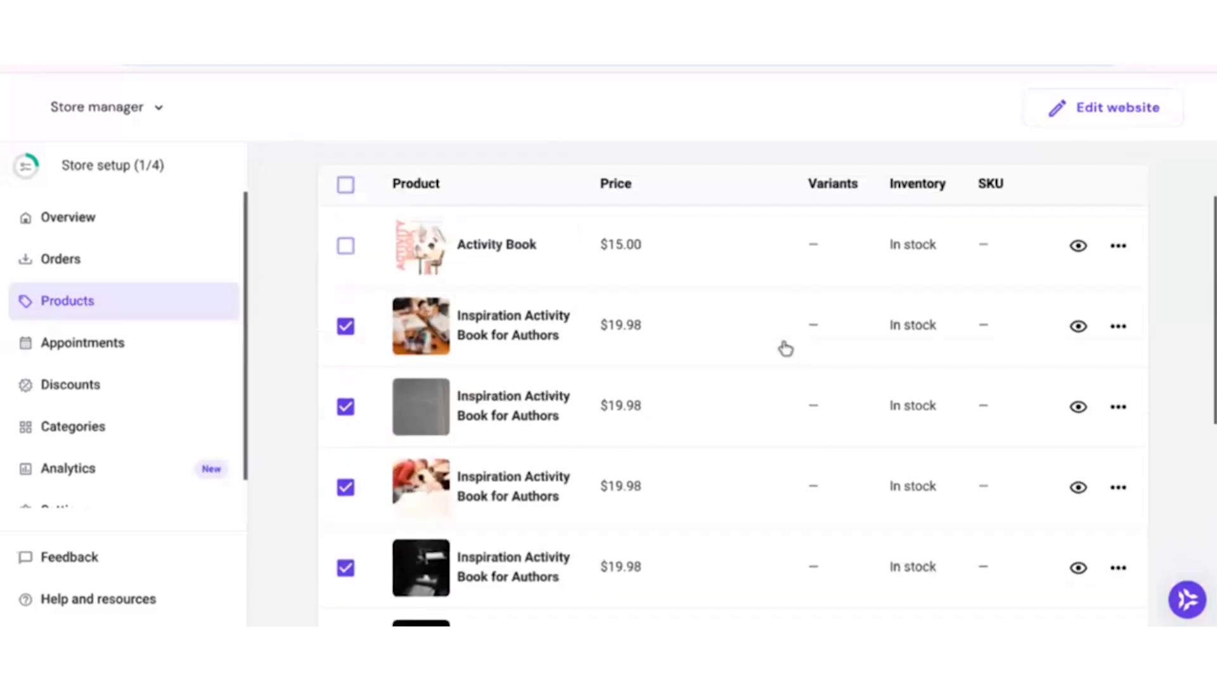
{"action": "scroll", "coordinate": [985, 412], "scroll_direction": "down", "scroll_amount": 8}
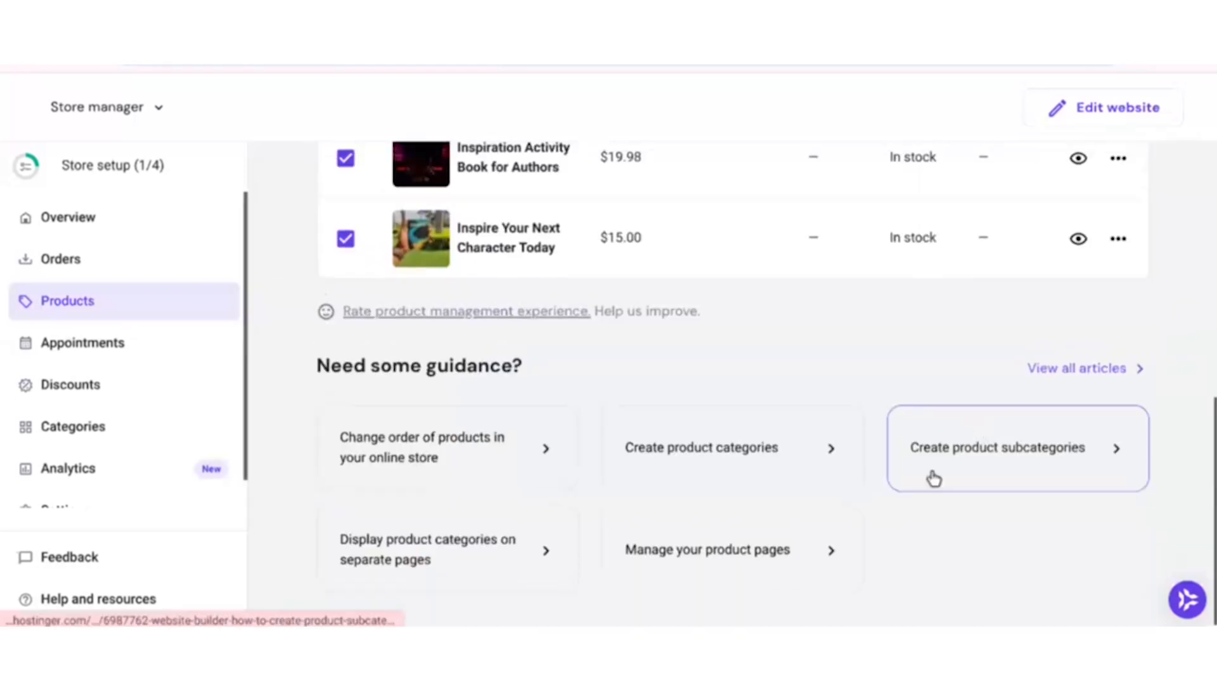
{"action": "scroll", "coordinate": [933, 479], "scroll_direction": "up", "scroll_amount": 8}
{"action": "left_click", "coordinate": [457, 417]}
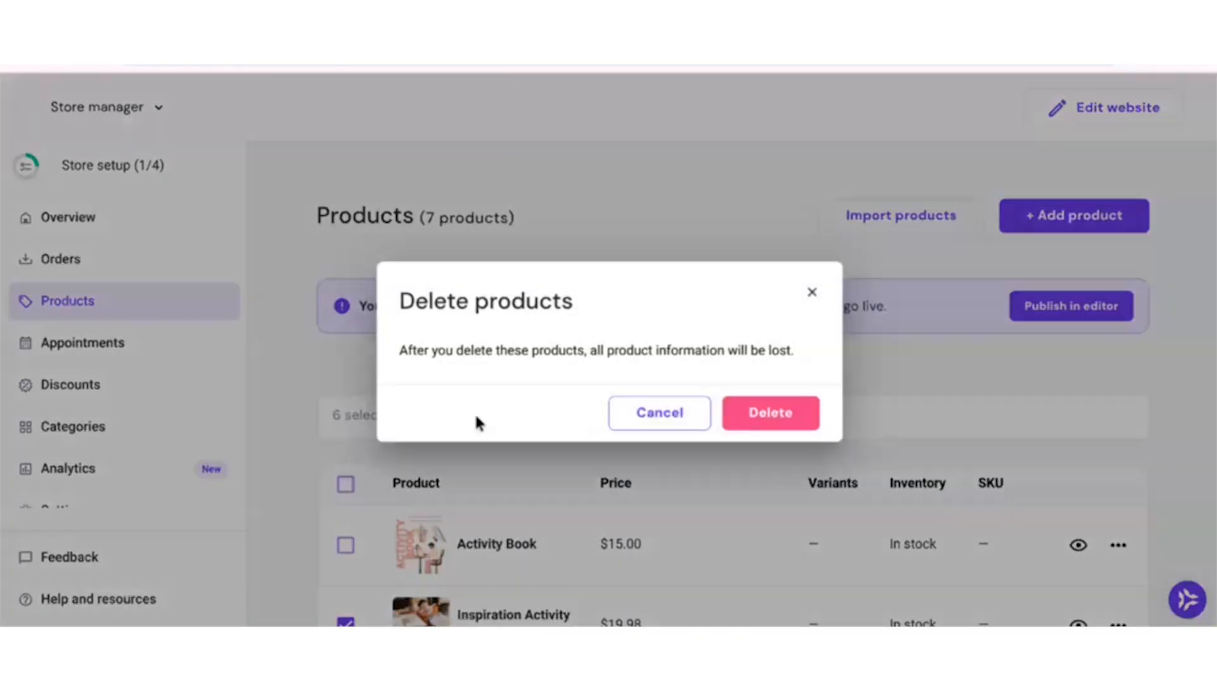
{"action": "left_click", "coordinate": [770, 413]}
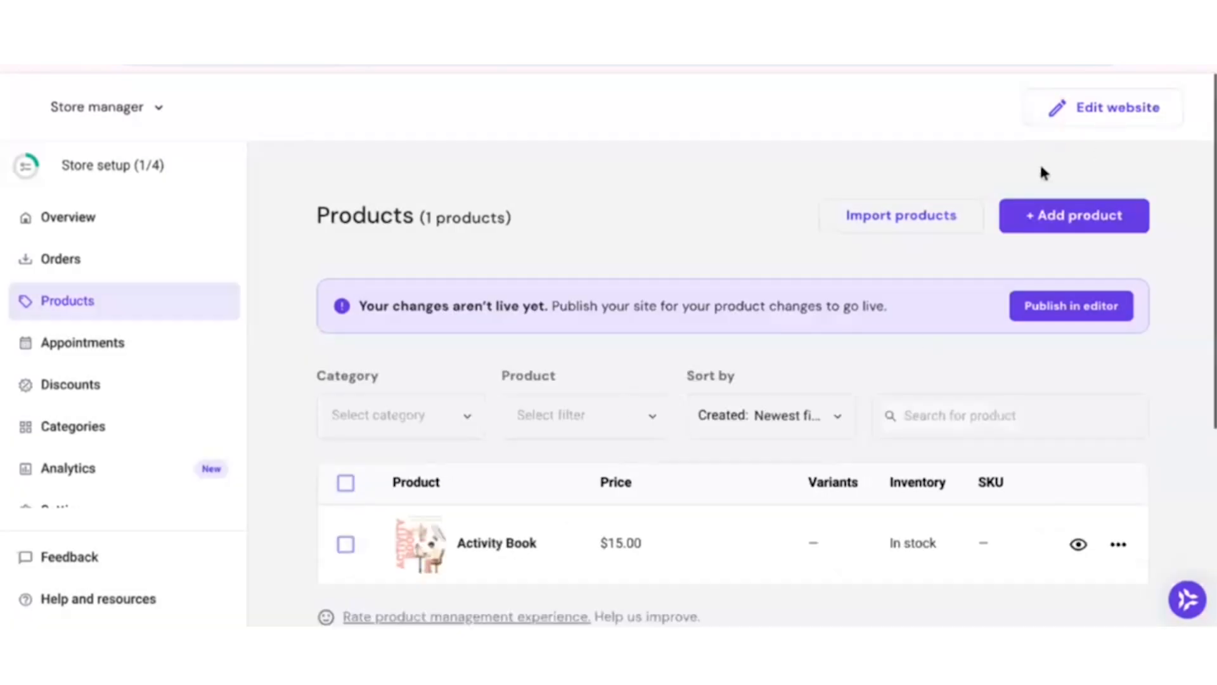
Open the website editor and add a Single product online store section between the hero and Idea Generation sections.
{"action": "left_click", "coordinate": [1116, 122]}
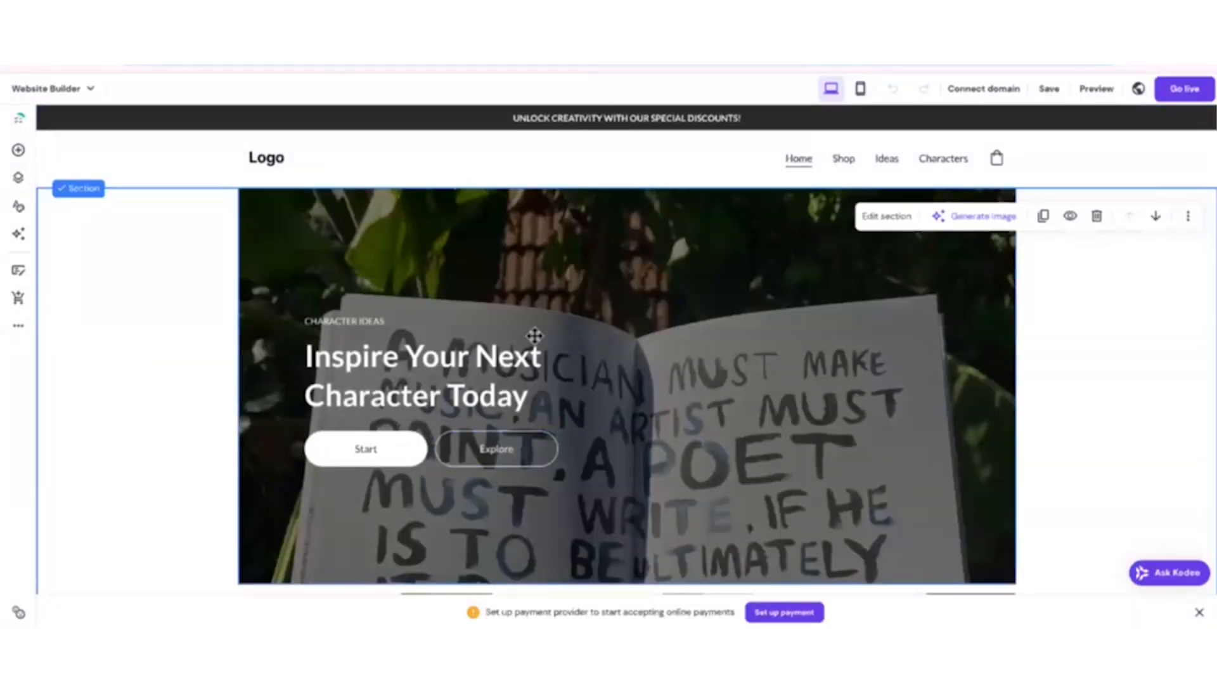
{"action": "scroll", "coordinate": [707, 267], "scroll_direction": "down", "scroll_amount": 15}
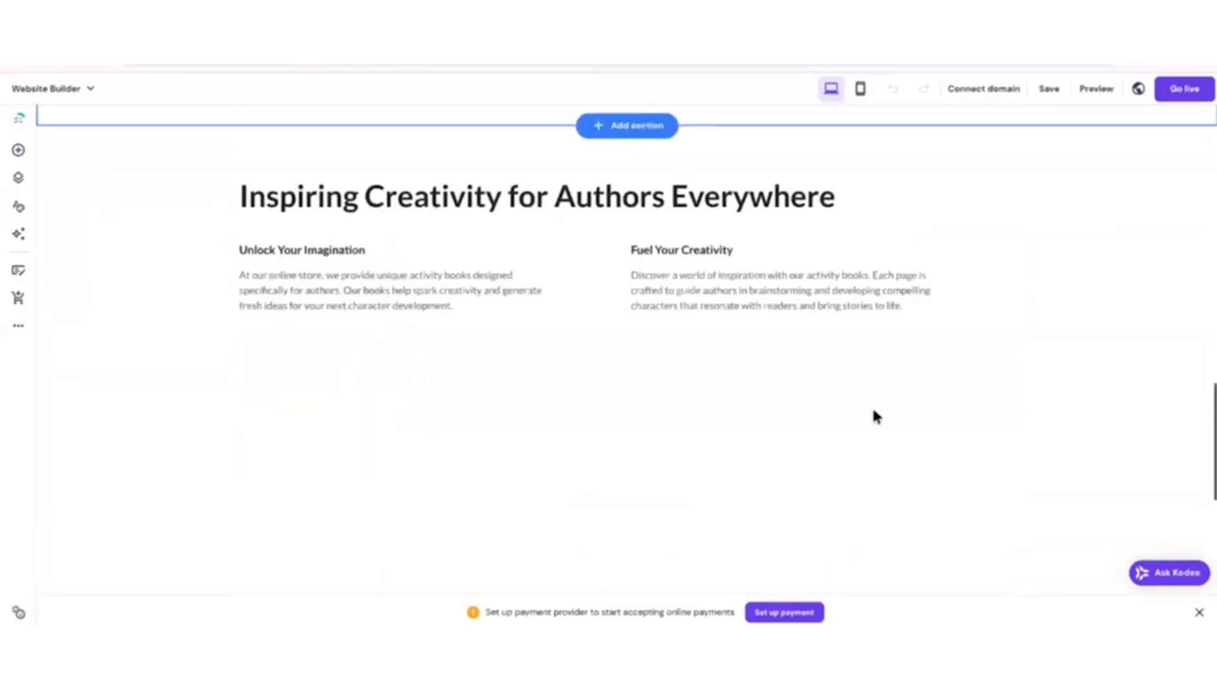
{"action": "scroll", "coordinate": [779, 397], "scroll_direction": "down", "scroll_amount": 12}
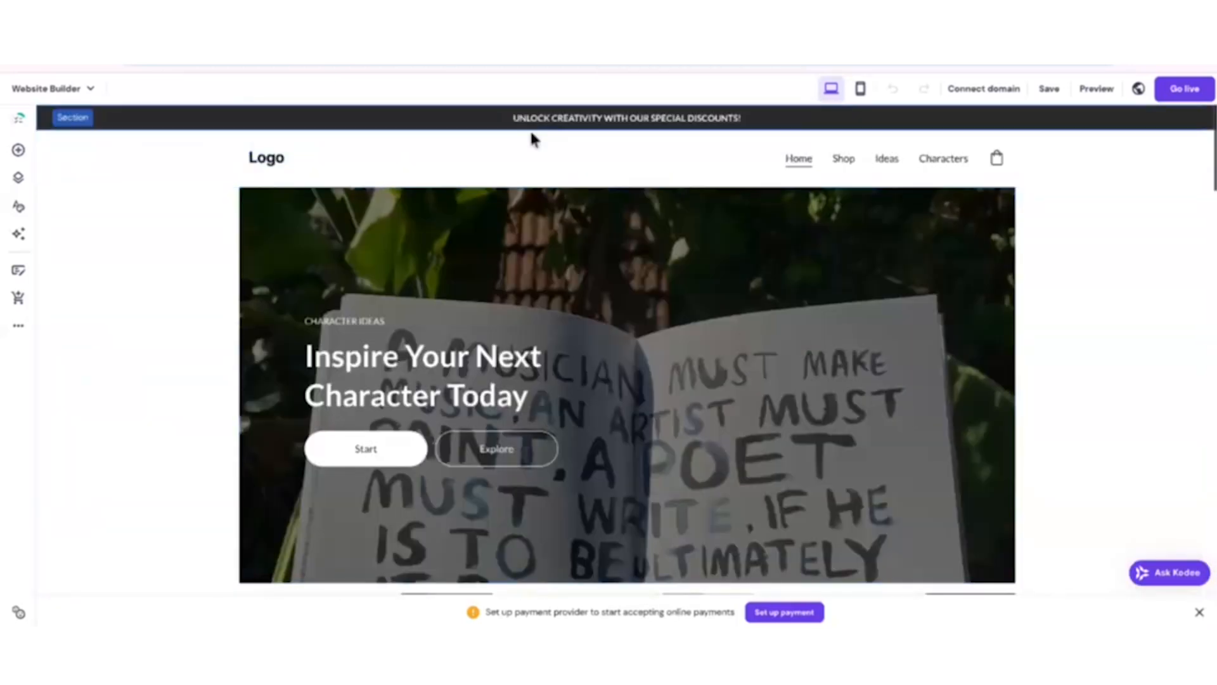
{"action": "scroll", "coordinate": [625, 342], "scroll_direction": "down", "scroll_amount": 5}
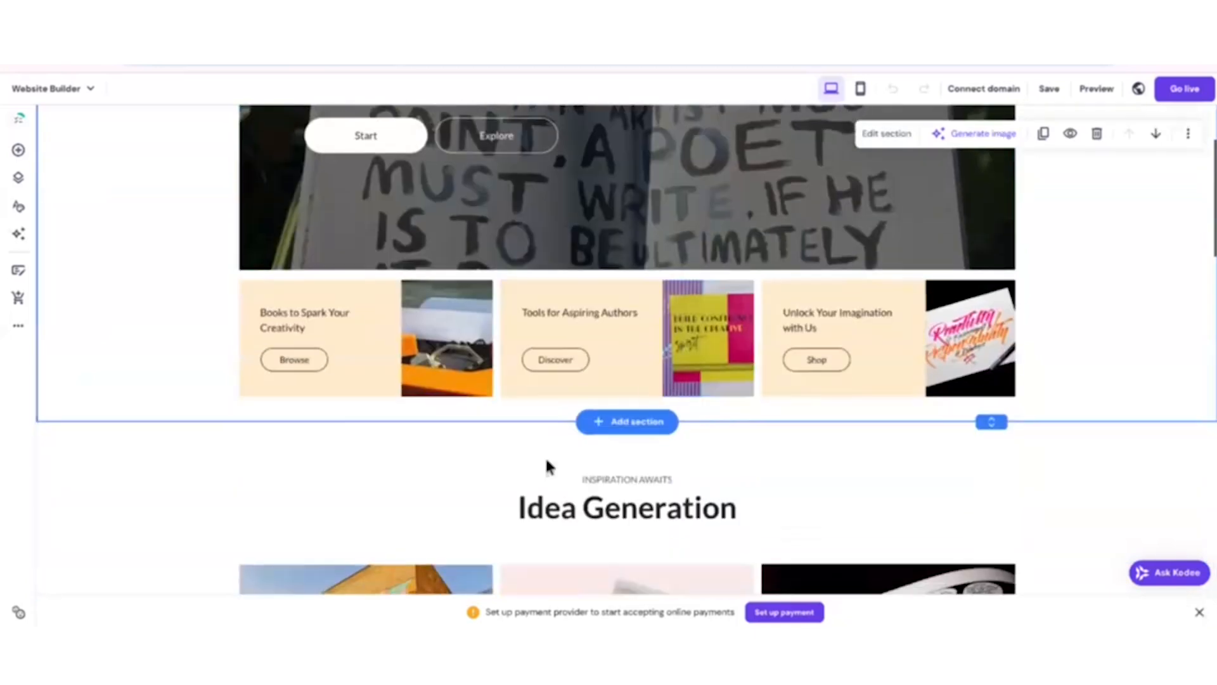
{"action": "left_click", "coordinate": [627, 428]}
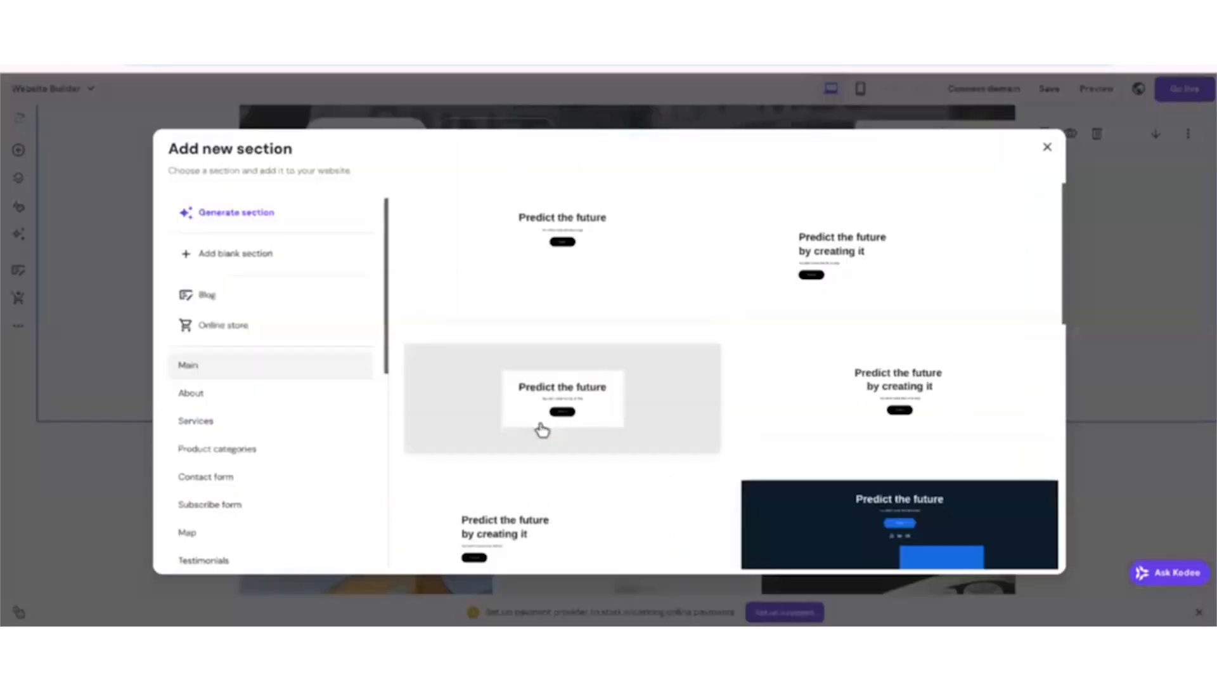
{"action": "left_click", "coordinate": [231, 329]}
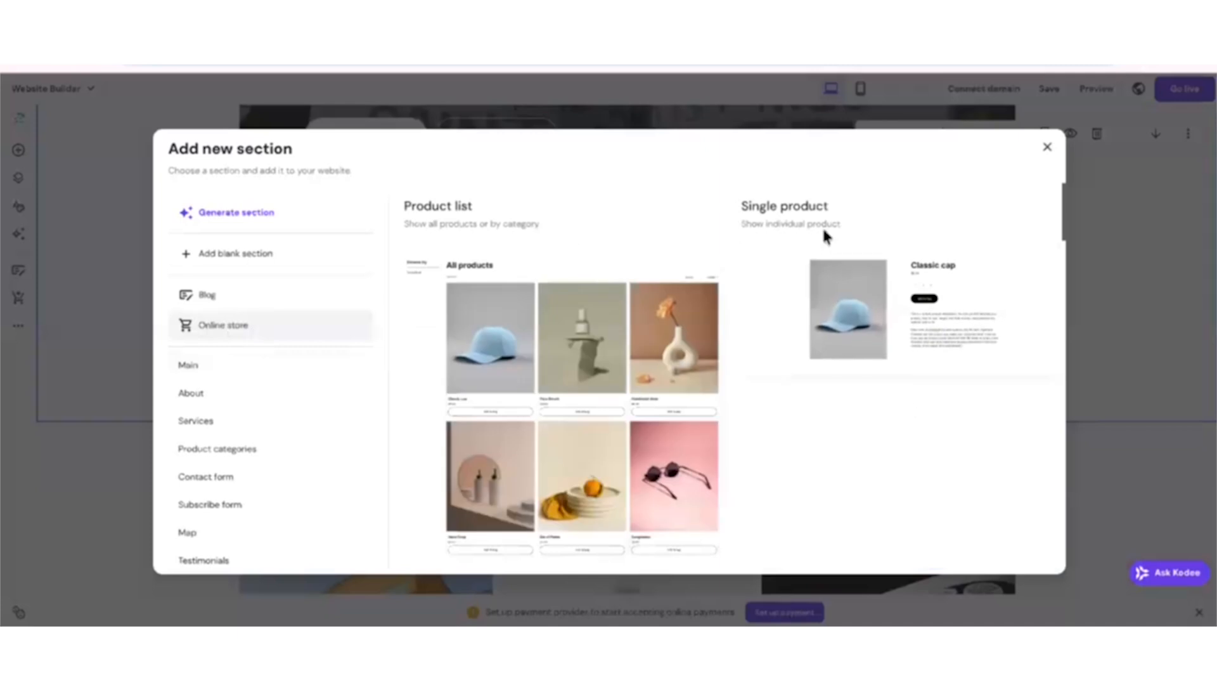
{"action": "left_click", "coordinate": [825, 299]}
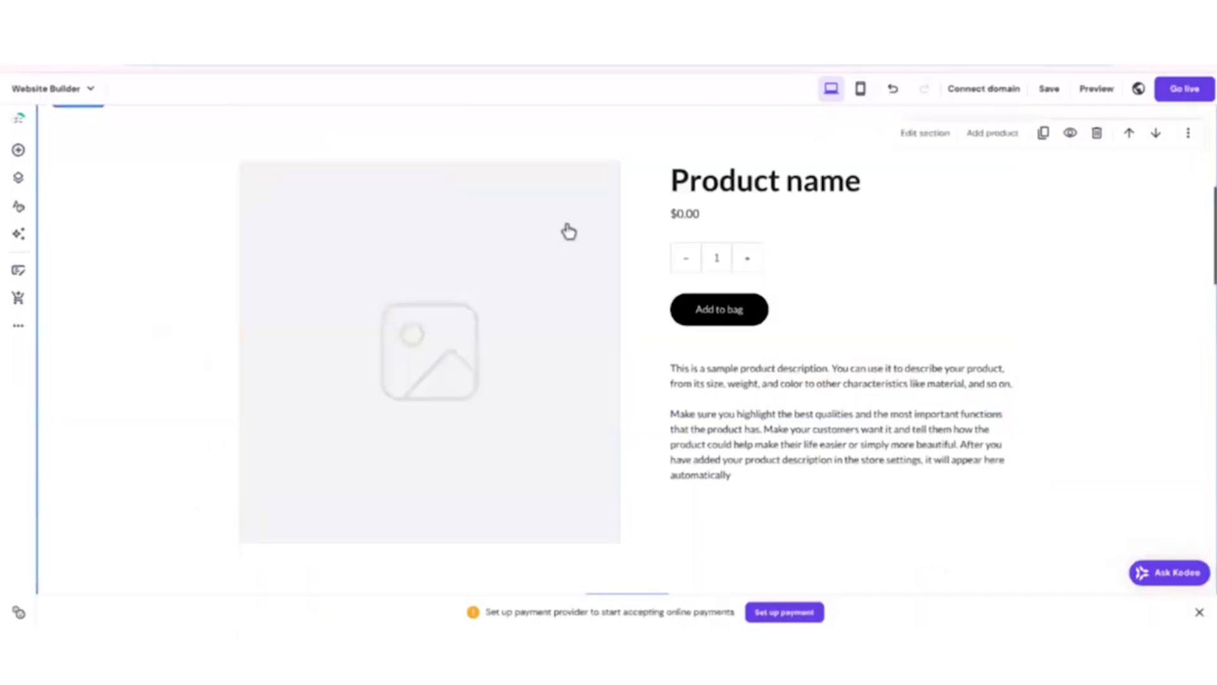
Connect the new single-product section to the Activity Book product and check it on the page.
{"action": "left_click", "coordinate": [915, 135]}
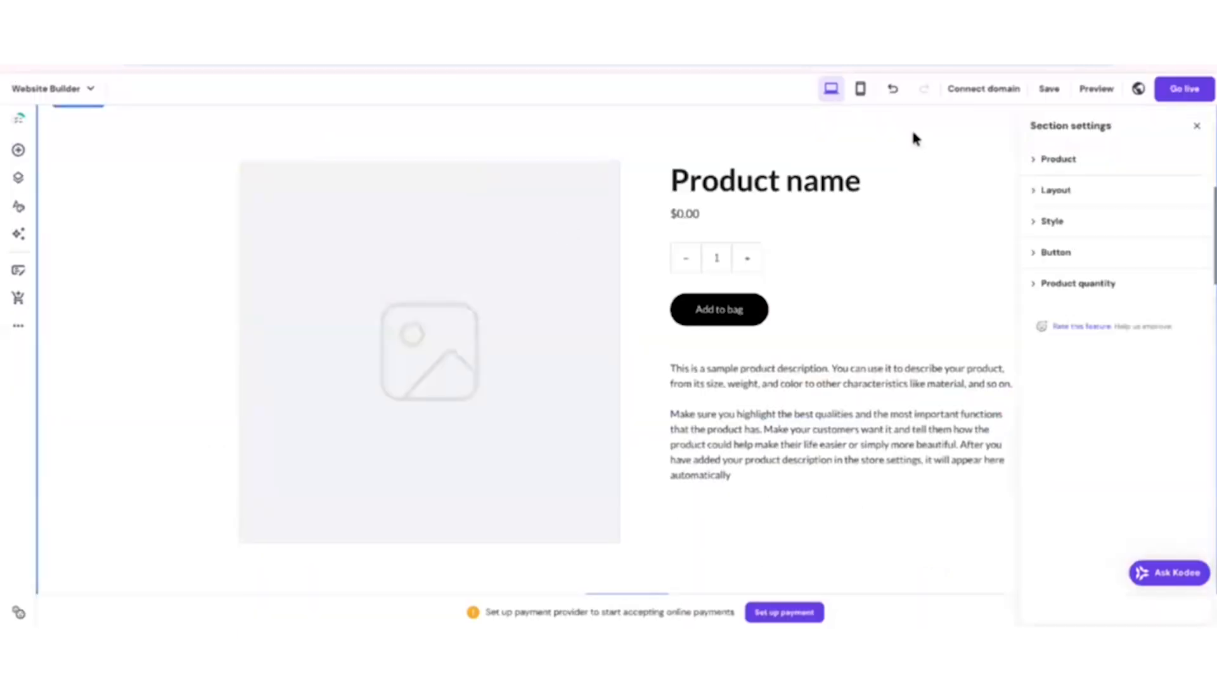
{"action": "left_click", "coordinate": [1065, 217]}
{"action": "left_click", "coordinate": [1068, 249]}
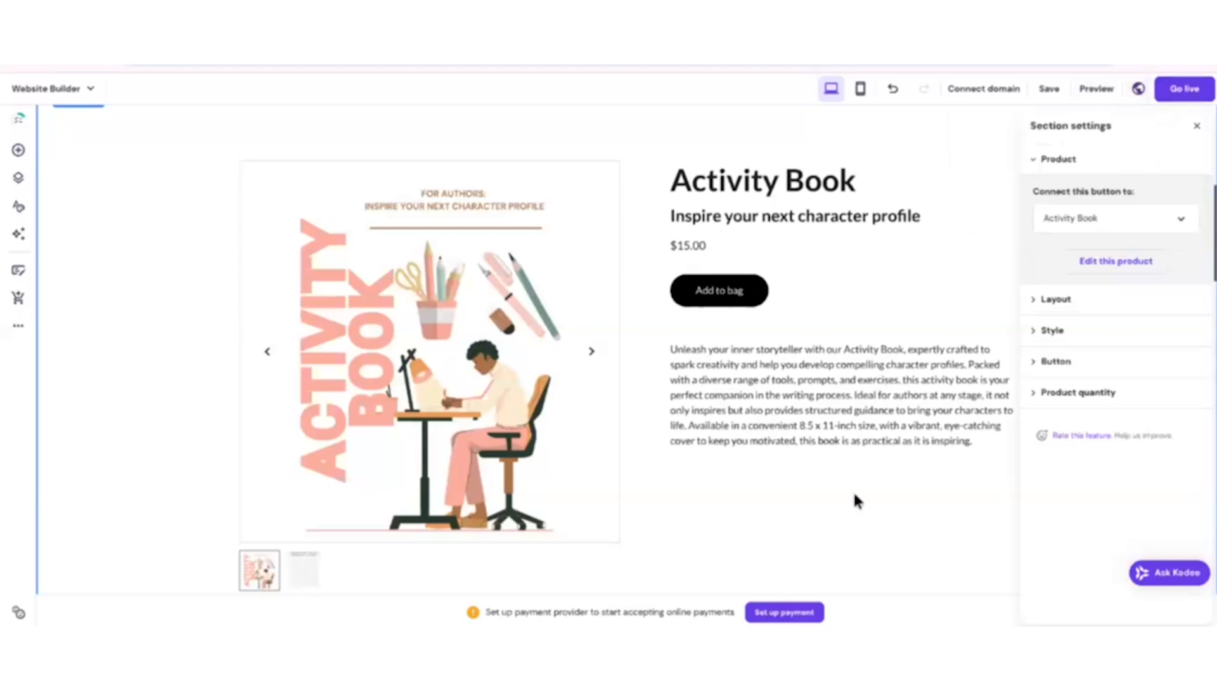
{"action": "left_click", "coordinate": [817, 433]}
{"action": "scroll", "coordinate": [937, 436], "scroll_direction": "down", "scroll_amount": 3}
{"action": "scroll", "coordinate": [934, 437], "scroll_direction": "up", "scroll_amount": 5}
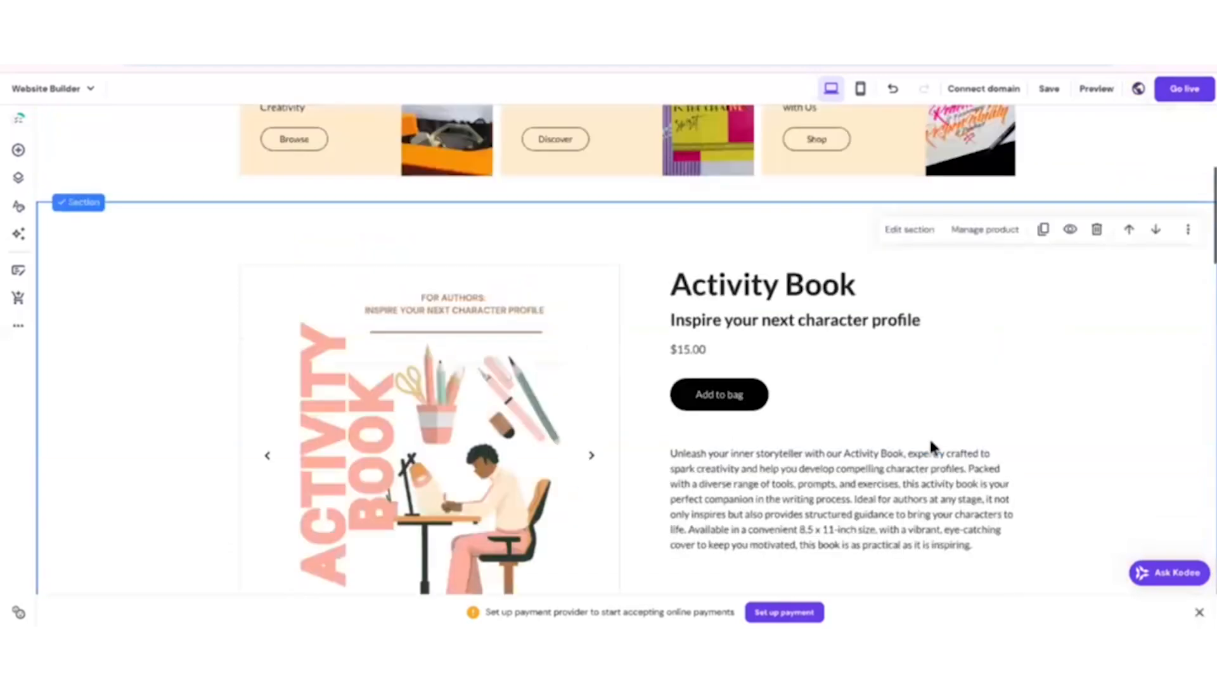
{"action": "scroll", "coordinate": [1105, 519], "scroll_direction": "up", "scroll_amount": 8}
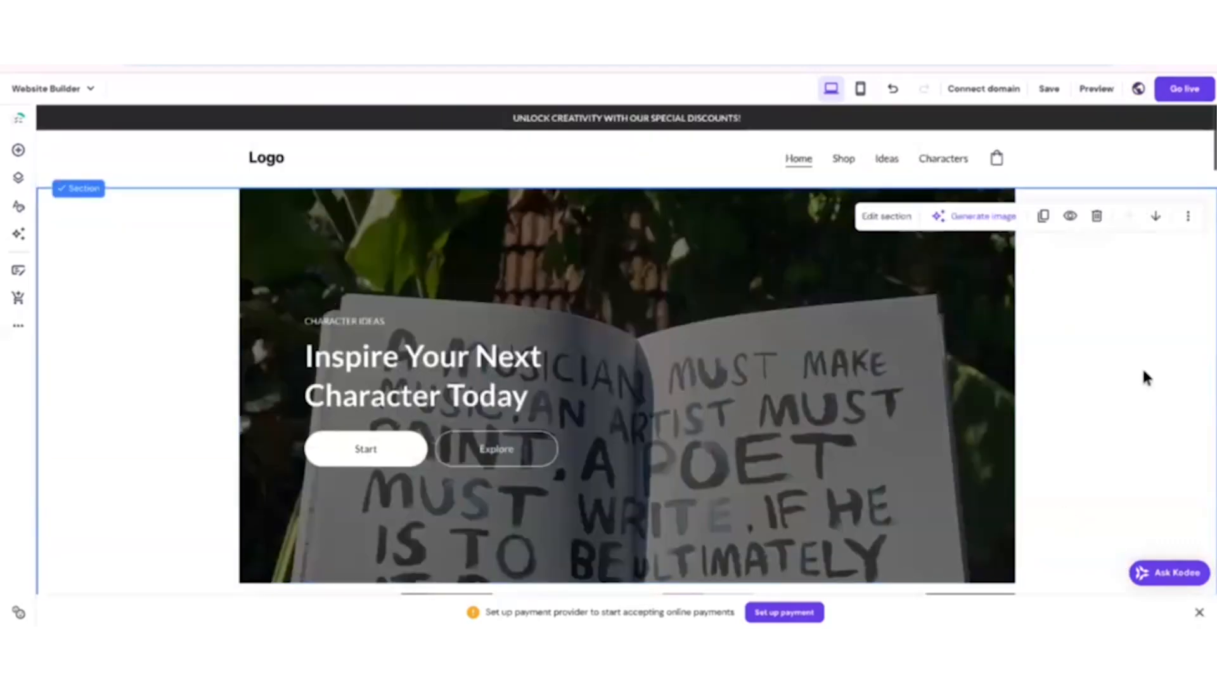
Link the Browse button on the Books to Spark Your Creativity card to the Activity Book page.
{"action": "scroll", "coordinate": [1144, 375], "scroll_direction": "down", "scroll_amount": 4}
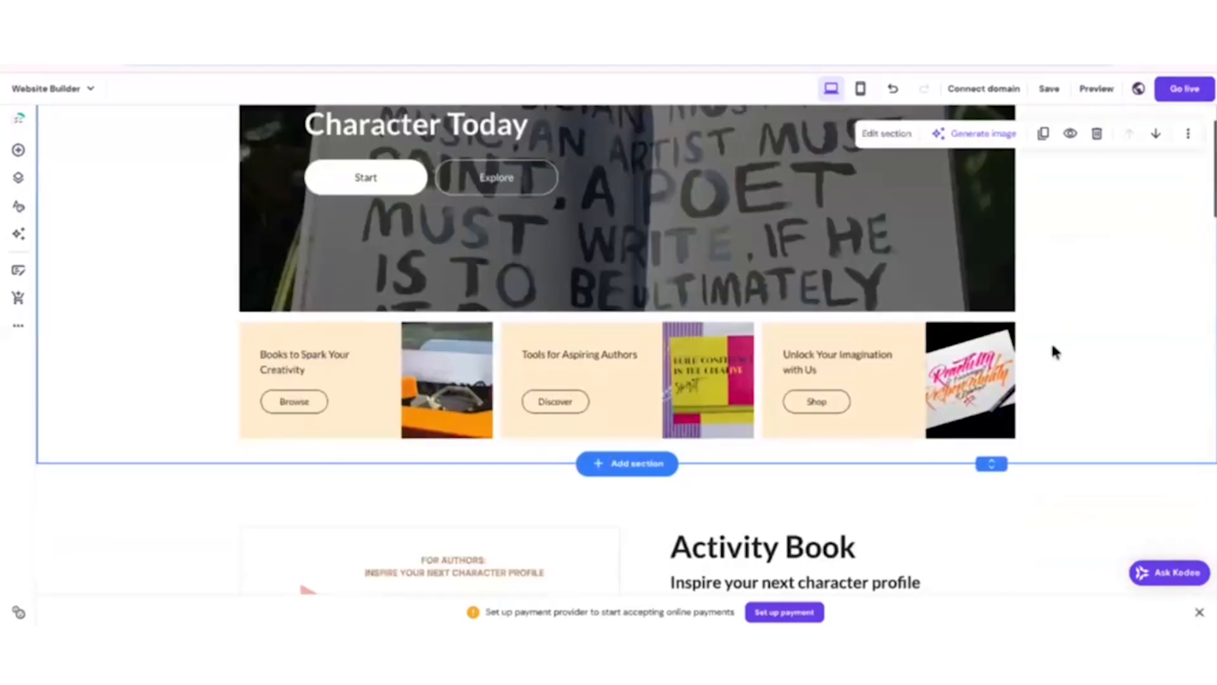
{"action": "left_click", "coordinate": [351, 338]}
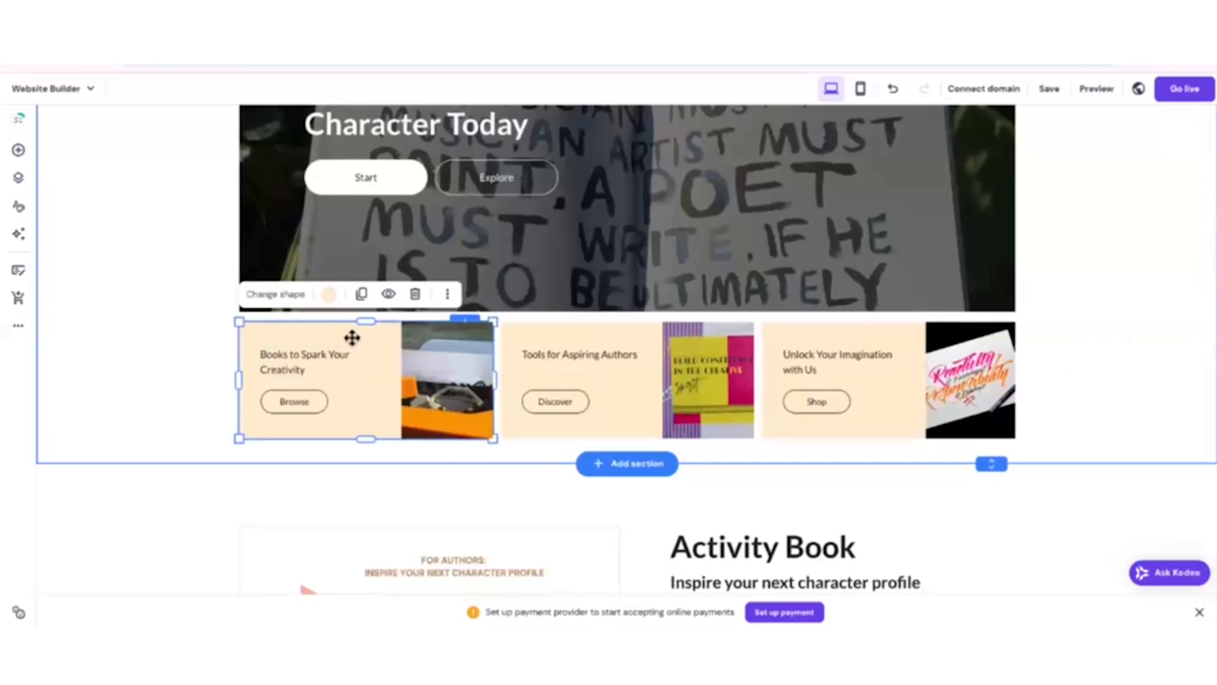
{"action": "left_click", "coordinate": [307, 412]}
{"action": "left_click", "coordinate": [315, 375]}
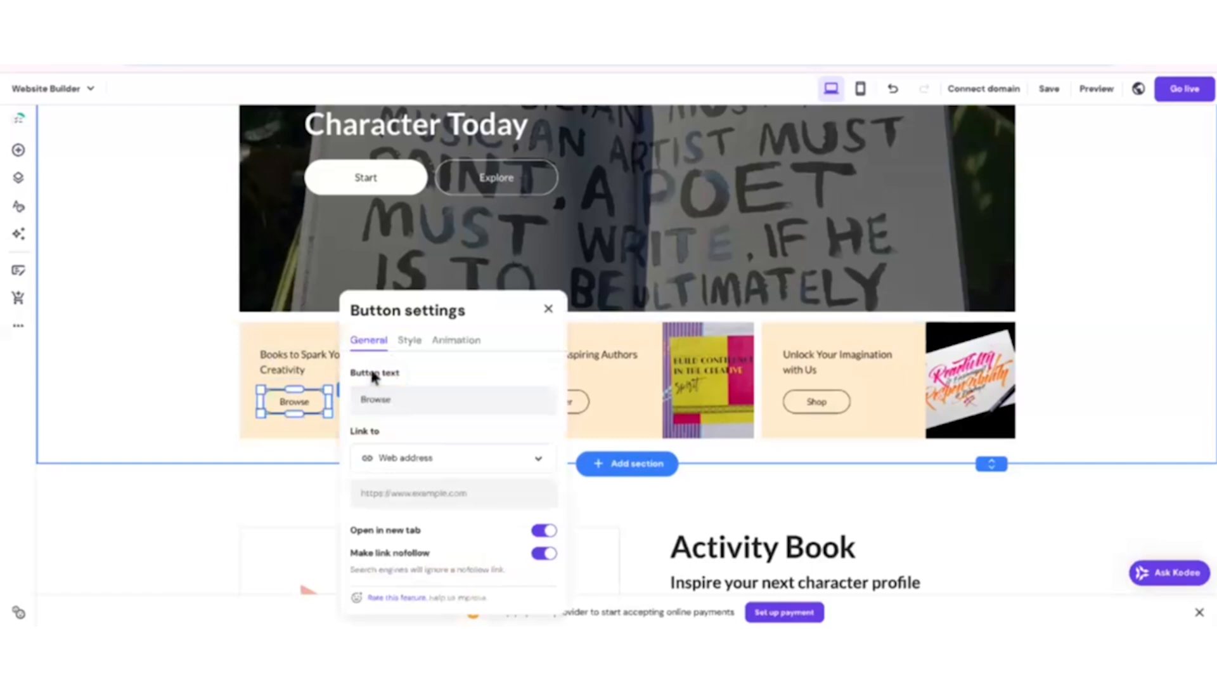
{"action": "scroll", "coordinate": [449, 499], "scroll_direction": "down", "scroll_amount": 2}
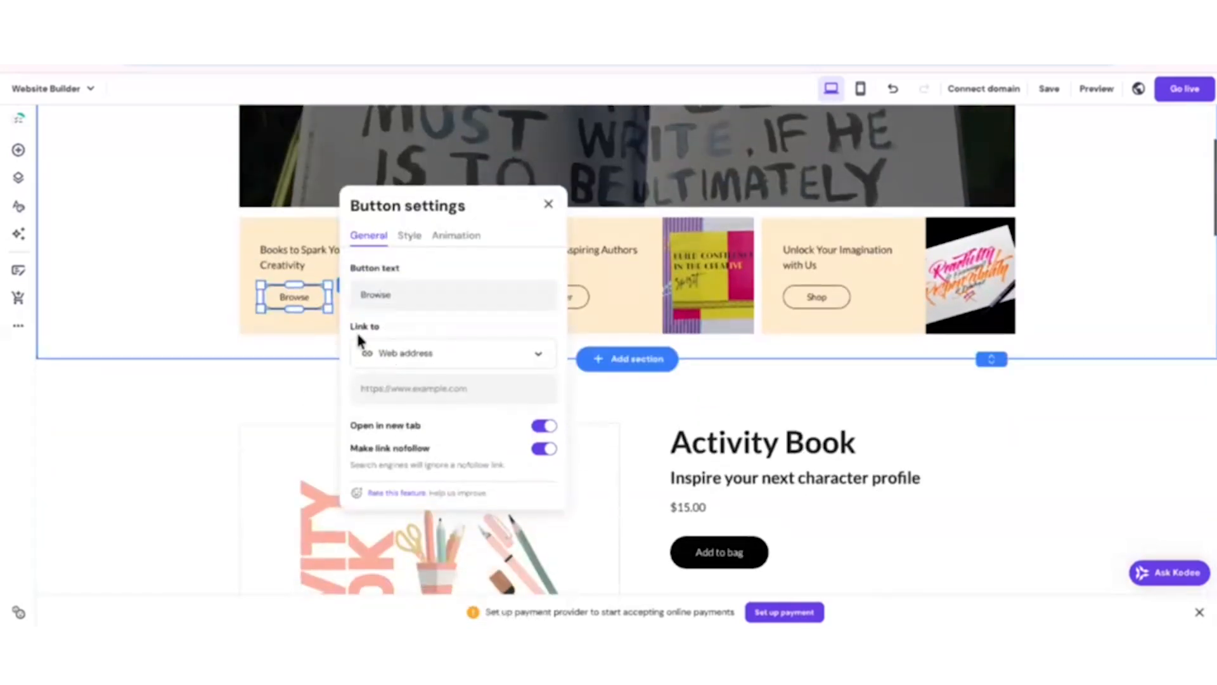
{"action": "left_click", "coordinate": [364, 352]}
{"action": "left_click", "coordinate": [406, 384]}
{"action": "left_click", "coordinate": [353, 390]}
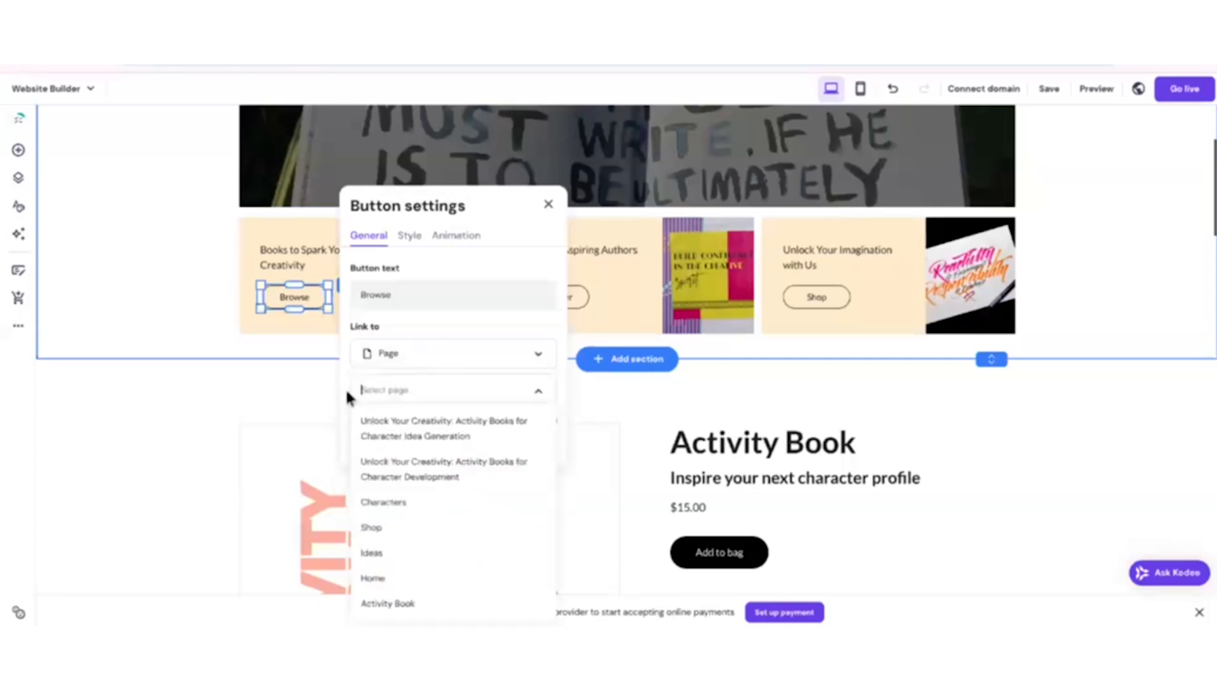
{"action": "scroll", "coordinate": [433, 452], "scroll_direction": "down", "scroll_amount": 2}
{"action": "left_click", "coordinate": [407, 487]}
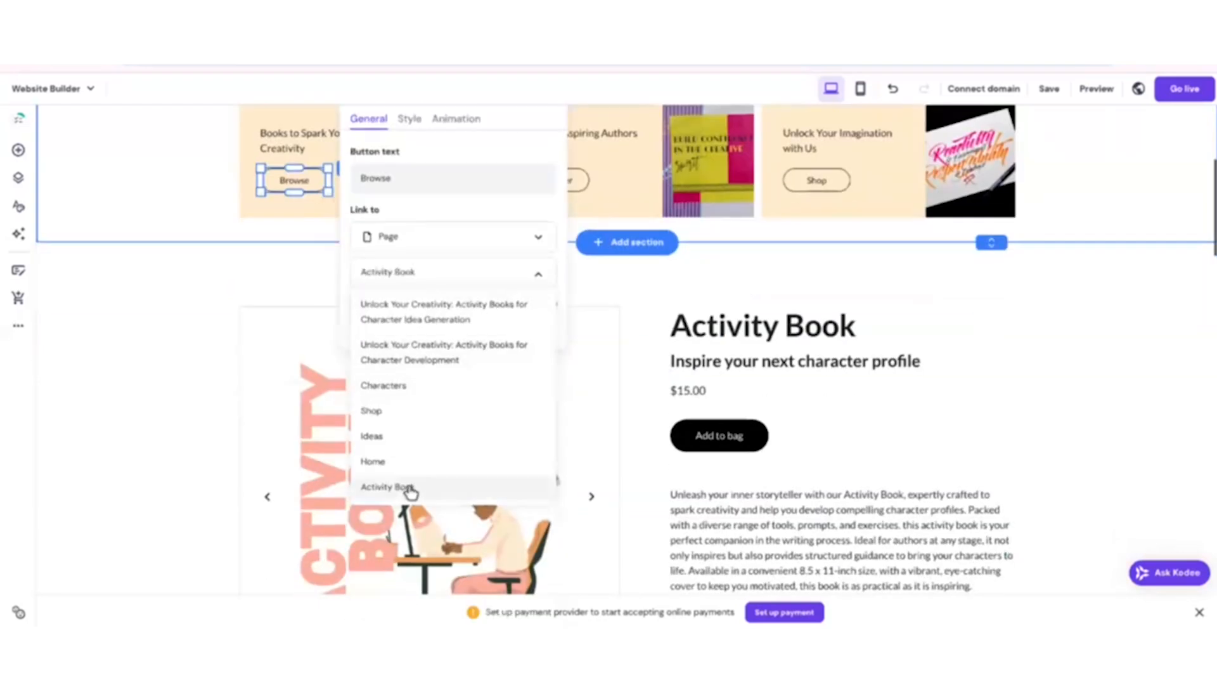
{"action": "left_click", "coordinate": [166, 200]}
Link the Shop button on the Unlock Your Imagination with Us card to the Activity Book page.
{"action": "scroll", "coordinate": [344, 193], "scroll_direction": "down", "scroll_amount": 1}
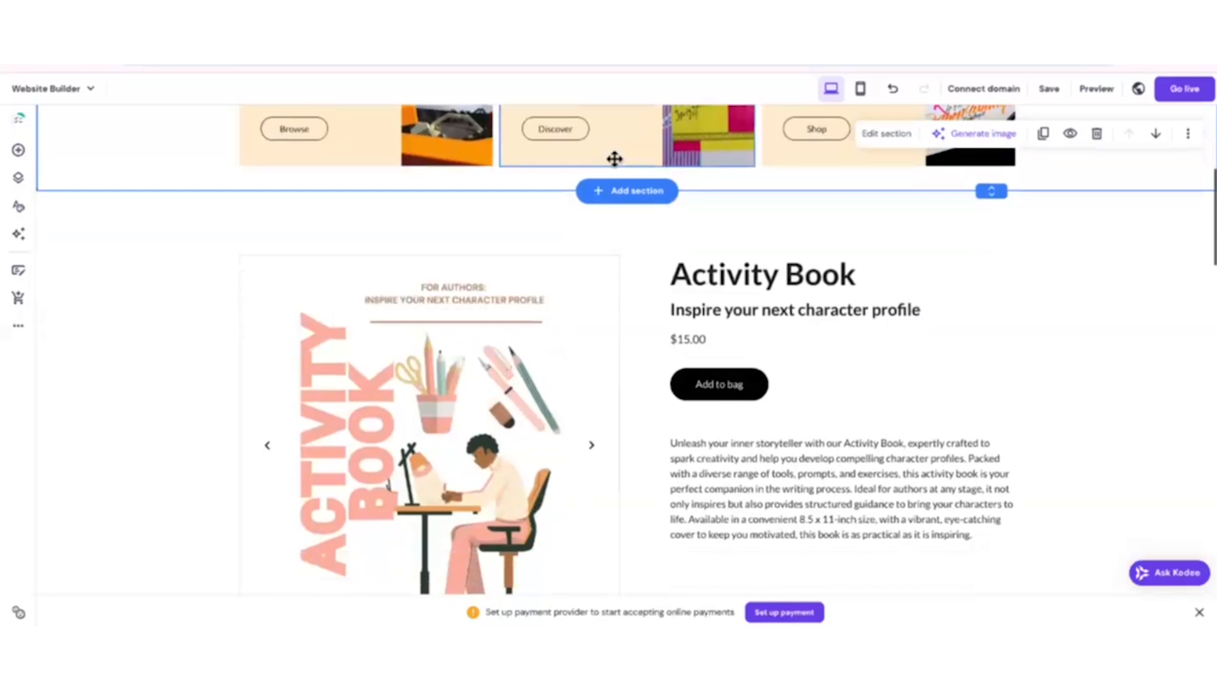
{"action": "scroll", "coordinate": [612, 160], "scroll_direction": "up", "scroll_amount": 5}
{"action": "scroll", "coordinate": [602, 456], "scroll_direction": "down", "scroll_amount": 1}
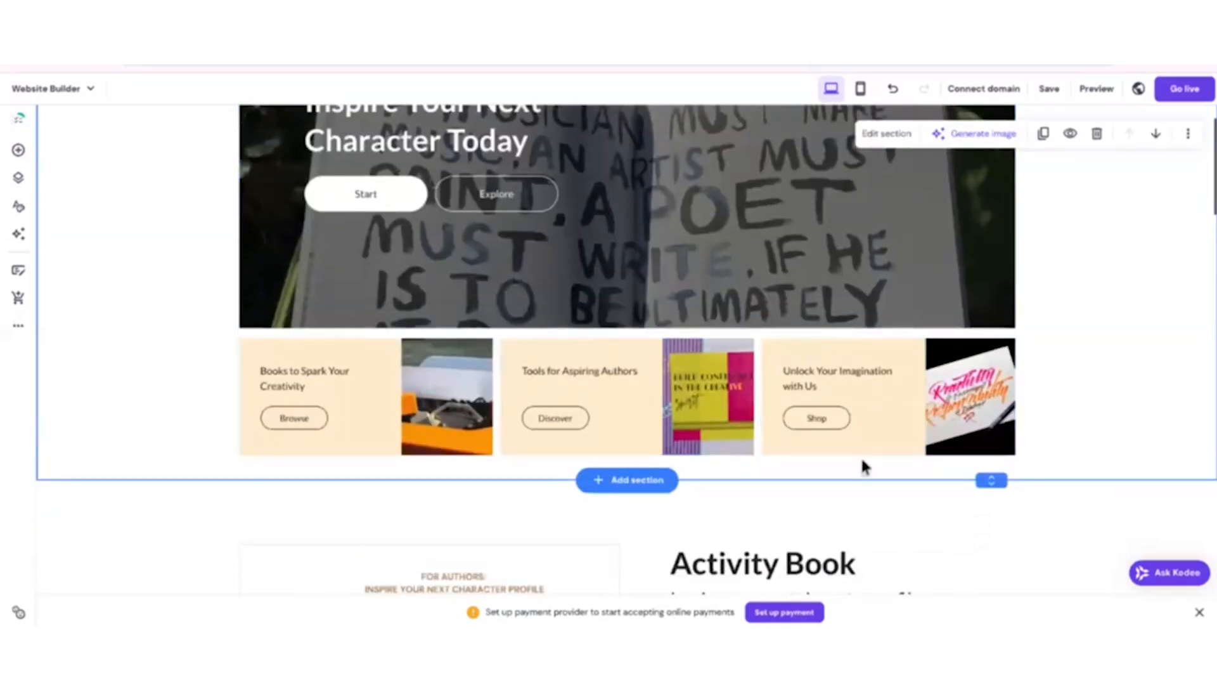
{"action": "left_click", "coordinate": [821, 427]}
{"action": "left_click", "coordinate": [813, 377]}
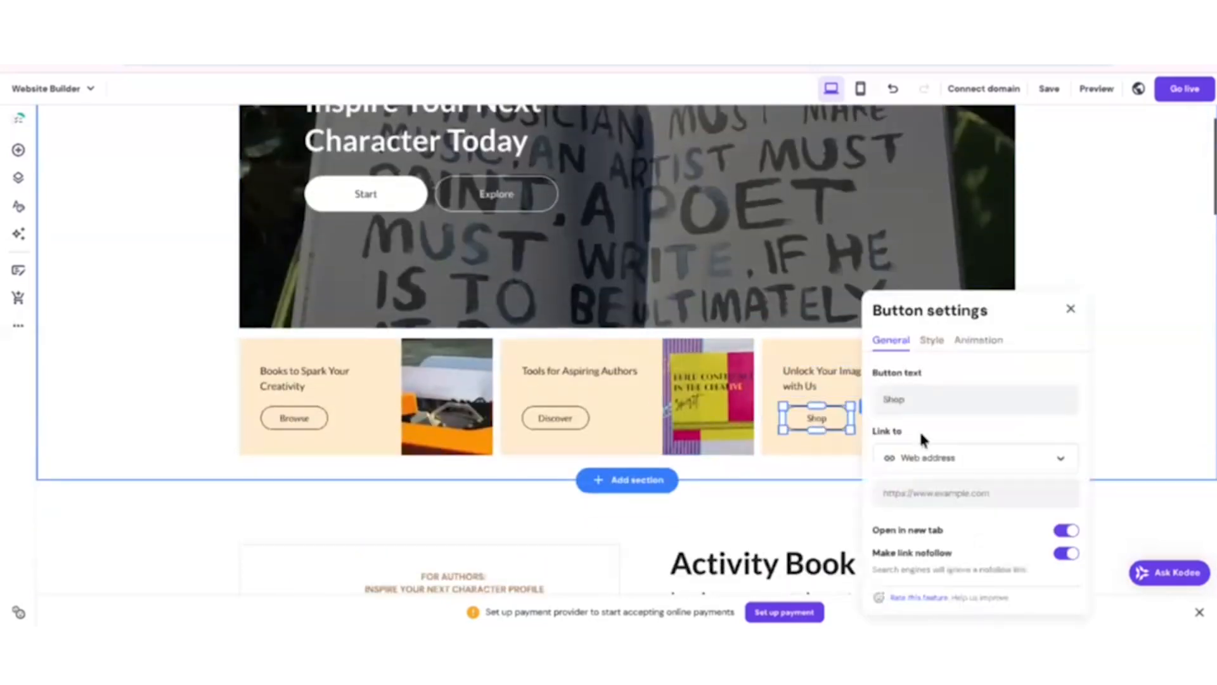
{"action": "left_click", "coordinate": [911, 456]}
{"action": "scroll", "coordinate": [923, 495], "scroll_direction": "down", "scroll_amount": 2}
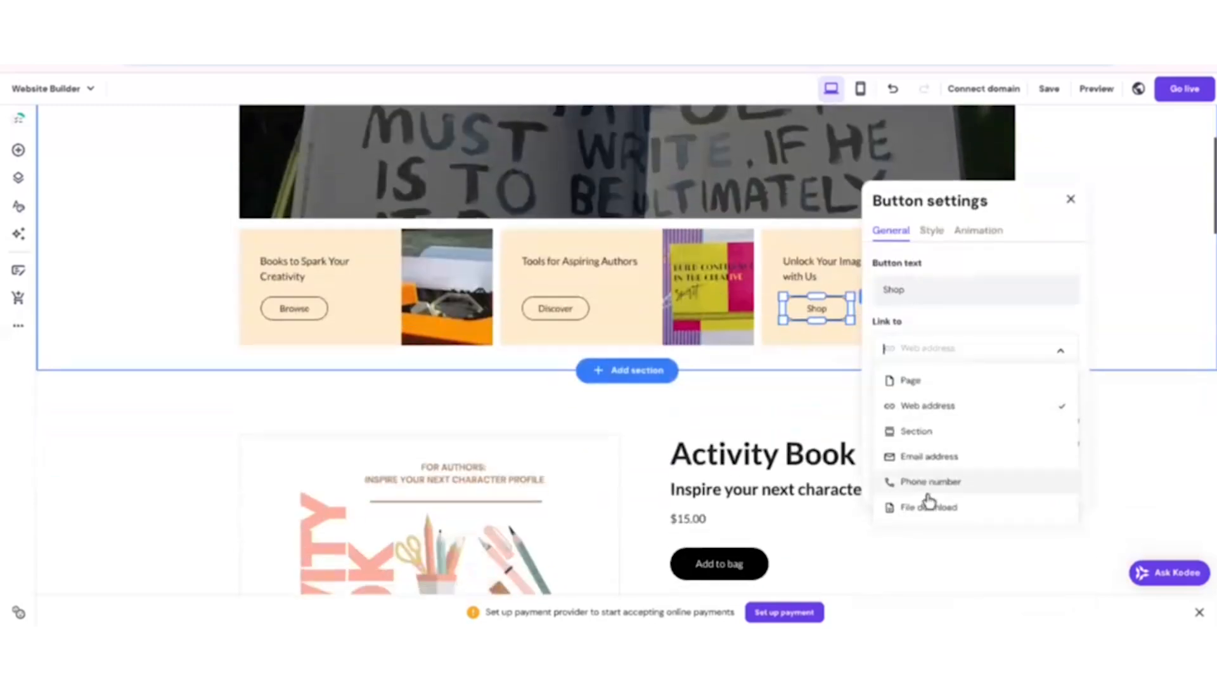
{"action": "left_click", "coordinate": [929, 383]}
{"action": "left_click", "coordinate": [918, 383]}
{"action": "scroll", "coordinate": [926, 539], "scroll_direction": "down", "scroll_amount": 1}
{"action": "left_click", "coordinate": [917, 569]}
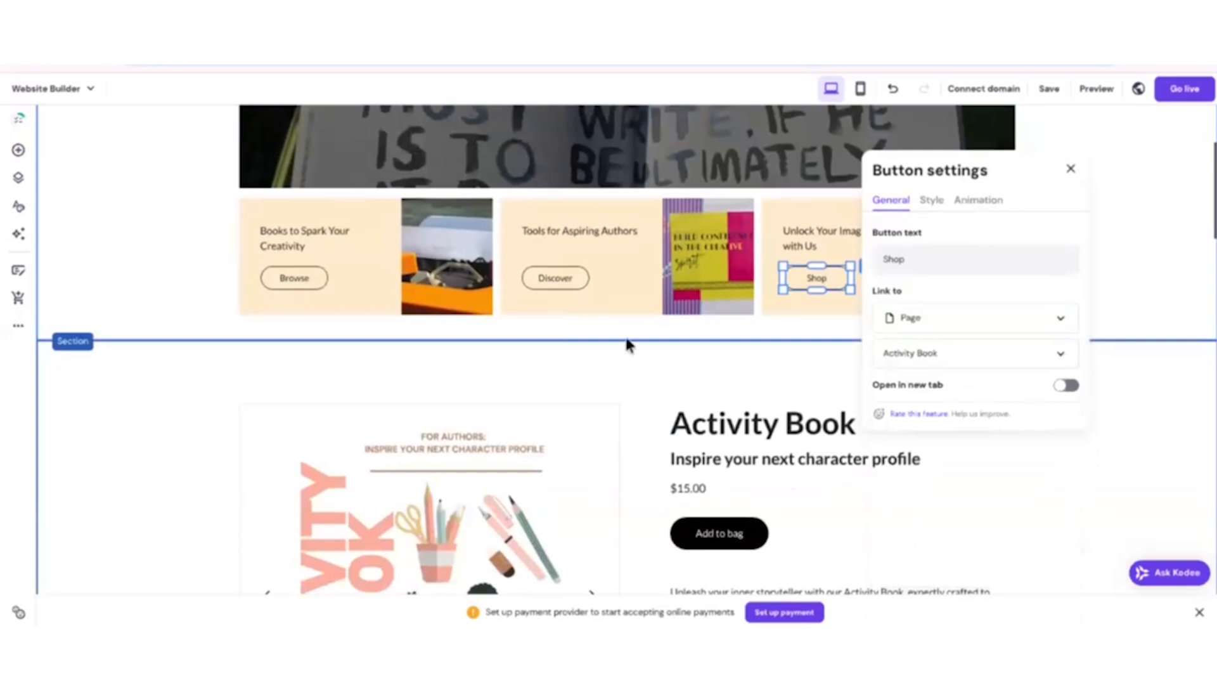
Fill the Books to Spark Your Creativity card with pink #fdae9b sampled from the activity book cover, and select its hex code.
{"action": "left_click", "coordinate": [184, 271]}
{"action": "left_click", "coordinate": [277, 210]}
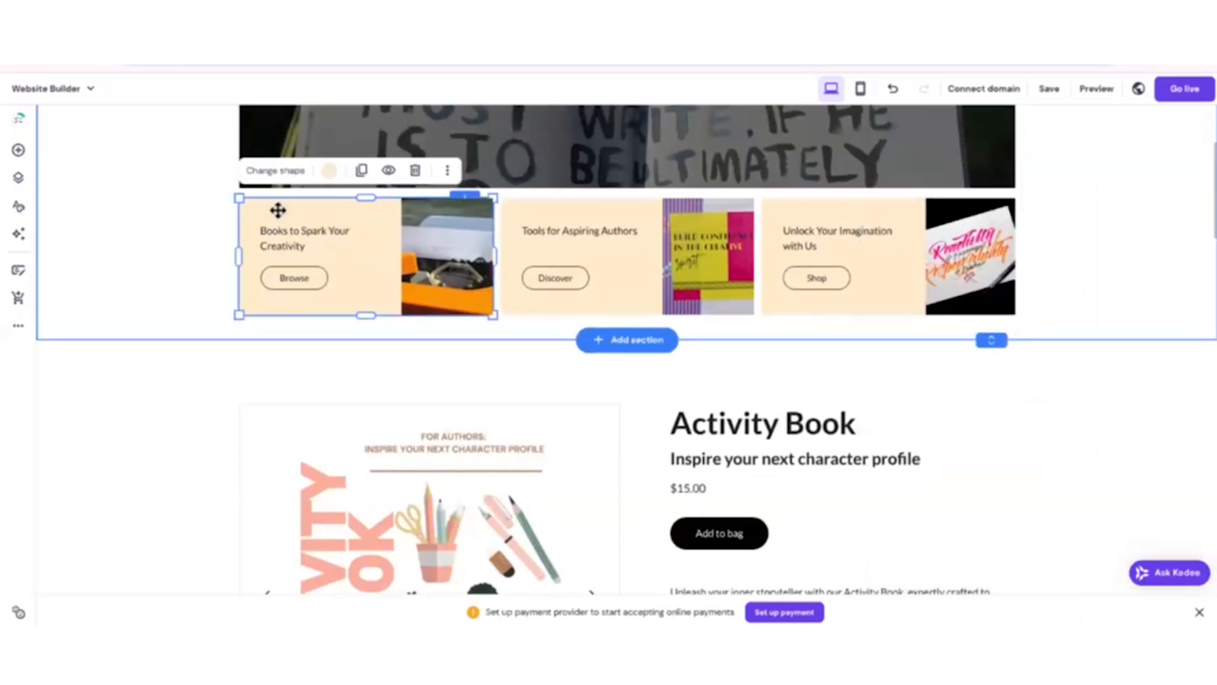
{"action": "left_click", "coordinate": [330, 171]}
{"action": "left_click", "coordinate": [379, 440]}
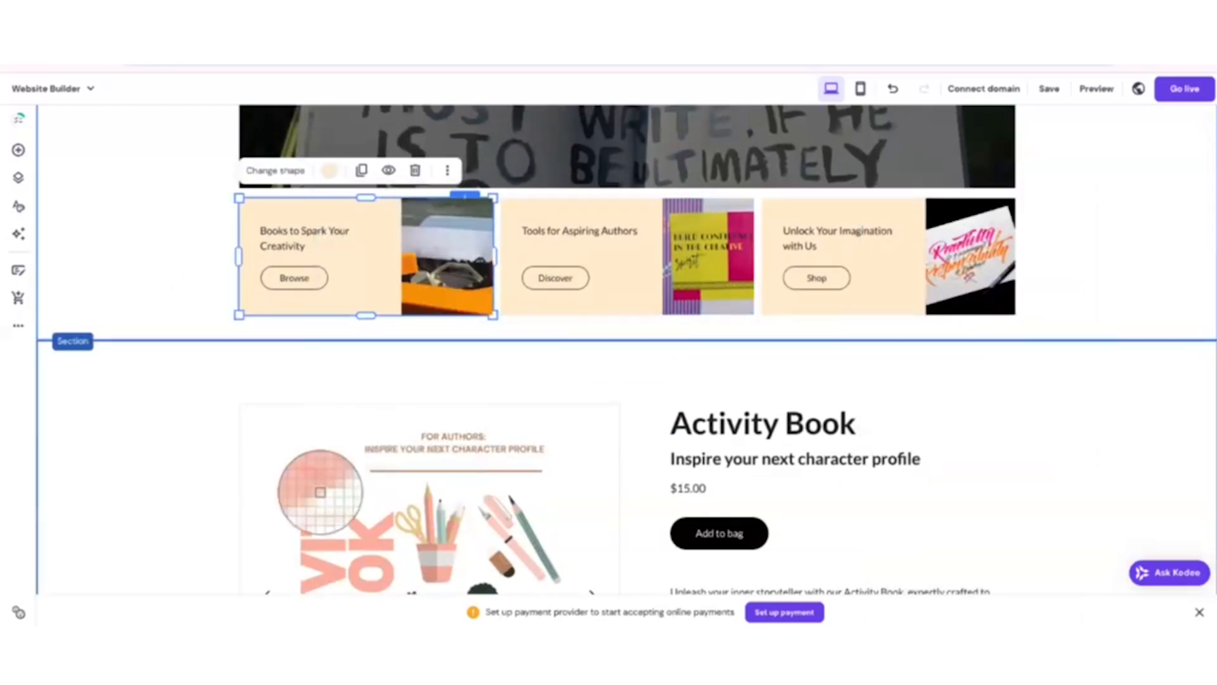
{"action": "left_click", "coordinate": [322, 466]}
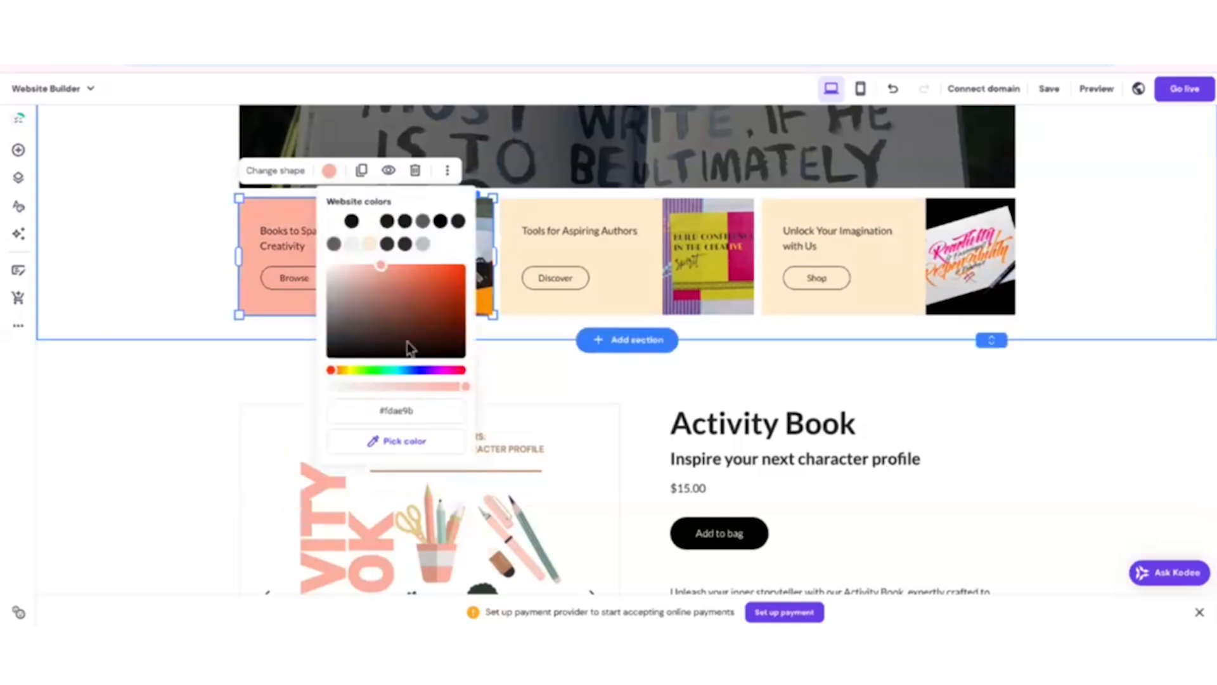
{"action": "left_click", "coordinate": [409, 411]}
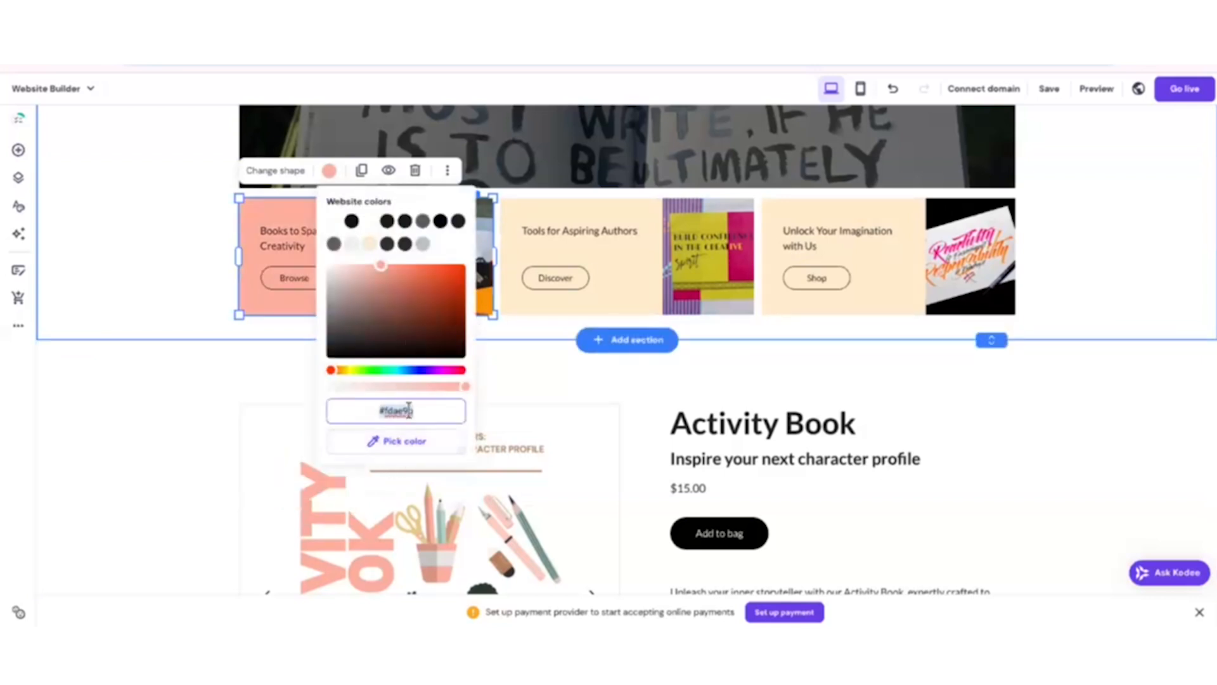
Recolor the Tools for Aspiring Authors card and the Unlock Your Imagination with Us card in the book cover's pink, using #fdad9a for the latter.
{"action": "left_click", "coordinate": [598, 212]}
{"action": "left_click", "coordinate": [828, 217]}
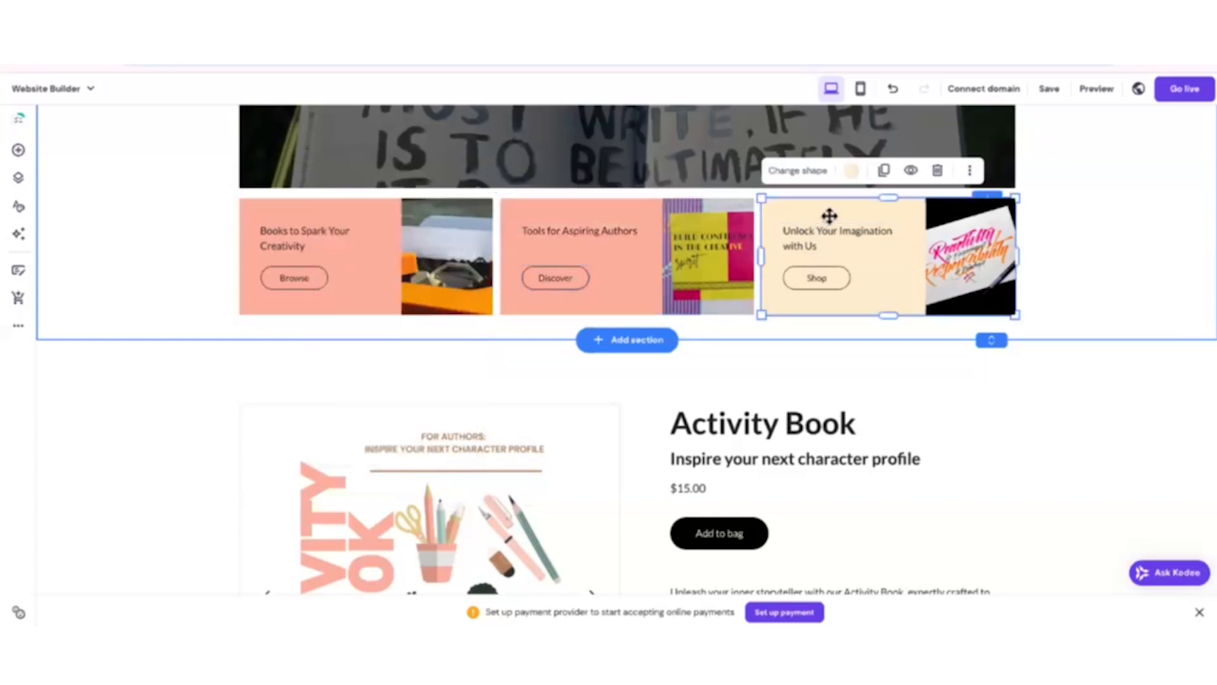
{"action": "left_click", "coordinate": [852, 170]}
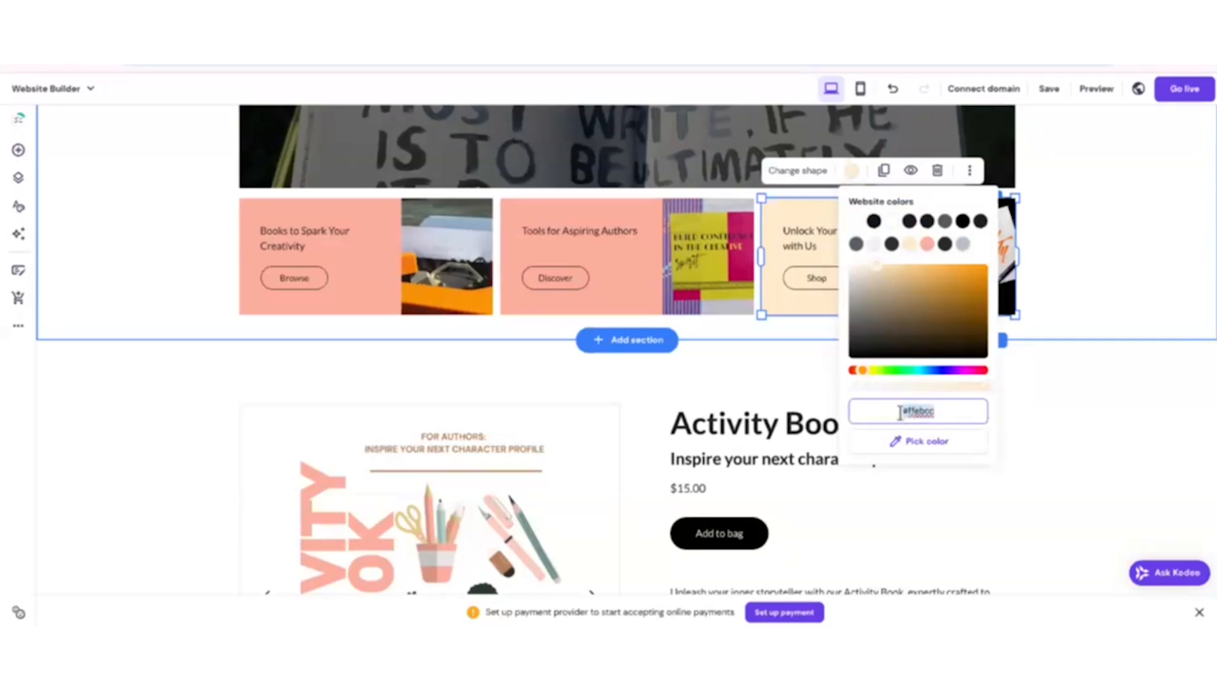
{"action": "left_click", "coordinate": [922, 440]}
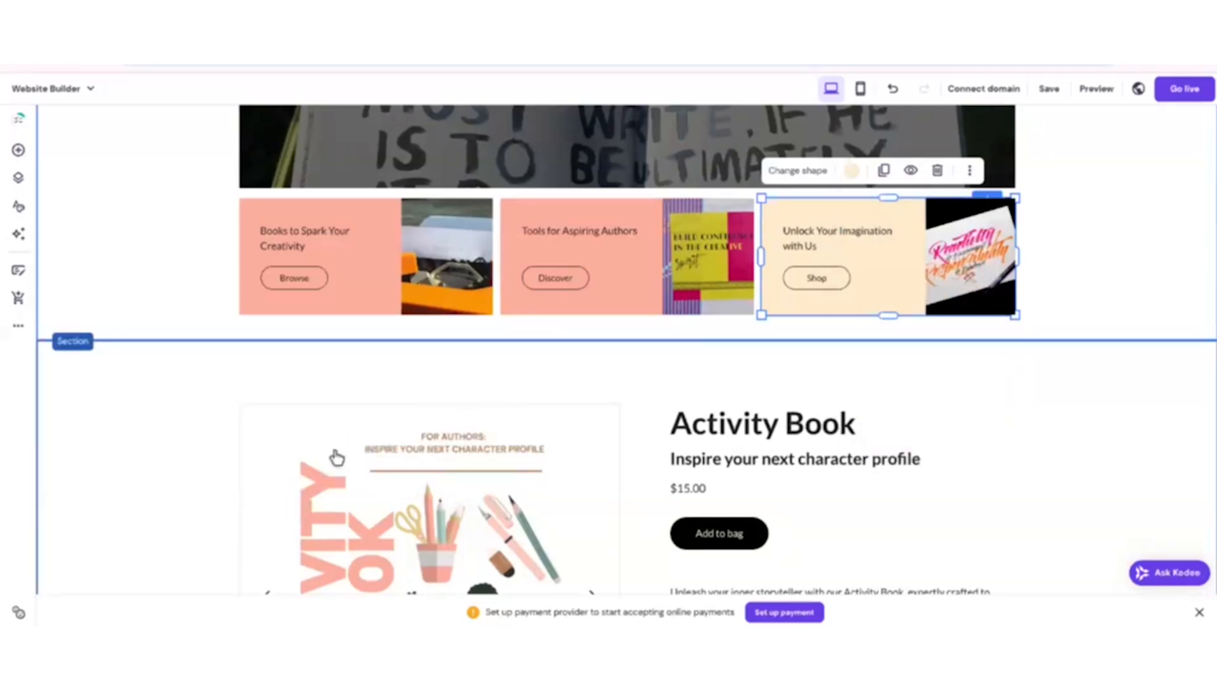
{"action": "left_click", "coordinate": [337, 459]}
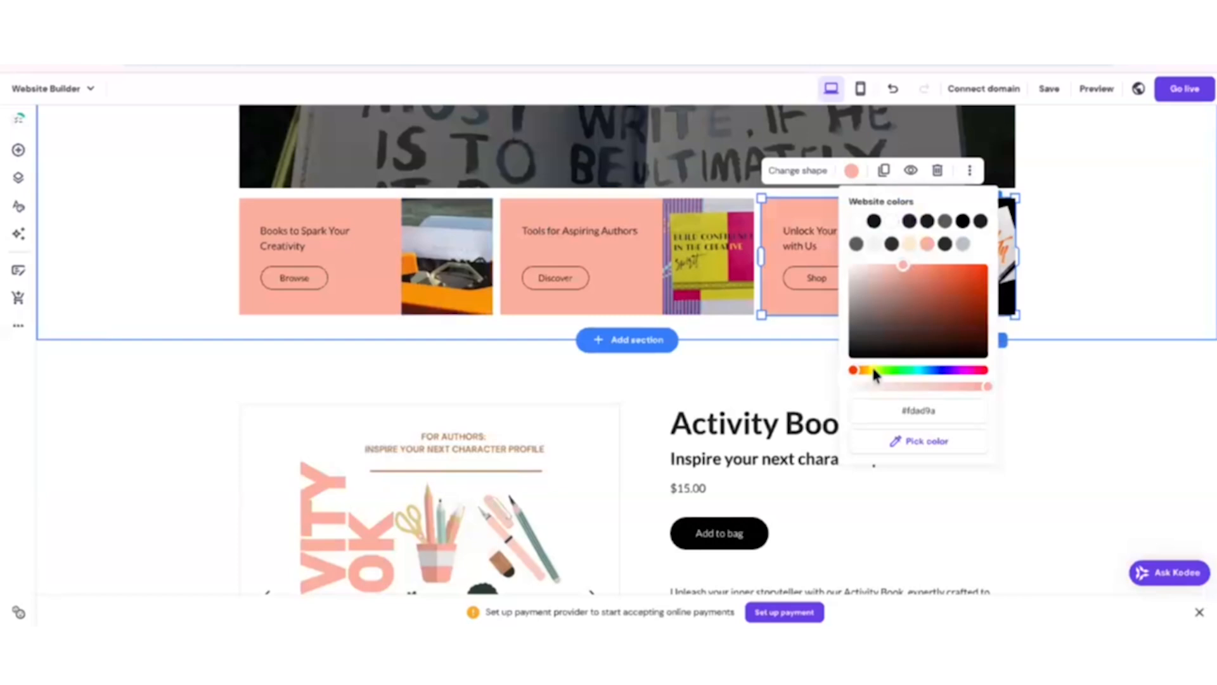
{"action": "left_click", "coordinate": [1104, 203]}
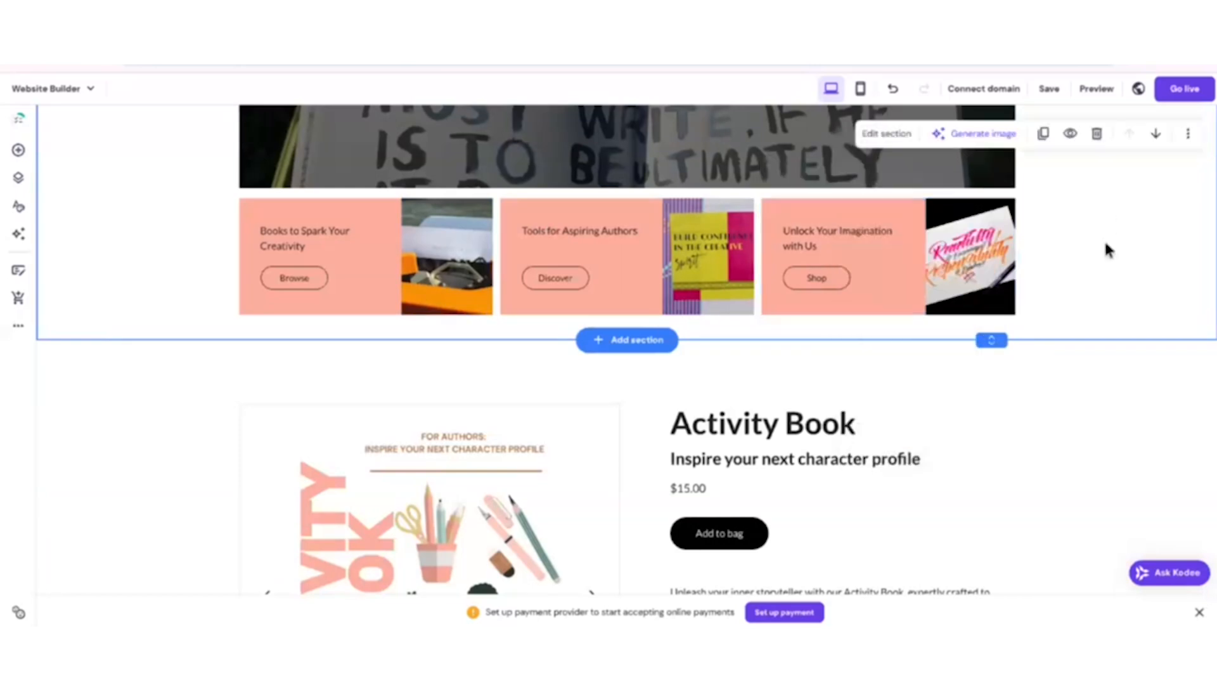
Start replacing the hero section's background image and search the free images for "author writing".
{"action": "scroll", "coordinate": [1078, 251], "scroll_direction": "down", "scroll_amount": 2}
{"action": "scroll", "coordinate": [1027, 266], "scroll_direction": "up", "scroll_amount": 5}
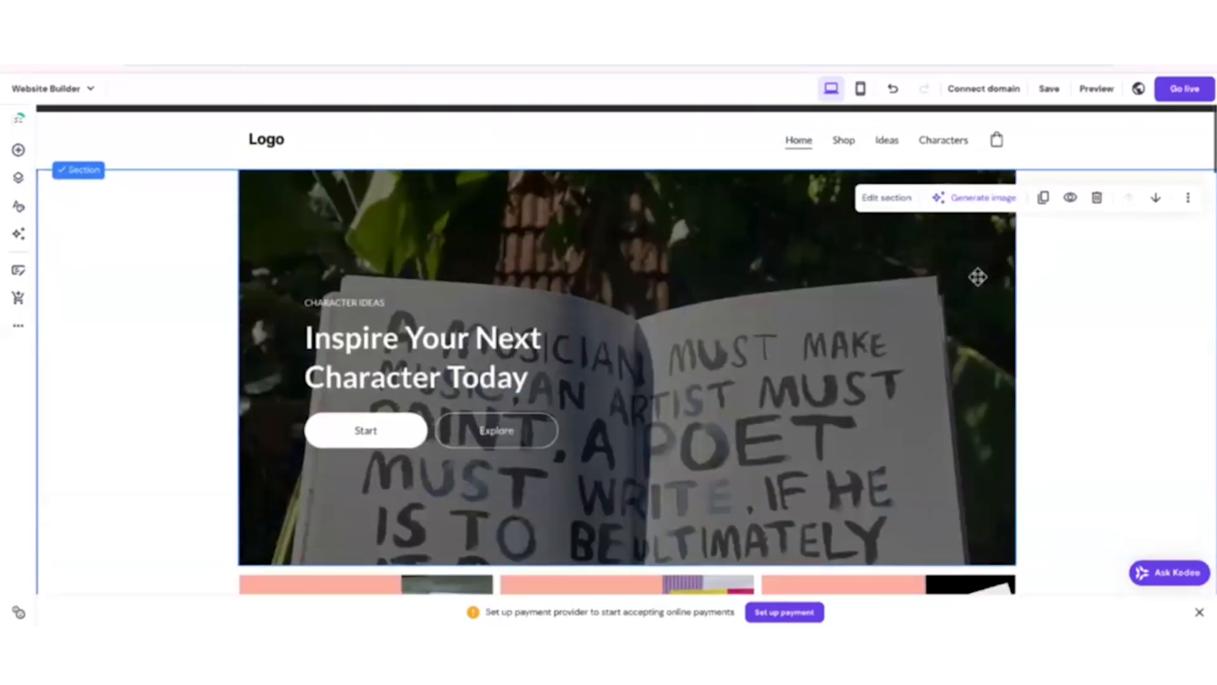
{"action": "left_click", "coordinate": [473, 274]}
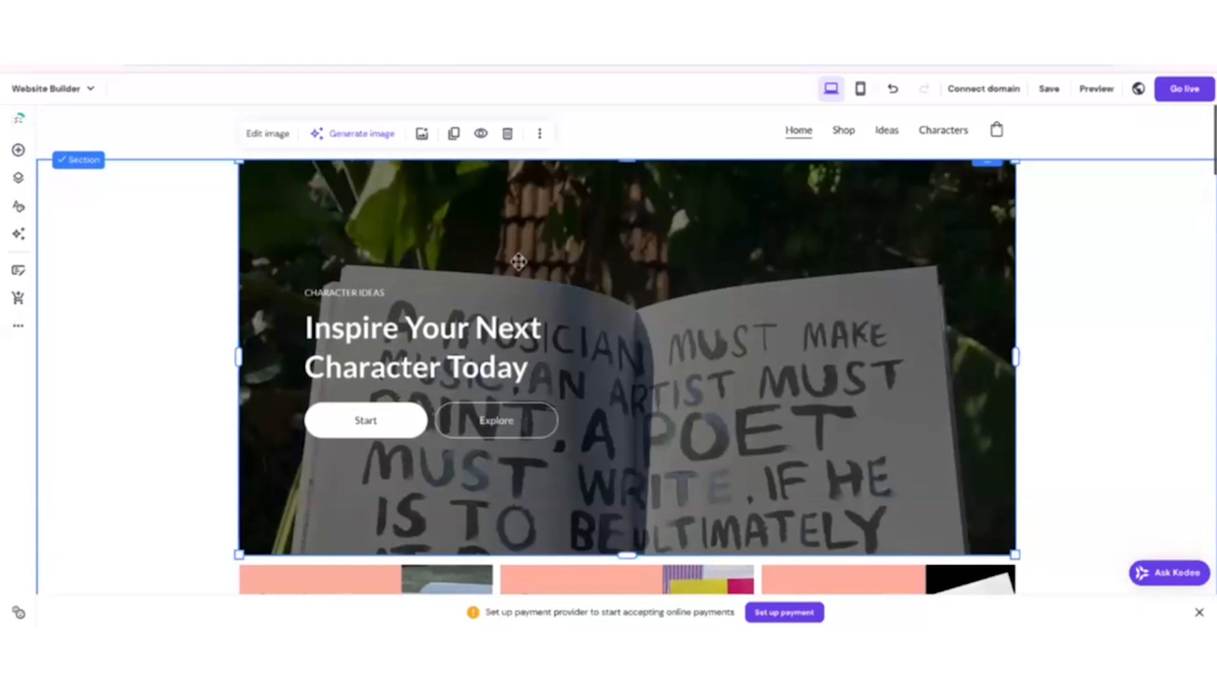
{"action": "left_click", "coordinate": [282, 134]}
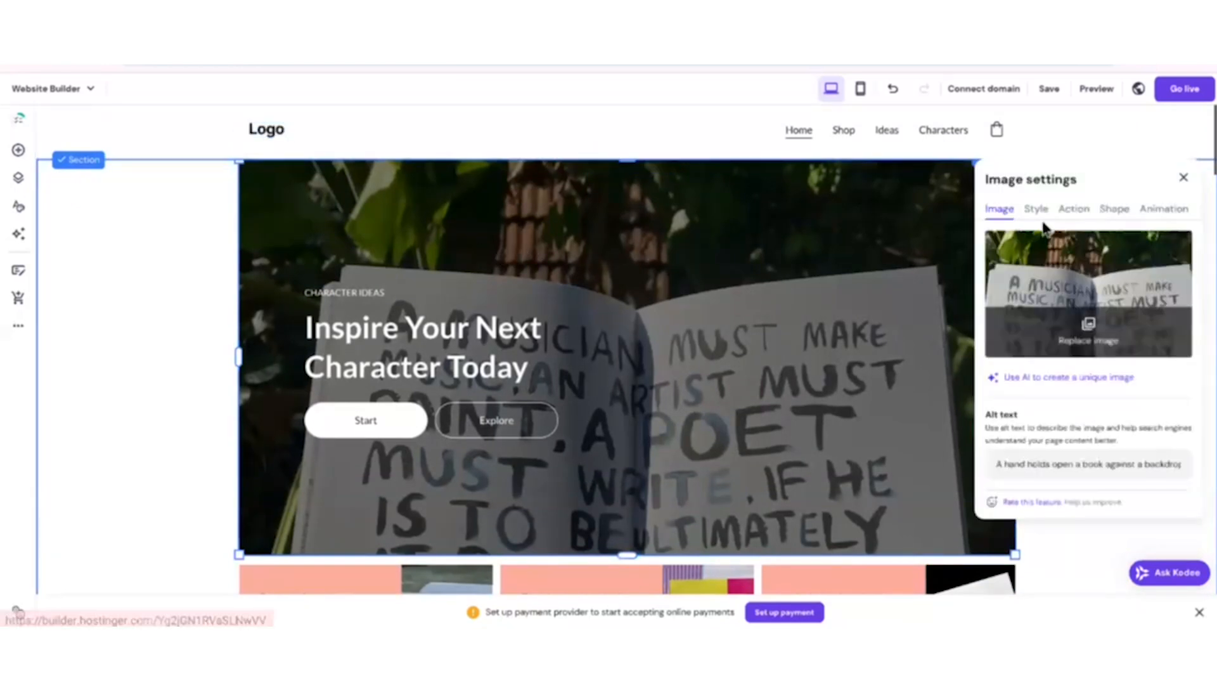
{"action": "left_click", "coordinate": [1106, 349]}
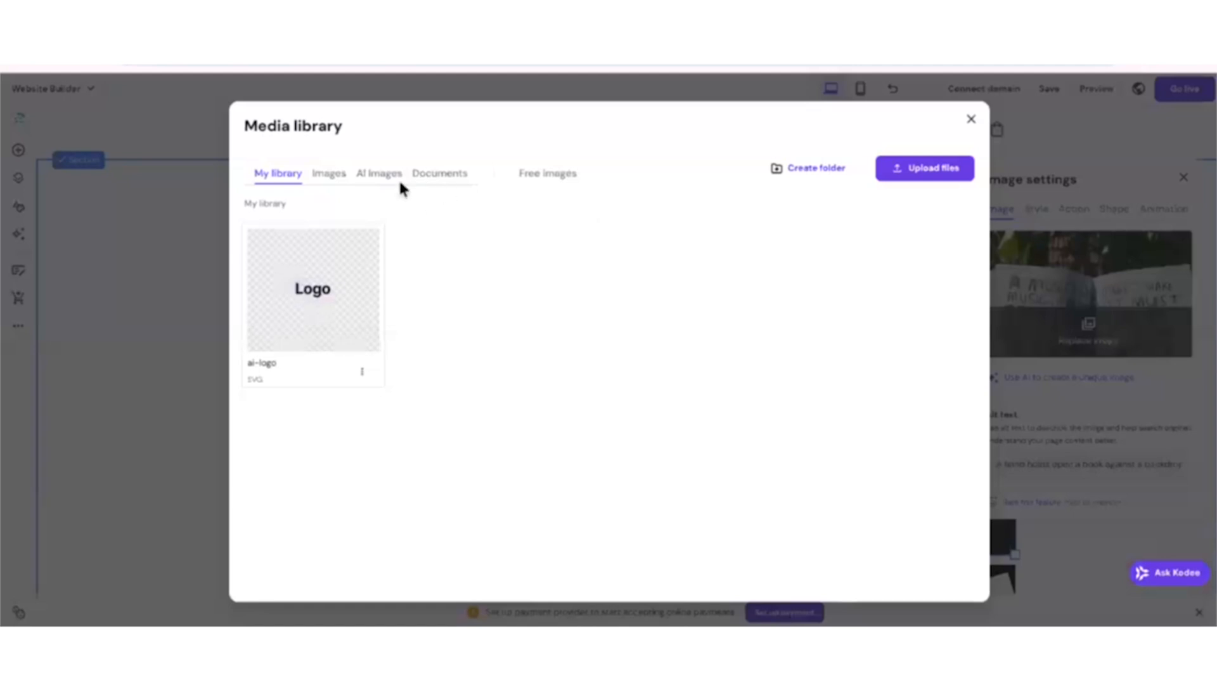
{"action": "left_click", "coordinate": [534, 181]}
{"action": "left_click", "coordinate": [383, 225]}
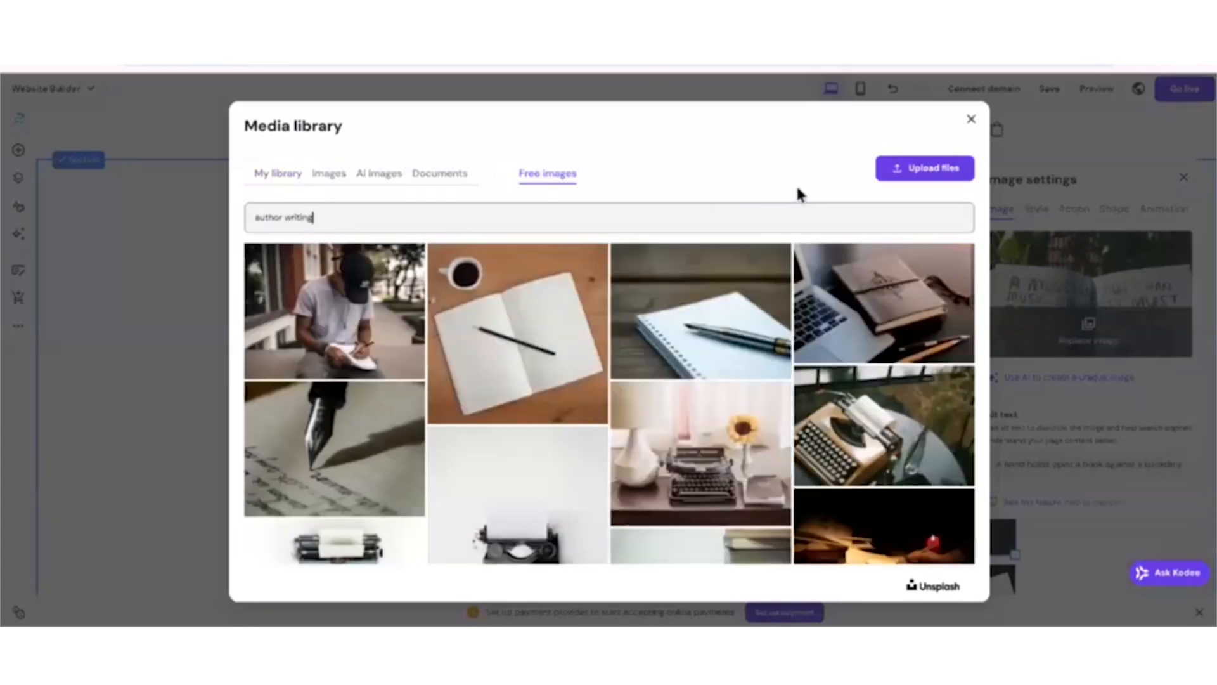
Replace the hero image with the free photo of a hand holding the pink Novel Planner book.
{"action": "scroll", "coordinate": [620, 306], "scroll_direction": "down", "scroll_amount": 1}
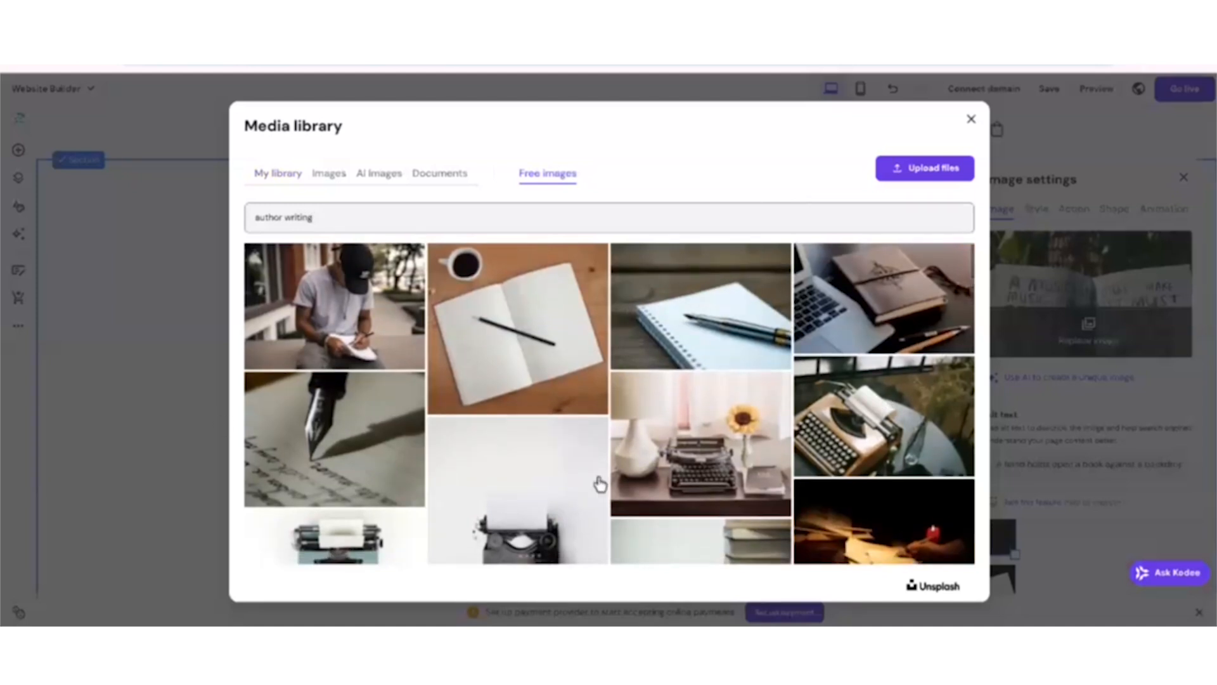
{"action": "scroll", "coordinate": [440, 380], "scroll_direction": "down", "scroll_amount": 10}
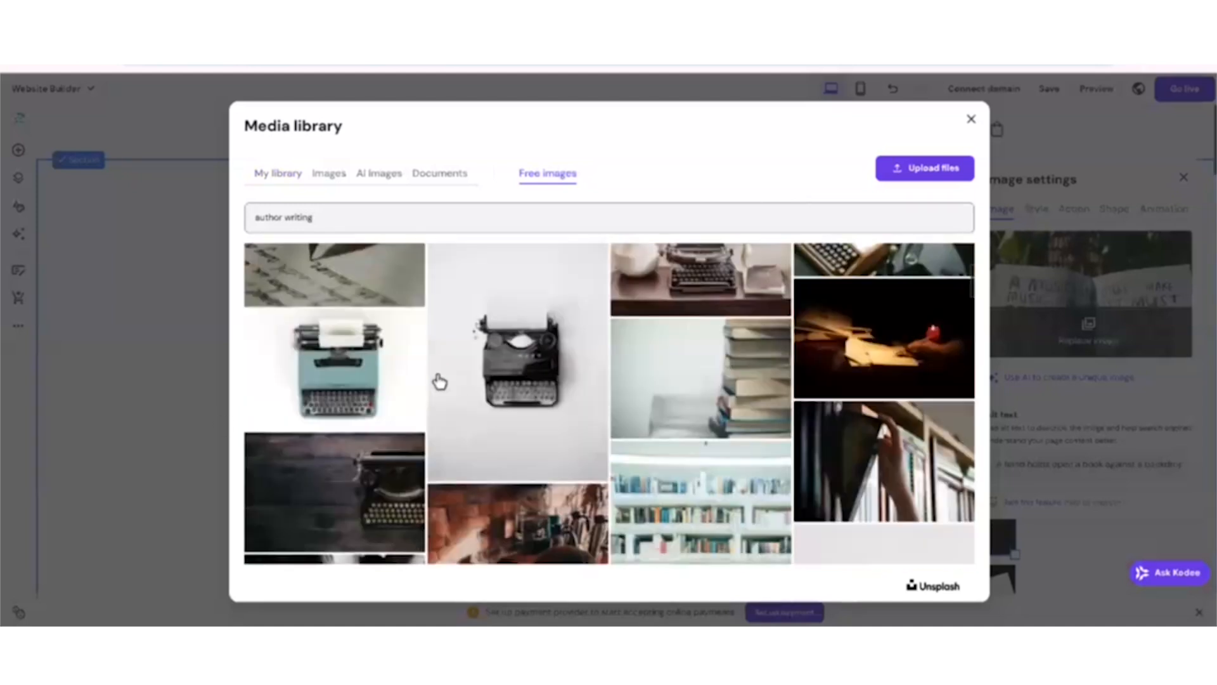
{"action": "scroll", "coordinate": [557, 415], "scroll_direction": "down", "scroll_amount": 2}
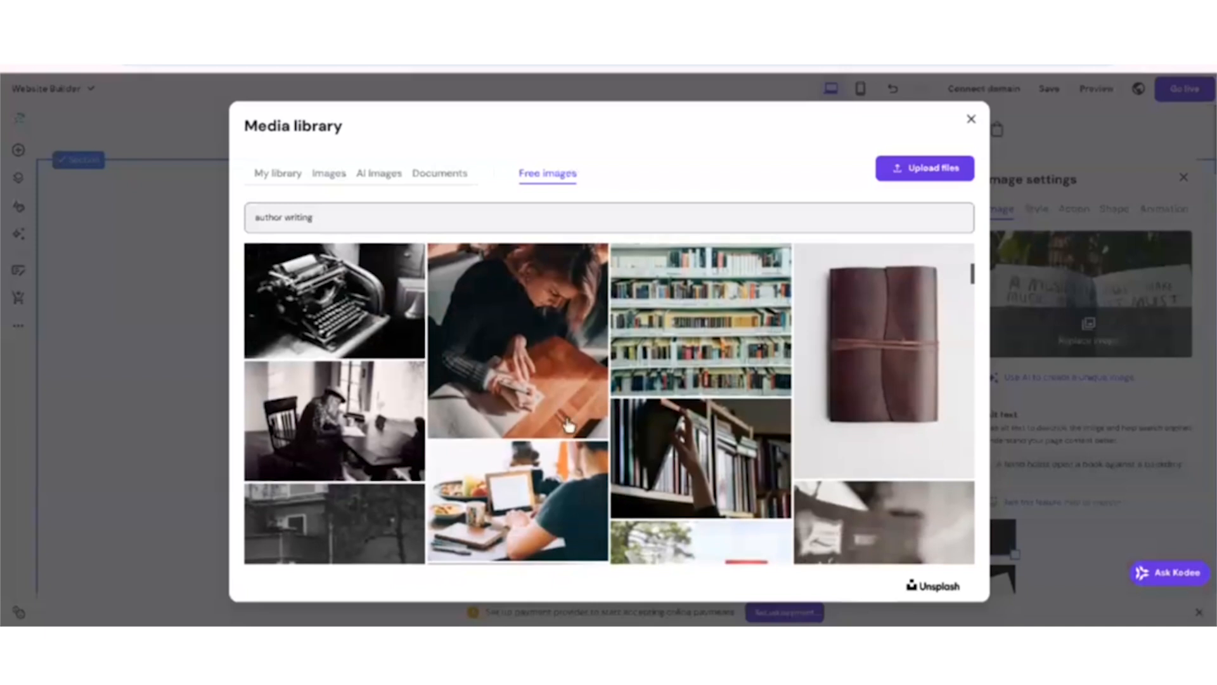
{"action": "scroll", "coordinate": [552, 415], "scroll_direction": "down", "scroll_amount": 5}
{"action": "scroll", "coordinate": [472, 385], "scroll_direction": "down", "scroll_amount": 5}
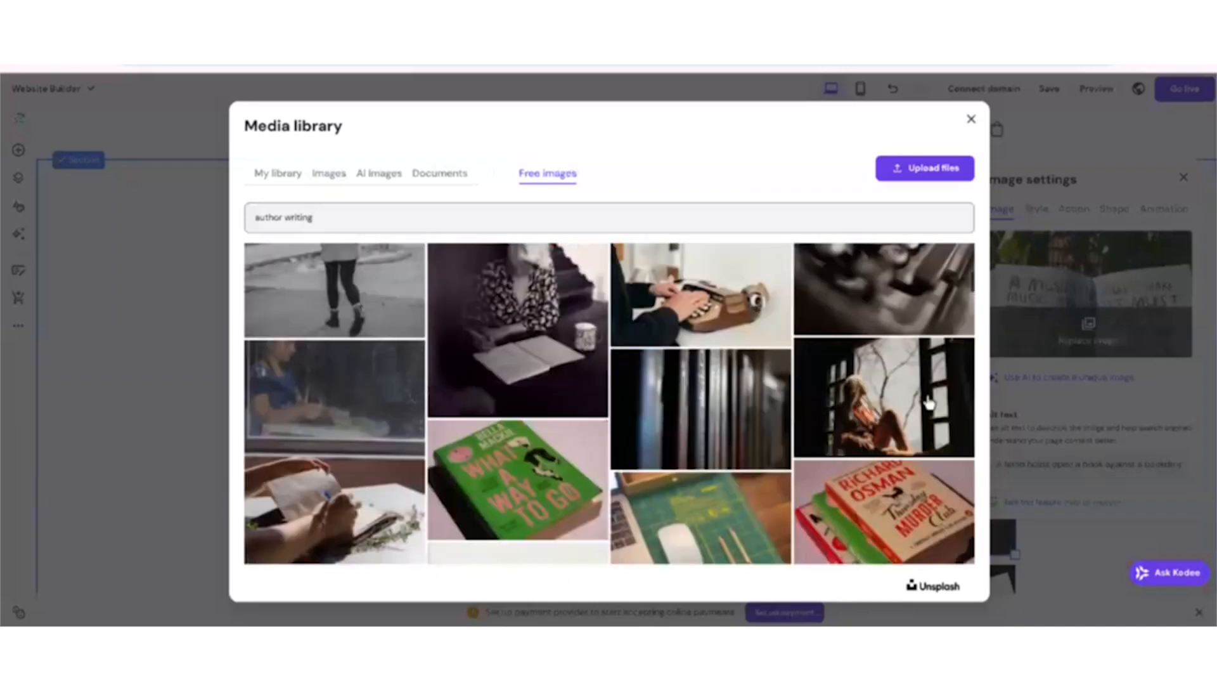
{"action": "scroll", "coordinate": [929, 402], "scroll_direction": "down", "scroll_amount": 10}
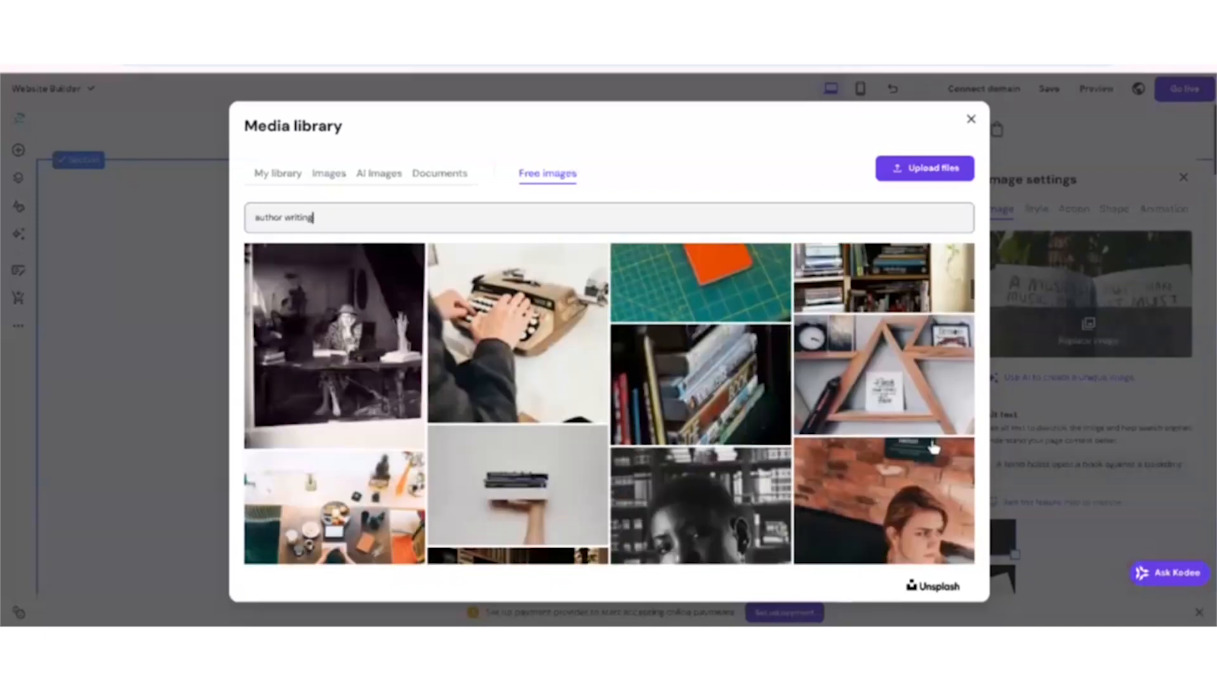
{"action": "scroll", "coordinate": [933, 448], "scroll_direction": "down", "scroll_amount": 5}
{"action": "scroll", "coordinate": [933, 448], "scroll_direction": "down", "scroll_amount": 8}
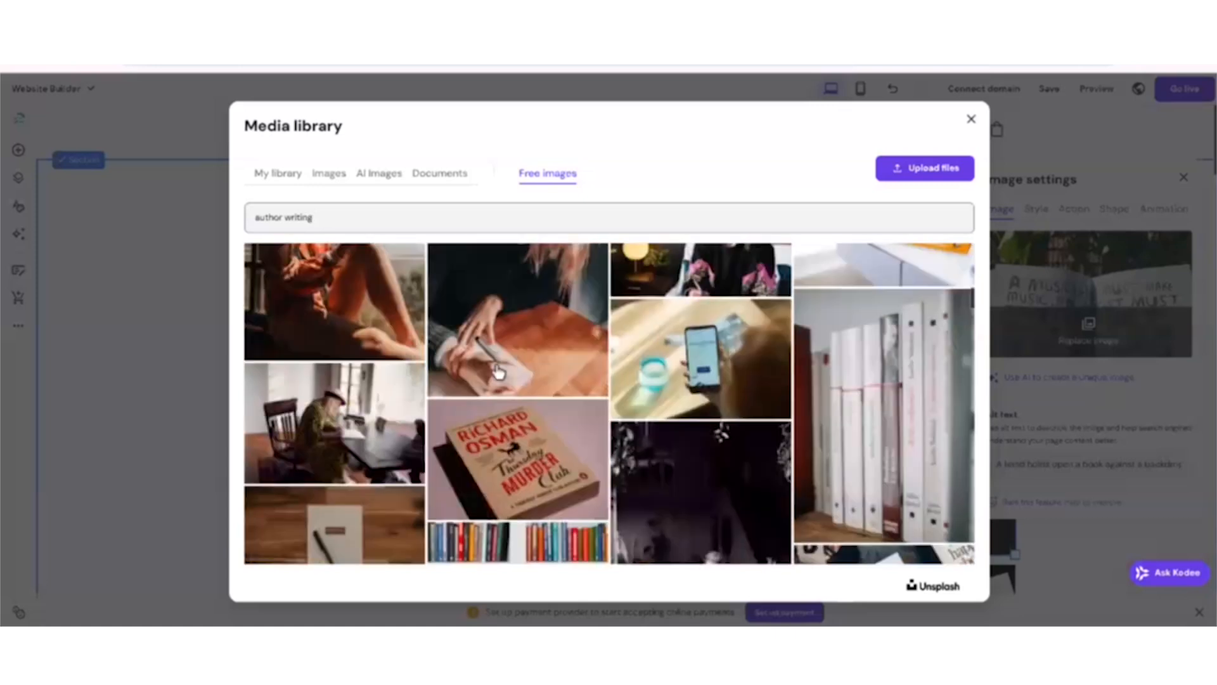
{"action": "scroll", "coordinate": [827, 453], "scroll_direction": "down", "scroll_amount": 10}
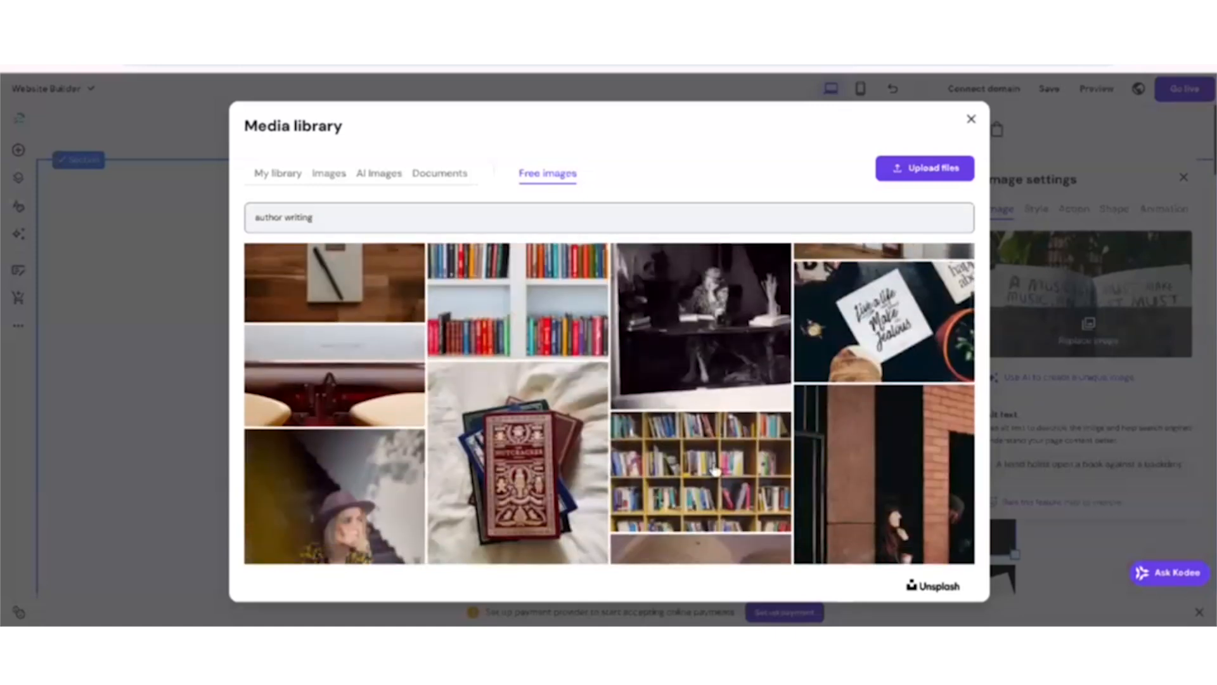
{"action": "scroll", "coordinate": [725, 454], "scroll_direction": "down", "scroll_amount": 8}
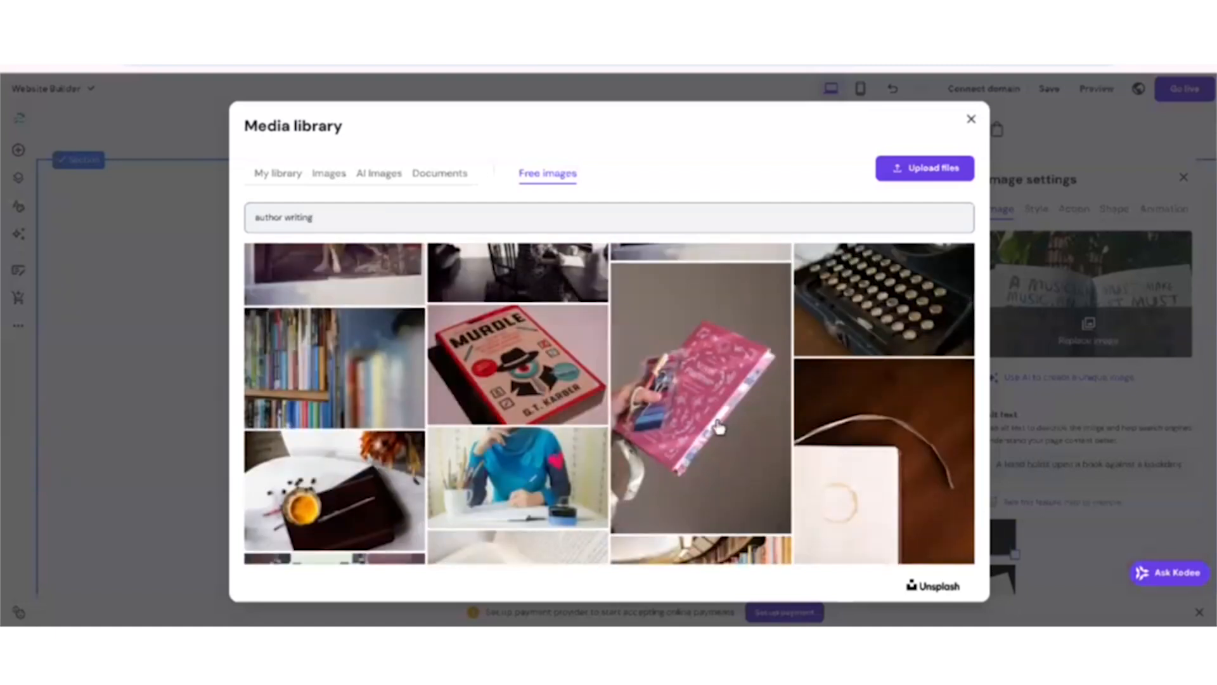
{"action": "left_click", "coordinate": [718, 428]}
{"action": "left_click", "coordinate": [945, 581]}
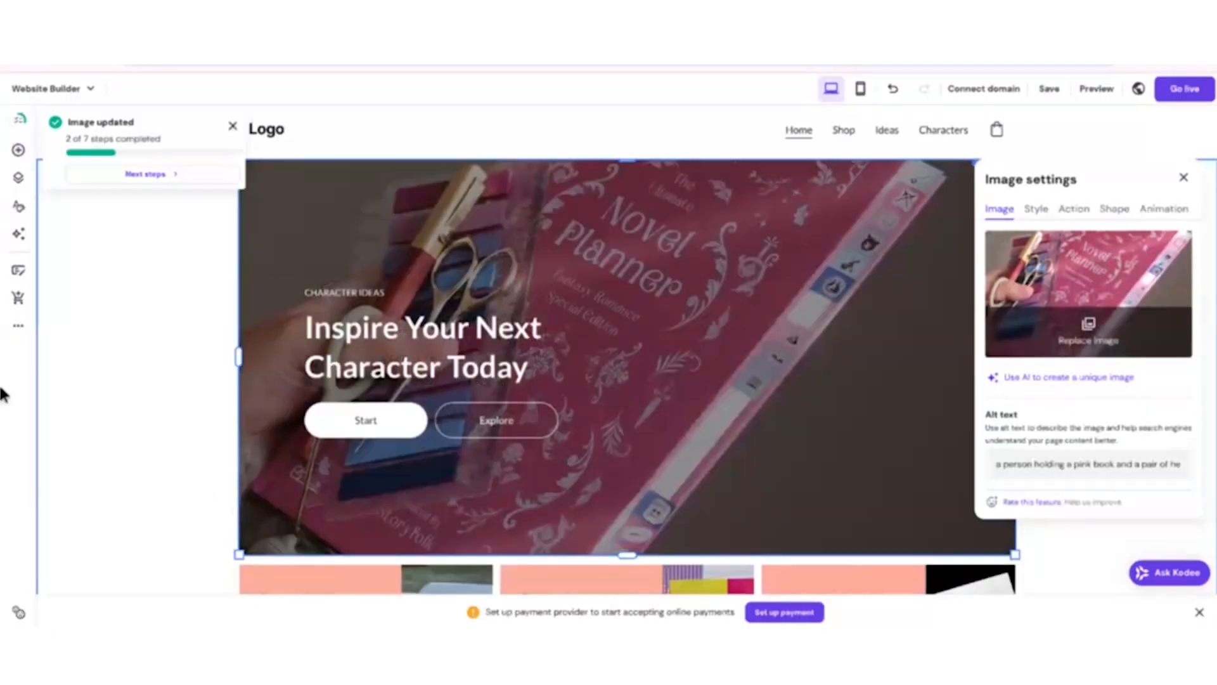
{"action": "left_click", "coordinate": [146, 406]}
Hide the placeholder logo in the website header.
{"action": "scroll", "coordinate": [155, 412], "scroll_direction": "down", "scroll_amount": 2}
{"action": "scroll", "coordinate": [178, 411], "scroll_direction": "up", "scroll_amount": 3}
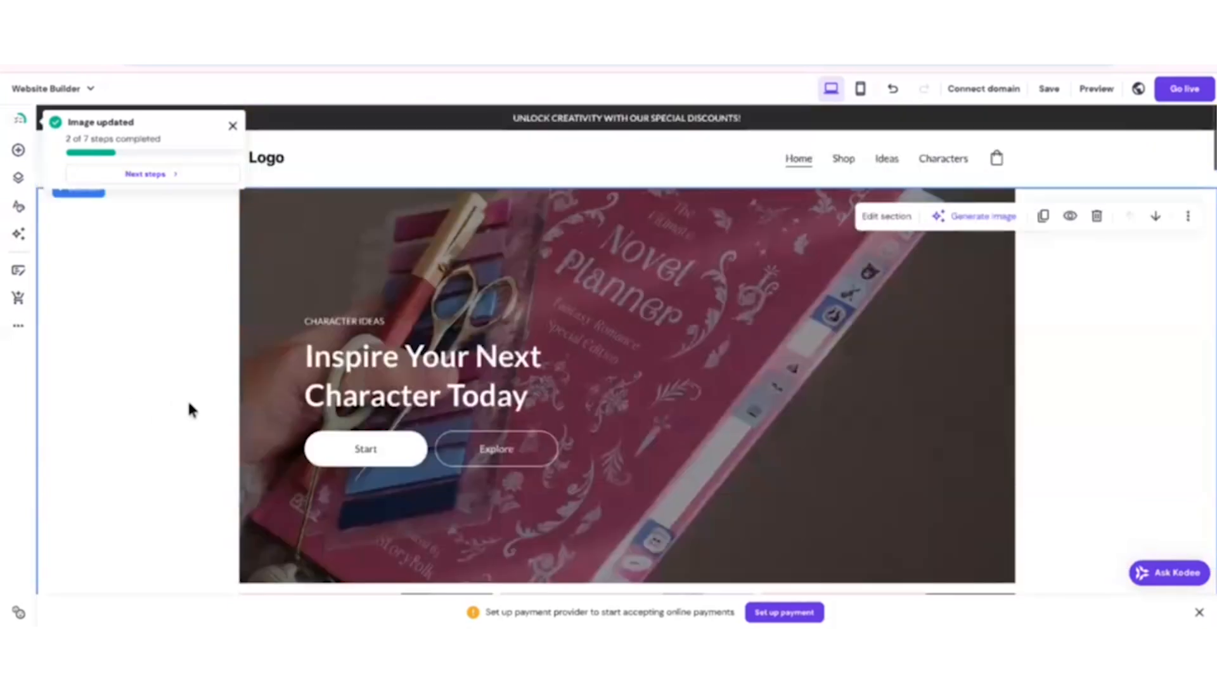
{"action": "scroll", "coordinate": [194, 413], "scroll_direction": "down", "scroll_amount": 3}
{"action": "scroll", "coordinate": [194, 412], "scroll_direction": "up", "scroll_amount": 3}
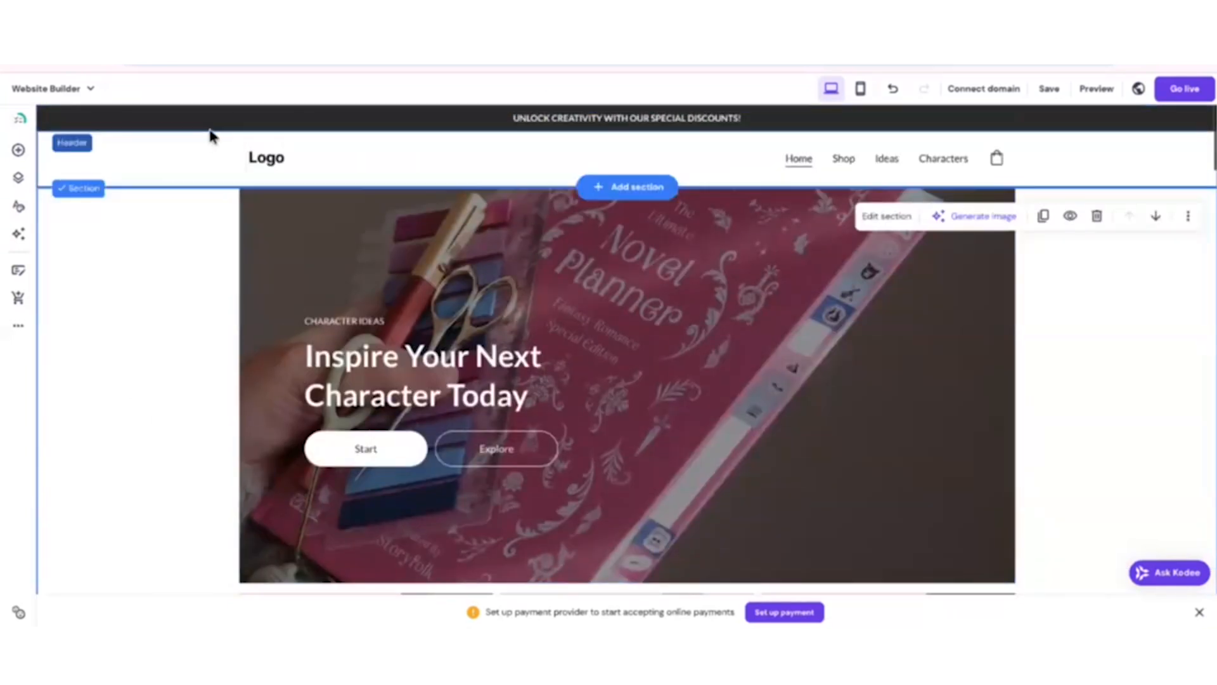
{"action": "left_click", "coordinate": [269, 160]}
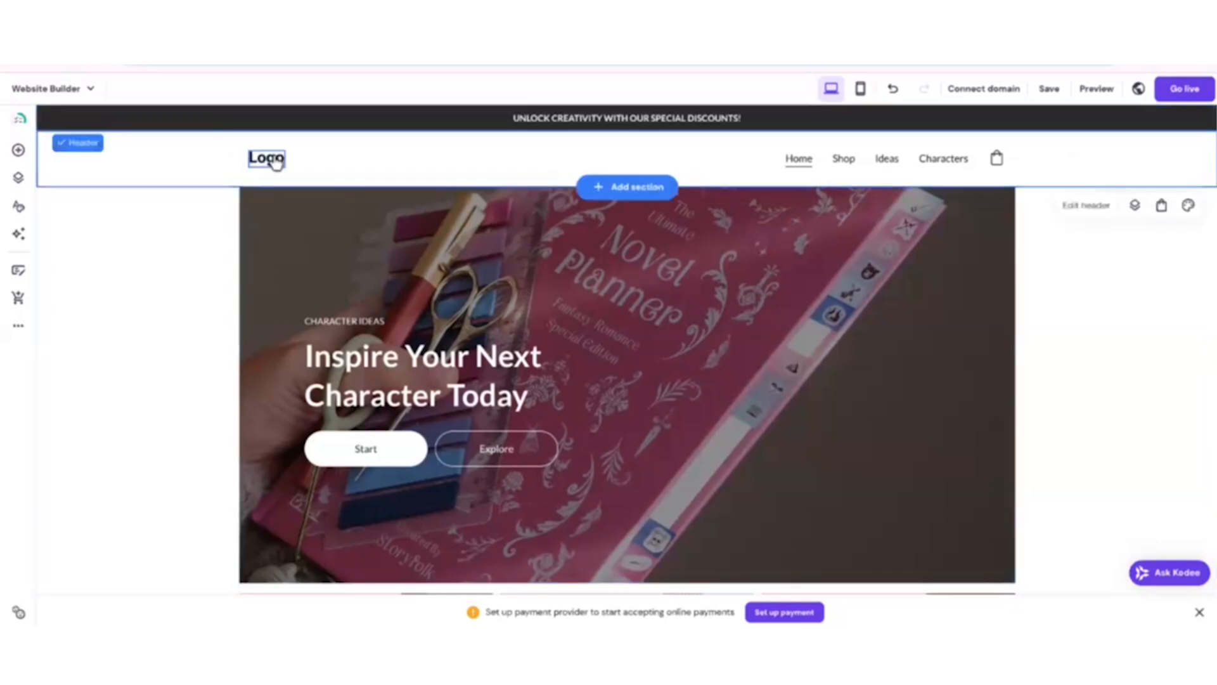
{"action": "left_click", "coordinate": [1023, 245]}
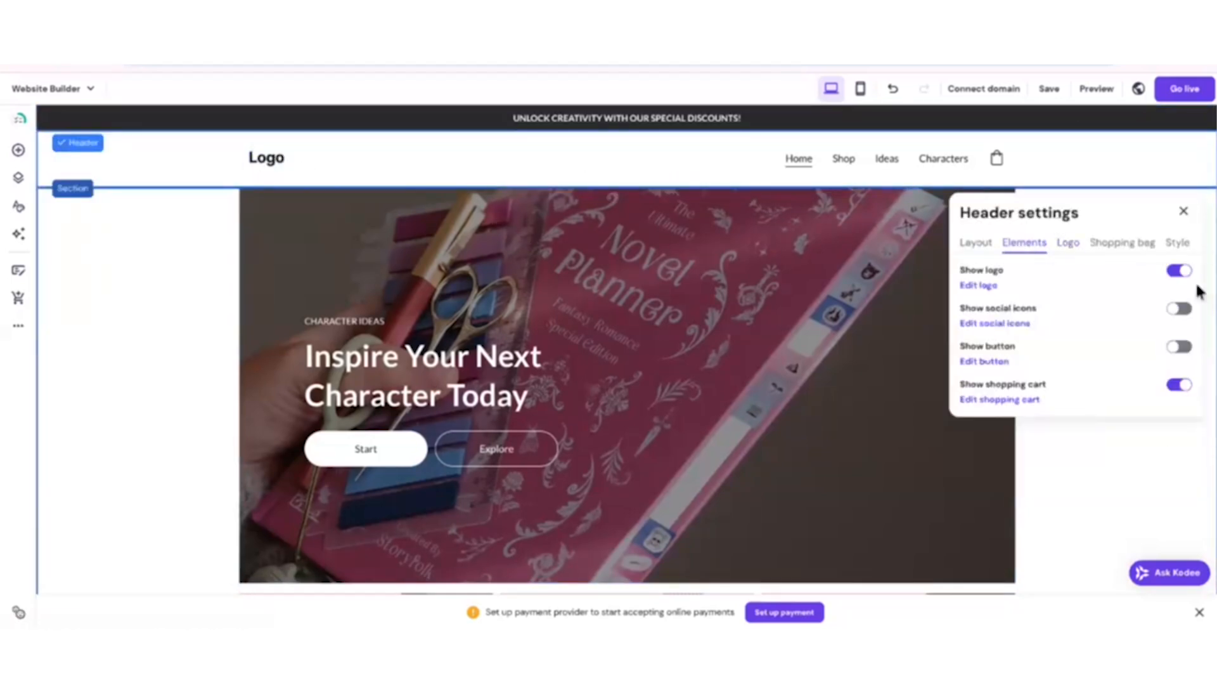
{"action": "left_click", "coordinate": [1176, 272]}
{"action": "left_click", "coordinate": [155, 321]}
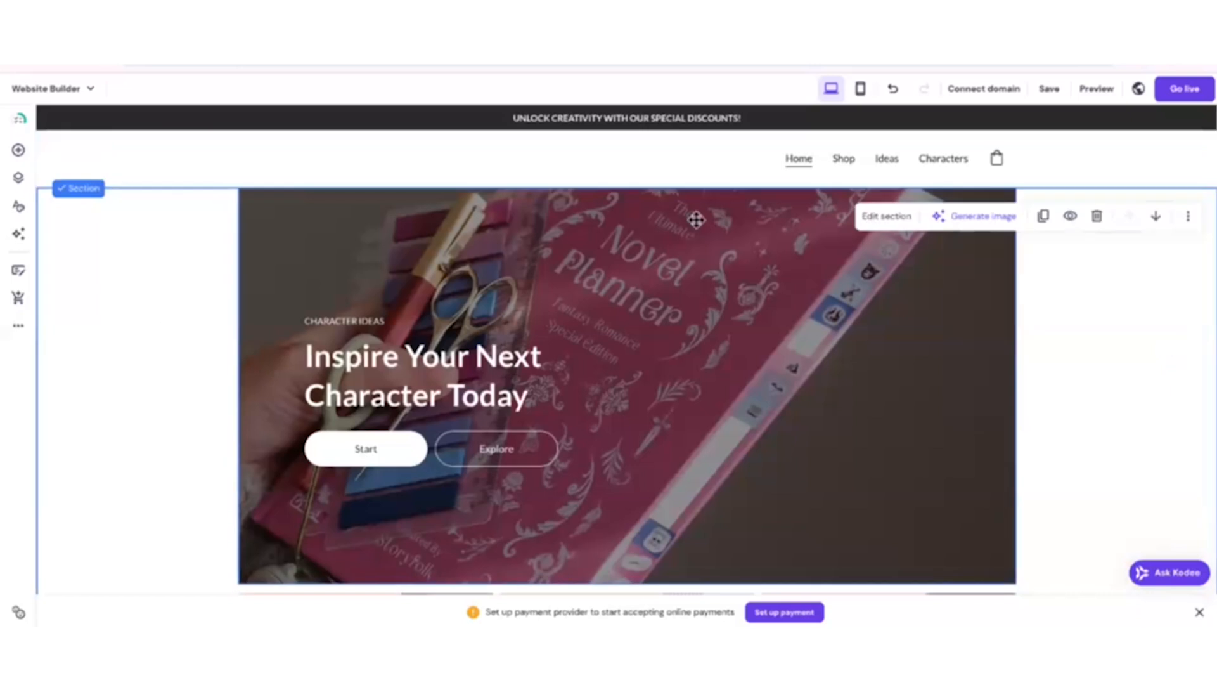
Link the hero section's Start button to a page of the website.
{"action": "scroll", "coordinate": [790, 474], "scroll_direction": "down", "scroll_amount": 3}
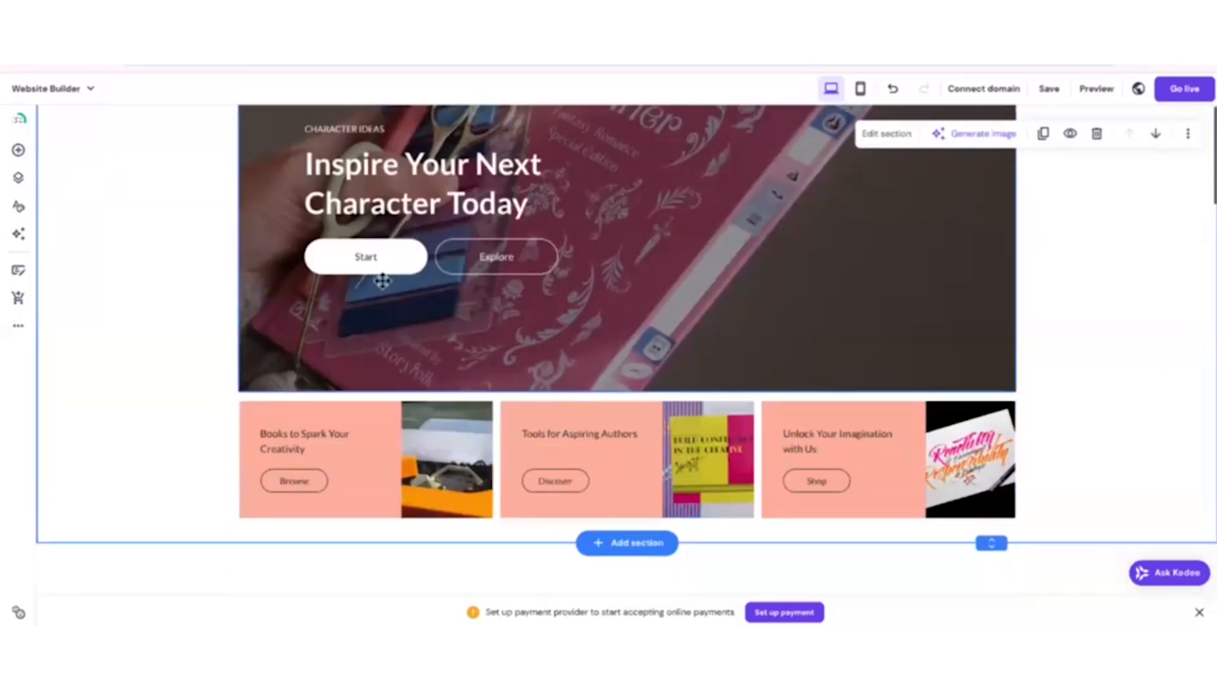
{"action": "left_click", "coordinate": [408, 270]}
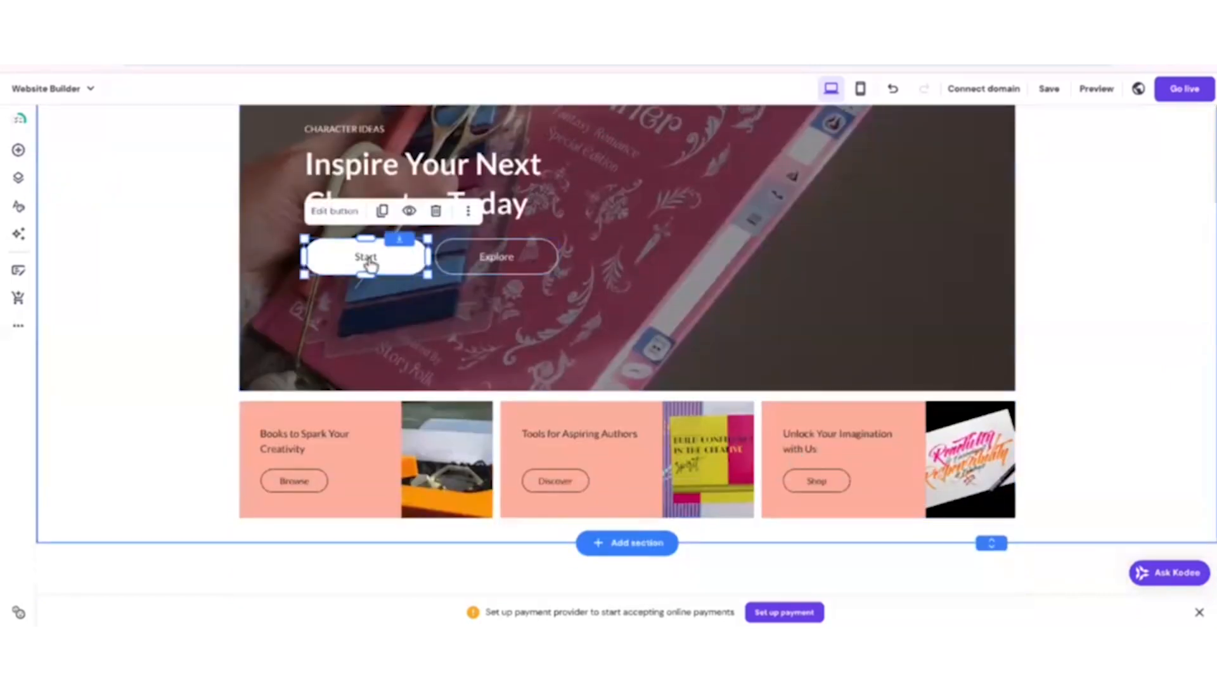
{"action": "left_click", "coordinate": [324, 213]}
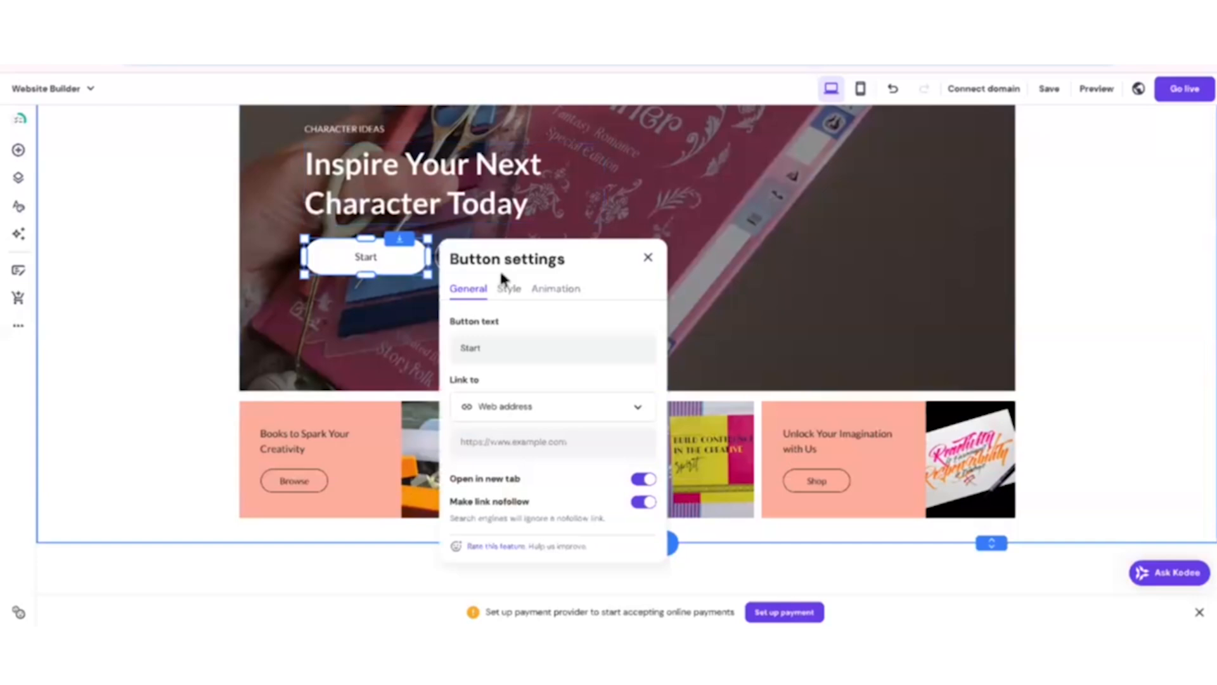
{"action": "left_click", "coordinate": [505, 411]}
{"action": "left_click", "coordinate": [499, 442]}
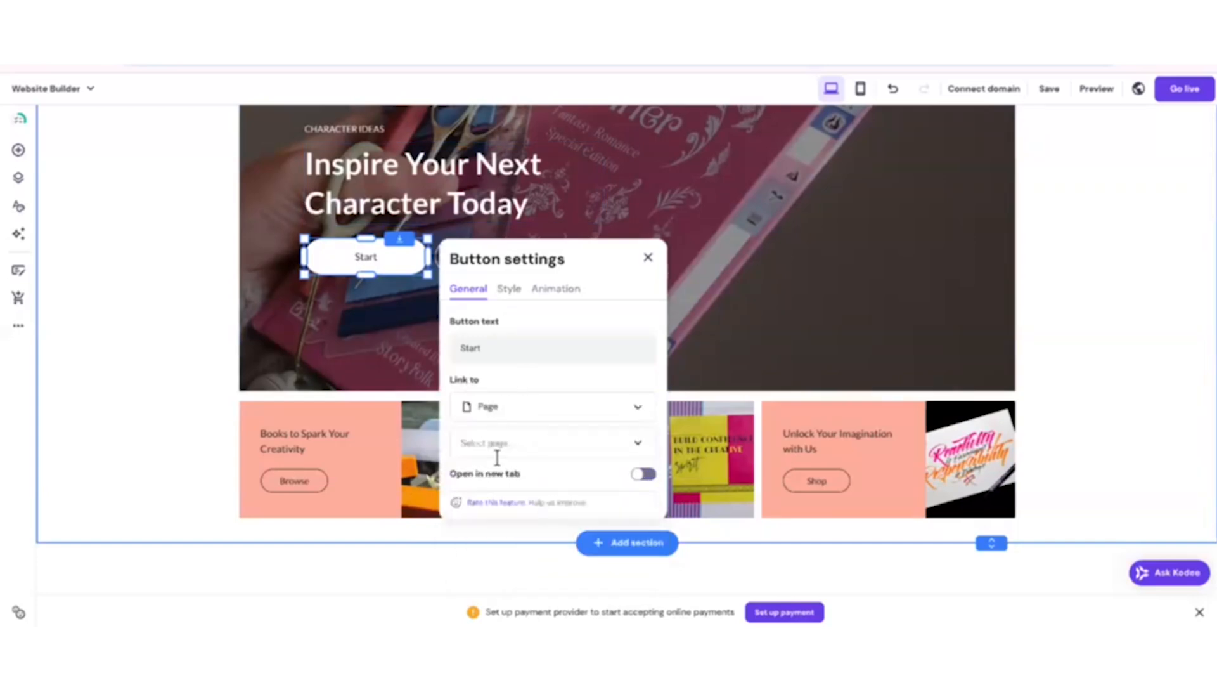
{"action": "left_click", "coordinate": [520, 444]}
{"action": "scroll", "coordinate": [530, 541], "scroll_direction": "down", "scroll_amount": 2}
{"action": "left_click", "coordinate": [500, 549]}
{"action": "left_click", "coordinate": [162, 323]}
{"action": "scroll", "coordinate": [166, 326], "scroll_direction": "up", "scroll_amount": 5}
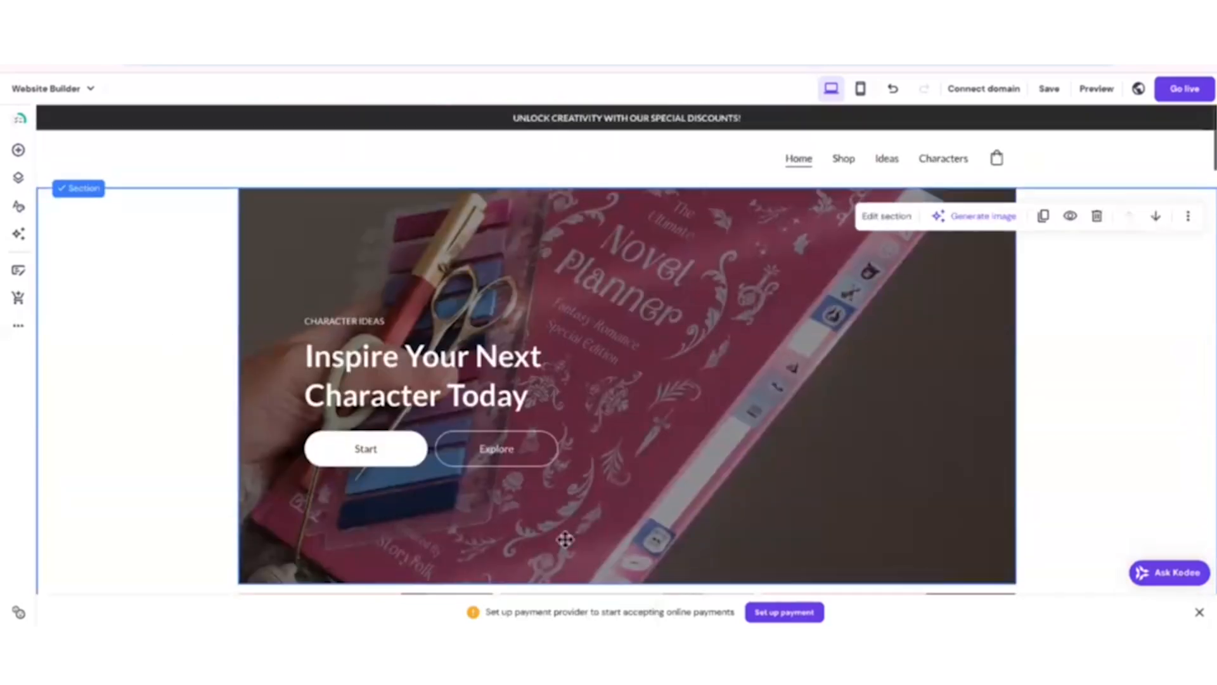
Delete the product list section below the Idea Generation section on the home page.
{"action": "scroll", "coordinate": [843, 483], "scroll_direction": "down", "scroll_amount": 7}
{"action": "scroll", "coordinate": [845, 482], "scroll_direction": "down", "scroll_amount": 12}
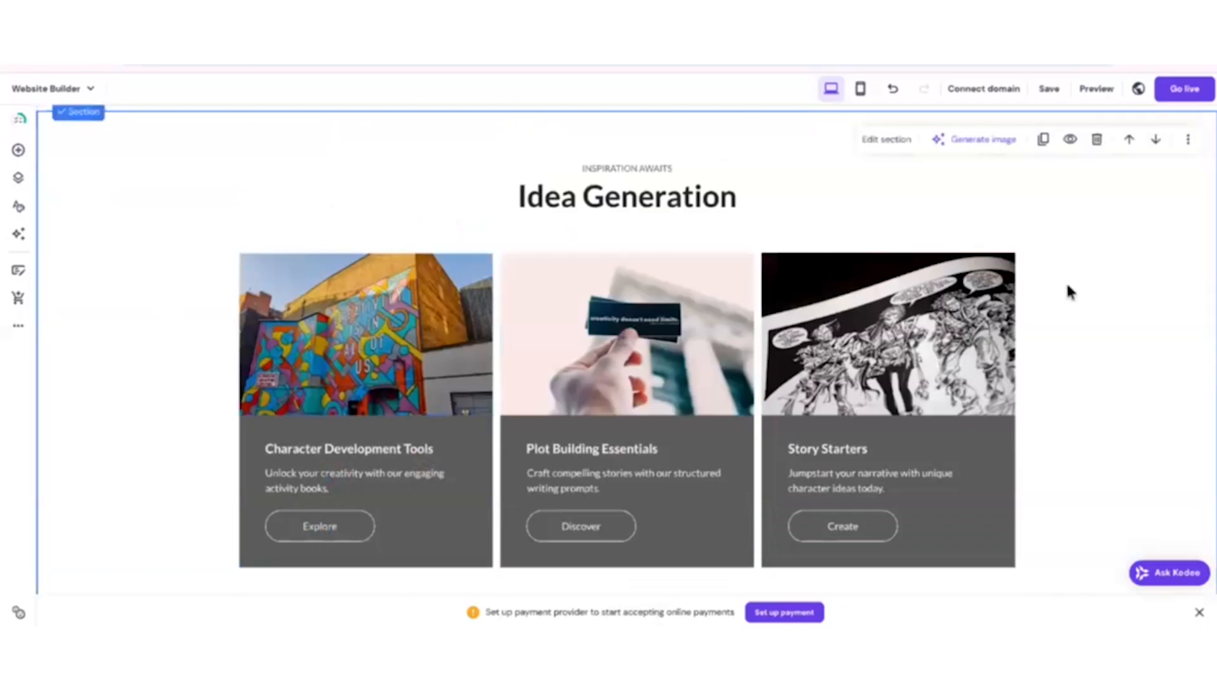
{"action": "scroll", "coordinate": [1037, 455], "scroll_direction": "down", "scroll_amount": 6}
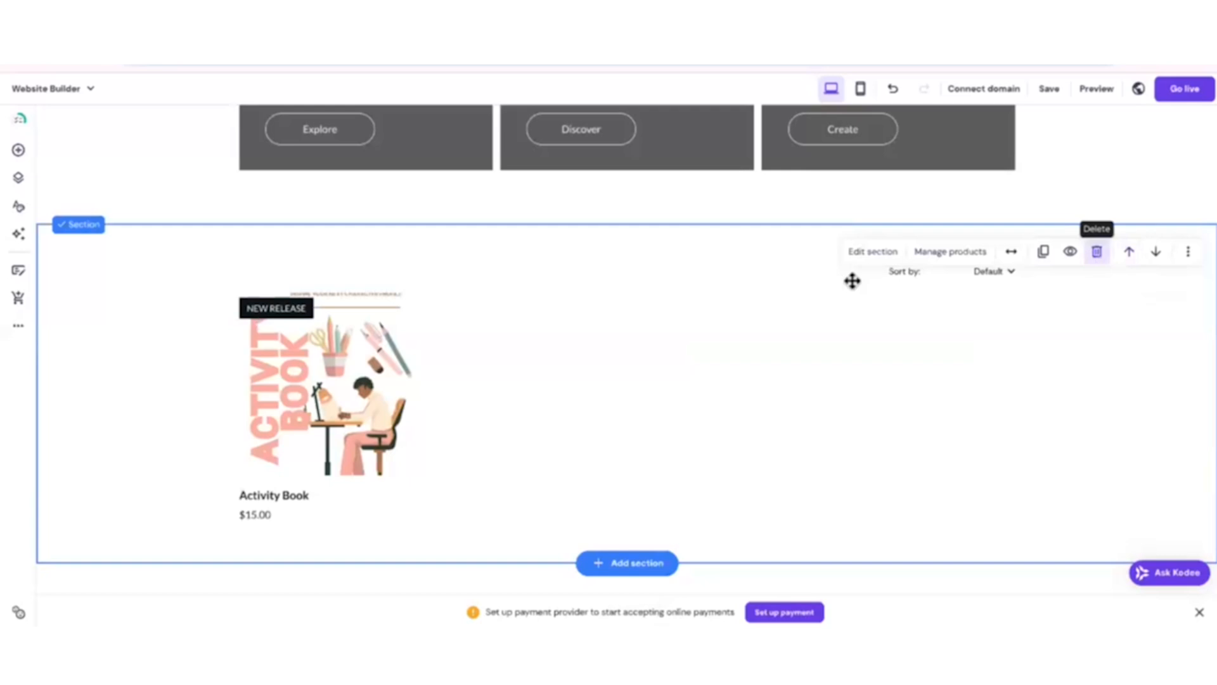
{"action": "left_click", "coordinate": [1097, 251]}
Delete the customer reviews section above the footer.
{"action": "scroll", "coordinate": [1078, 374], "scroll_direction": "down", "scroll_amount": 5}
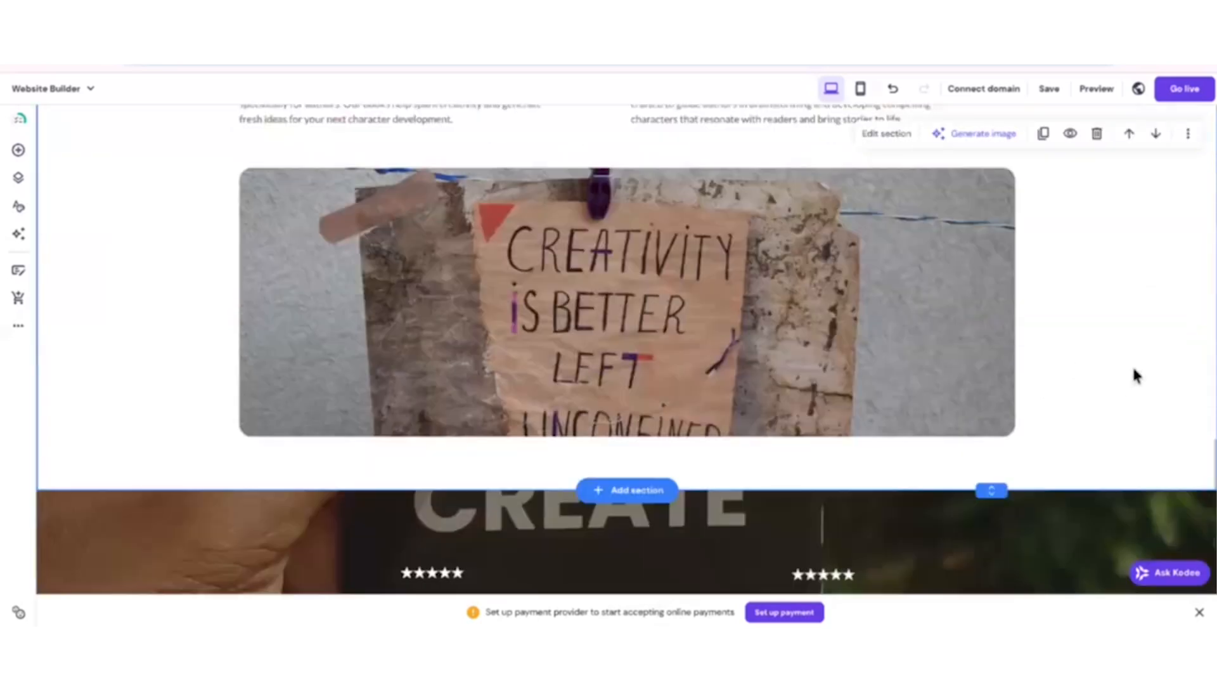
{"action": "scroll", "coordinate": [1134, 374], "scroll_direction": "down", "scroll_amount": 2}
{"action": "scroll", "coordinate": [1133, 380], "scroll_direction": "up", "scroll_amount": 8}
{"action": "scroll", "coordinate": [1134, 400], "scroll_direction": "down", "scroll_amount": 6}
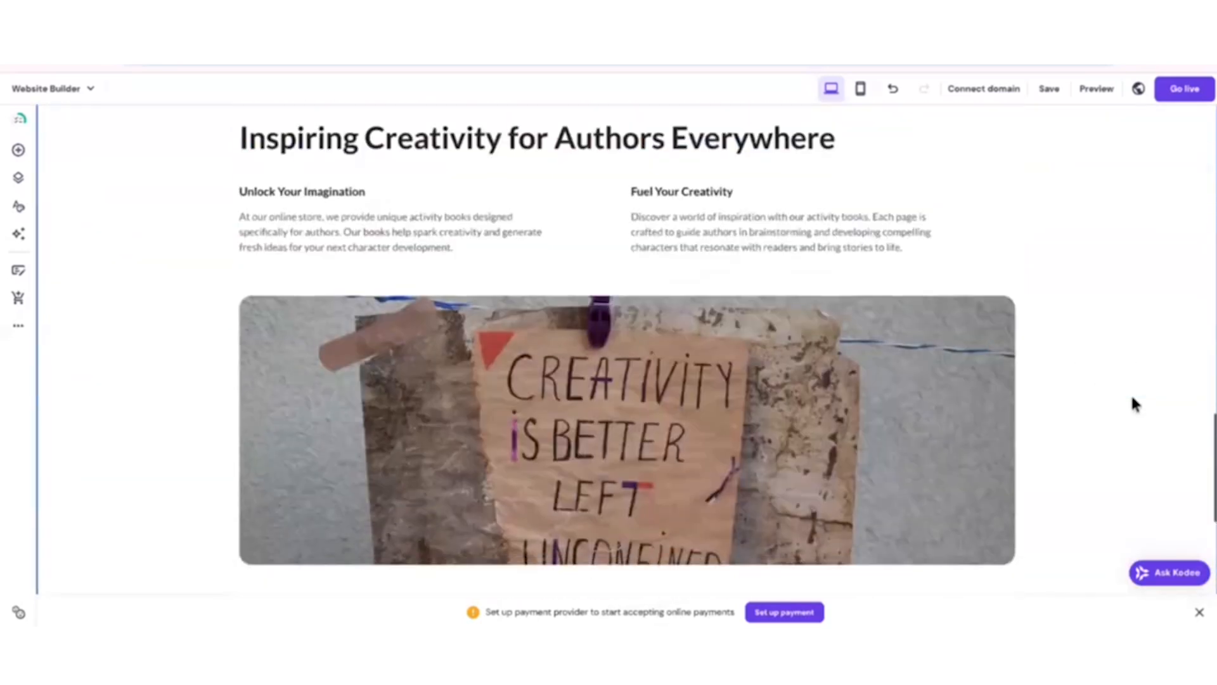
{"action": "scroll", "coordinate": [1129, 399], "scroll_direction": "down", "scroll_amount": 8}
{"action": "scroll", "coordinate": [191, 286], "scroll_direction": "up", "scroll_amount": 3}
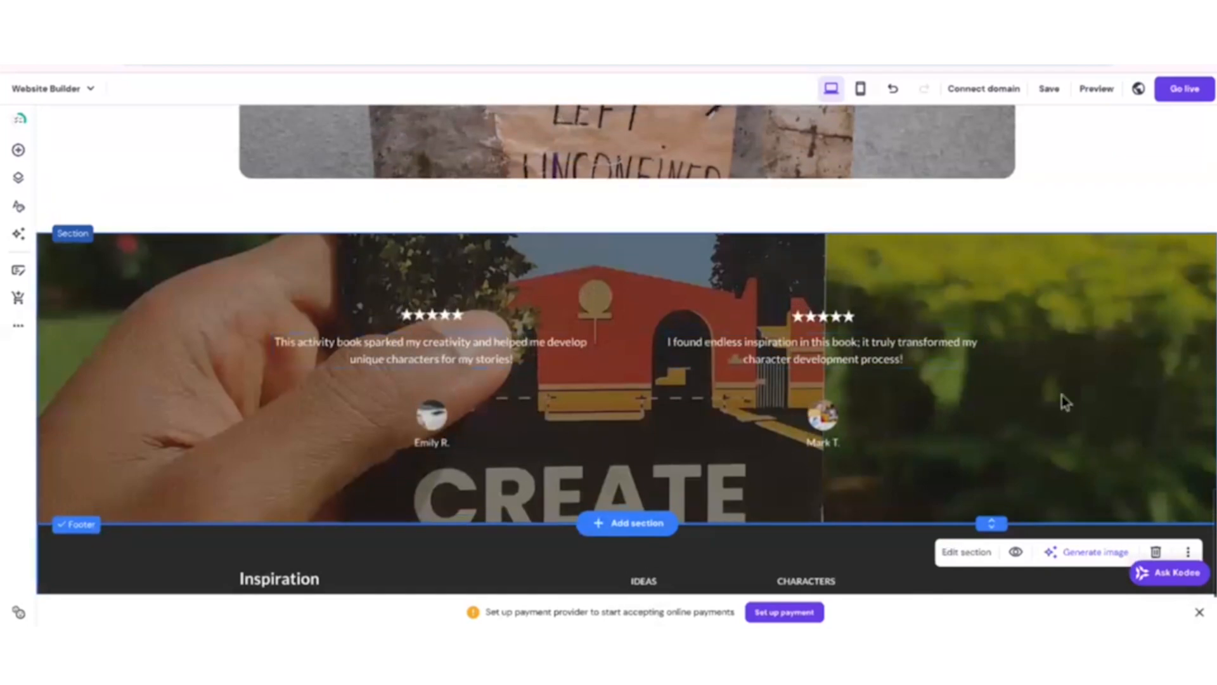
{"action": "left_click", "coordinate": [1104, 314]}
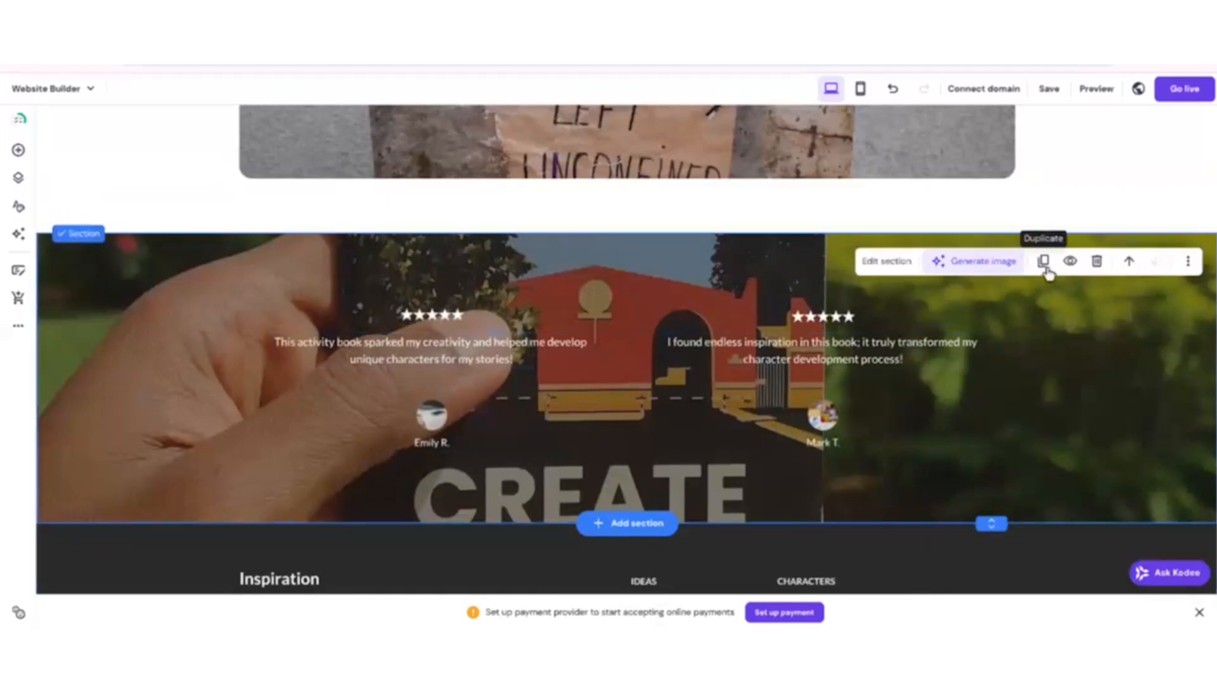
{"action": "left_click", "coordinate": [1096, 260]}
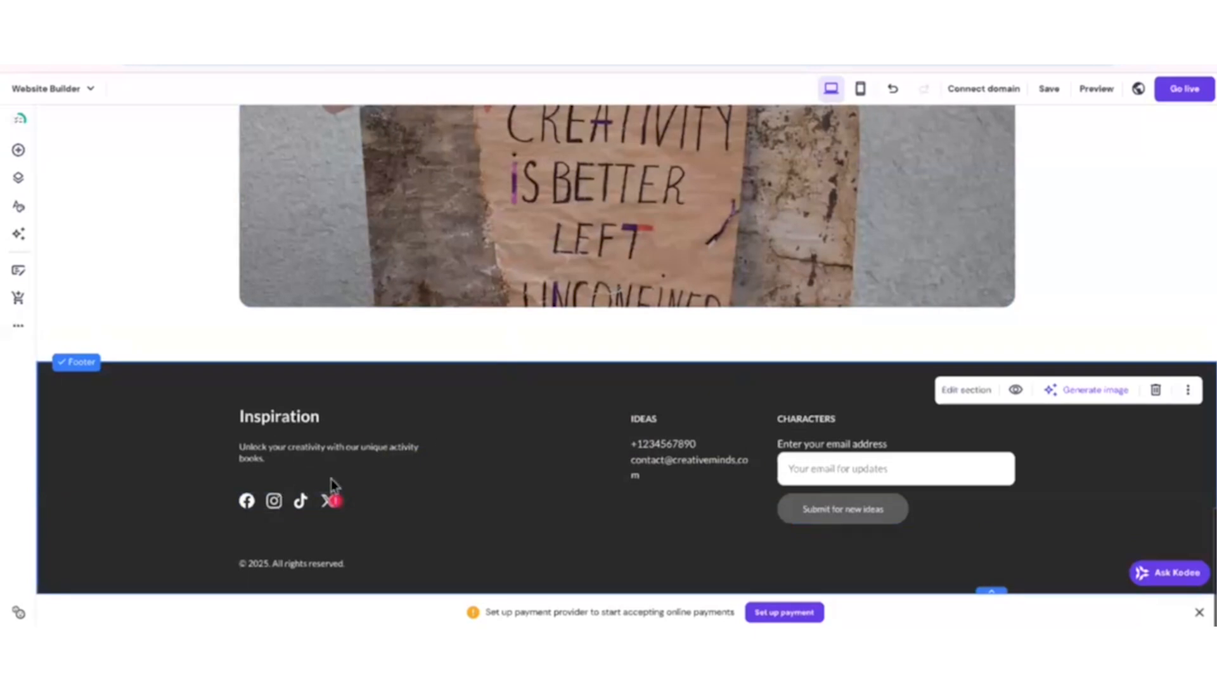
Remove the social media icons, the placeholder contact details and the IDEAS heading from the footer.
{"action": "left_click", "coordinate": [285, 501]}
{"action": "left_click", "coordinate": [733, 489]}
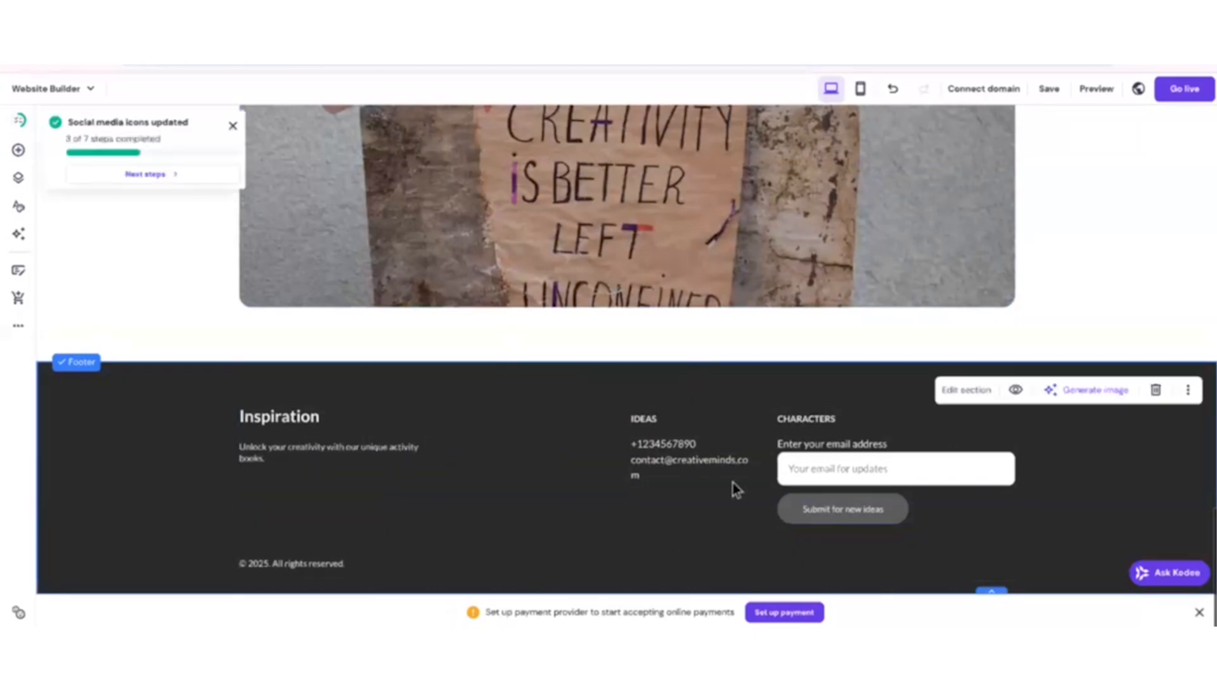
{"action": "left_click", "coordinate": [706, 459]}
{"action": "key", "text": "Delete"}
{"action": "left_click", "coordinate": [641, 440]}
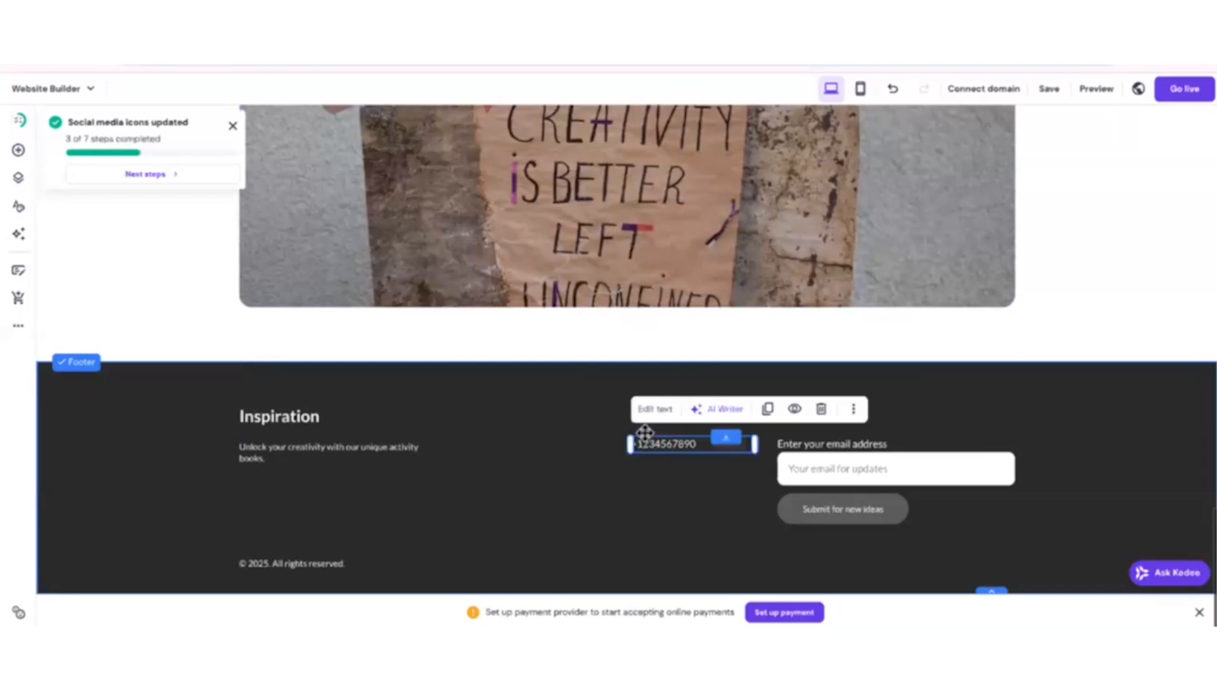
{"action": "key", "text": "Delete"}
{"action": "left_click", "coordinate": [660, 419]}
{"action": "key", "text": "Delete"}
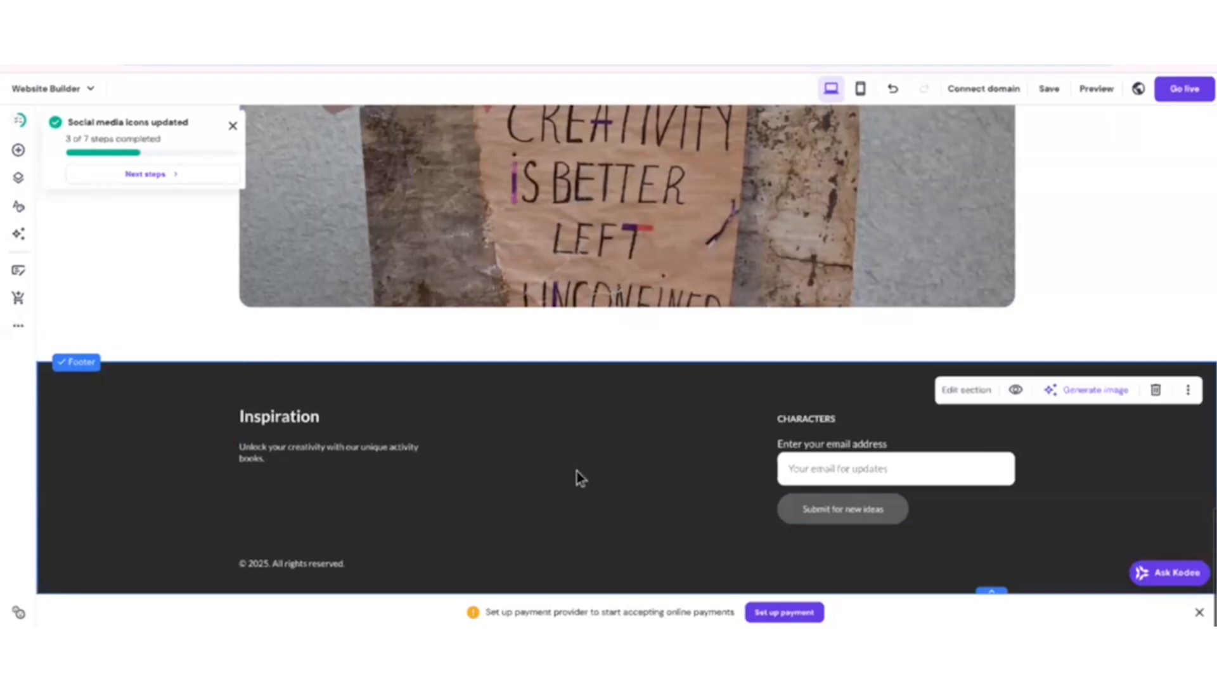
Check the top of the home page and save the website.
{"action": "scroll", "coordinate": [634, 412], "scroll_direction": "up", "scroll_amount": 20}
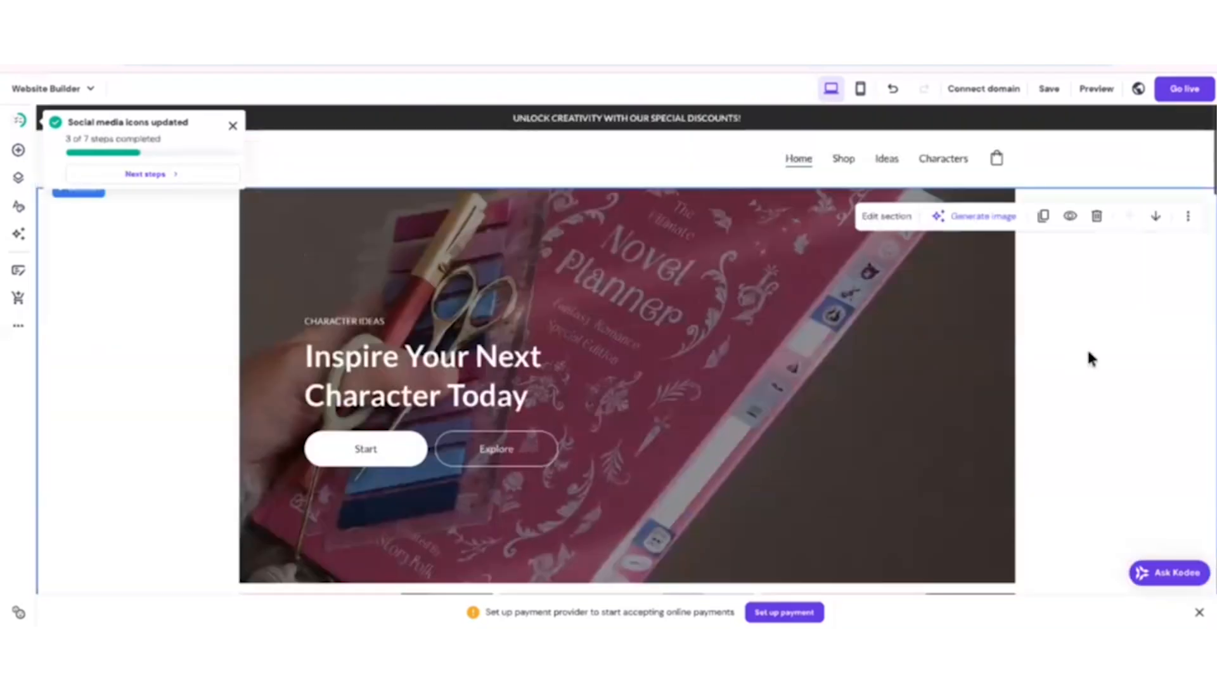
{"action": "scroll", "coordinate": [1071, 371], "scroll_direction": "down", "scroll_amount": 20}
{"action": "scroll", "coordinate": [1103, 381], "scroll_direction": "up", "scroll_amount": 8}
{"action": "scroll", "coordinate": [1127, 391], "scroll_direction": "up", "scroll_amount": 15}
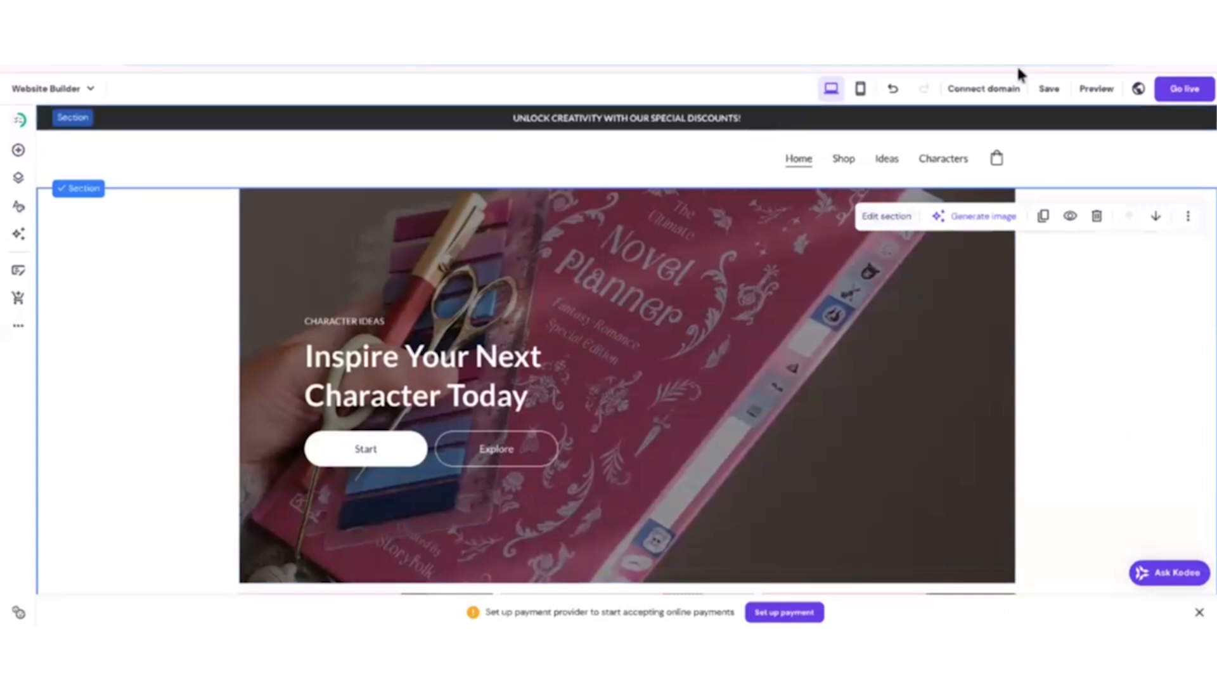
{"action": "left_click", "coordinate": [1052, 89]}
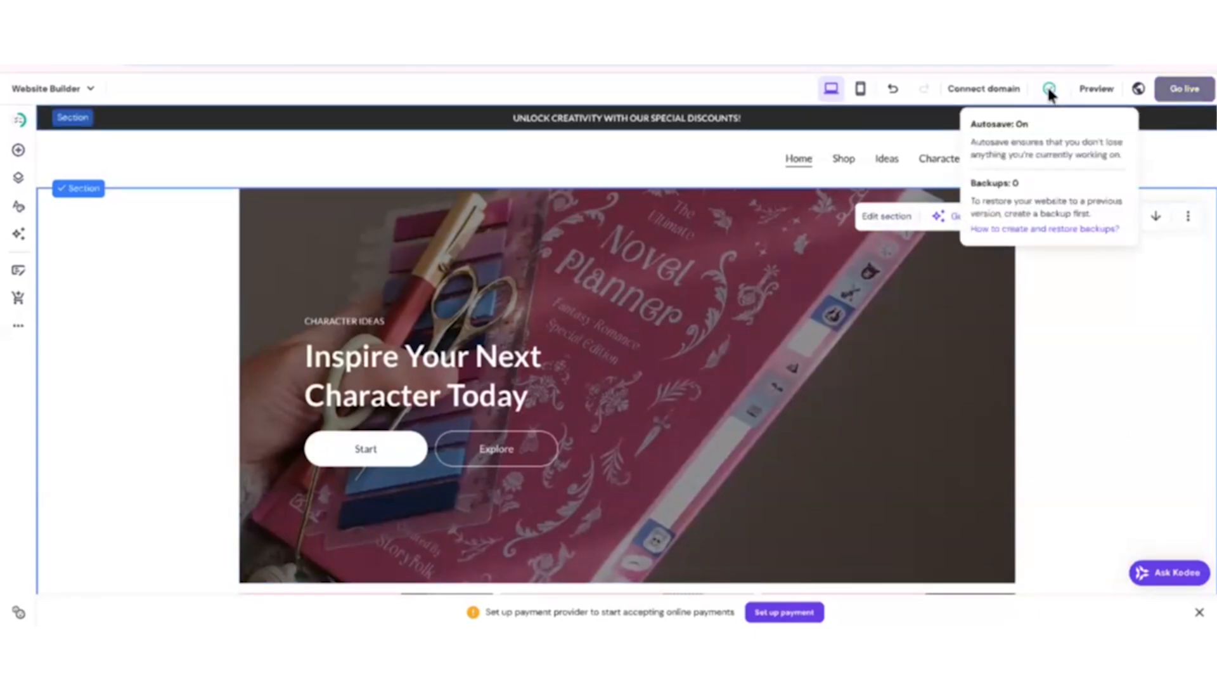
Preview the website and examine the home page from the hero section down to the footer.
{"action": "left_click", "coordinate": [1097, 90]}
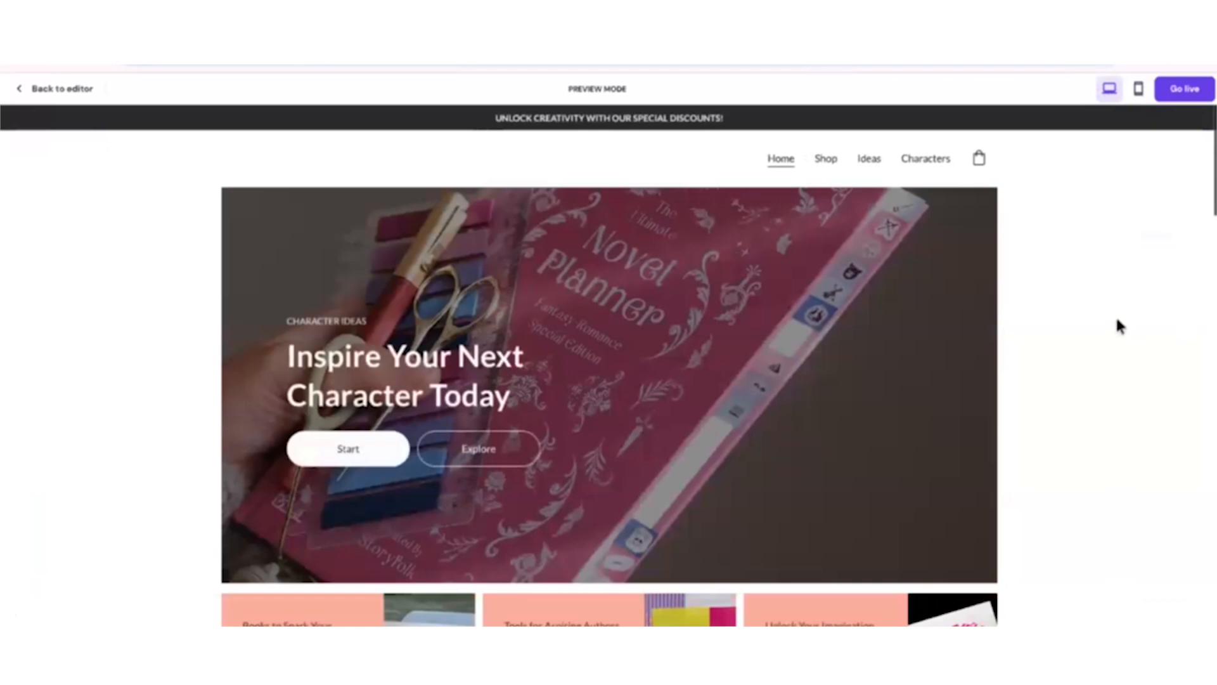
{"action": "scroll", "coordinate": [1119, 327], "scroll_direction": "down", "scroll_amount": 5}
{"action": "scroll", "coordinate": [1093, 322], "scroll_direction": "down", "scroll_amount": 5}
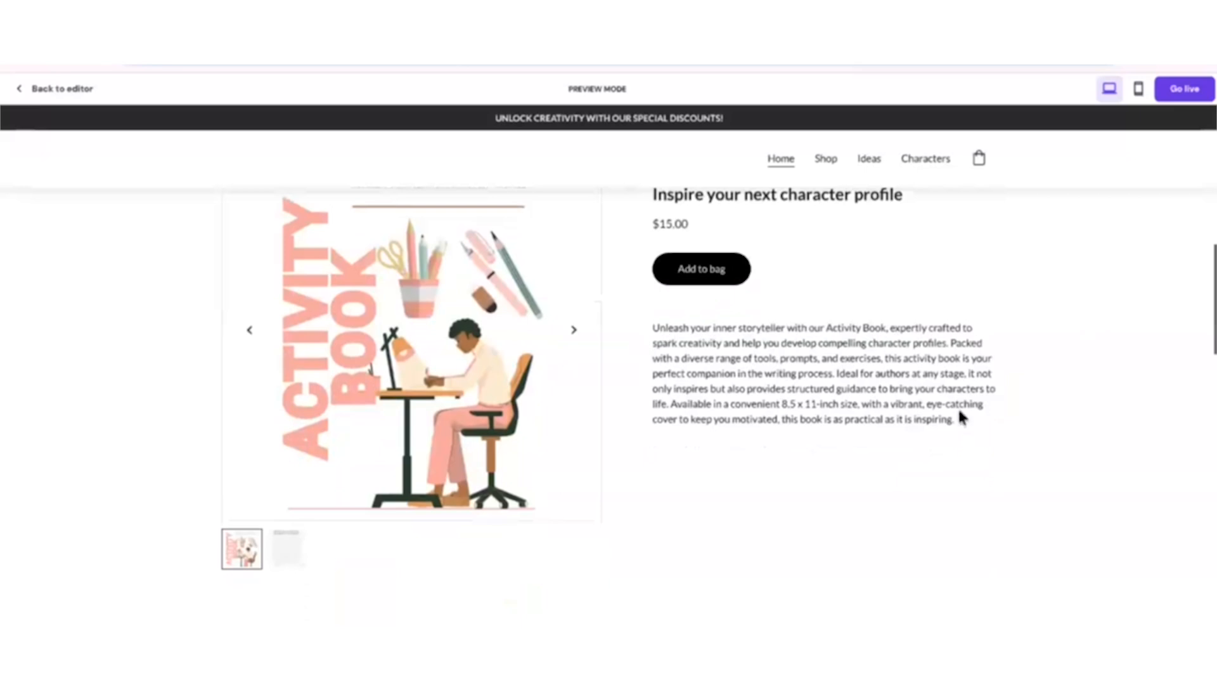
{"action": "scroll", "coordinate": [1062, 453], "scroll_direction": "down", "scroll_amount": 8}
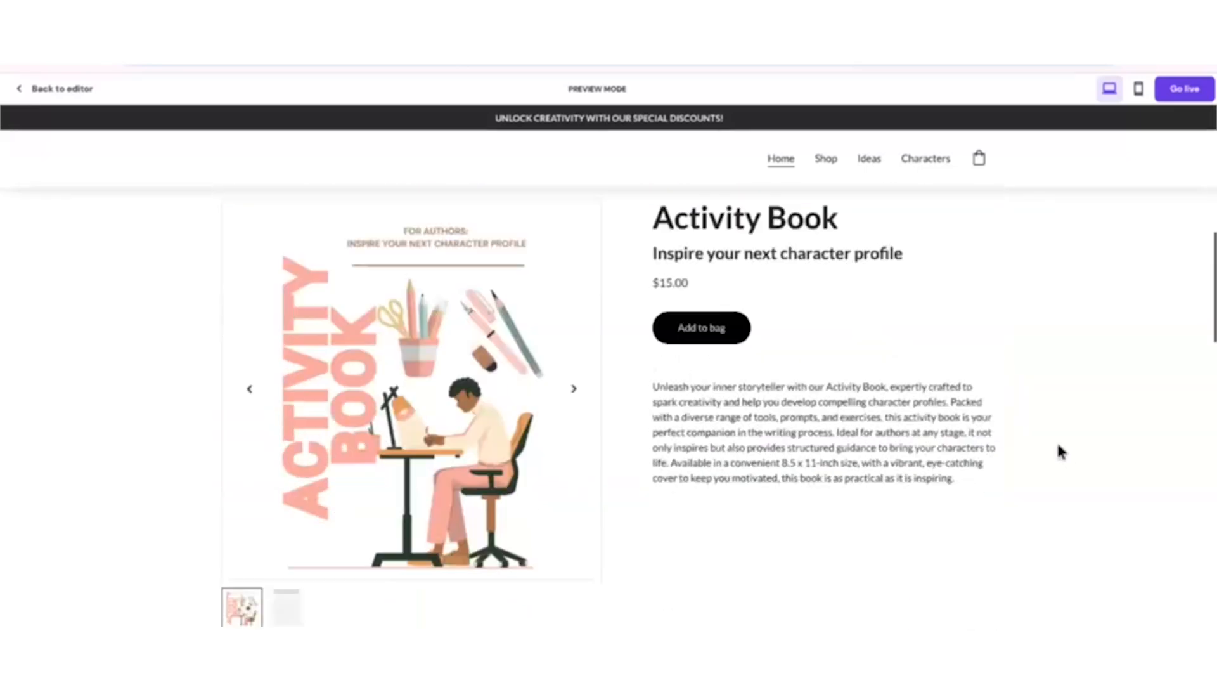
{"action": "scroll", "coordinate": [1061, 452], "scroll_direction": "down", "scroll_amount": 10}
{"action": "scroll", "coordinate": [947, 451], "scroll_direction": "down", "scroll_amount": 5}
{"action": "scroll", "coordinate": [1113, 482], "scroll_direction": "down", "scroll_amount": 6}
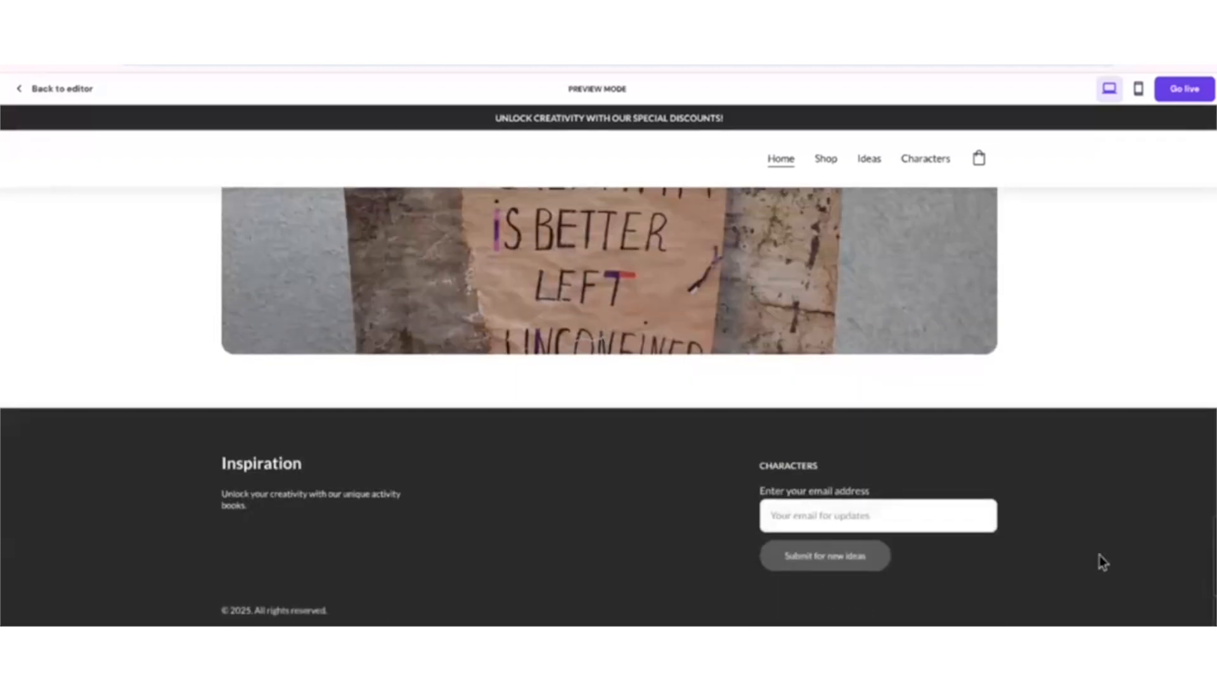
{"action": "scroll", "coordinate": [1103, 558], "scroll_direction": "up", "scroll_amount": 20}
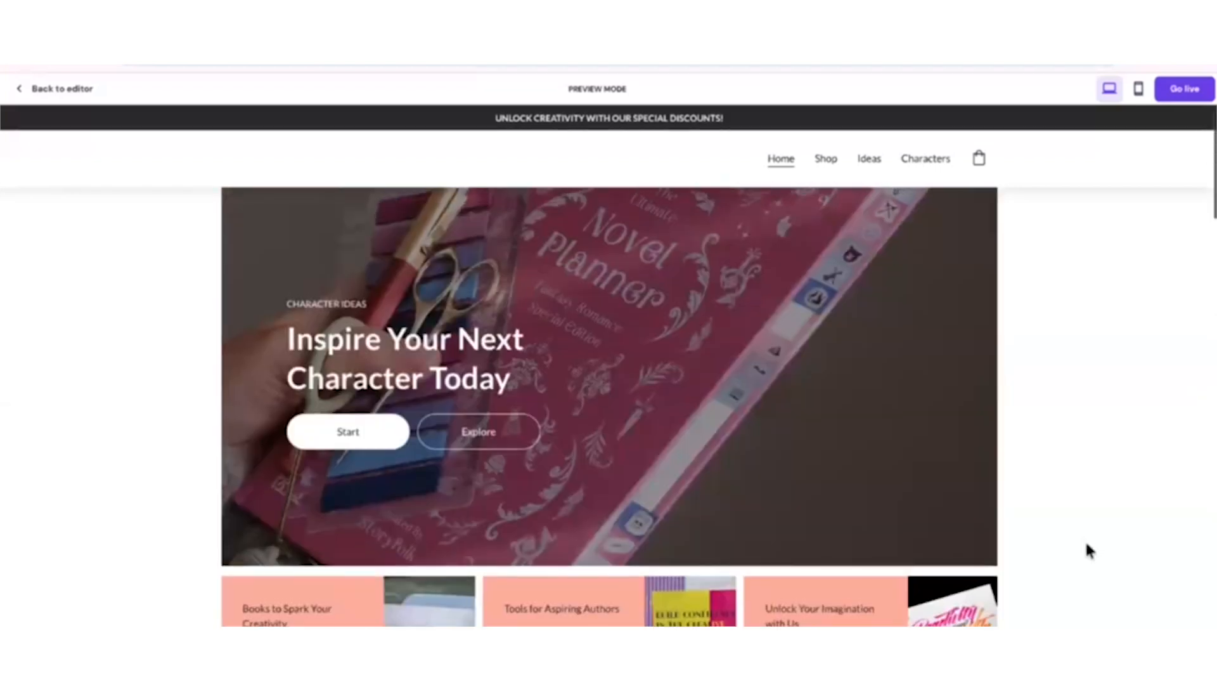
{"action": "scroll", "coordinate": [1089, 550], "scroll_direction": "up", "scroll_amount": 1}
Look through the Shop and Ideas pages in the website preview.
{"action": "left_click", "coordinate": [825, 159]}
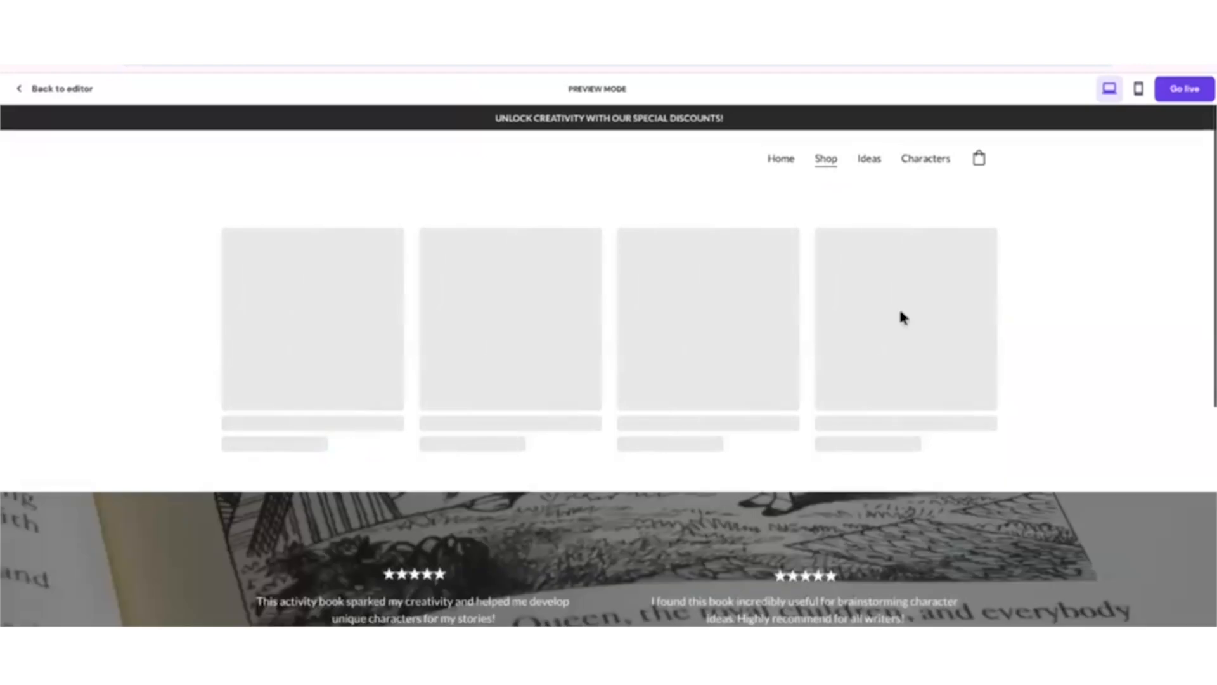
{"action": "scroll", "coordinate": [1070, 538], "scroll_direction": "down", "scroll_amount": 5}
{"action": "scroll", "coordinate": [1071, 551], "scroll_direction": "up", "scroll_amount": 5}
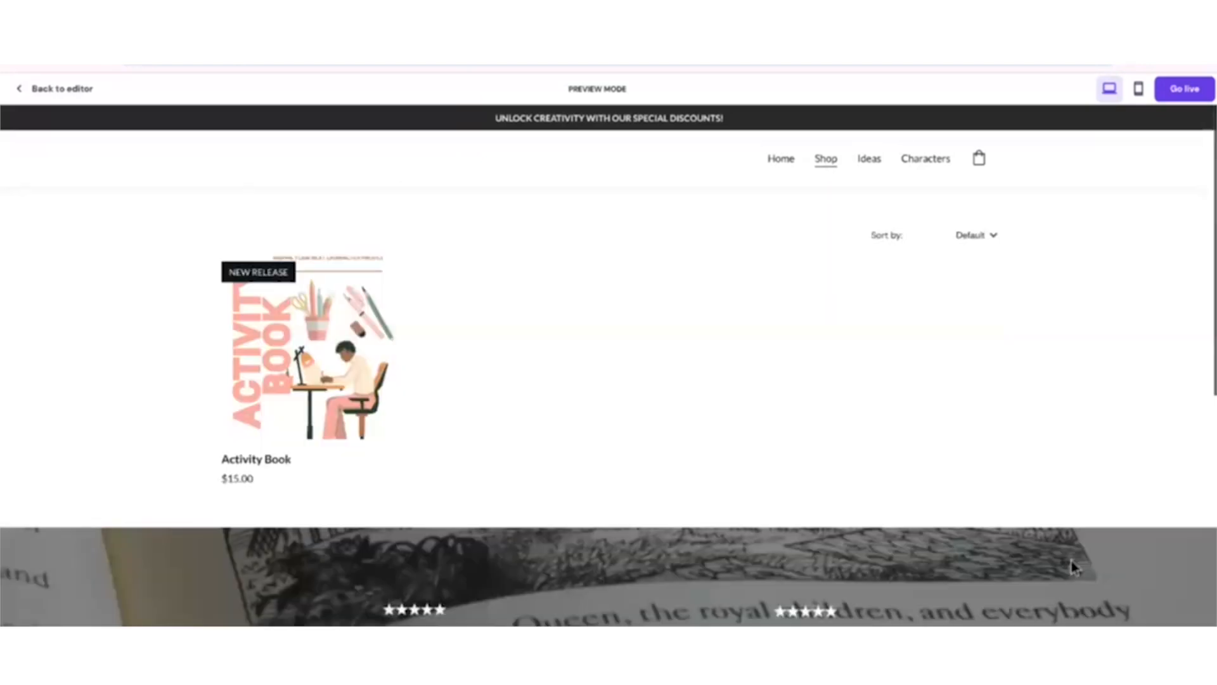
{"action": "left_click", "coordinate": [868, 161]}
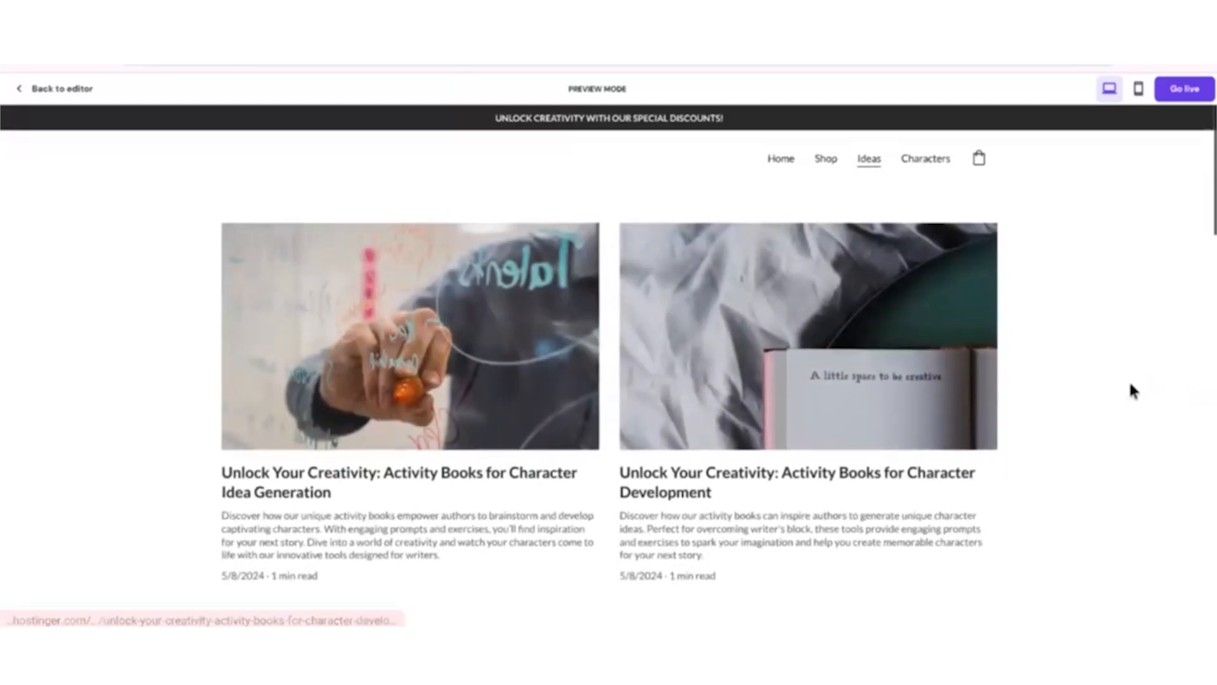
{"action": "scroll", "coordinate": [1014, 355], "scroll_direction": "down", "scroll_amount": 10}
{"action": "scroll", "coordinate": [1097, 472], "scroll_direction": "down", "scroll_amount": 2}
{"action": "scroll", "coordinate": [1094, 473], "scroll_direction": "up", "scroll_amount": 8}
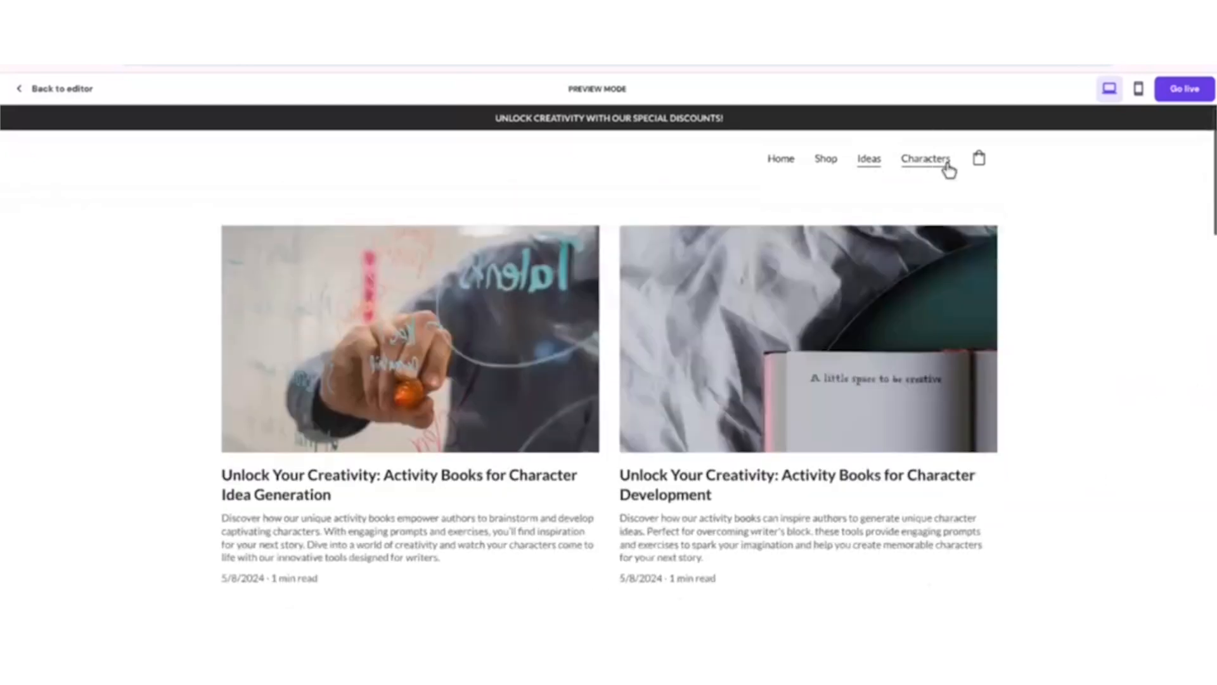
Look through the Characters page in the preview and go back over the home page.
{"action": "left_click", "coordinate": [941, 167]}
{"action": "scroll", "coordinate": [701, 389], "scroll_direction": "down", "scroll_amount": 8}
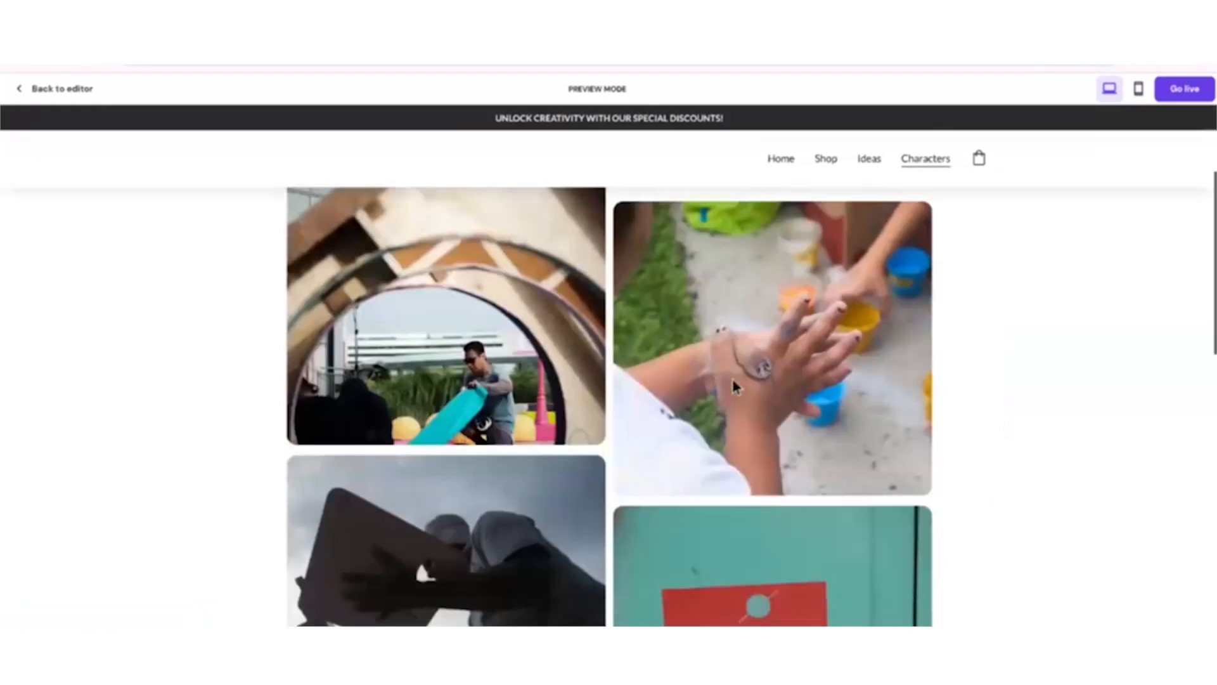
{"action": "scroll", "coordinate": [875, 475], "scroll_direction": "down", "scroll_amount": 5}
{"action": "scroll", "coordinate": [935, 549], "scroll_direction": "up", "scroll_amount": 12}
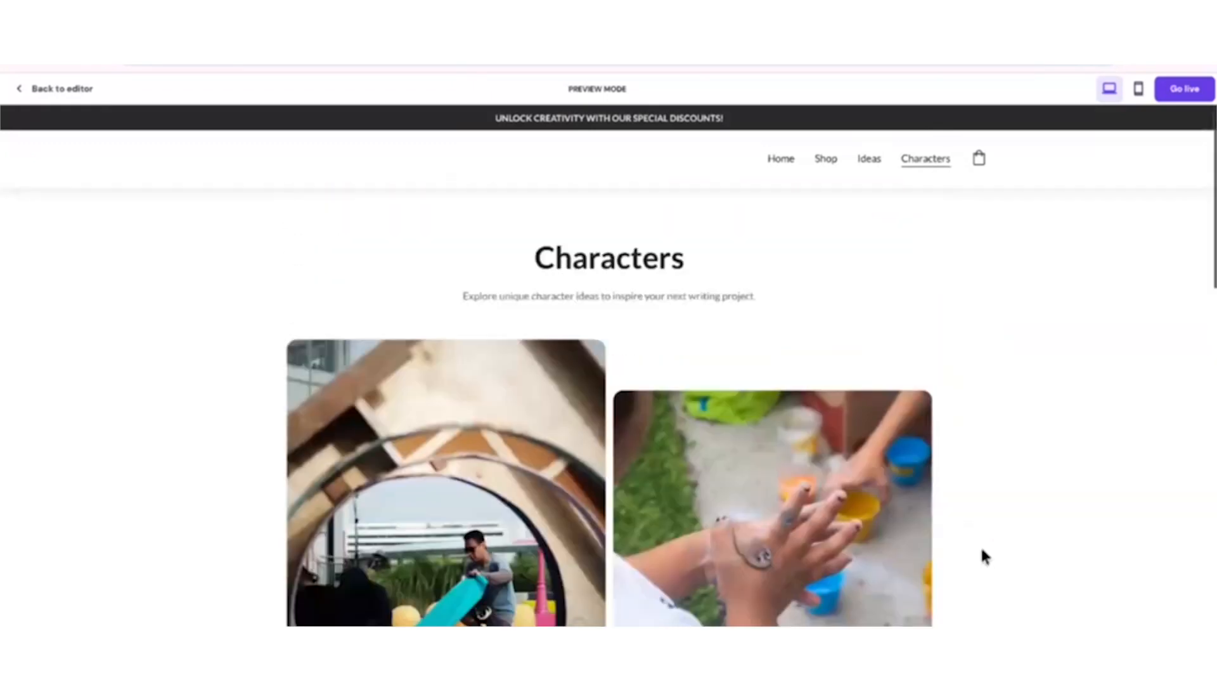
{"action": "left_click", "coordinate": [779, 160]}
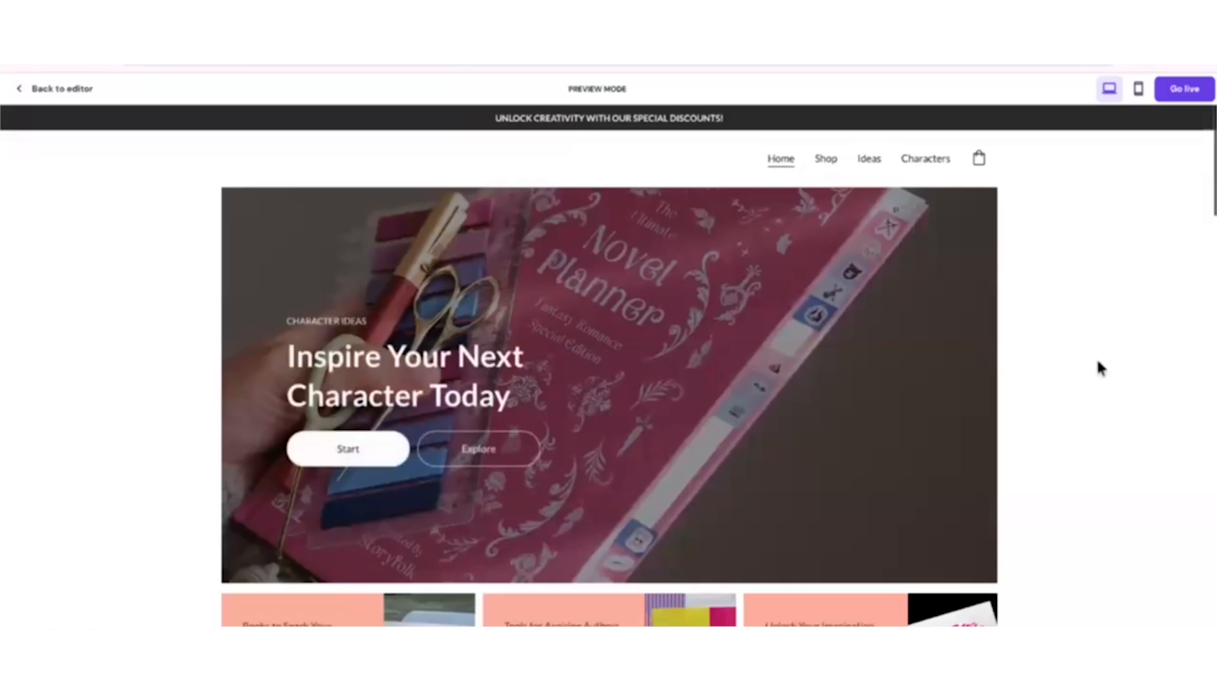
{"action": "scroll", "coordinate": [1071, 393], "scroll_direction": "down", "scroll_amount": 5}
{"action": "scroll", "coordinate": [1040, 424], "scroll_direction": "down", "scroll_amount": 5}
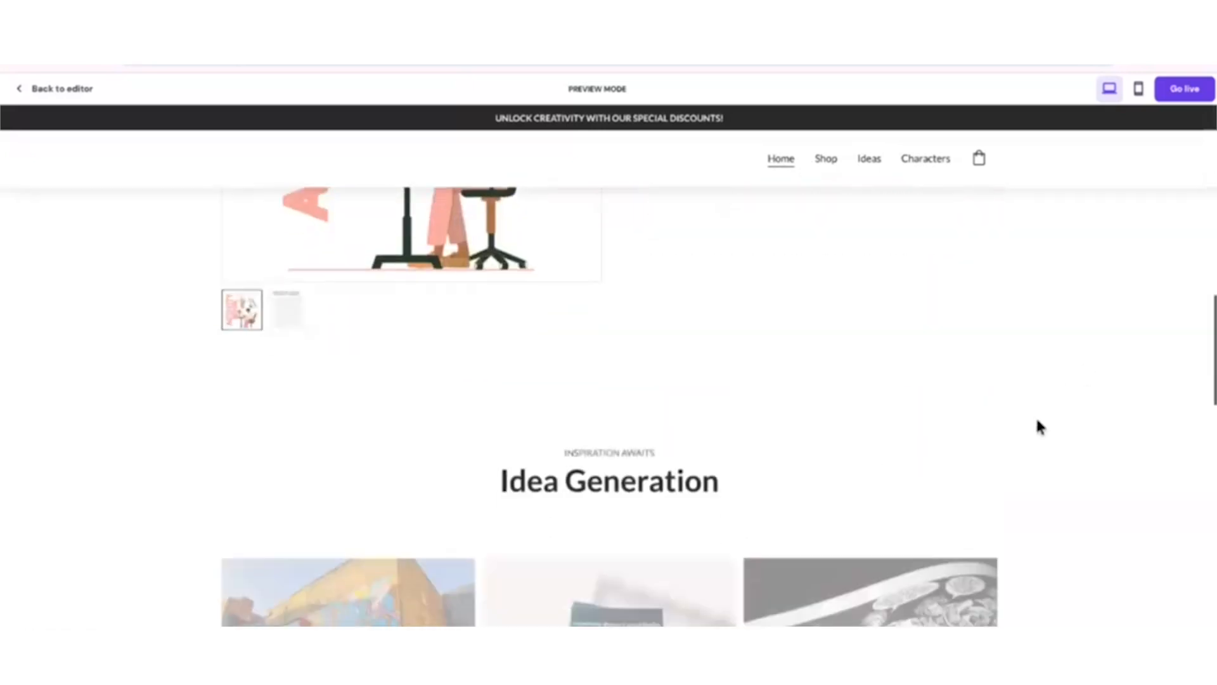
{"action": "scroll", "coordinate": [1038, 427], "scroll_direction": "up", "scroll_amount": 10}
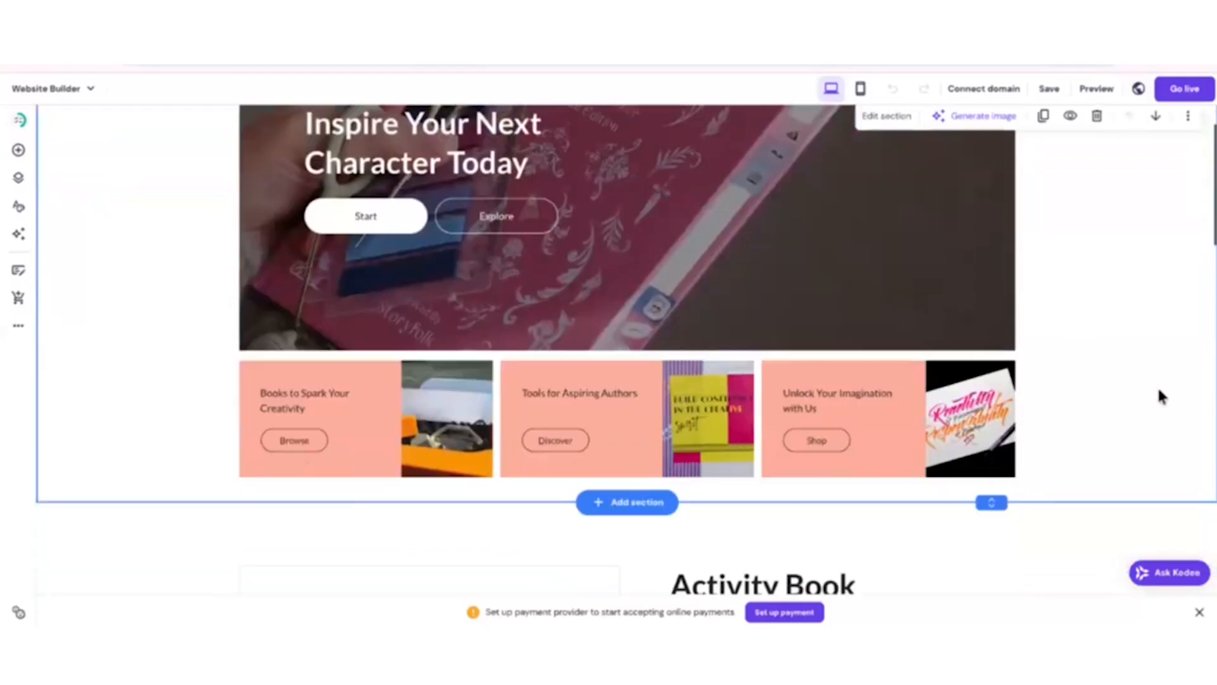
{"action": "scroll", "coordinate": [1147, 388], "scroll_direction": "down", "scroll_amount": 7}
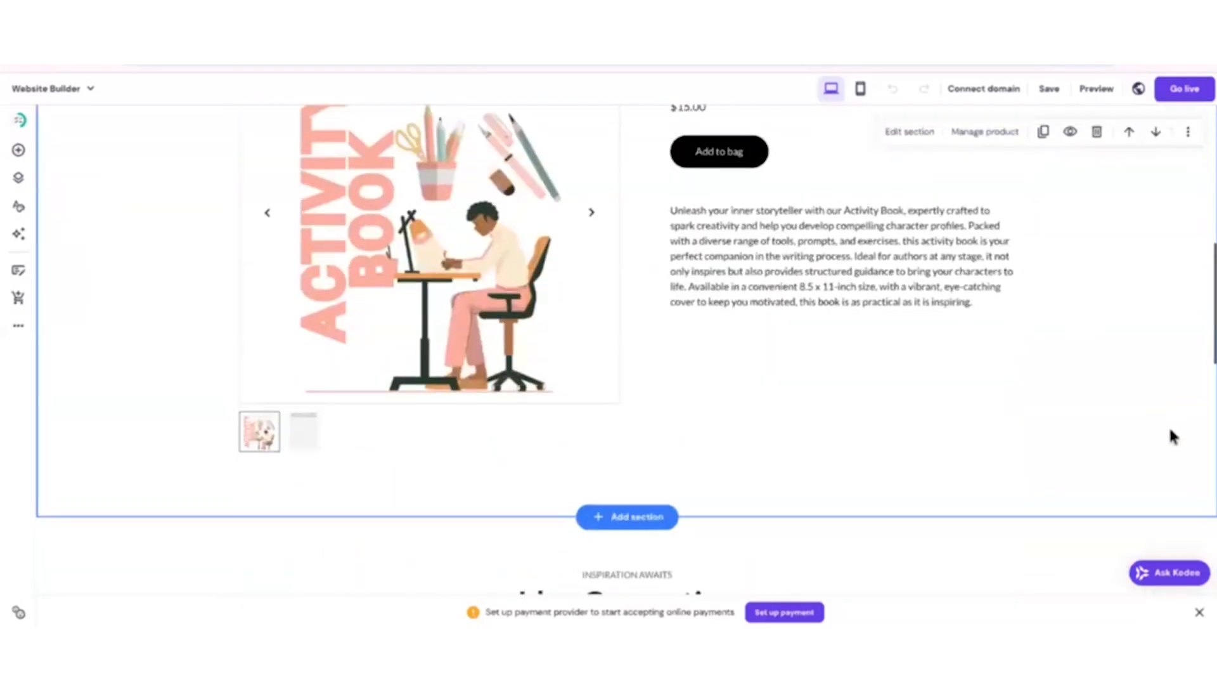
{"action": "scroll", "coordinate": [1173, 436], "scroll_direction": "down", "scroll_amount": 6}
{"action": "scroll", "coordinate": [1133, 406], "scroll_direction": "down", "scroll_amount": 10}
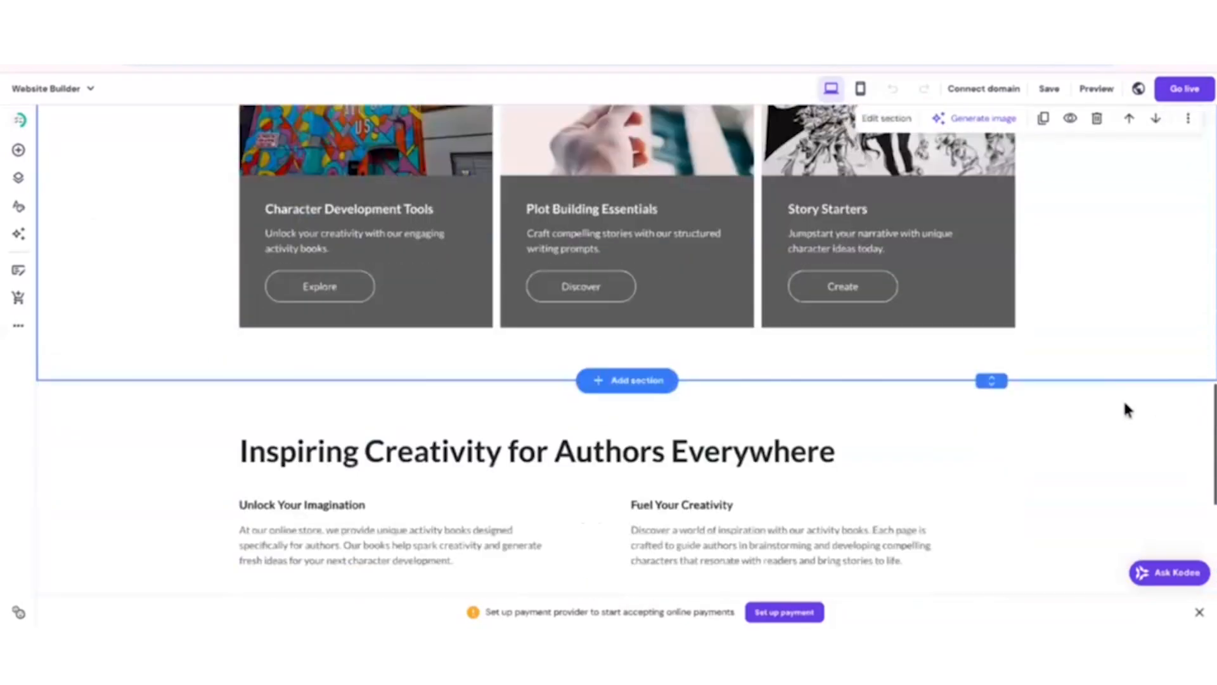
{"action": "scroll", "coordinate": [1124, 427], "scroll_direction": "down", "scroll_amount": 3}
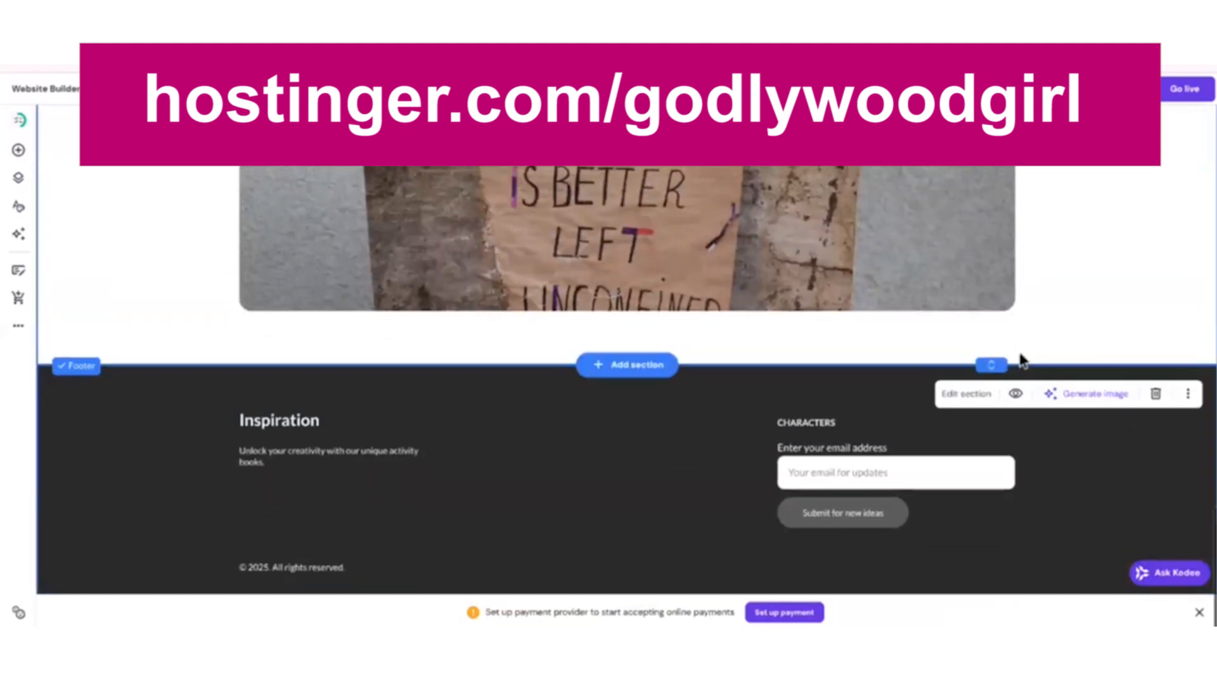
Go back over the home page in the website editor from the footer up past the Idea Generation section.
{"action": "scroll", "coordinate": [1150, 387], "scroll_direction": "up", "scroll_amount": 10}
{"action": "scroll", "coordinate": [1158, 419], "scroll_direction": "up", "scroll_amount": 10}
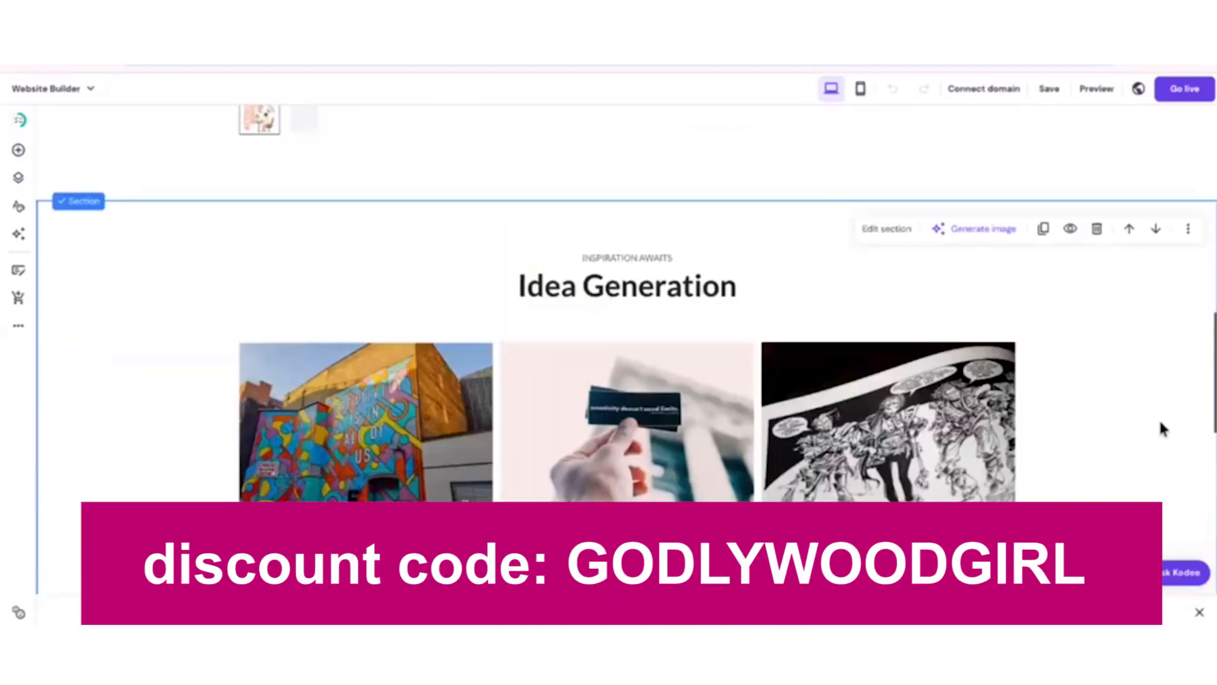
{"action": "scroll", "coordinate": [1119, 491], "scroll_direction": "up", "scroll_amount": 6}
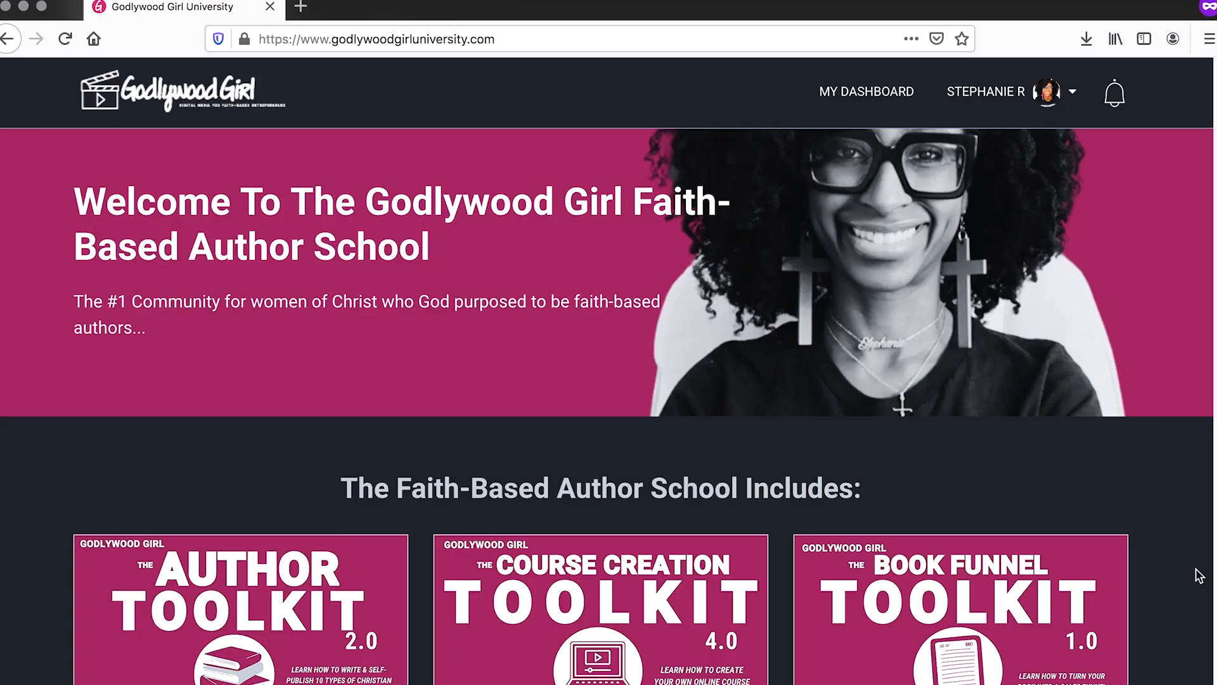
Switch to the Godlywood Girl University site and look through the toolkits included in the Faith-Based Author School.
{"action": "scroll", "coordinate": [1168, 558], "scroll_direction": "down", "scroll_amount": 4}
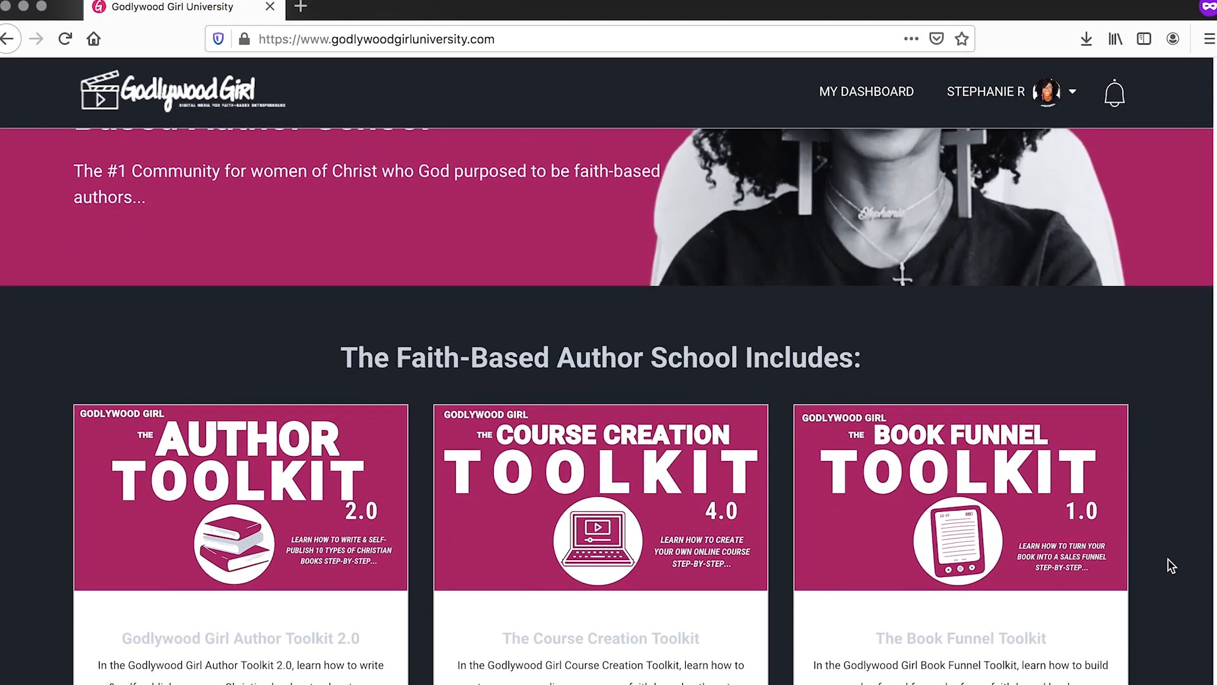
{"action": "scroll", "coordinate": [1167, 557], "scroll_direction": "down", "scroll_amount": 8}
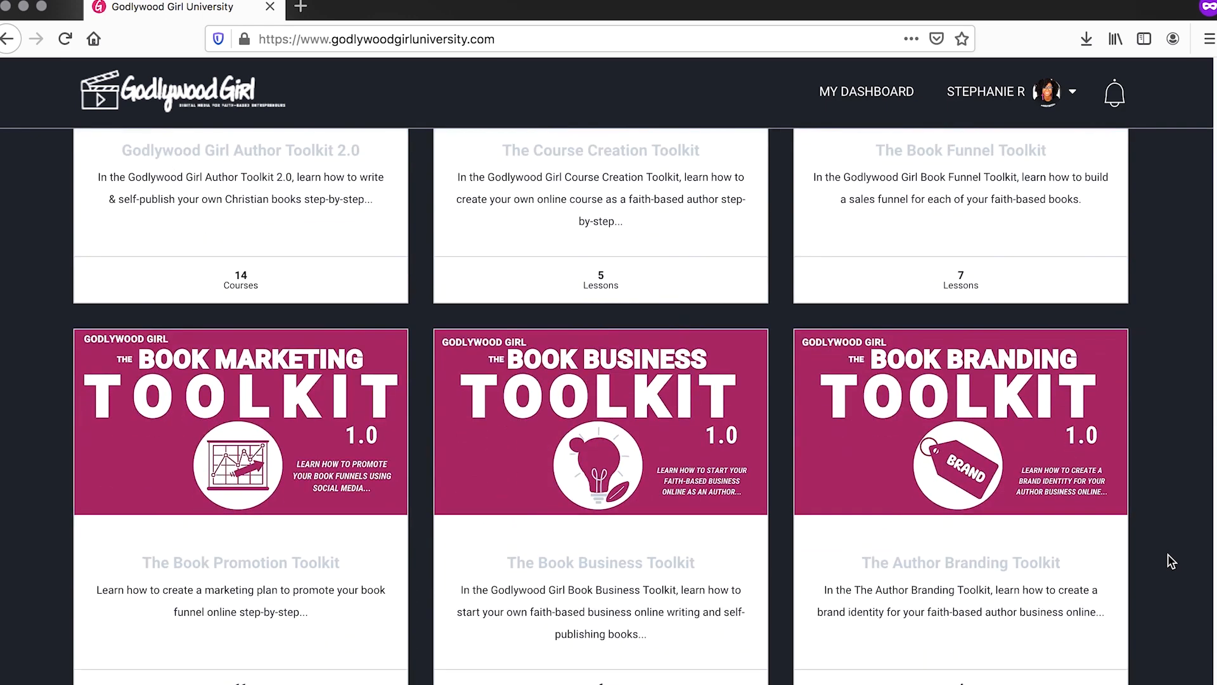
{"action": "scroll", "coordinate": [1171, 561], "scroll_direction": "down", "scroll_amount": 1}
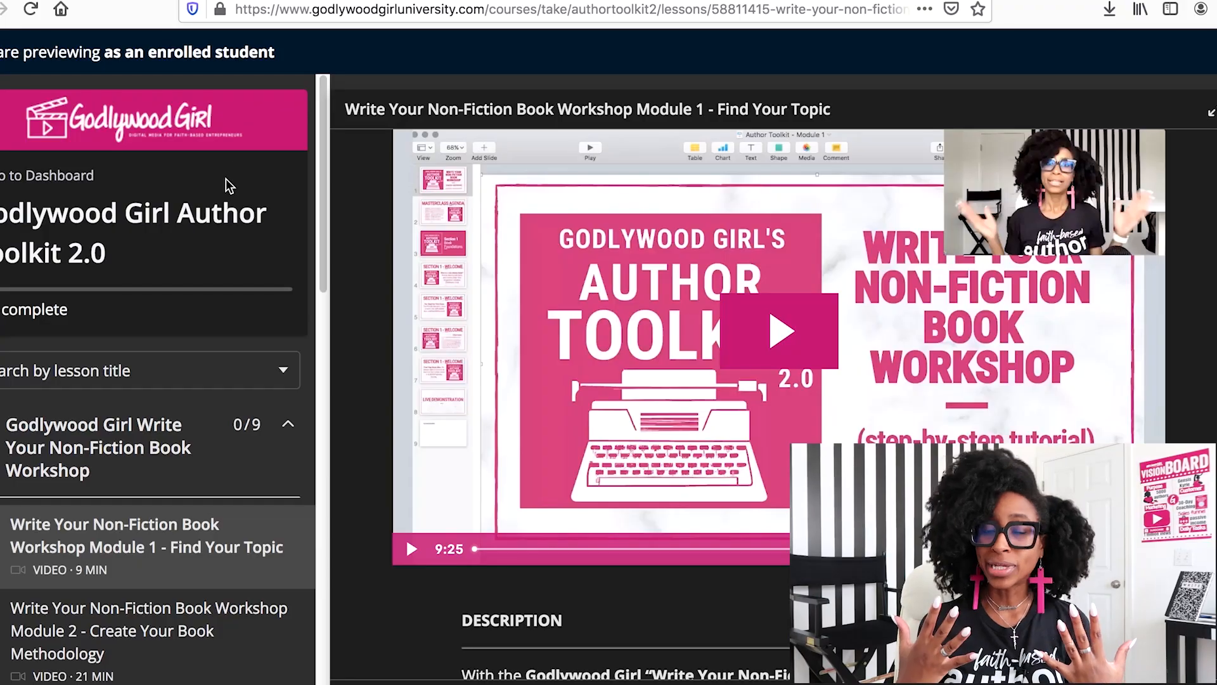
Examine the lesson lists of the Author Toolkit 2.0, Book Funnel Toolkit and Book Promotion Toolkit courses.
{"action": "scroll", "coordinate": [229, 186], "scroll_direction": "down", "scroll_amount": 6}
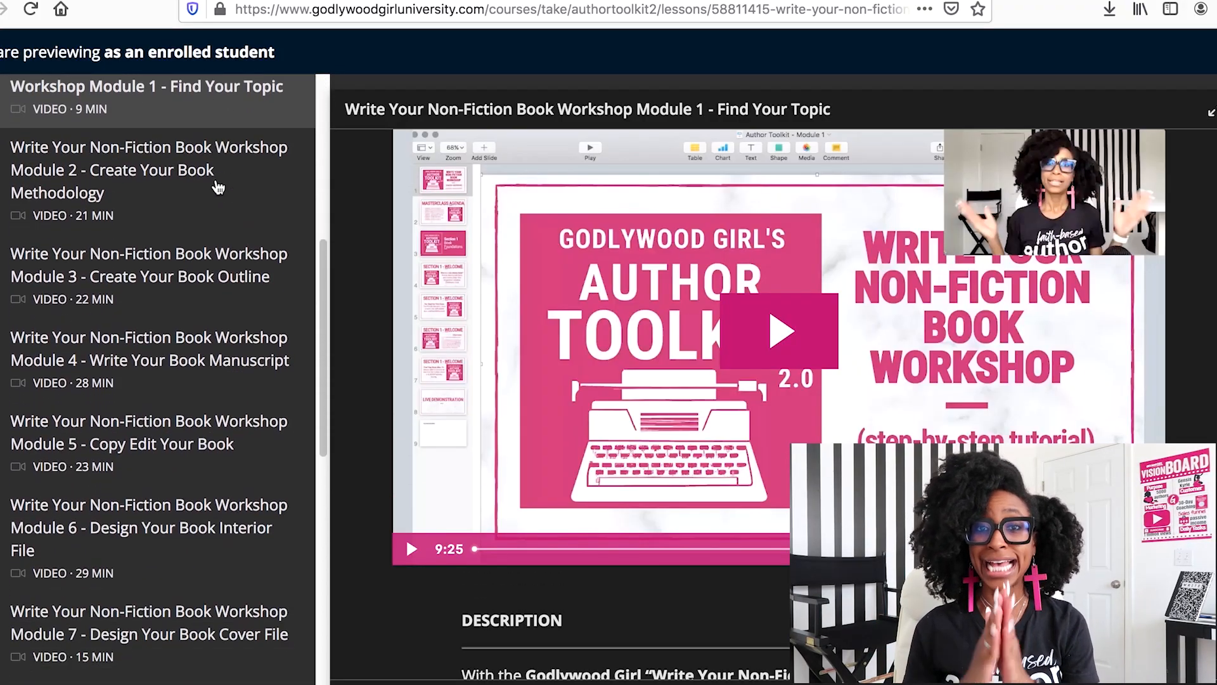
{"action": "scroll", "coordinate": [218, 189], "scroll_direction": "down", "scroll_amount": 5}
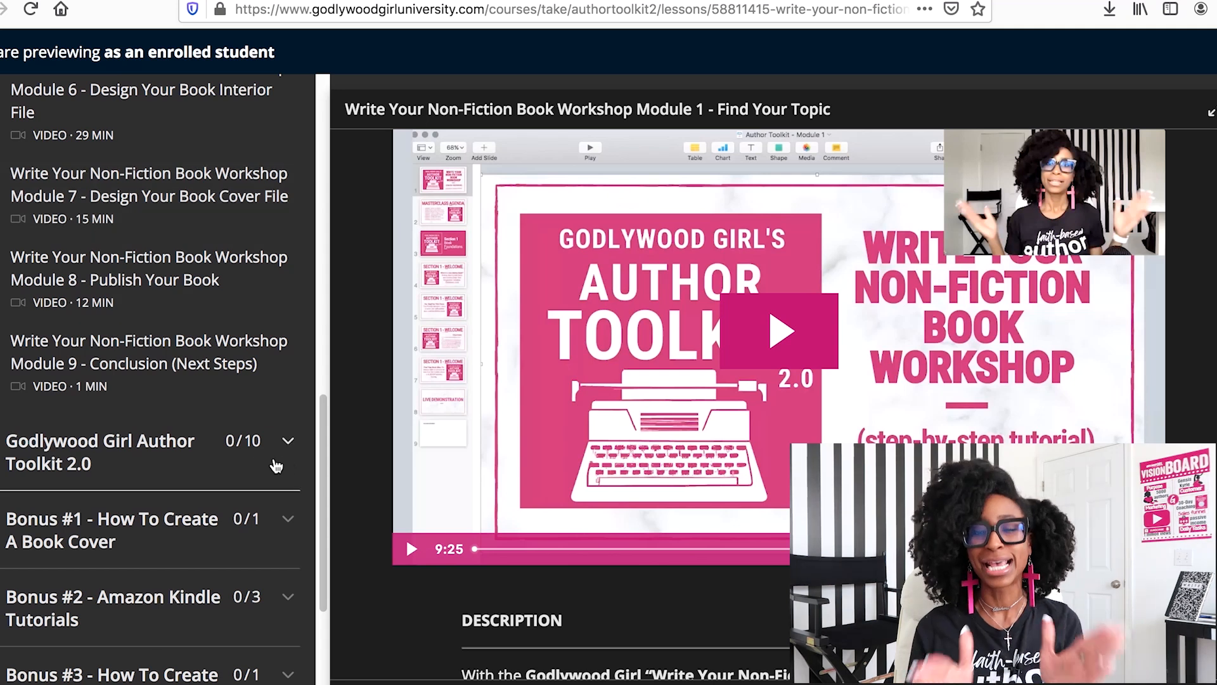
{"action": "scroll", "coordinate": [209, 163], "scroll_direction": "up", "scroll_amount": 5}
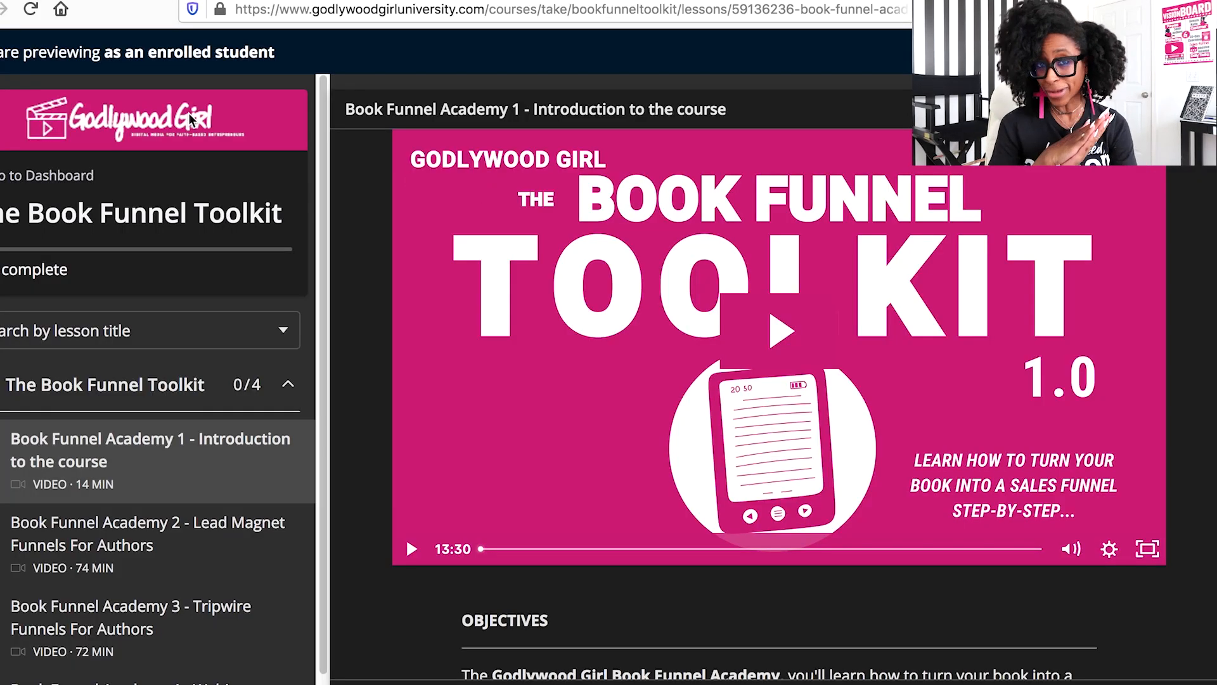
{"action": "scroll", "coordinate": [185, 339], "scroll_direction": "down", "scroll_amount": 2}
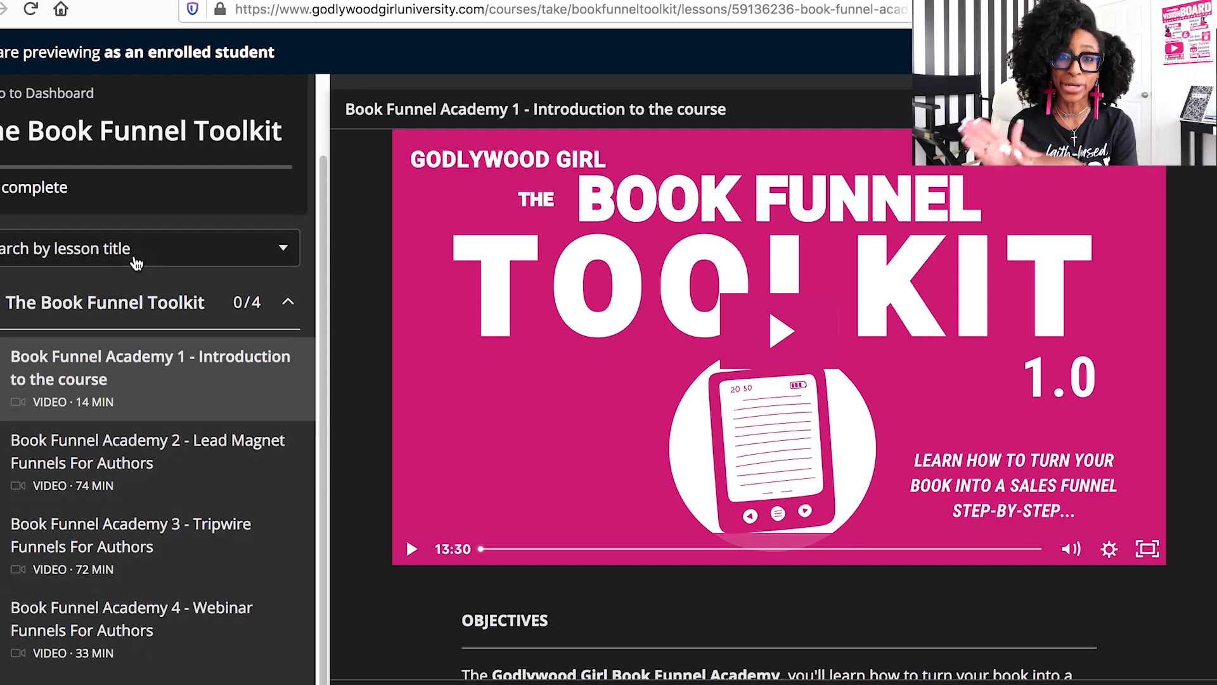
{"action": "scroll", "coordinate": [136, 261], "scroll_direction": "up", "scroll_amount": 2}
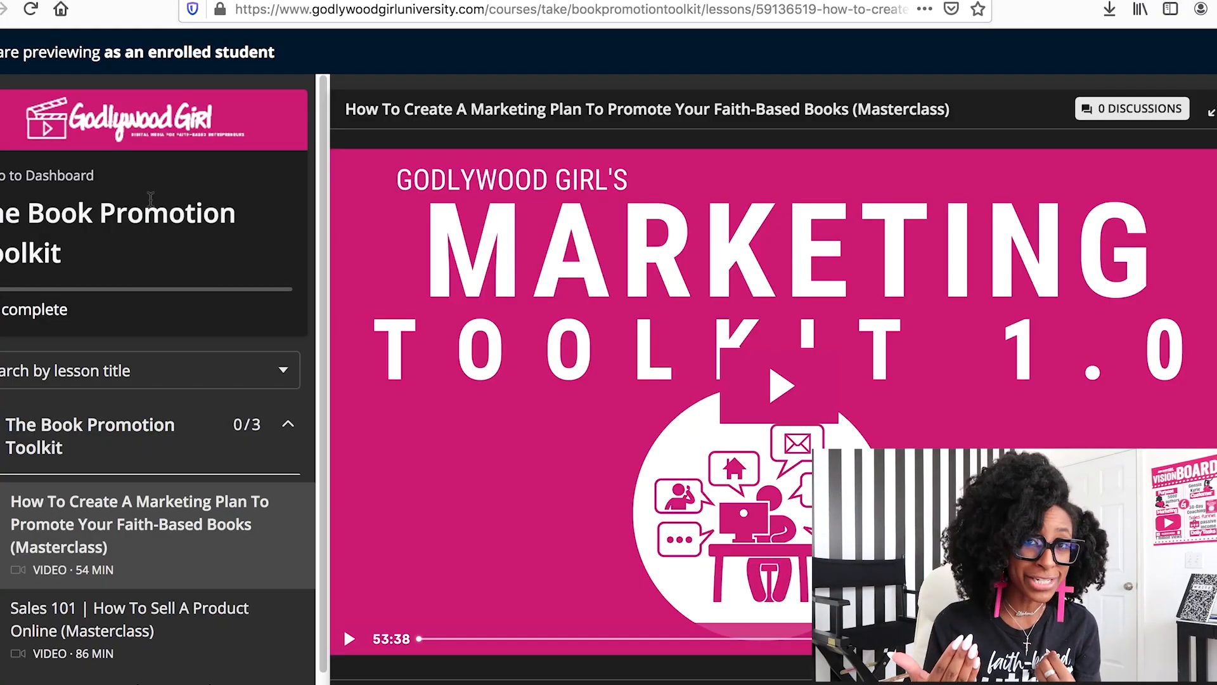
{"action": "scroll", "coordinate": [145, 285], "scroll_direction": "down", "scroll_amount": 2}
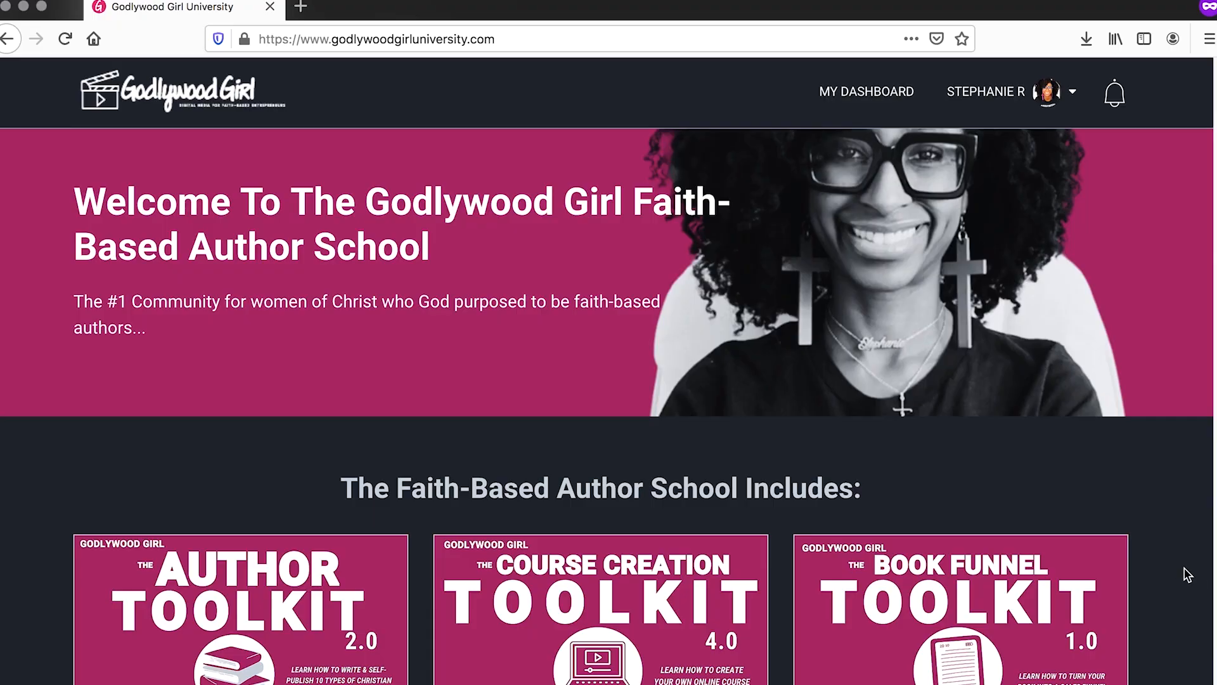
Look over the Faith-Based Author School toolkit overview again and its sales page on christianbookfunnel.com.
{"action": "scroll", "coordinate": [1169, 564], "scroll_direction": "down", "scroll_amount": 4}
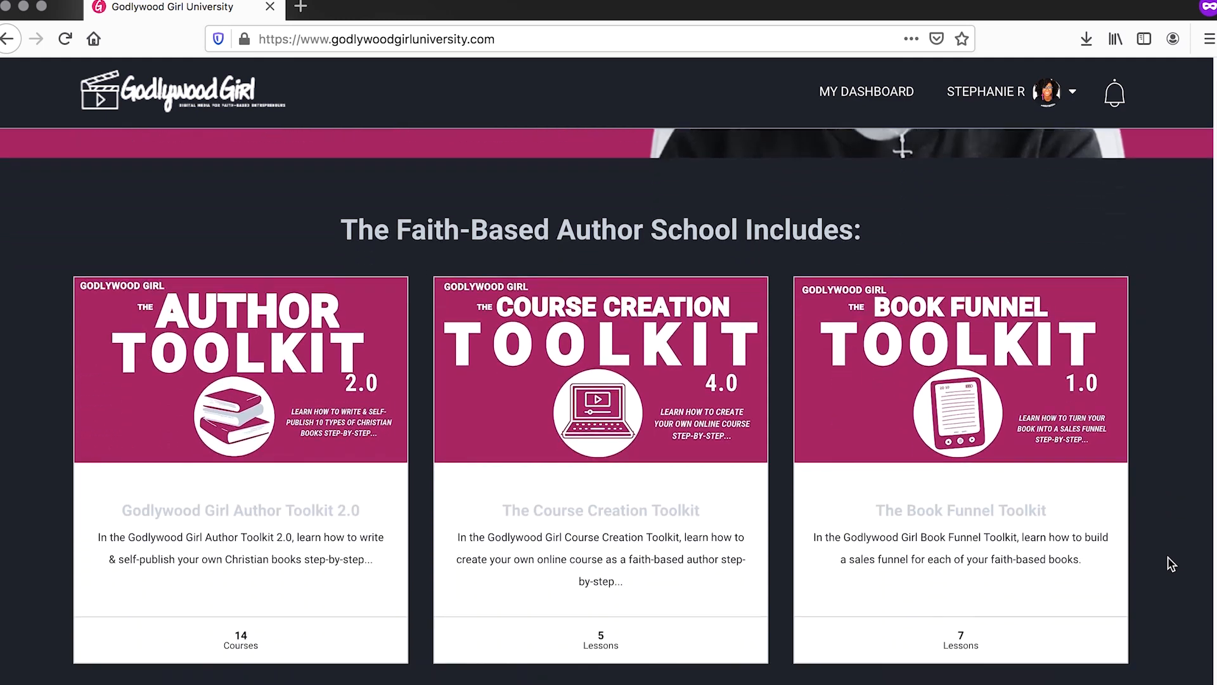
{"action": "scroll", "coordinate": [1167, 558], "scroll_direction": "down", "scroll_amount": 7}
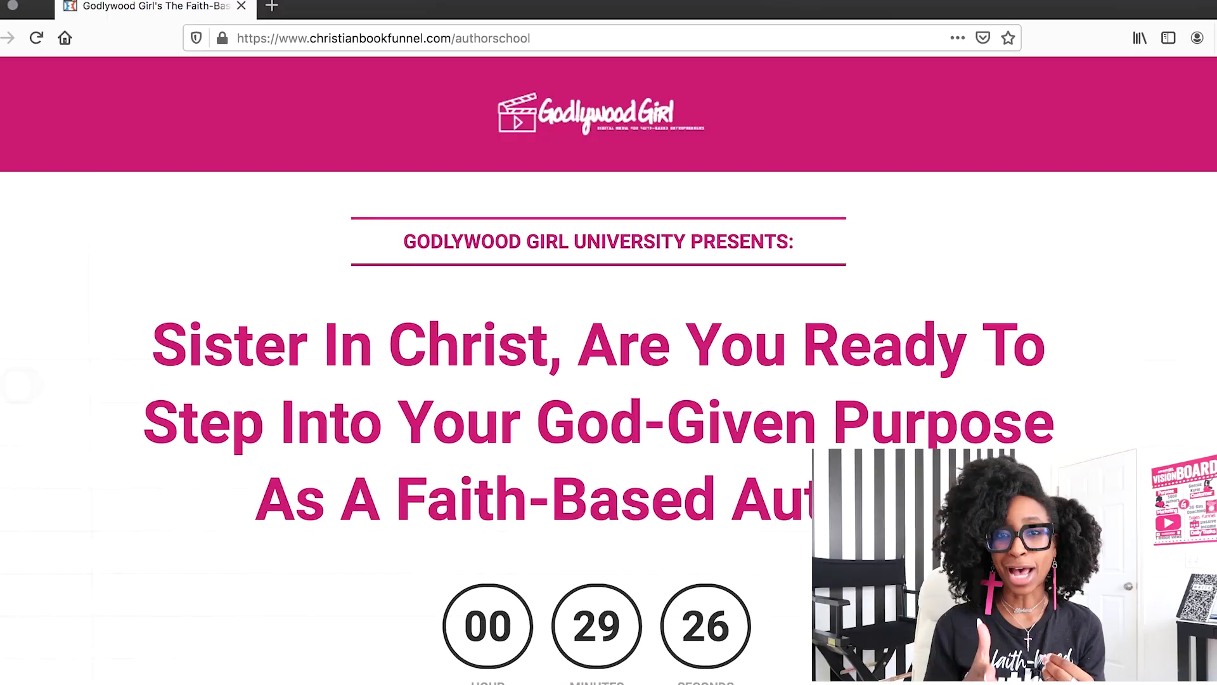
{"action": "scroll", "coordinate": [609, 343], "scroll_direction": "down", "scroll_amount": 2}
{"action": "scroll", "coordinate": [1195, 343], "scroll_direction": "down", "scroll_amount": 10}
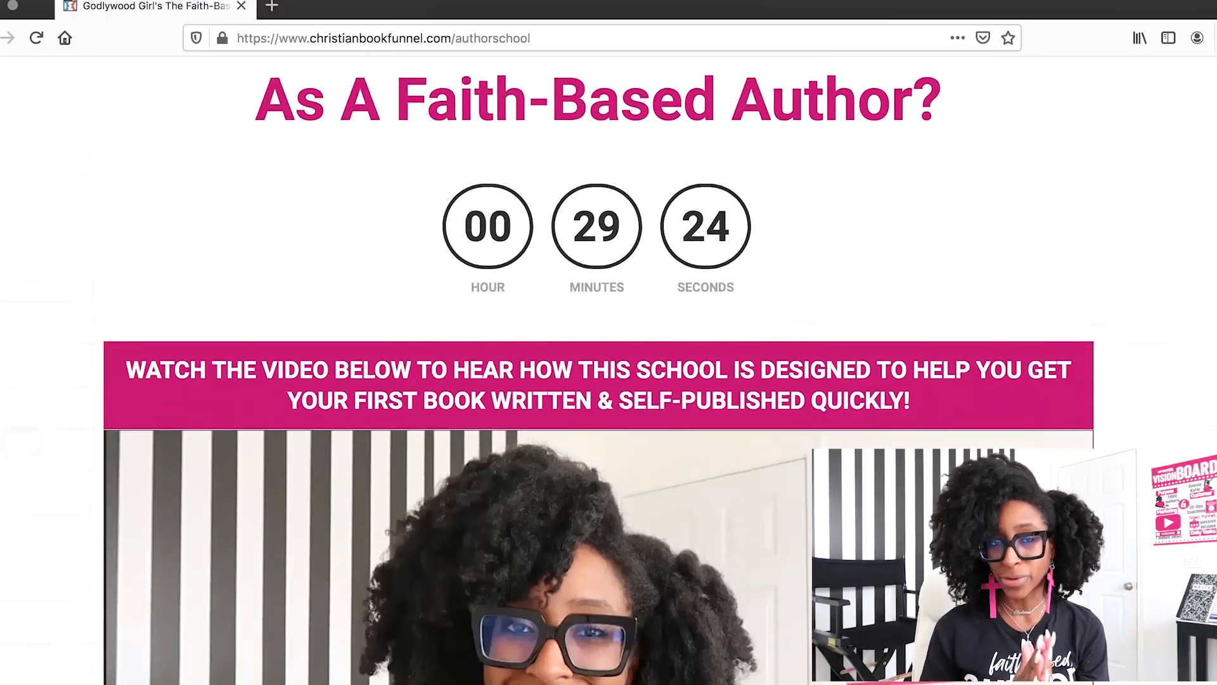